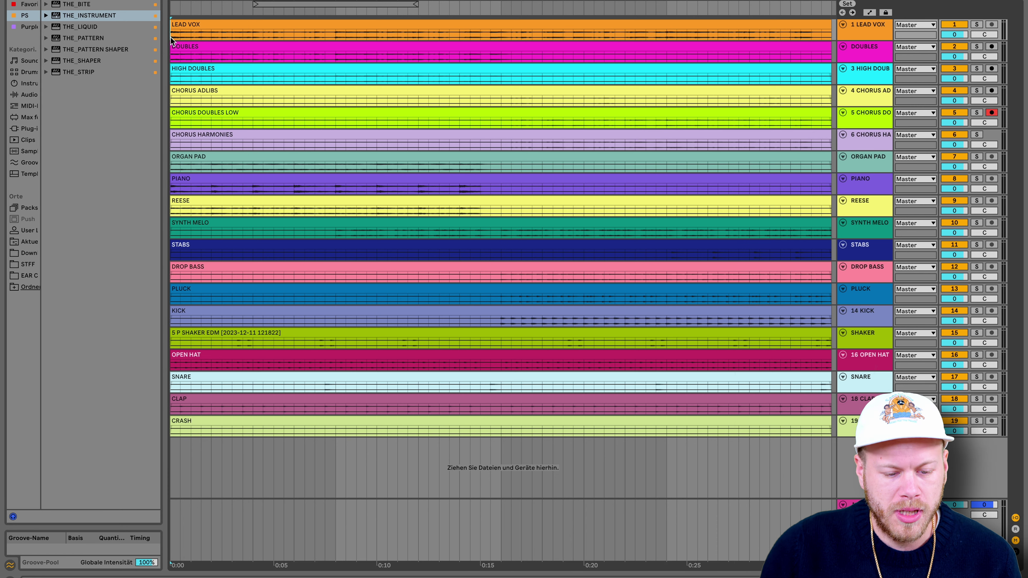
# - Go through the song's tracks one by one, from LEAD VOX down to DROP BASS
pyautogui.hscroll(1, 676, 258)
pyautogui.hscroll(-1, 676, 258)
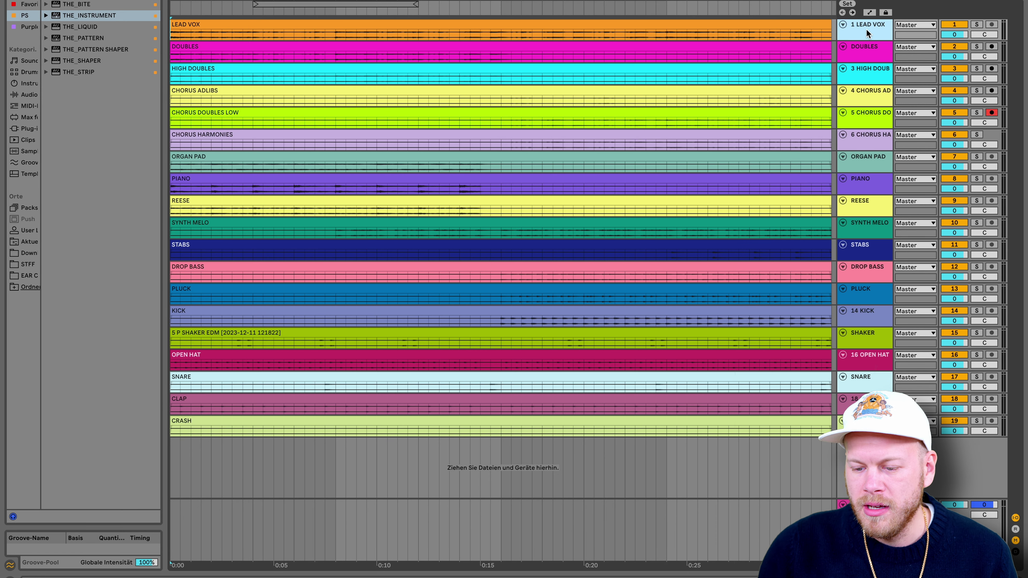
pyautogui.click(854, 29)
pyautogui.click(863, 56)
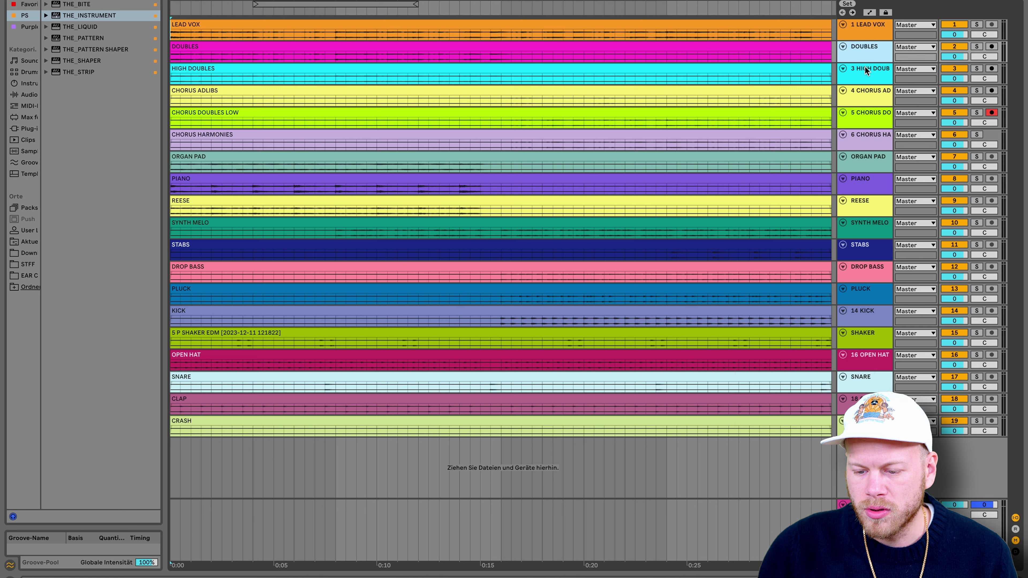
pyautogui.click(859, 77)
pyautogui.click(871, 97)
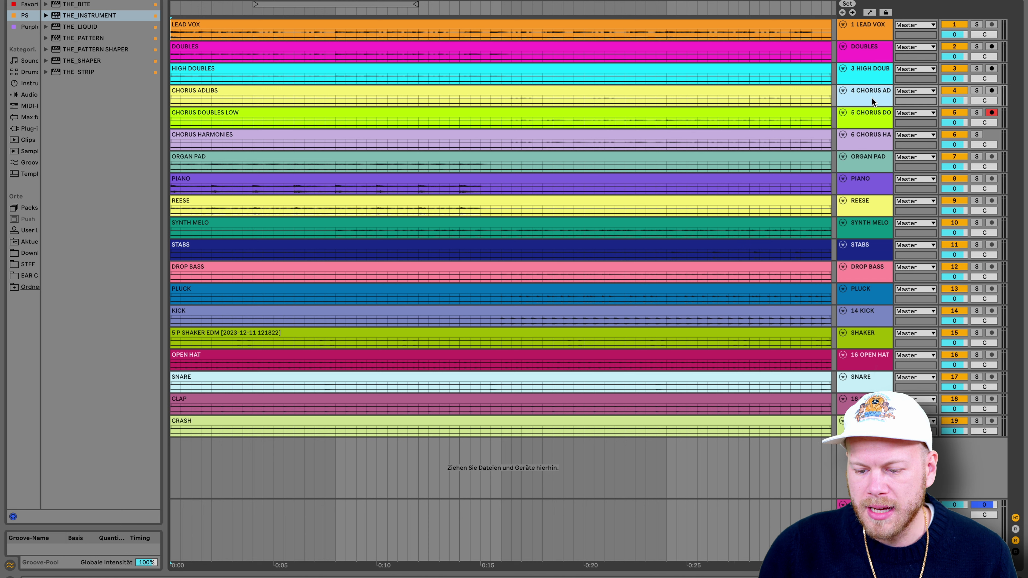
pyautogui.click(864, 156)
pyautogui.click(866, 184)
pyautogui.click(869, 208)
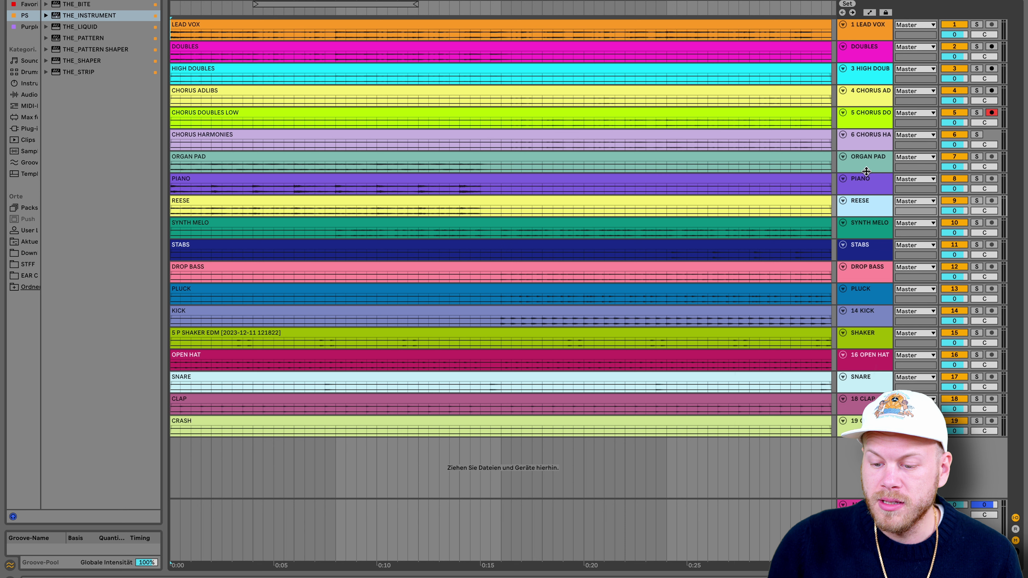
pyautogui.click(862, 161)
pyautogui.click(870, 179)
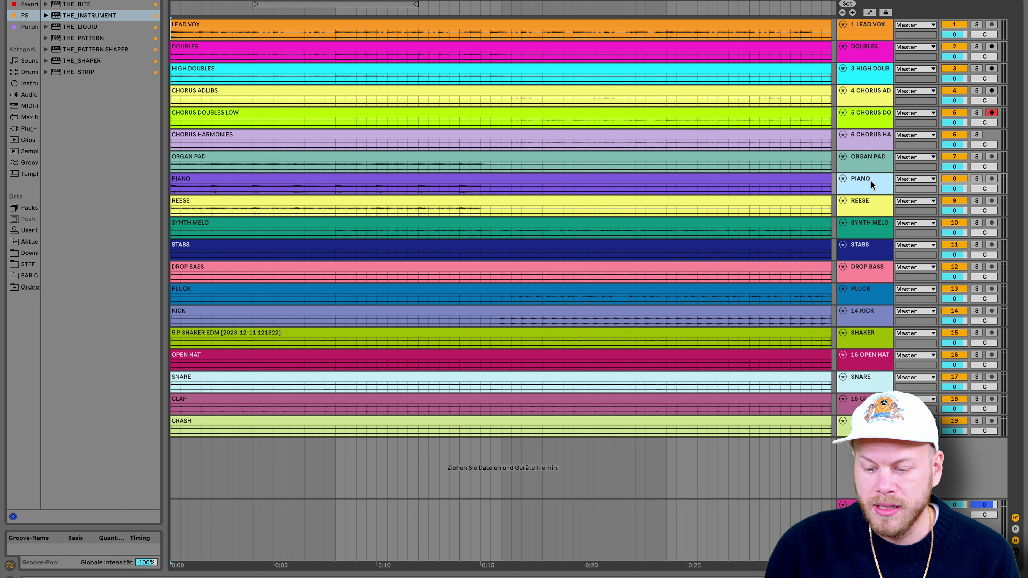
pyautogui.click(868, 210)
pyautogui.click(869, 232)
pyautogui.click(869, 253)
pyautogui.click(871, 279)
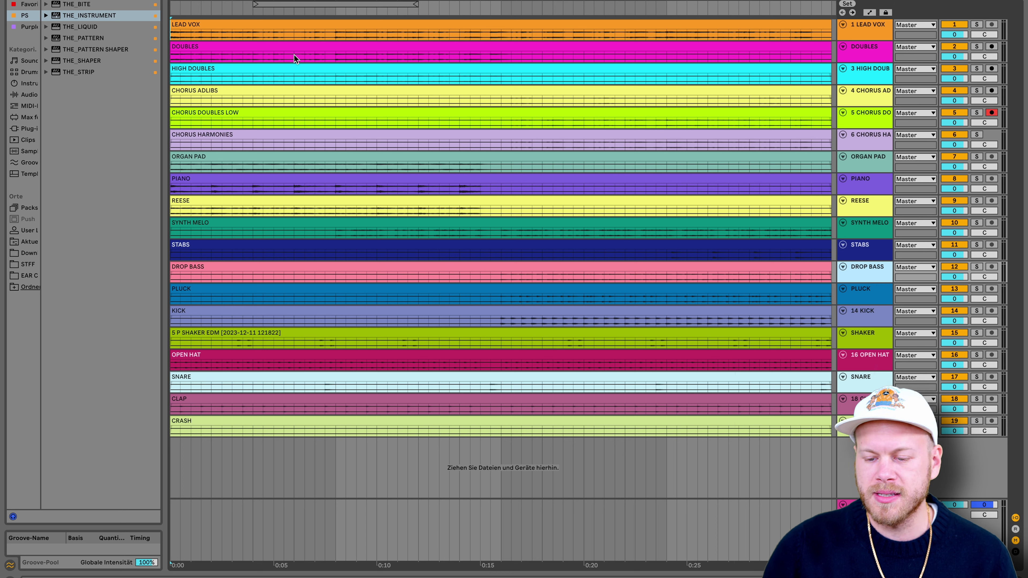
# - Play the full arrangement from about 0:12 to listen to the unmixed song
pyautogui.click(335, 37)
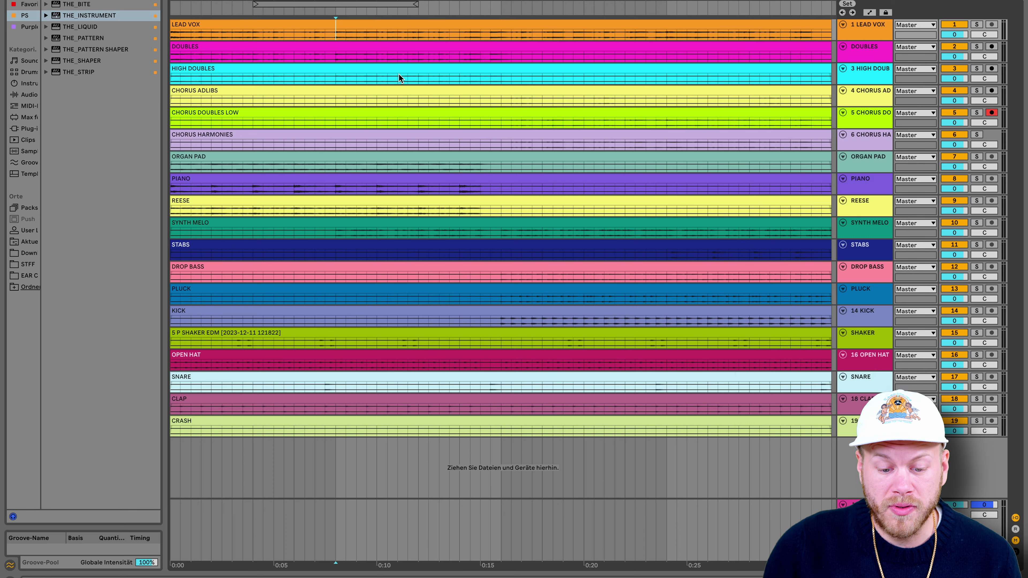
pyautogui.press('+')
pyautogui.press('+')
pyautogui.press('+')
pyautogui.press('-')
pyautogui.press('-')
pyautogui.press('-')
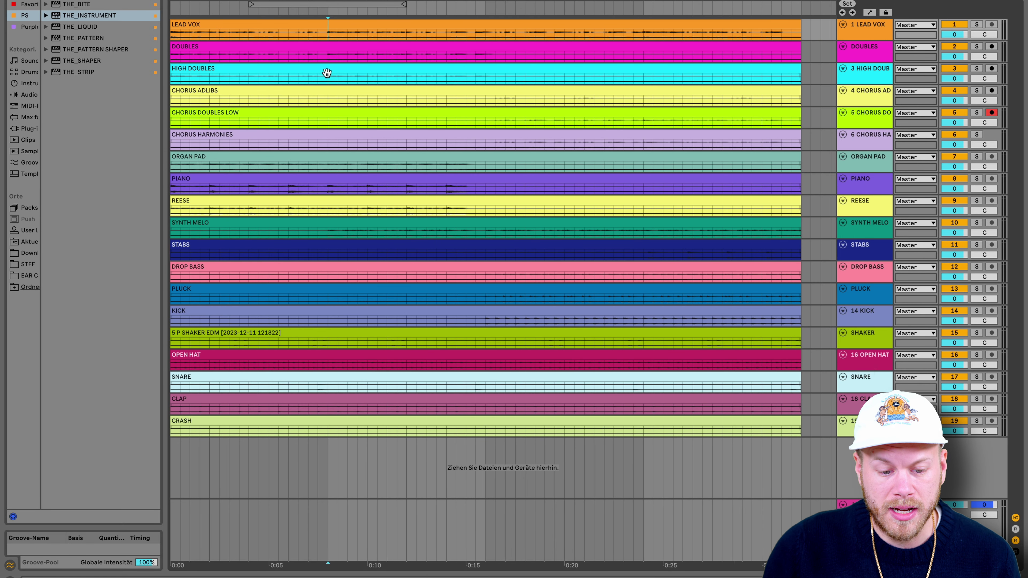
pyautogui.scroll(4, 307, 70)
pyautogui.hscroll(-3, 308, 70)
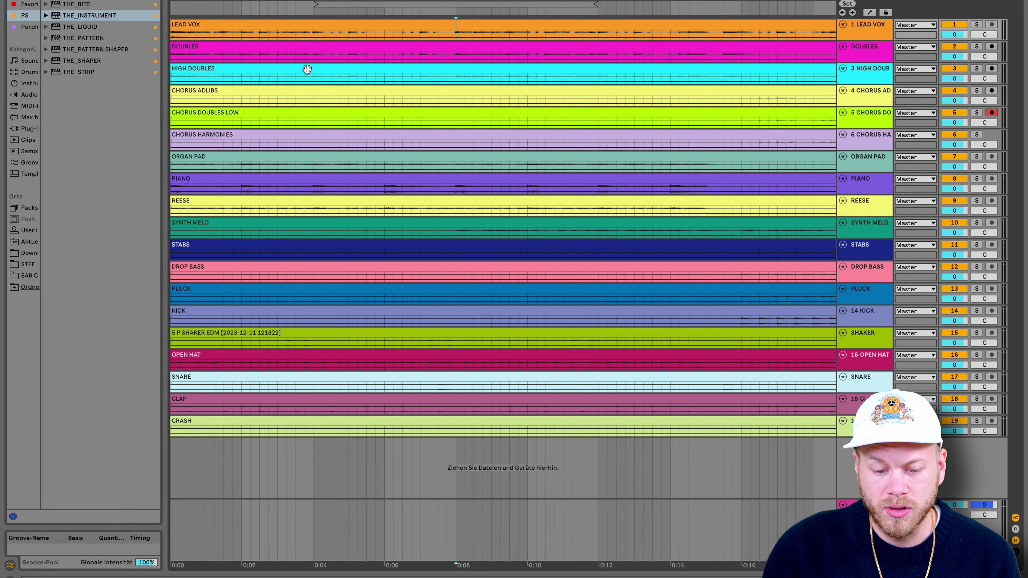
pyautogui.scroll(-6, 308, 70)
pyautogui.click(336, 31)
pyautogui.press('space')
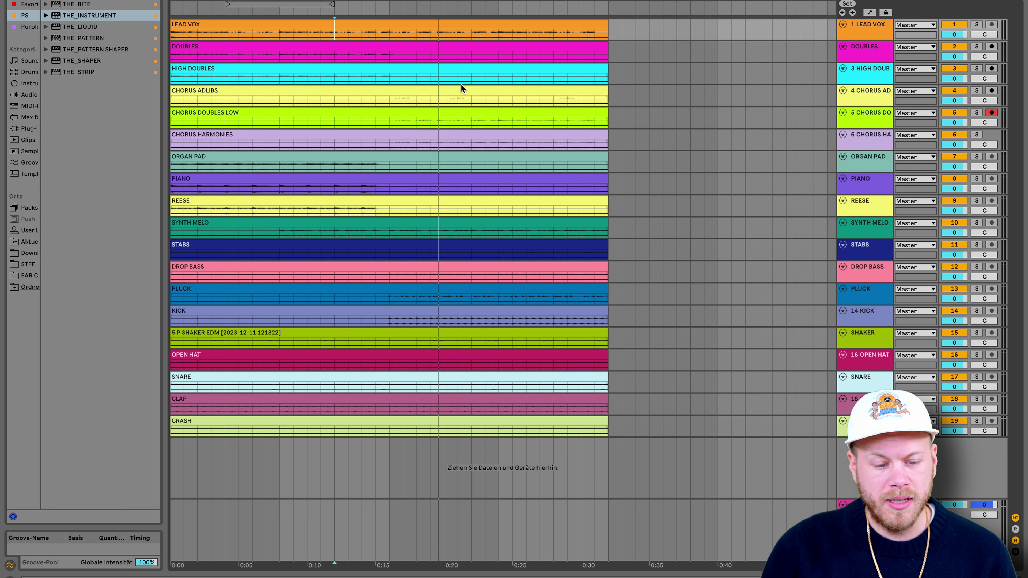
# - Move the KICK track above LEAD VOX and place the playback start inside the kick clip at about 0:19
pyautogui.click(878, 323)
pyautogui.moveTo(860, 315); pyautogui.dragTo(855, 27)
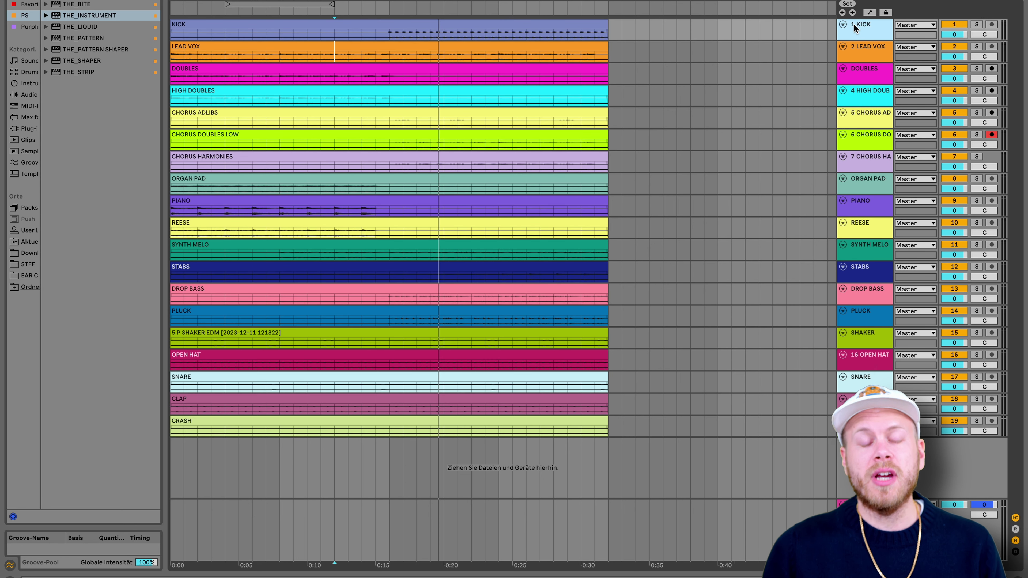
pyautogui.click(430, 31)
pyautogui.scroll(5, 430, 31)
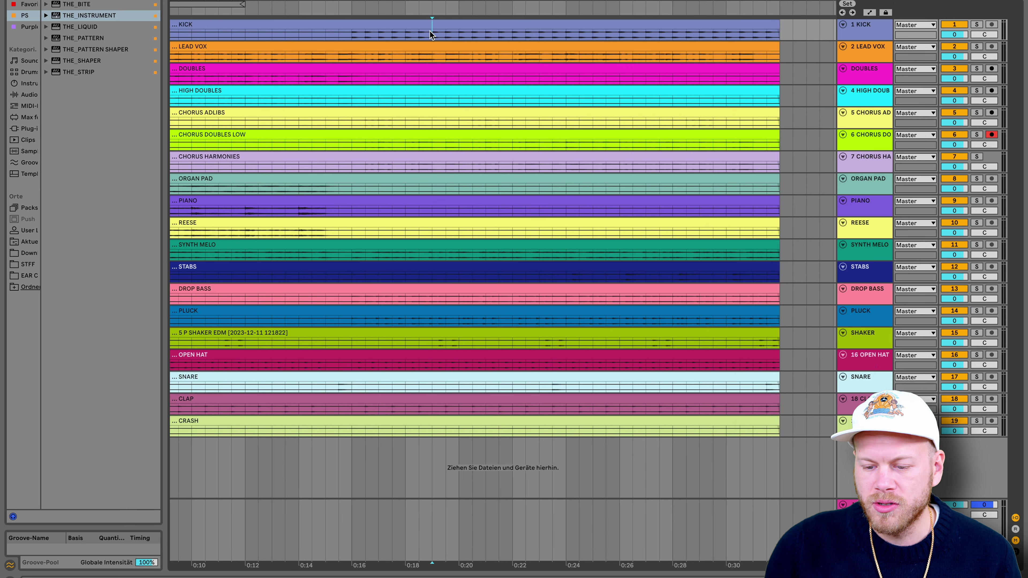
pyautogui.scroll(-5, 430, 31)
# - Deactivate all tracks from LEAD VOX through CRASH, leaving only the KICK track active
pyautogui.click(851, 50)
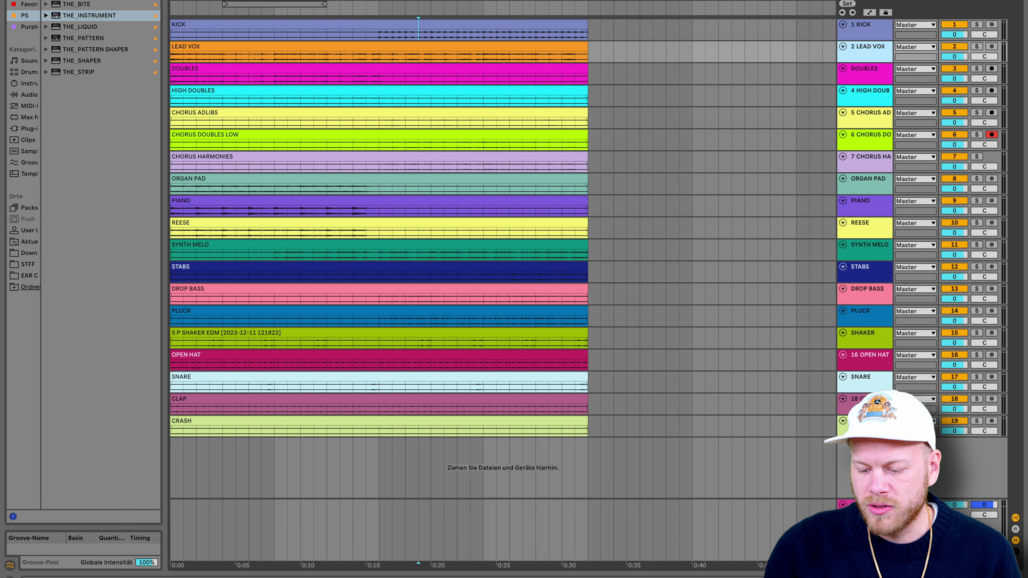
pyautogui.keyDown('shift'); pyautogui.click(859, 424); pyautogui.keyUp('shift')
pyautogui.click(960, 423)
pyautogui.scroll(-5, 360, 263)
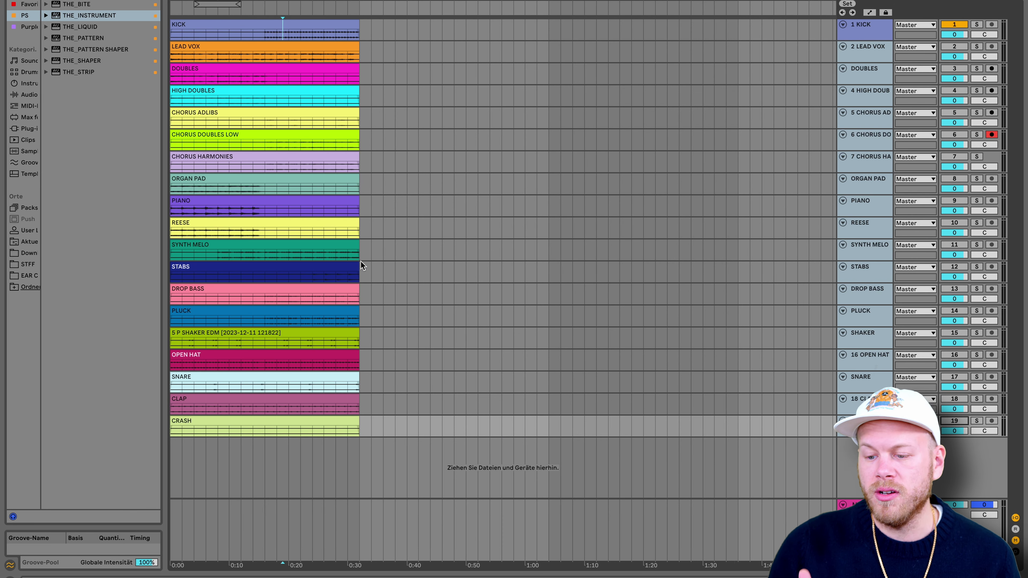
pyautogui.scroll(3, 243, 88)
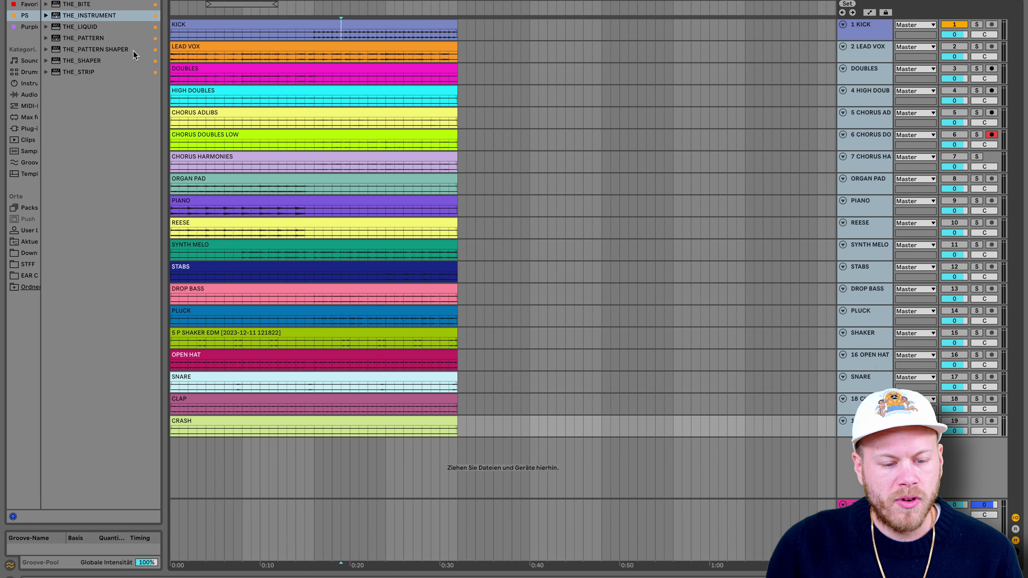
# - Load THE_STRIP on the KICK track and let it analyze the playing signal with the Drums > Kick signal type
pyautogui.click(83, 73)
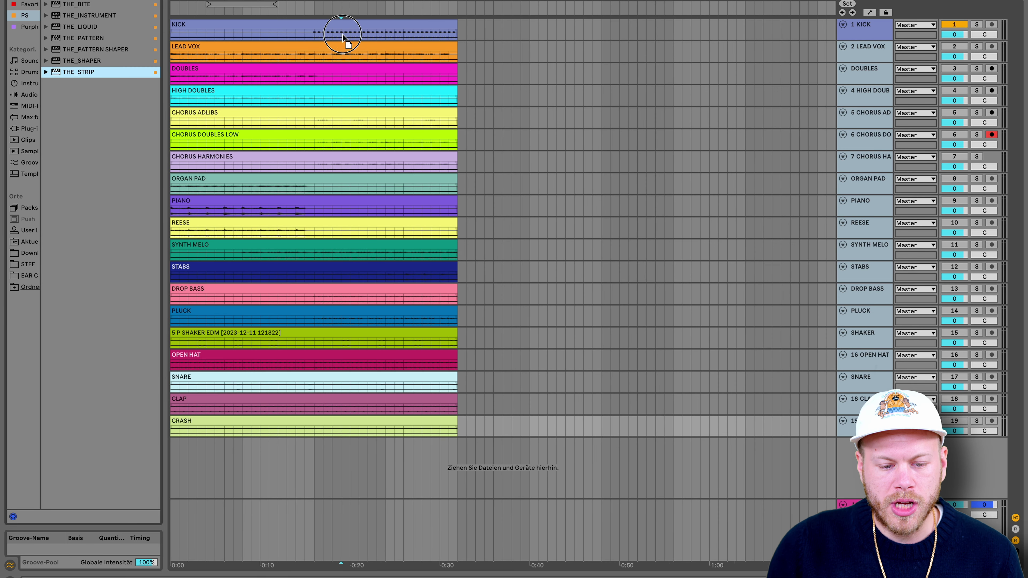
pyautogui.moveTo(342, 33); pyautogui.dragTo(342, 34)
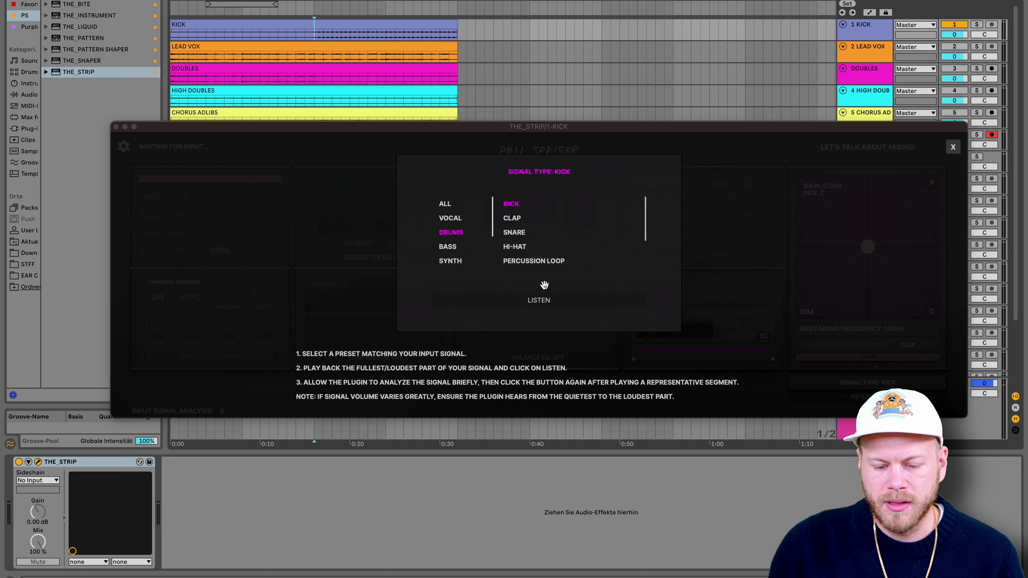
pyautogui.click(543, 299)
pyautogui.press('space')
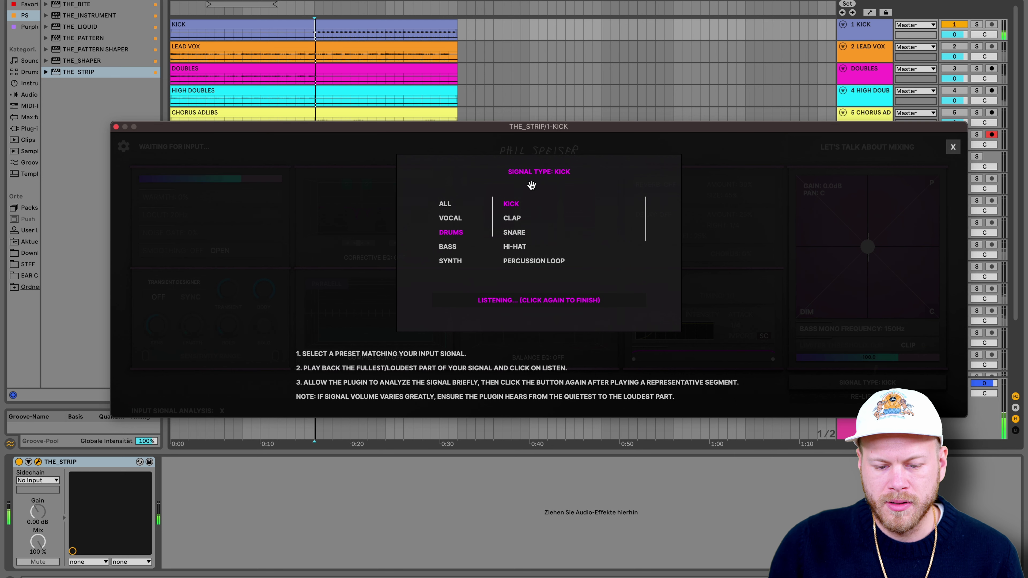
pyautogui.click(545, 300)
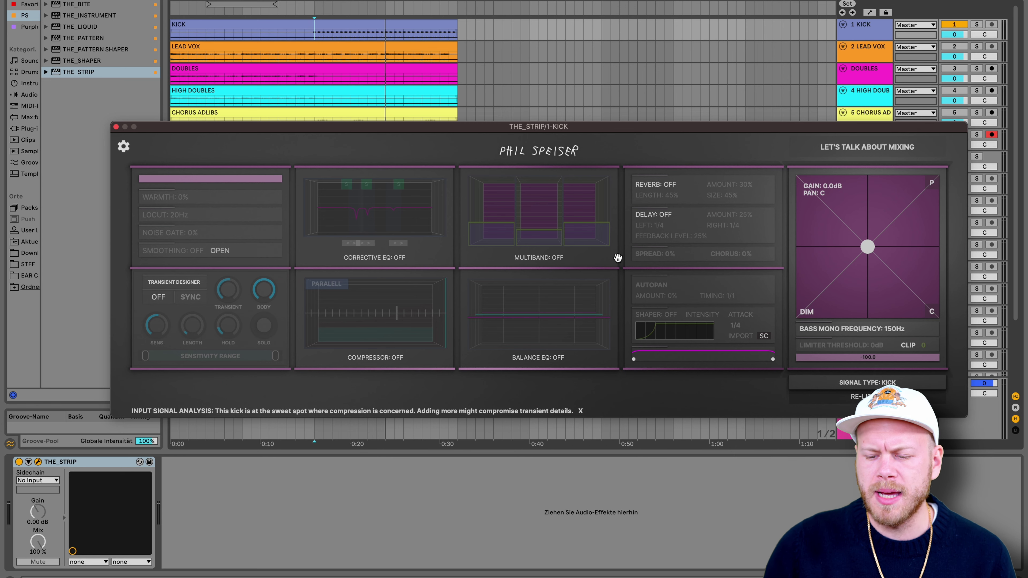
# - Solo the KICK track and play it to check its level in the session mixer, returning to the arrangement
pyautogui.moveTo(531, 134); pyautogui.dragTo(526, 119)
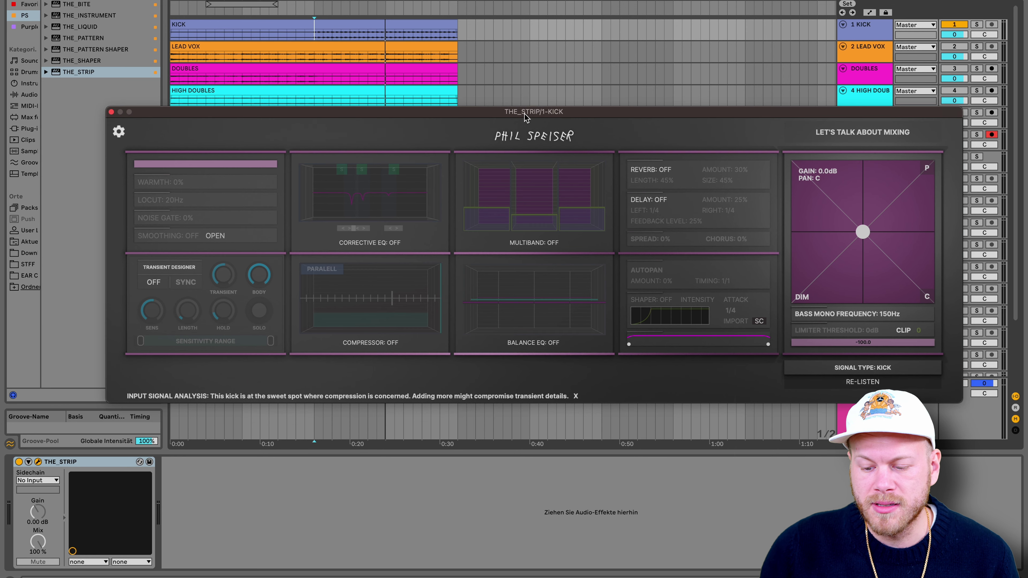
pyautogui.moveTo(867, 201)
pyautogui.click(977, 24)
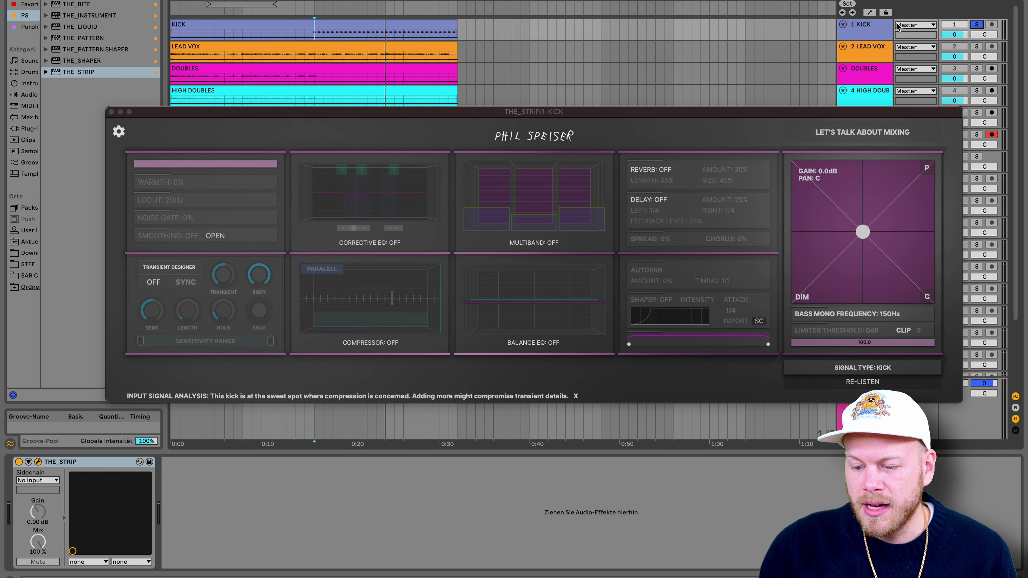
pyautogui.press('space')
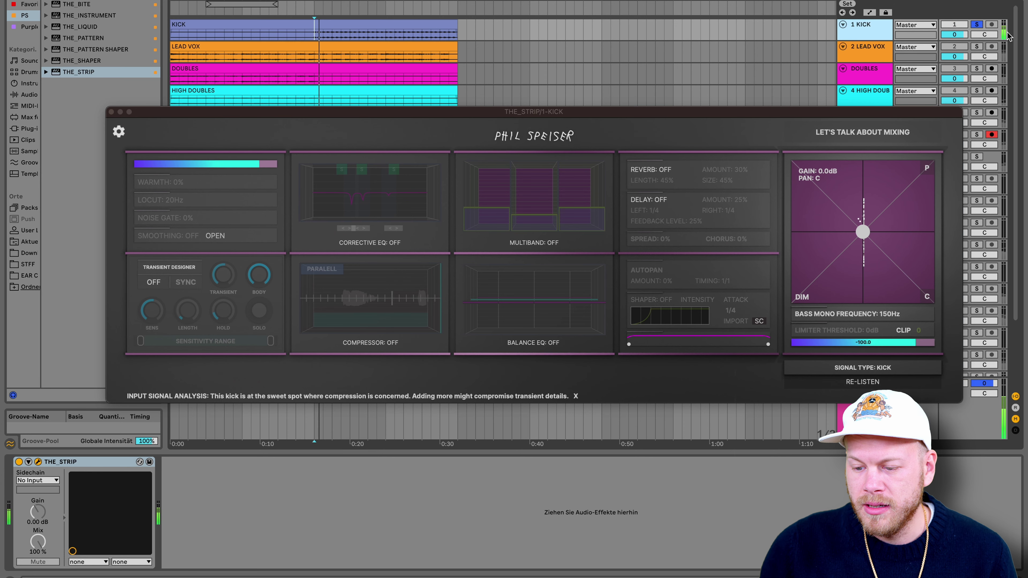
pyautogui.moveTo(842, 116); pyautogui.dragTo(727, 71)
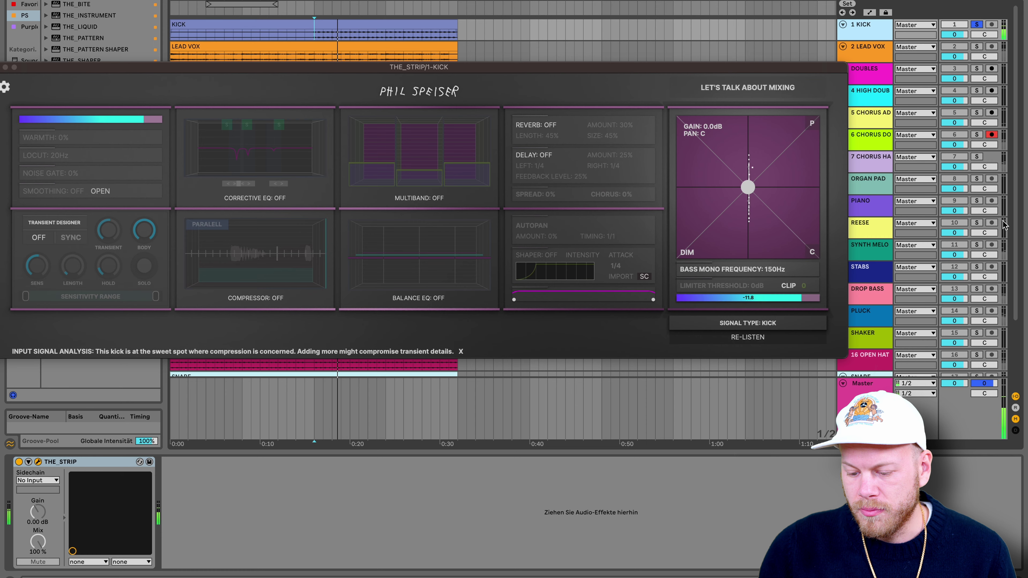
pyautogui.click(1014, 1)
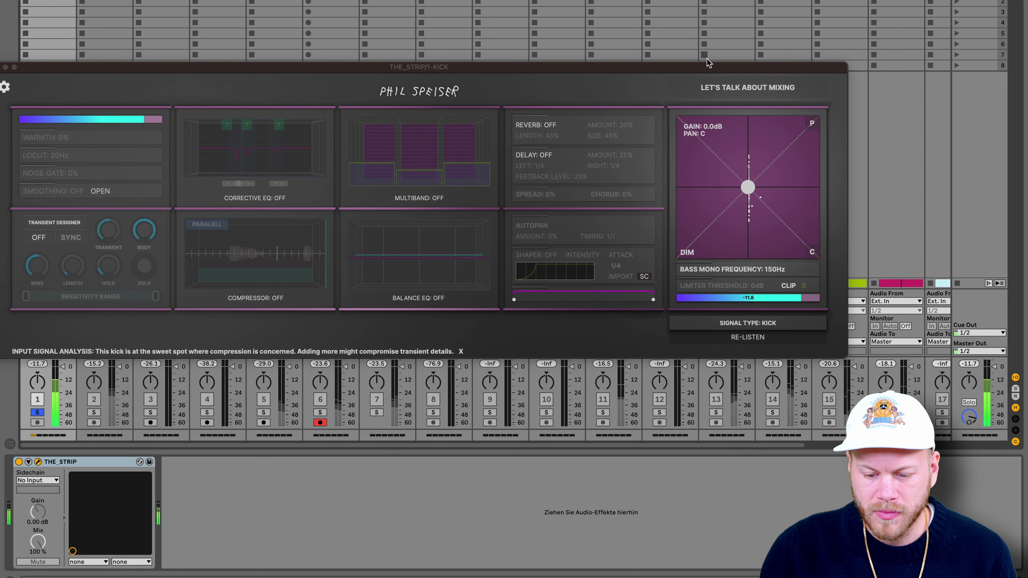
pyautogui.moveTo(709, 66); pyautogui.dragTo(776, 0)
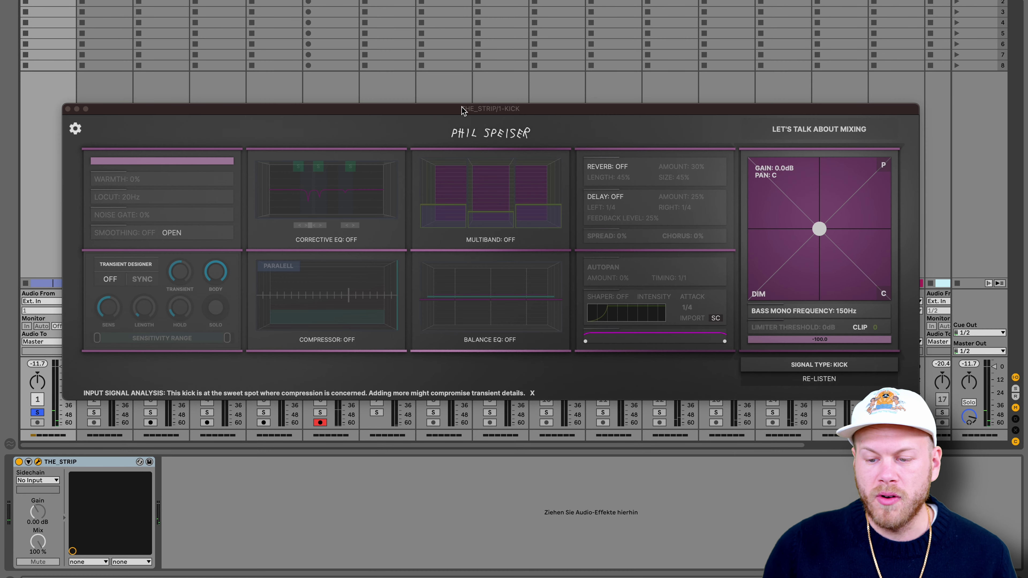
pyautogui.press('Tab')
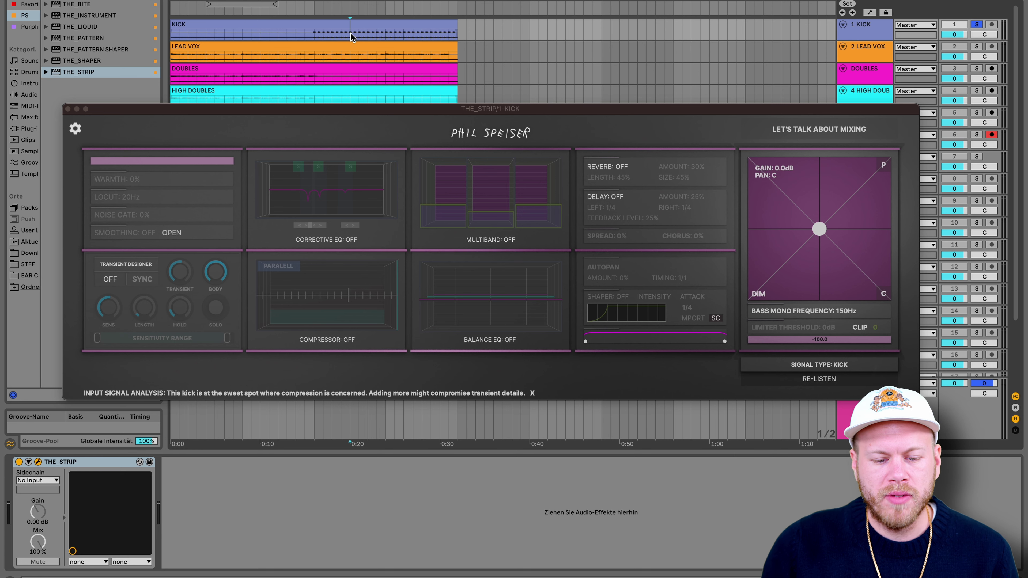
# - Move the CLAP track directly below KICK and solo it together with the kick
pyautogui.moveTo(360, 108); pyautogui.dragTo(558, 388)
pyautogui.scroll(-4, 696, 146)
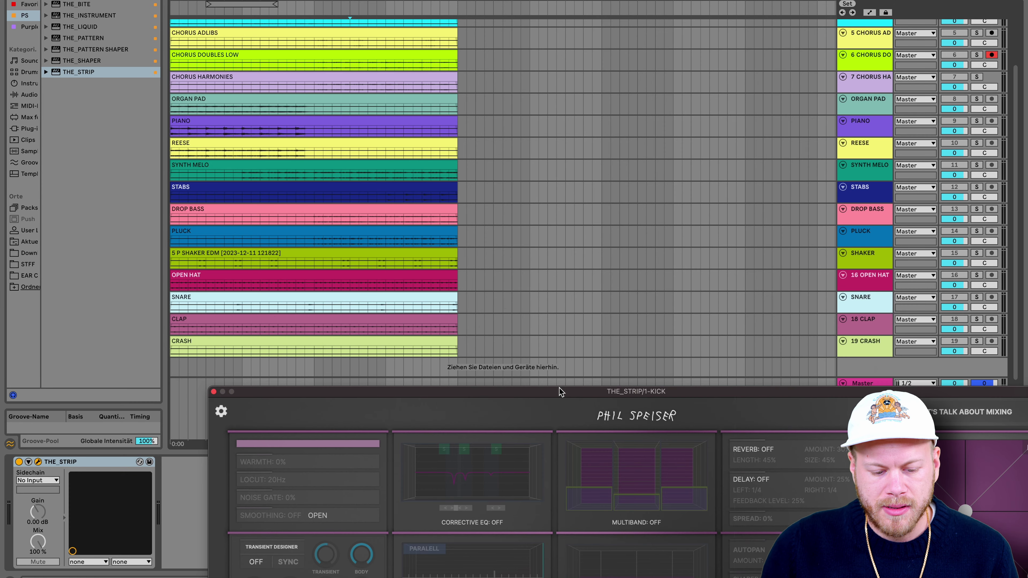
pyautogui.scroll(-2, 498, 298)
pyautogui.click(870, 310)
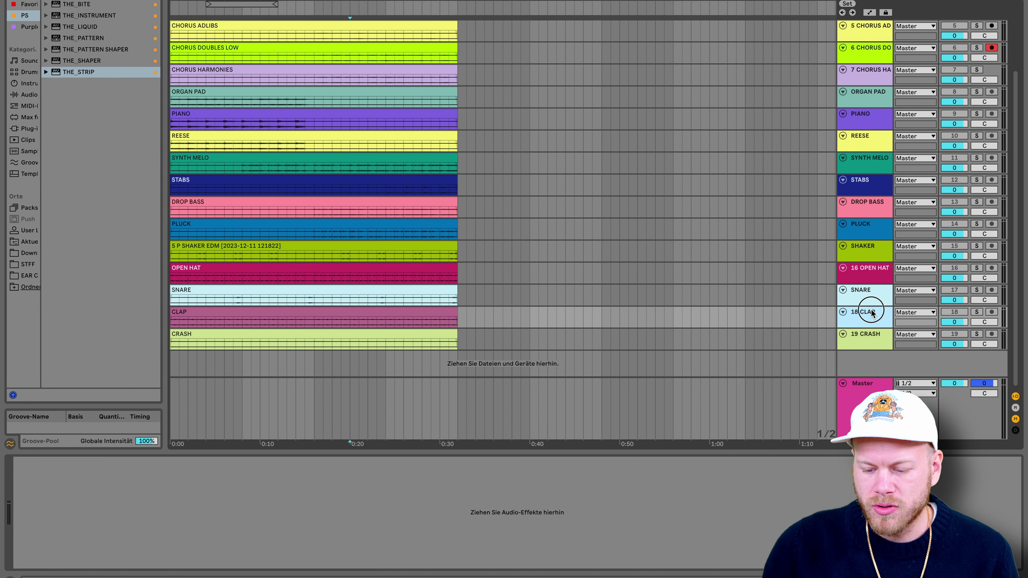
pyautogui.scroll(5, 852, 16)
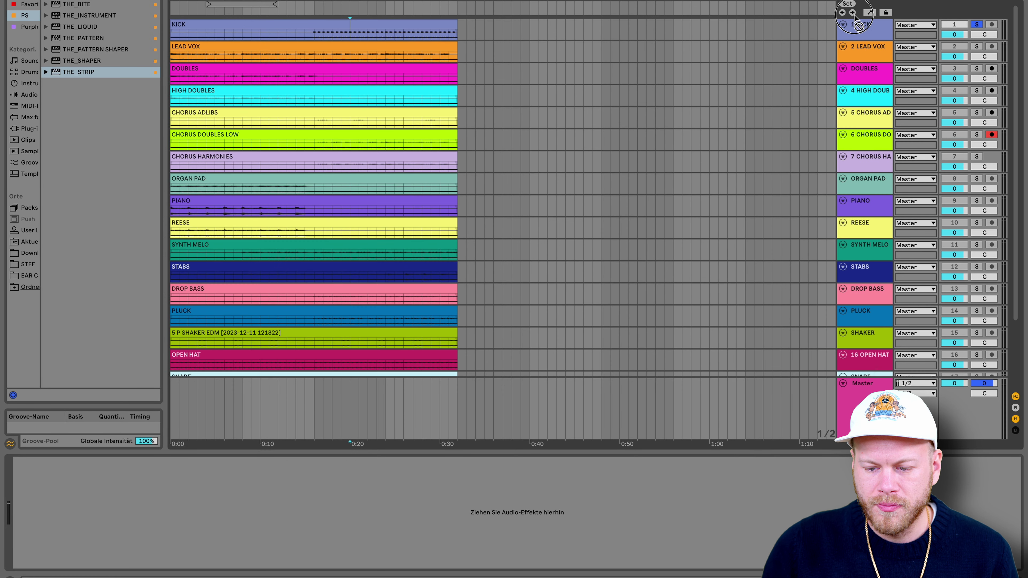
pyautogui.moveTo(855, 18); pyautogui.dragTo(860, 42)
pyautogui.click(976, 46)
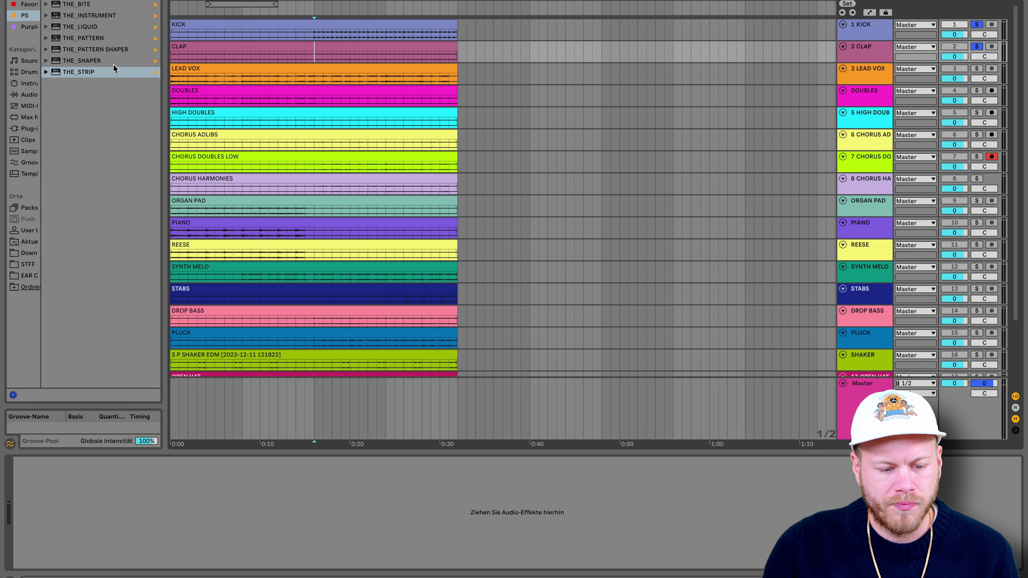
# - Load THE_STRIP on the CLAP track and let it analyze the playing signal with the Drums > Clap signal type
pyautogui.click(80, 74)
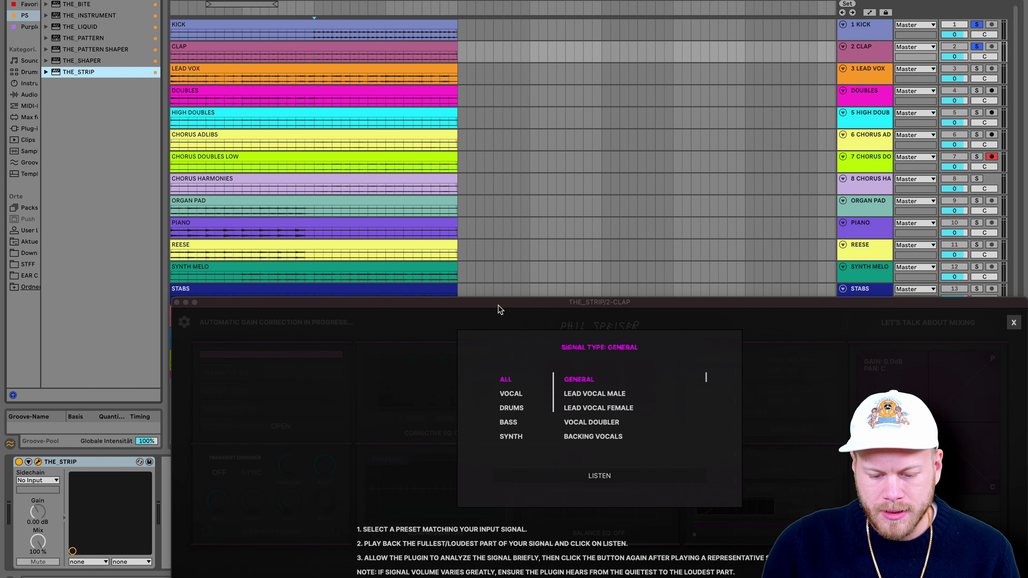
pyautogui.moveTo(500, 309); pyautogui.dragTo(453, 206)
pyautogui.click(467, 303)
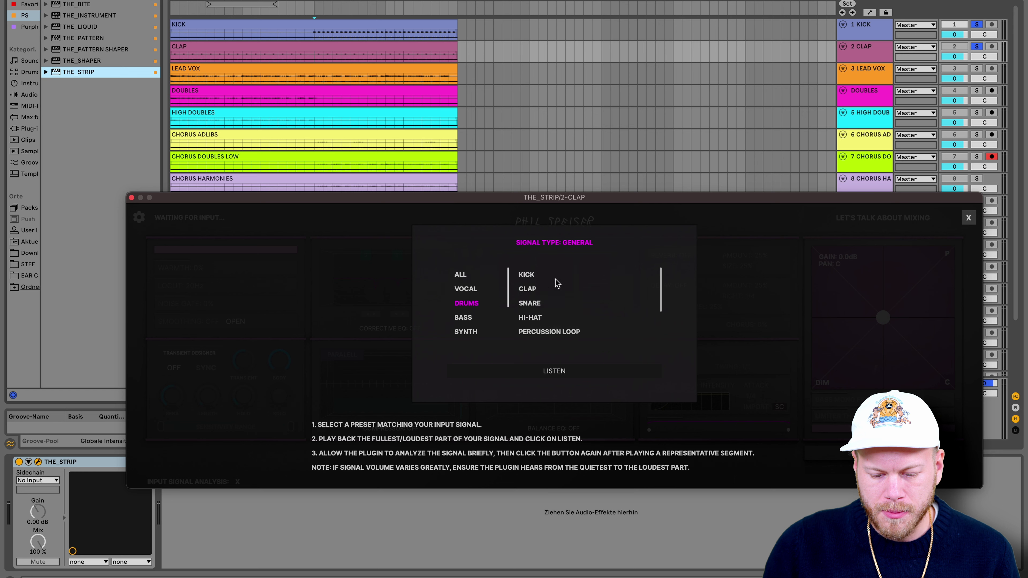
pyautogui.click(528, 289)
pyautogui.press('space')
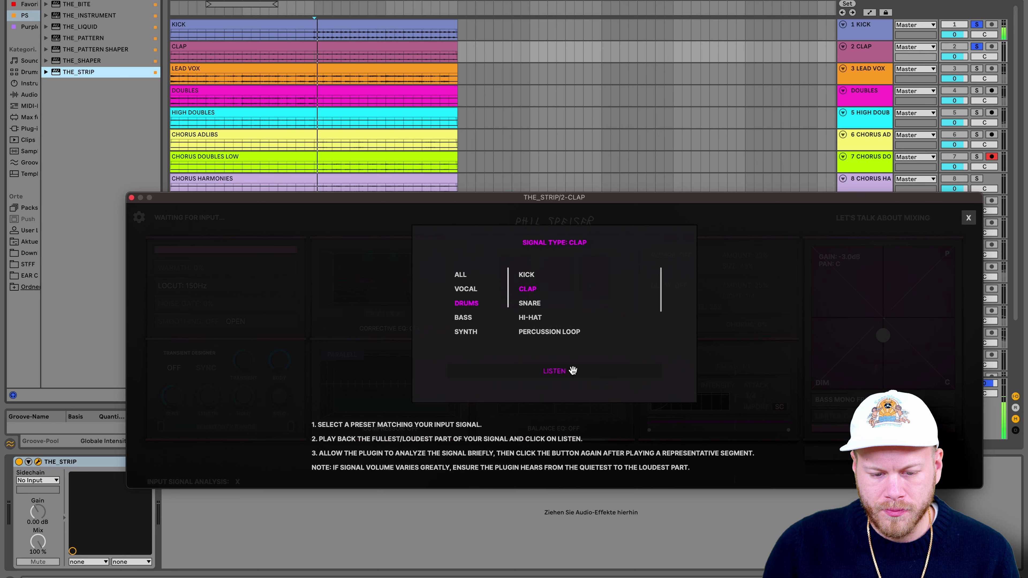
pyautogui.click(574, 372)
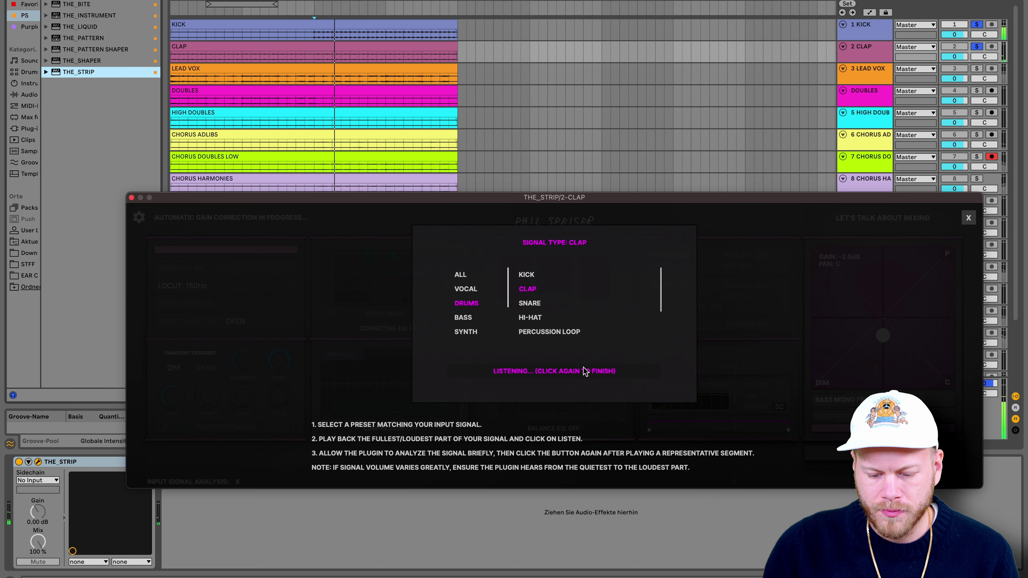
pyautogui.click(584, 371)
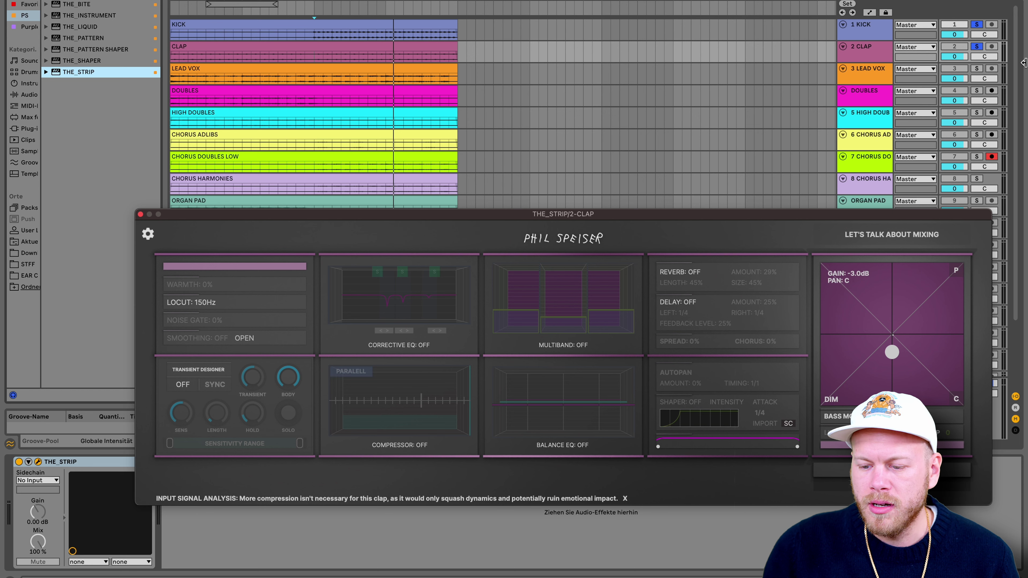
# - Solo the LEAD VOX track with kick and clap, load THE_STRIP on it, and analyze the playing signal as Vocal > Lead Vocal Male
pyautogui.click(976, 68)
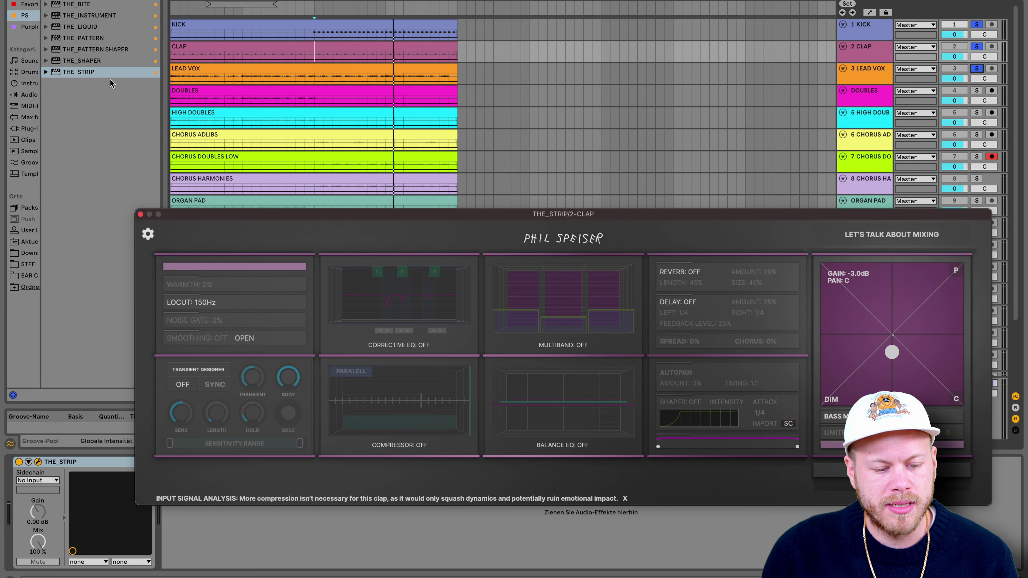
pyautogui.moveTo(91, 72); pyautogui.dragTo(344, 77)
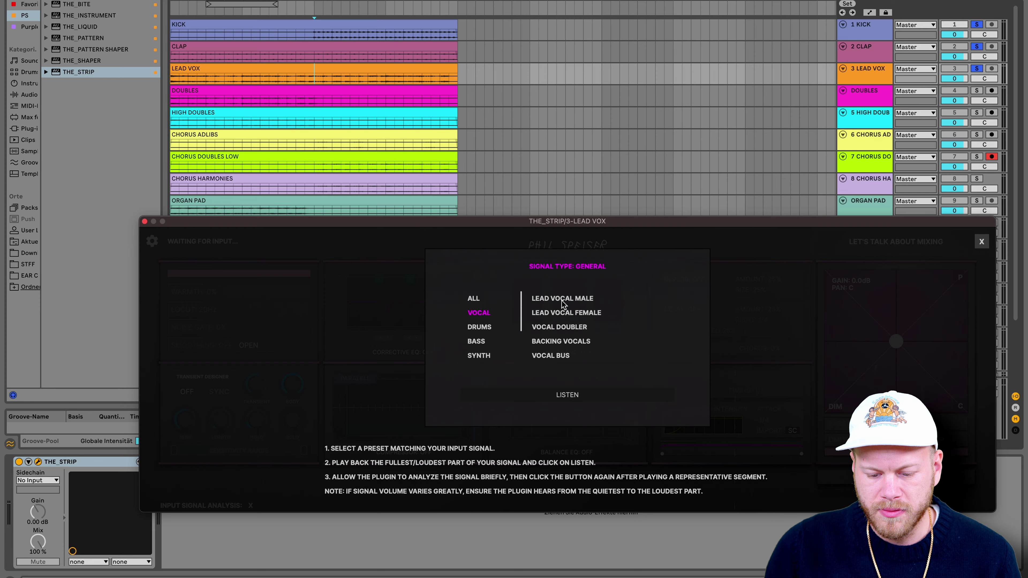
pyautogui.click(562, 298)
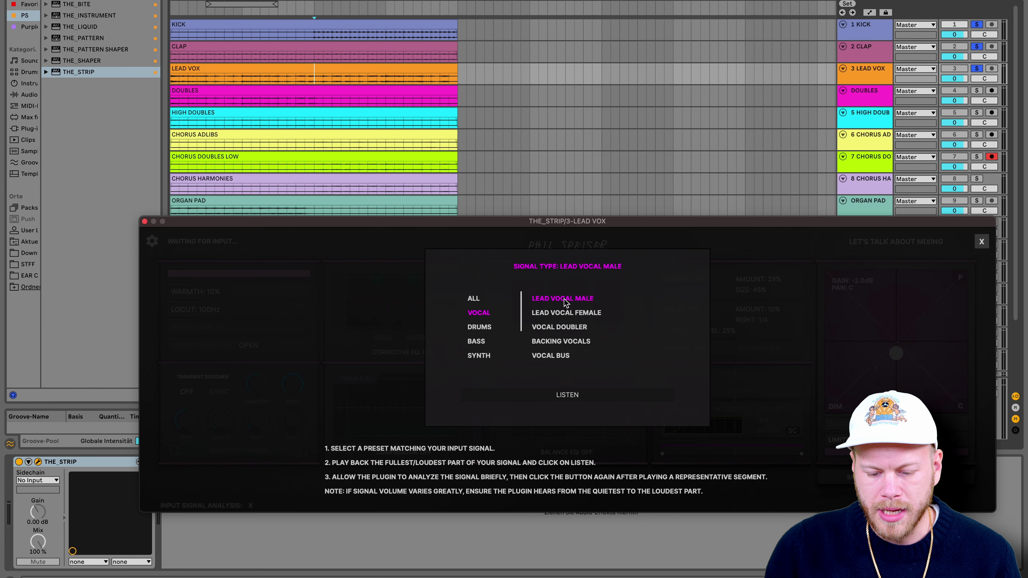
pyautogui.click(552, 366)
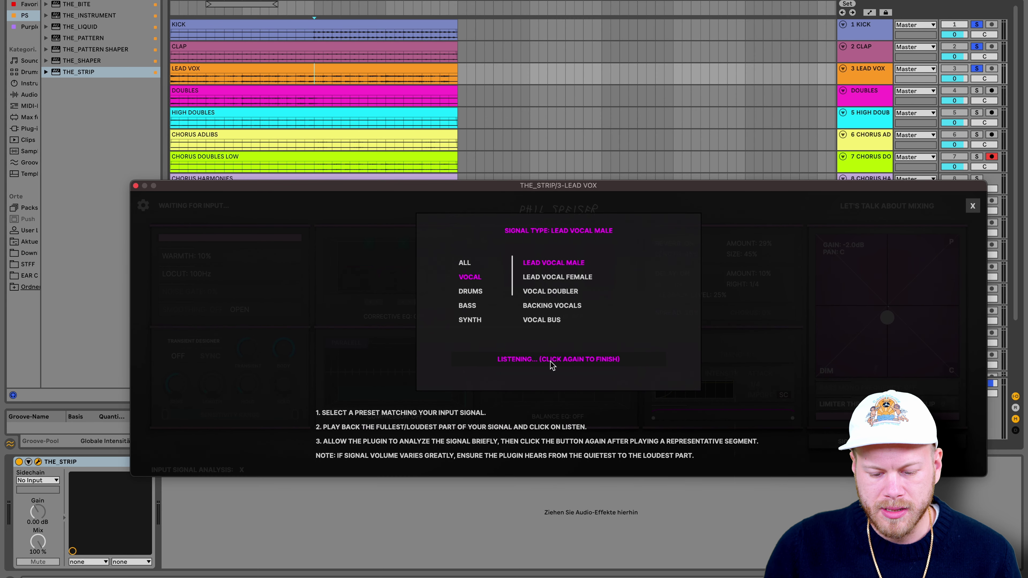
pyautogui.press('space')
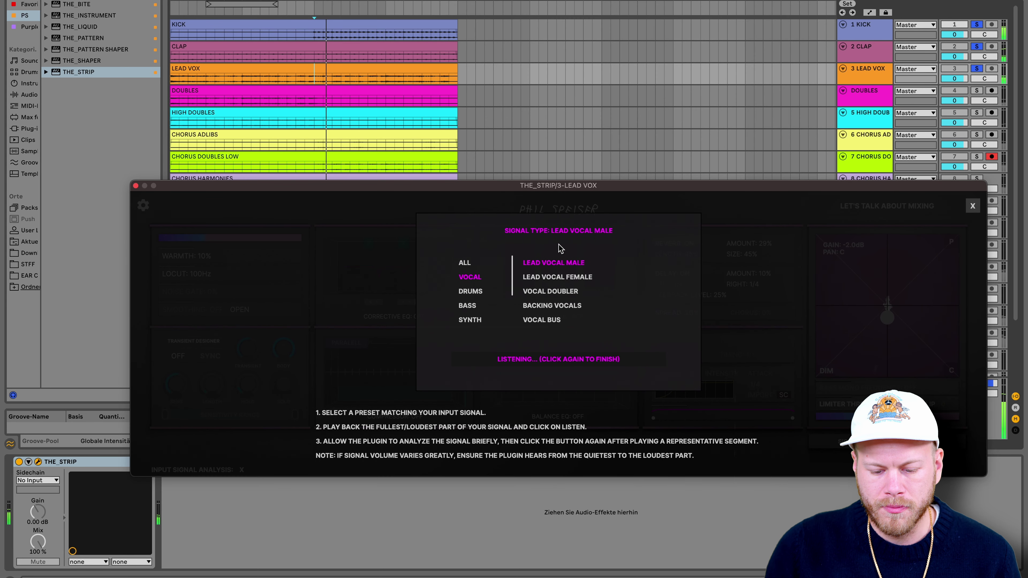
pyautogui.click(556, 360)
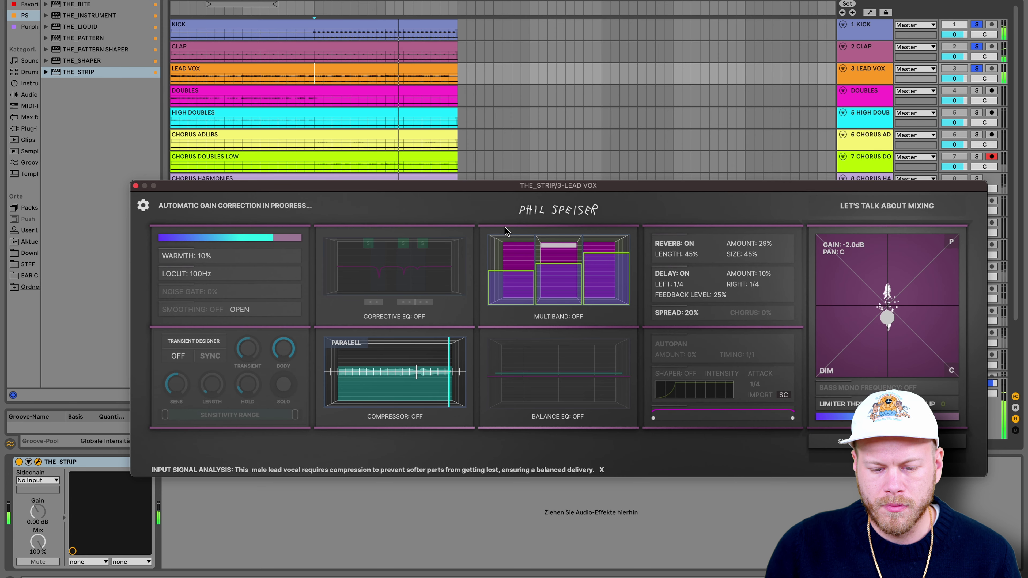
pyautogui.moveTo(488, 189); pyautogui.dragTo(486, 142)
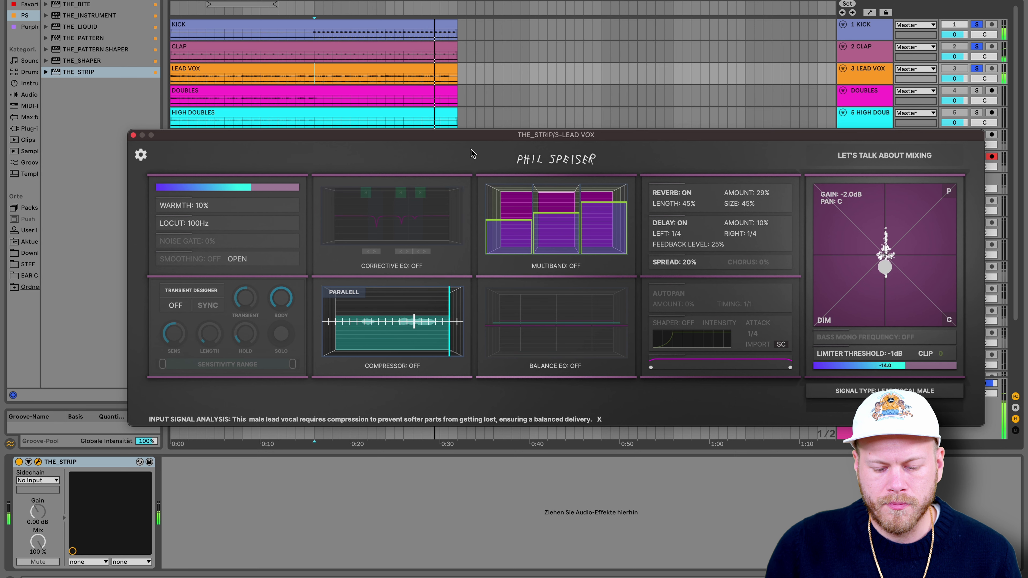
pyautogui.press('space')
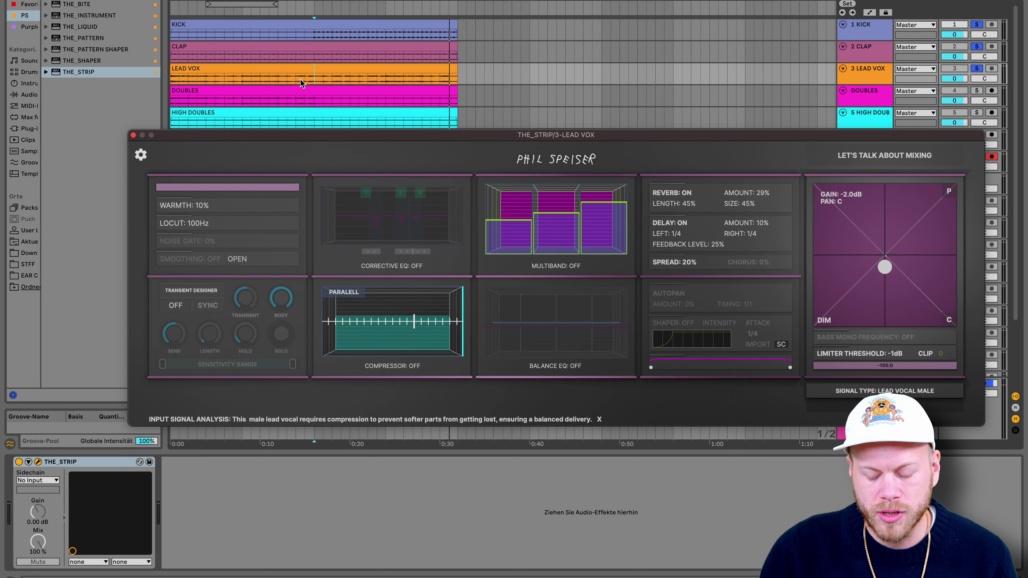
# - Turn on the lead vocal's Balance EQ, lower its two lowest bands and slightly raise the highest band
pyautogui.moveTo(384, 139)
pyautogui.mouseDown()
pyautogui.moveTo(358, 120)
pyautogui.moveTo(389, 130)
pyautogui.moveTo(380, 149)
pyautogui.mouseUp()
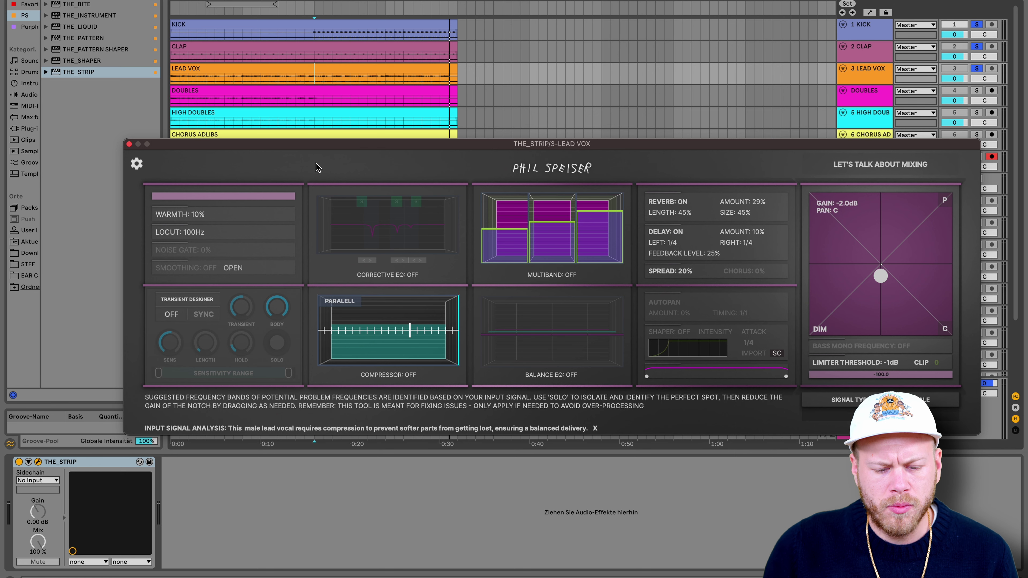
pyautogui.click(553, 375)
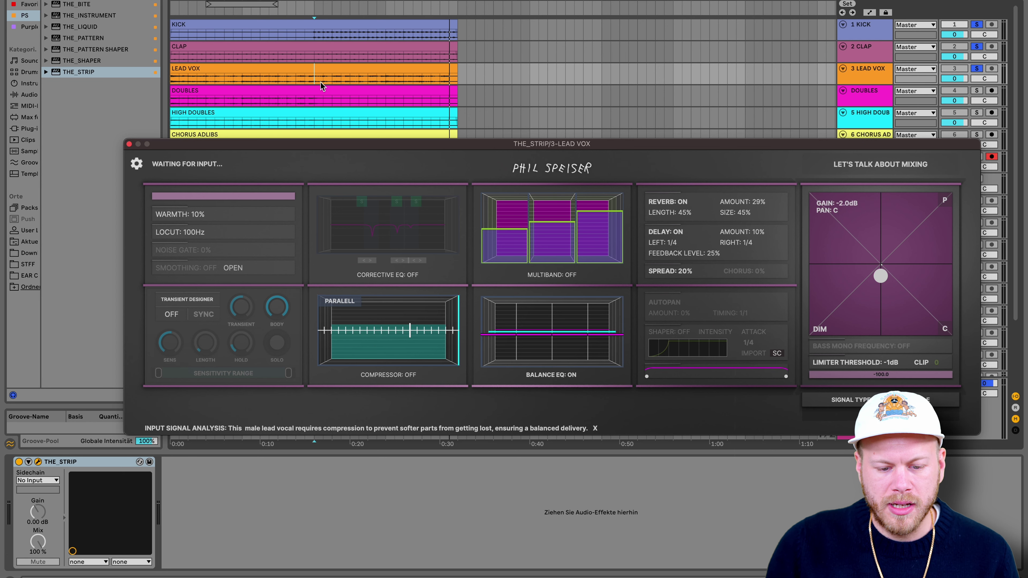
pyautogui.press('space')
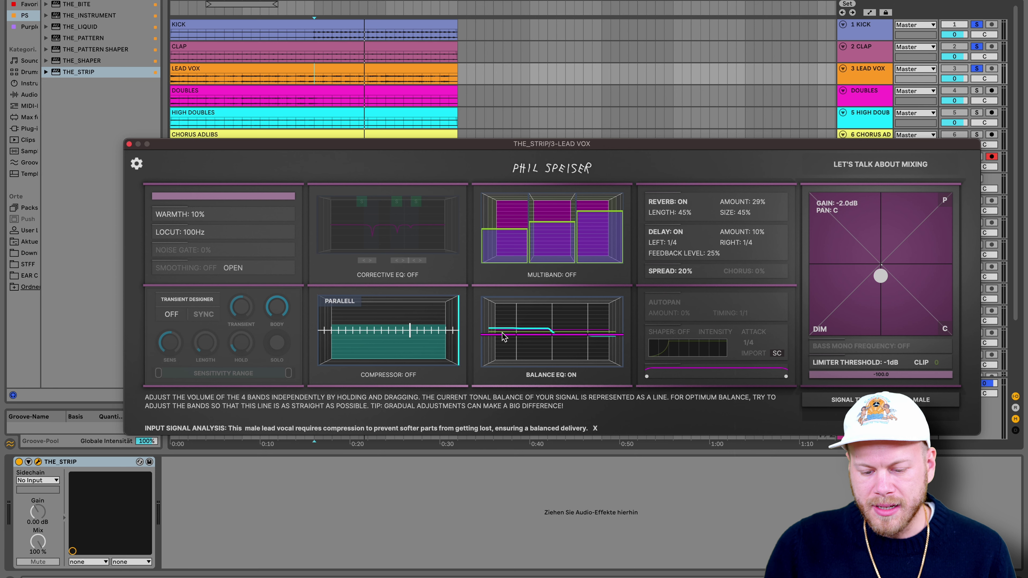
pyautogui.moveTo(506, 338); pyautogui.dragTo(526, 340)
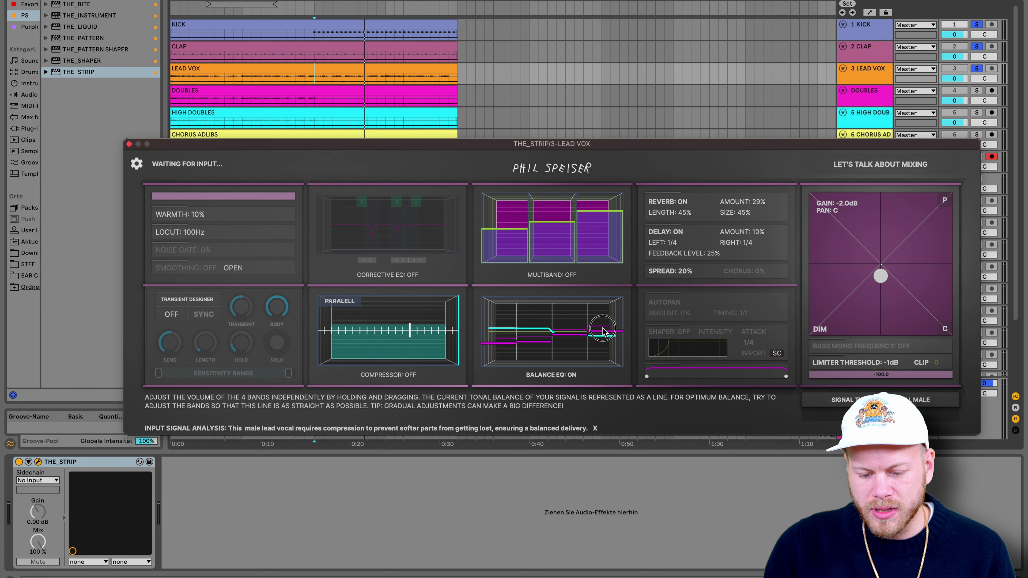
pyautogui.moveTo(603, 330); pyautogui.dragTo(603, 327)
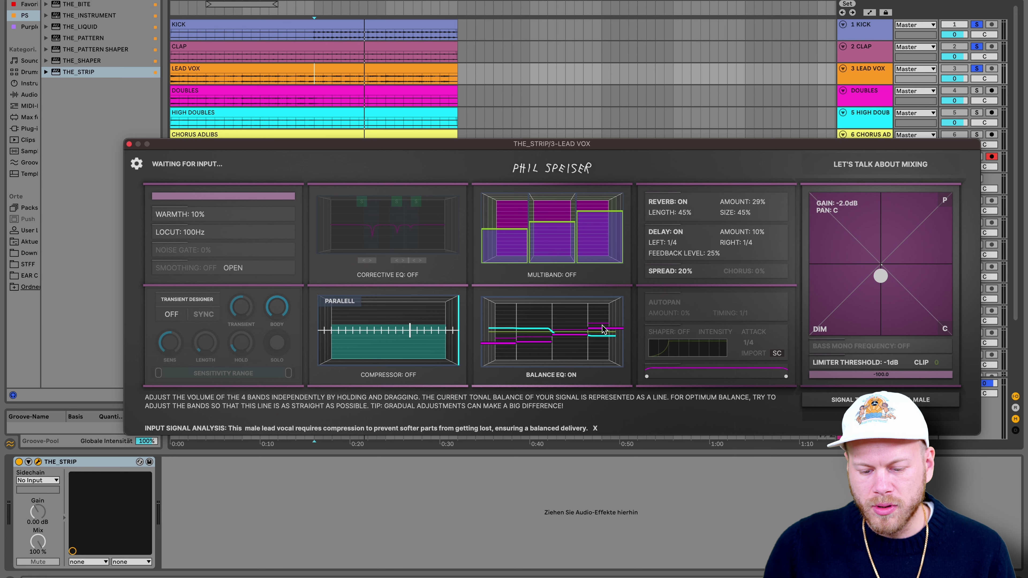
pyautogui.press('space')
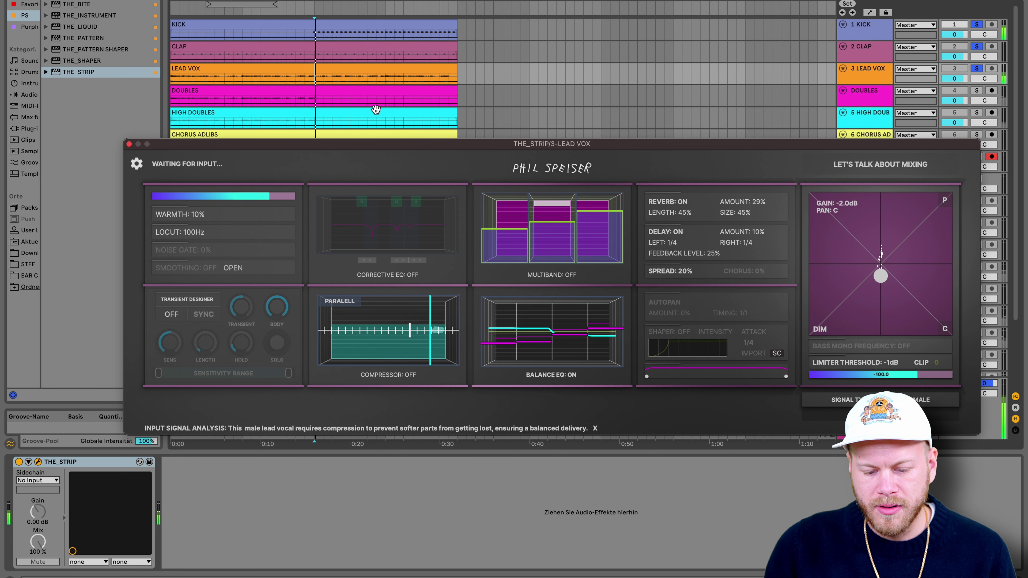
# - Turn on the Multiband compressor and lower the two lowest Balance EQ bands a little further
pyautogui.click(477, 206)
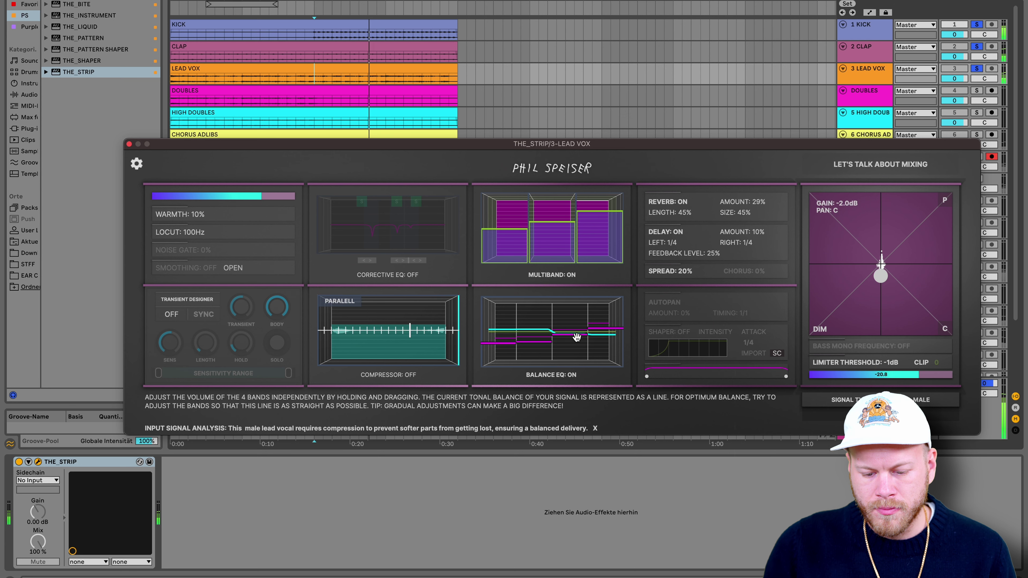
pyautogui.press('space')
pyautogui.moveTo(509, 342); pyautogui.dragTo(537, 344)
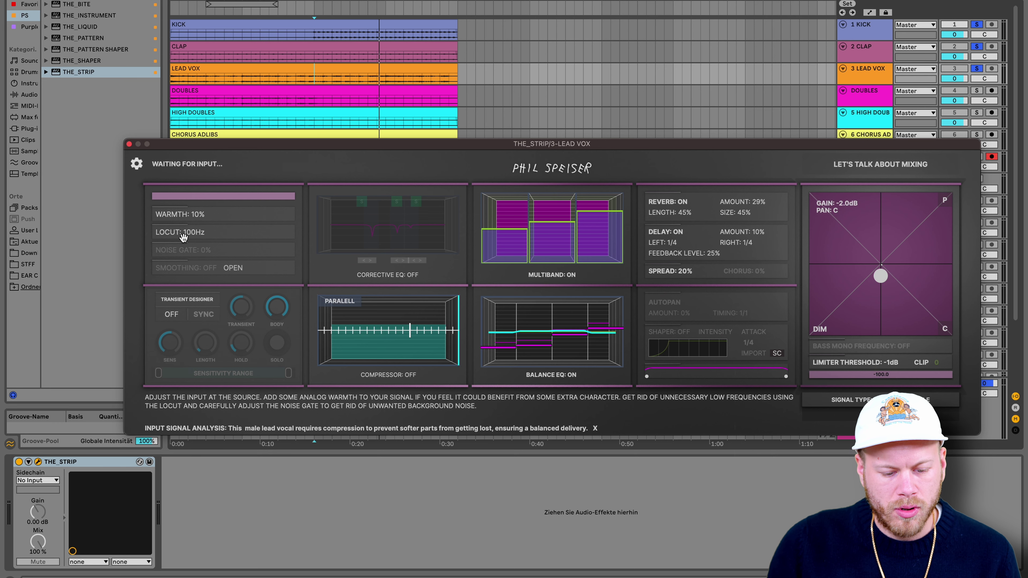
# - Set the locut to 143Hz, and during playback raise the Balance EQ's highest band and lower its second band
pyautogui.click(199, 226)
pyautogui.moveTo(200, 225); pyautogui.dragTo(203, 218)
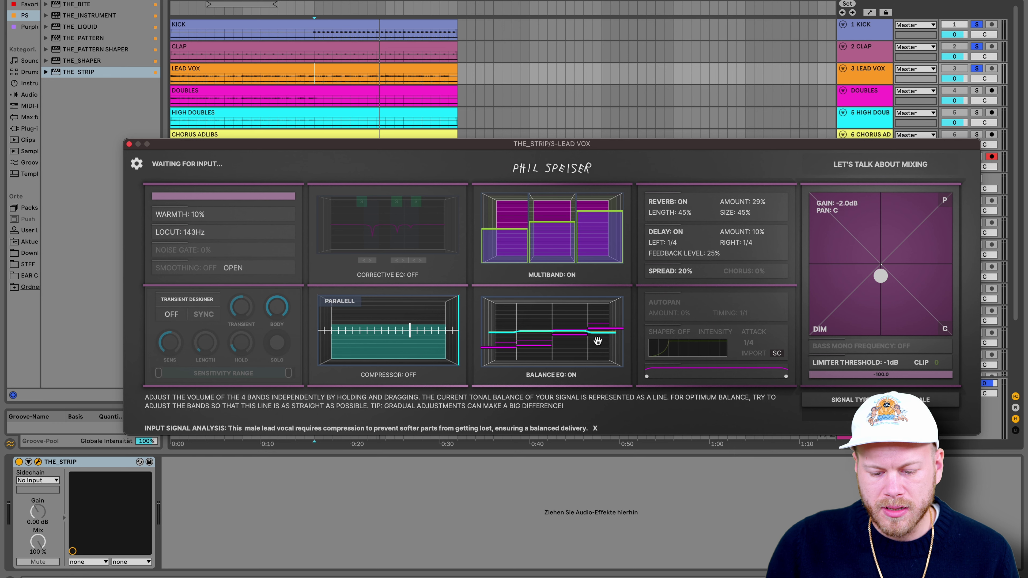
pyautogui.press('space')
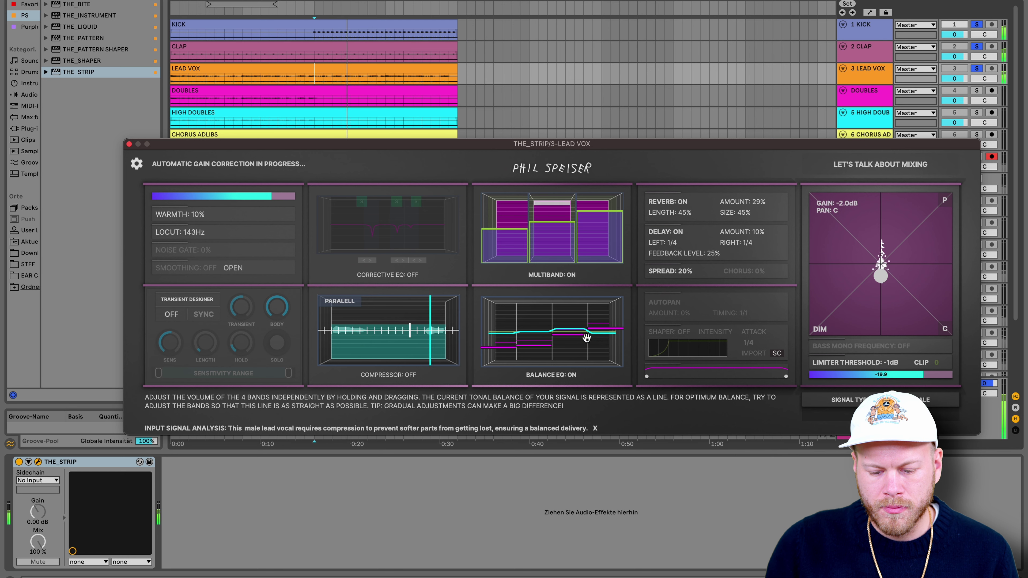
pyautogui.moveTo(601, 330); pyautogui.dragTo(601, 319)
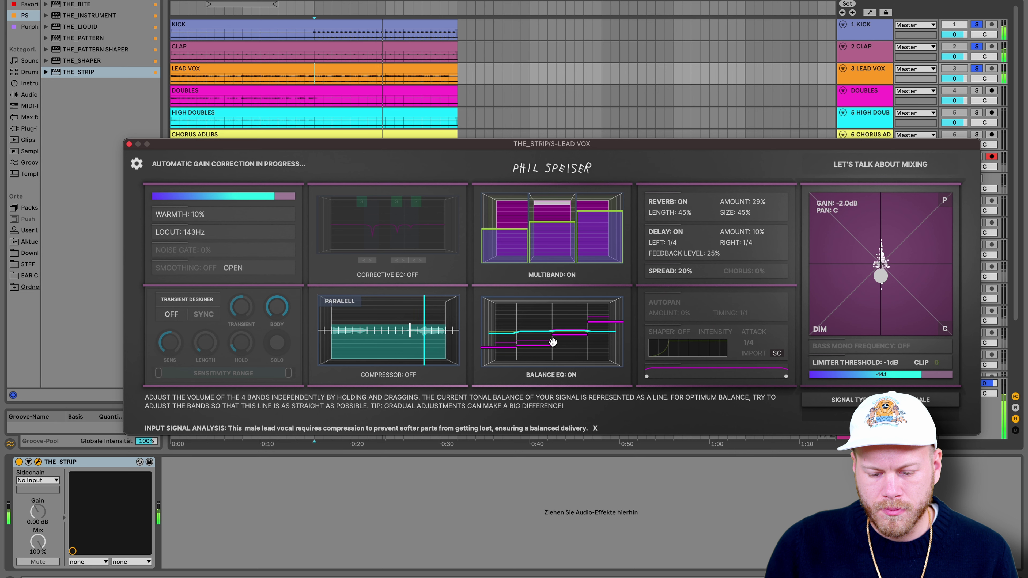
pyautogui.moveTo(537, 349); pyautogui.dragTo(538, 350)
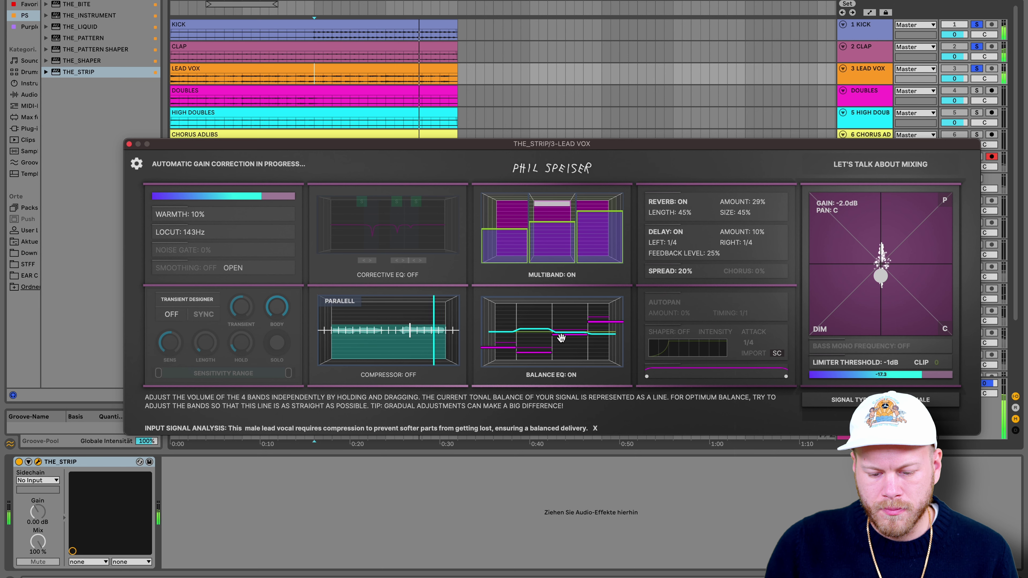
pyautogui.moveTo(603, 321); pyautogui.dragTo(603, 317)
pyautogui.press('space')
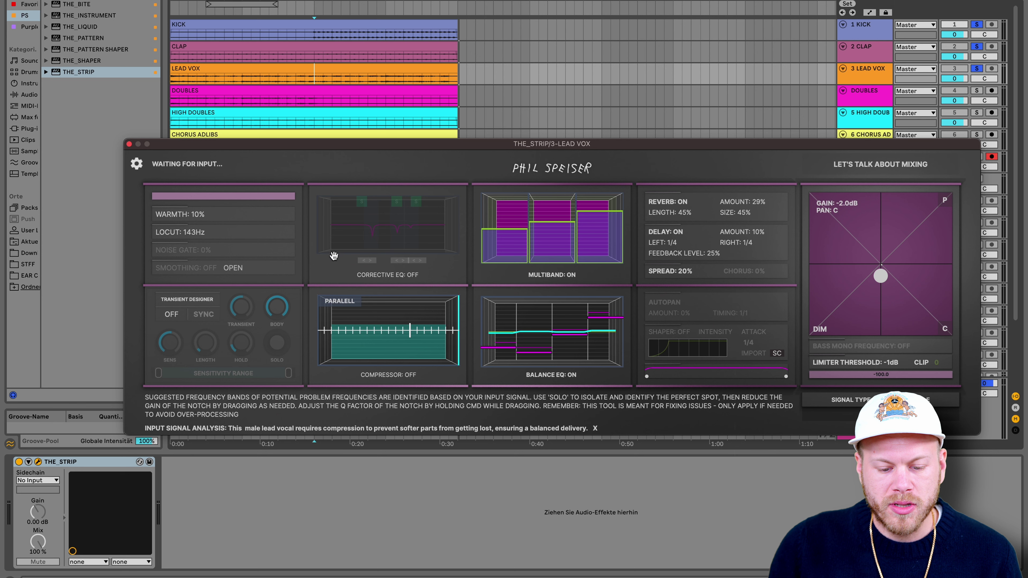
# - Turn on the Corrective EQ, and solo and boost its lowest notch during playback to audition the problem frequency
pyautogui.click(389, 277)
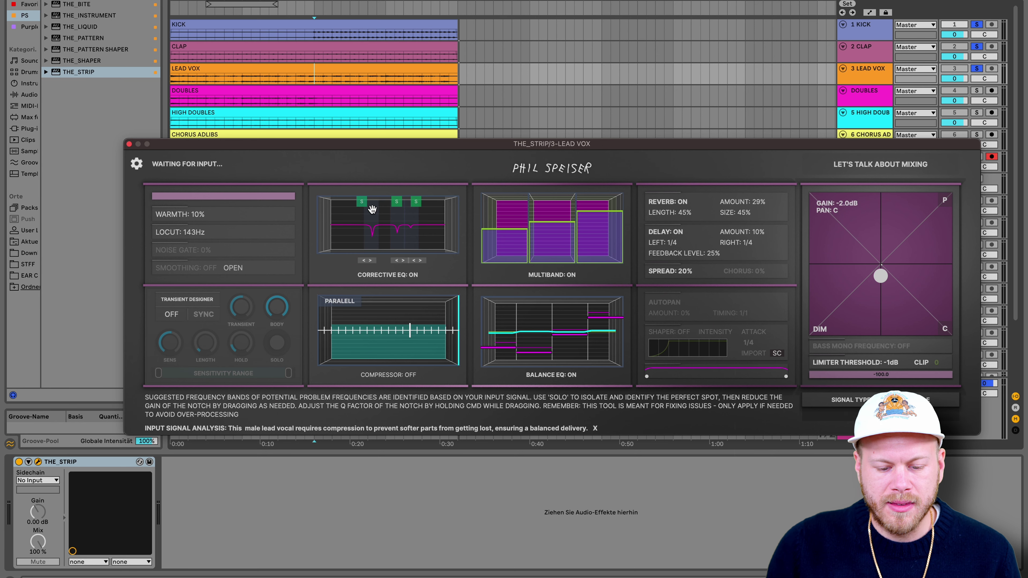
pyautogui.click(363, 204)
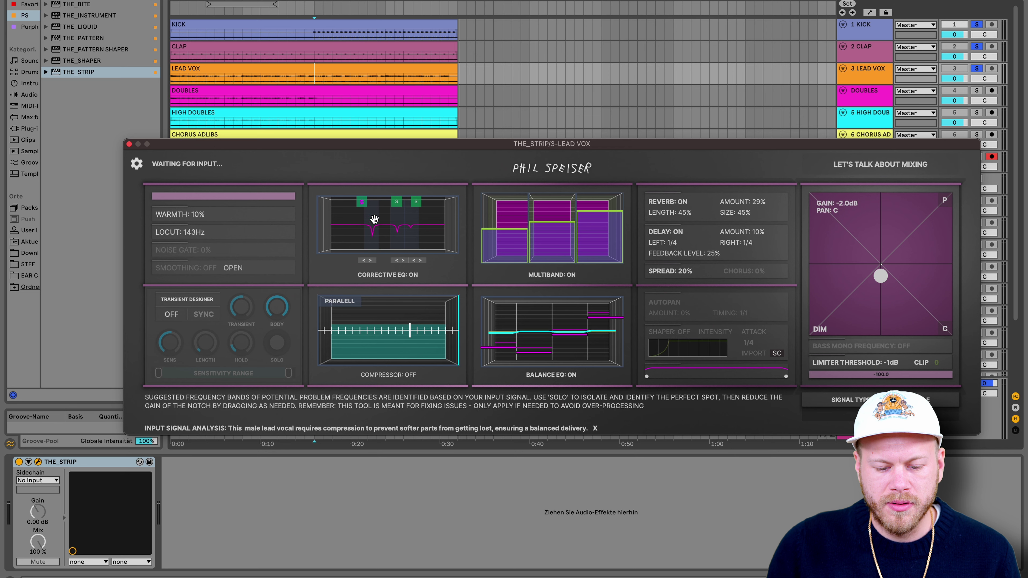
pyautogui.press('space')
pyautogui.moveTo(374, 231); pyautogui.dragTo(376, 154)
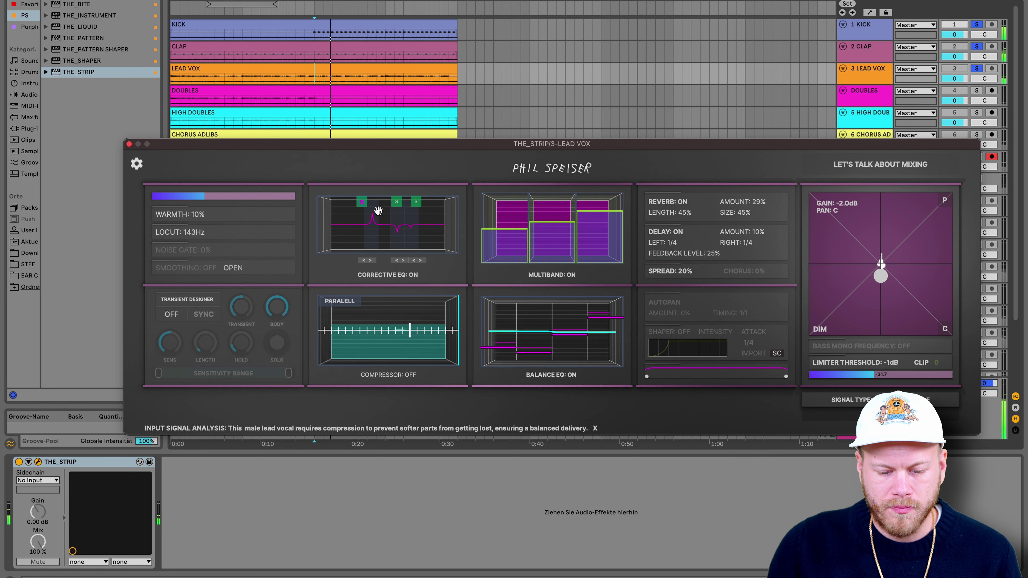
pyautogui.click(363, 203)
pyautogui.press('space')
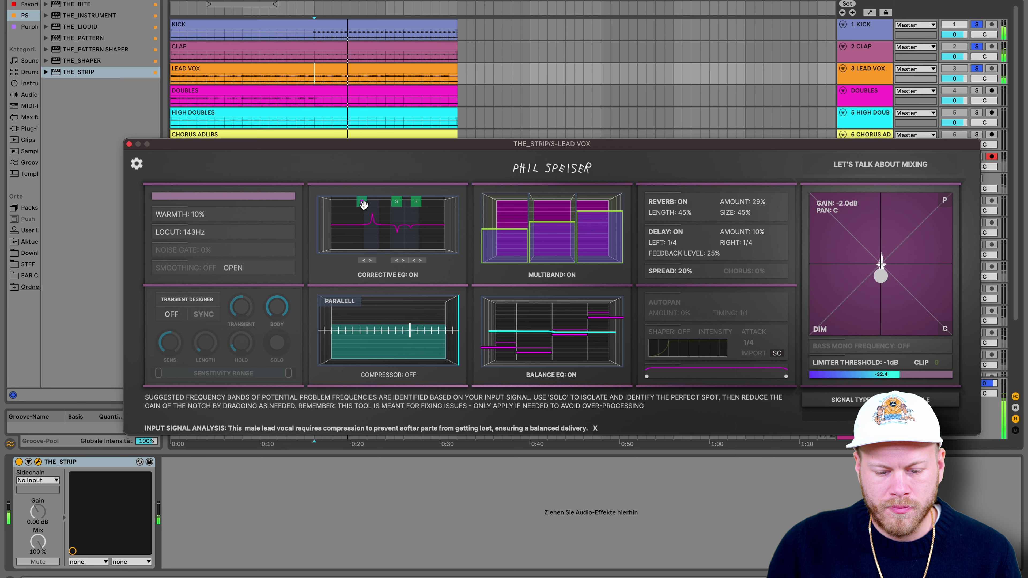
# - Set the lowest Corrective EQ notch to a shallow cut and fine-tune the higher notches during playback
pyautogui.moveTo(374, 222); pyautogui.dragTo(374, 247)
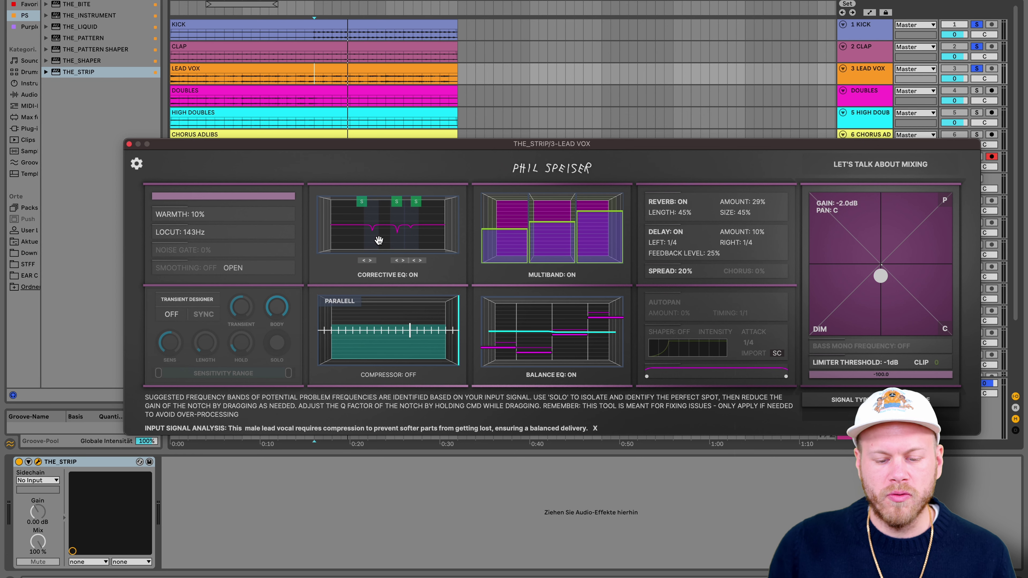
pyautogui.press('space')
pyautogui.moveTo(397, 230)
pyautogui.mouseDown()
pyautogui.moveTo(399, 171)
pyautogui.moveTo(399, 235)
pyautogui.moveTo(409, 230)
pyautogui.moveTo(415, 154)
pyautogui.moveTo(422, 259)
pyautogui.moveTo(412, 224)
pyautogui.mouseUp()
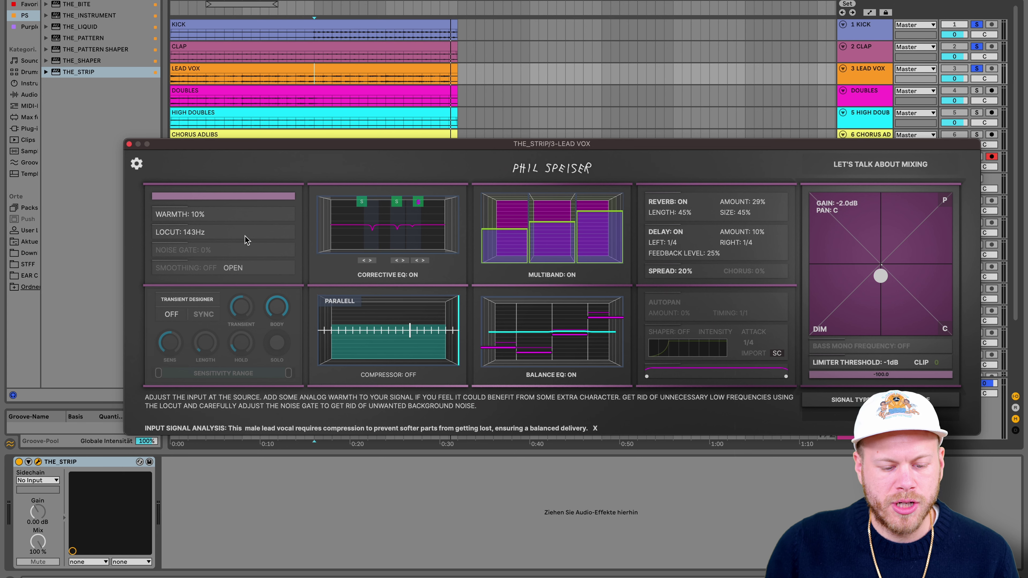
# - Turn on Smoothing for the lead vocal and open its spectrum editor with the track playing
pyautogui.click(239, 269)
pyautogui.click(205, 269)
pyautogui.click(236, 268)
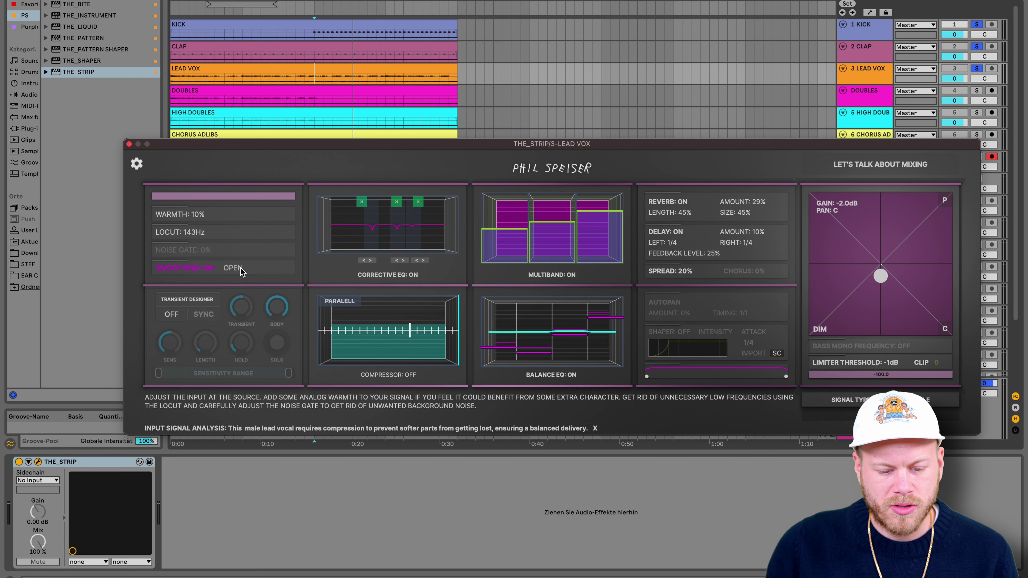
pyautogui.click(235, 269)
pyautogui.press('space')
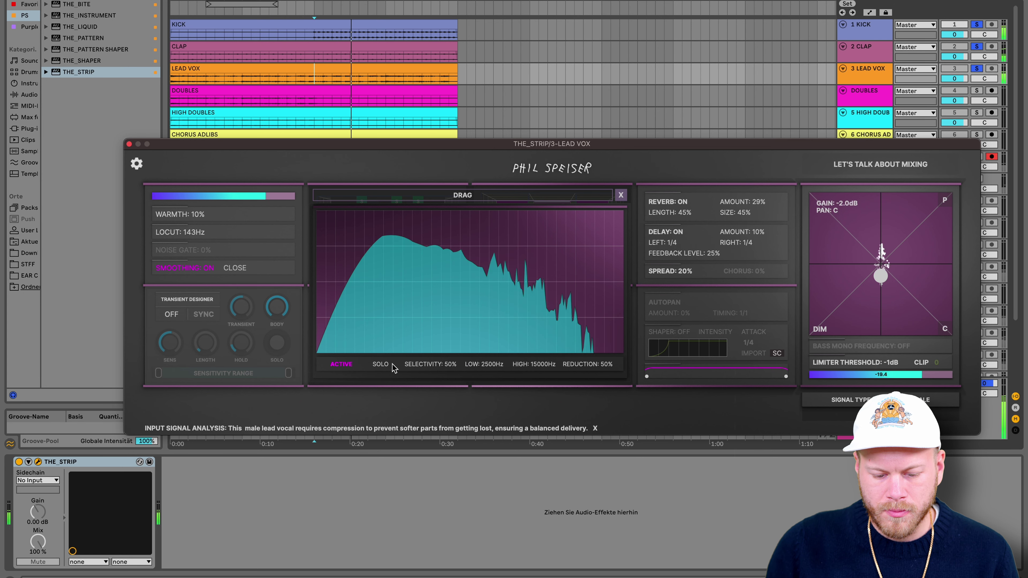
# - Solo the signal that Smoothing removes and set the Selectivity to 36% while listening
pyautogui.click(380, 364)
pyautogui.moveTo(450, 365); pyautogui.dragTo(451, 383)
pyautogui.press('space')
pyautogui.moveTo(452, 379); pyautogui.dragTo(456, 367)
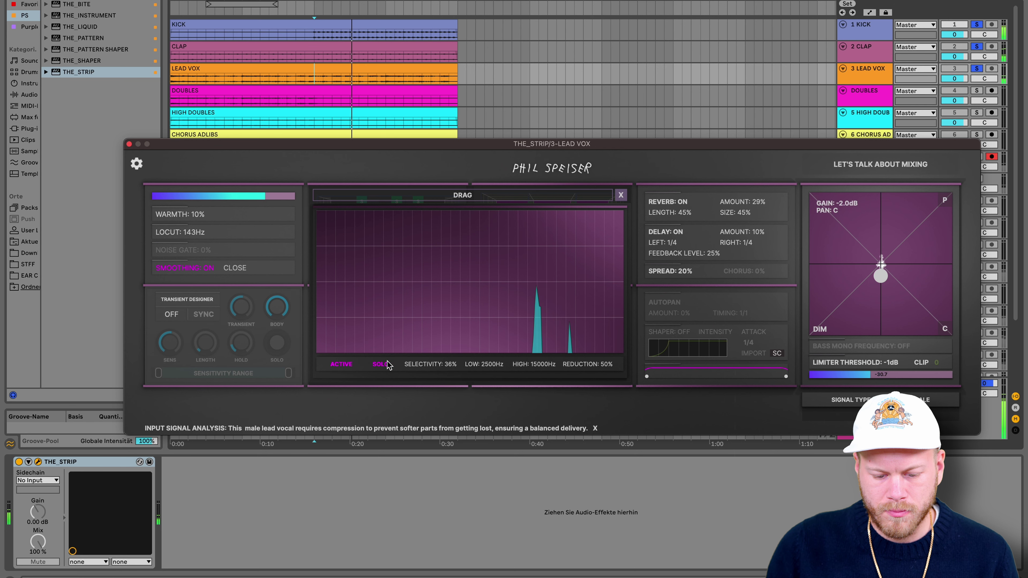
pyautogui.press('space')
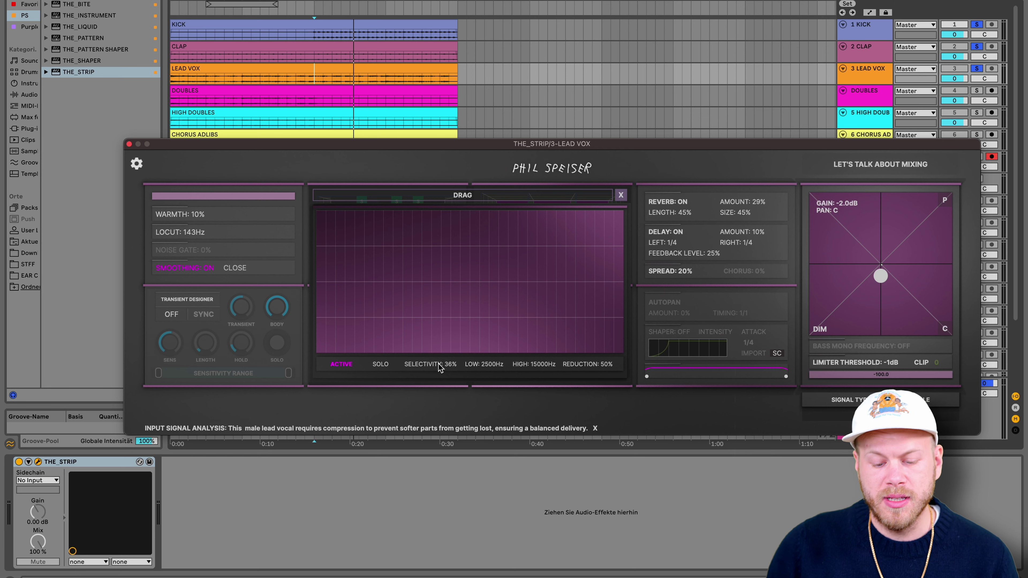
# - Toggle the Smoothing solo on and off, listen to the smoothed vocal, and close the spectrum editor
pyautogui.click(381, 366)
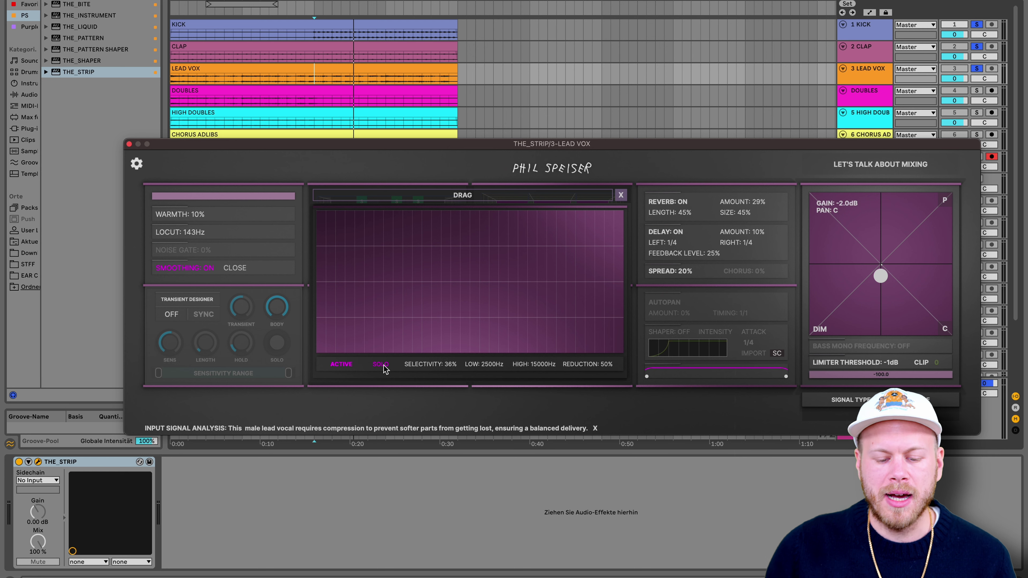
pyautogui.click(382, 365)
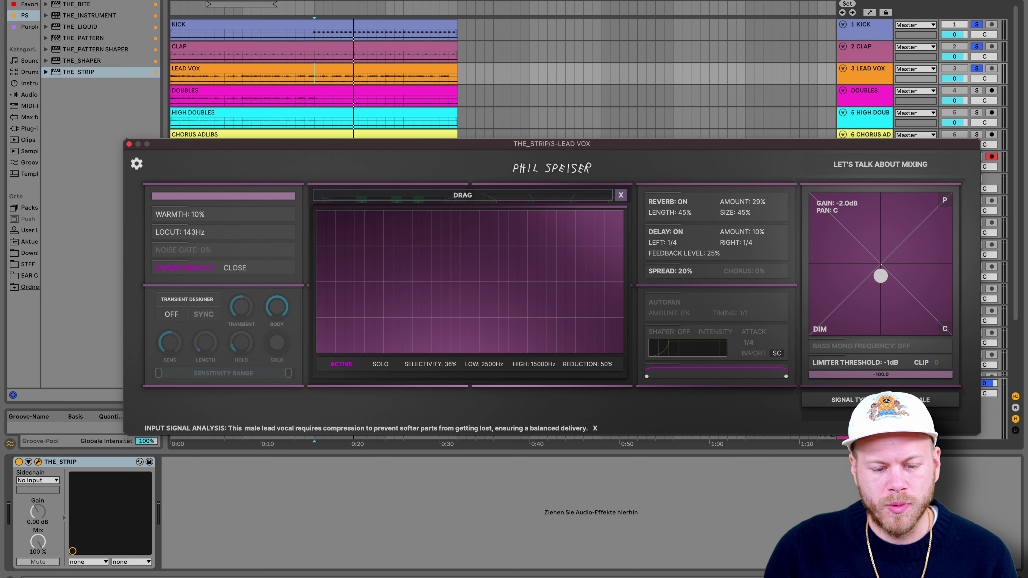
pyautogui.press('space')
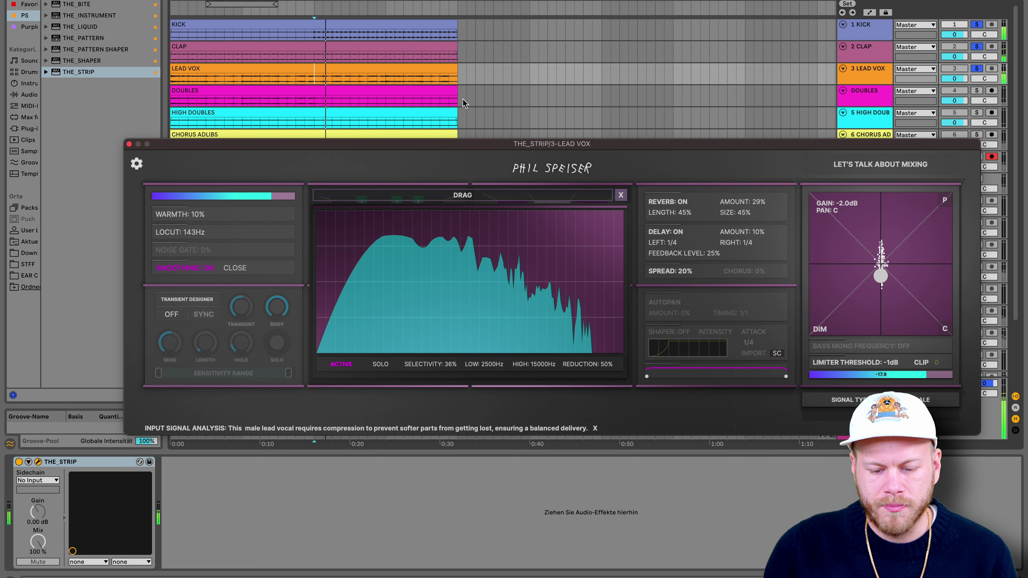
pyautogui.click(620, 196)
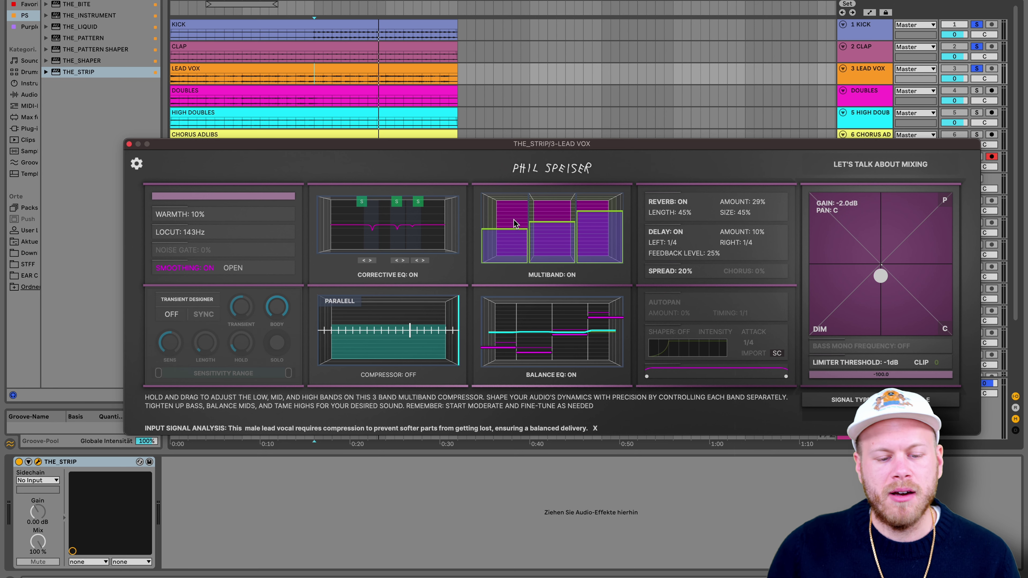
# - Look over the remaining vocal and instrument tracks in the arrangement, with the plugin window moved out of the way
pyautogui.moveTo(288, 145); pyautogui.dragTo(282, 297)
pyautogui.scroll(-3, 479, 182)
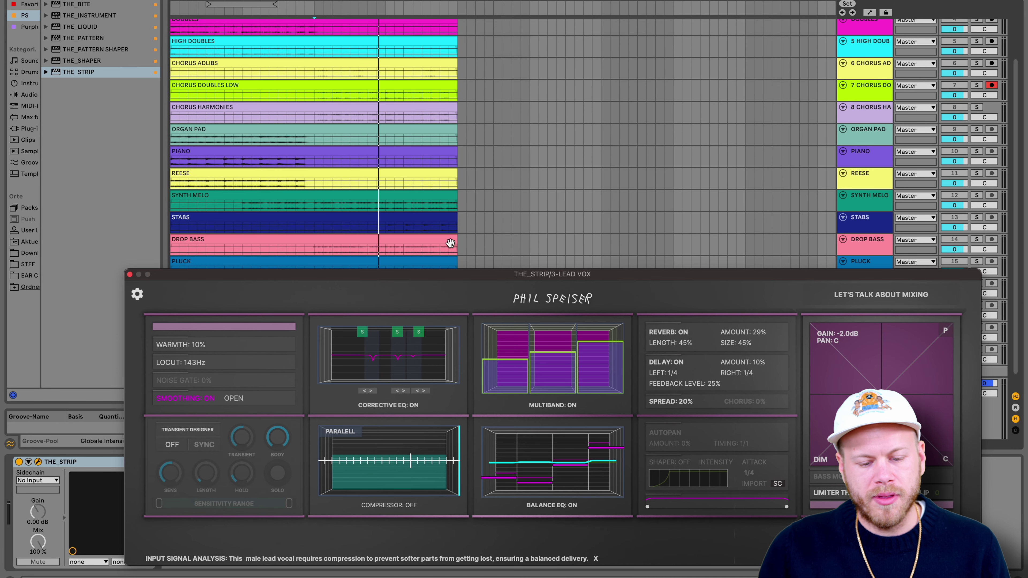
pyautogui.moveTo(457, 276); pyautogui.dragTo(456, 314)
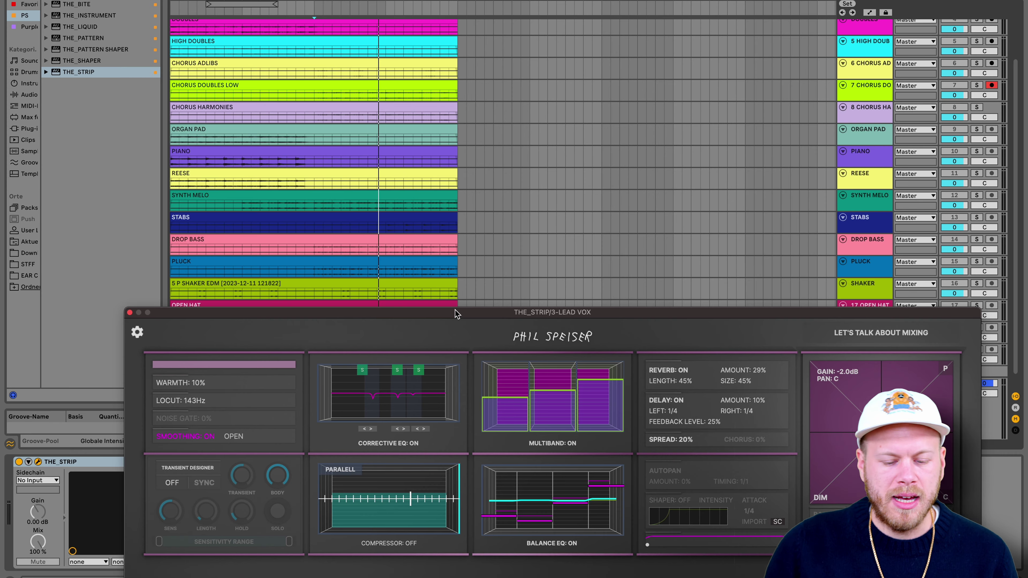
pyautogui.moveTo(456, 314); pyautogui.dragTo(469, 296)
pyautogui.scroll(3, 681, 164)
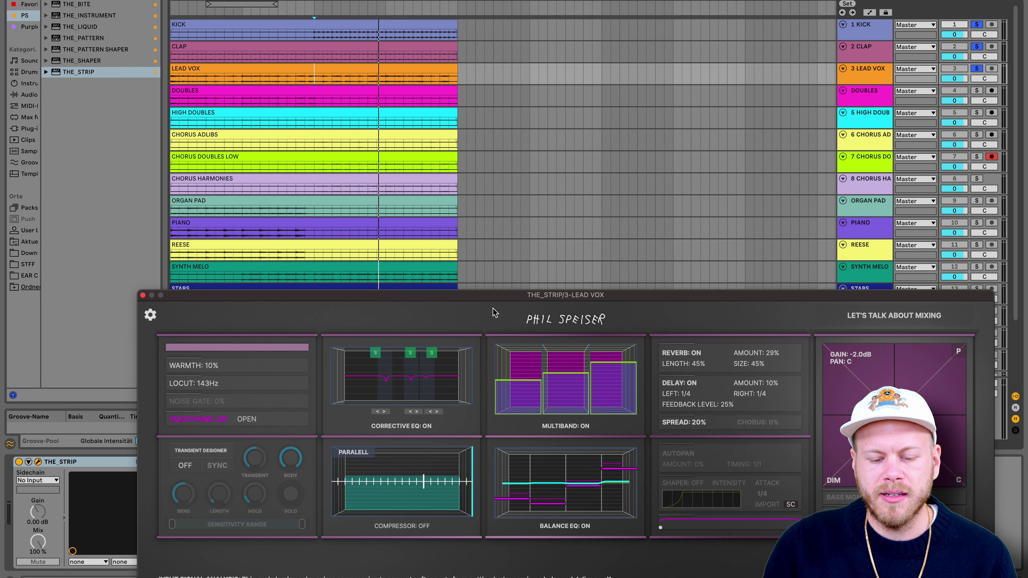
pyautogui.moveTo(485, 294); pyautogui.dragTo(504, 384)
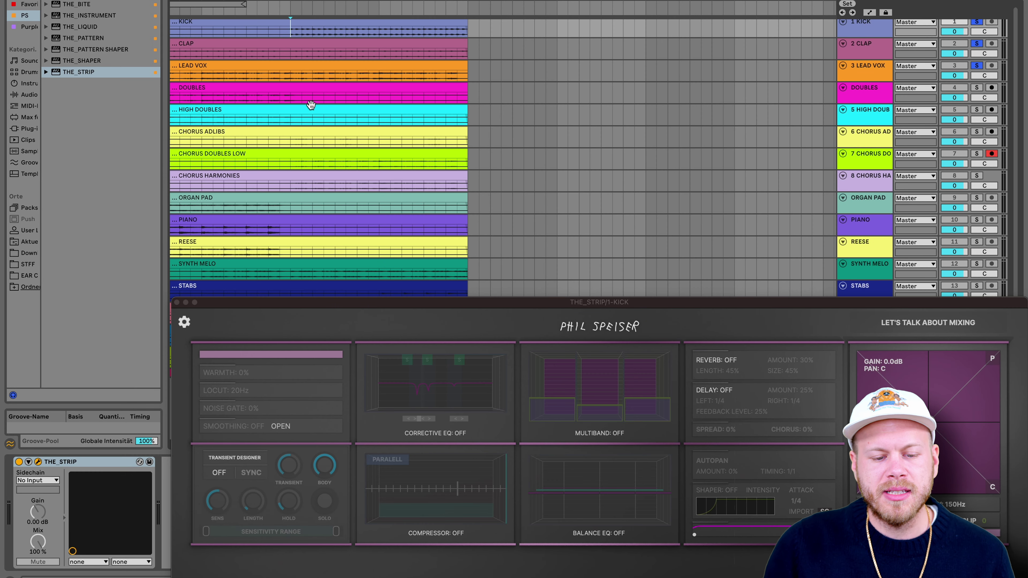
pyautogui.scroll(3, 300, 87)
pyautogui.hscroll(-4, 299, 88)
pyautogui.scroll(-1, 300, 88)
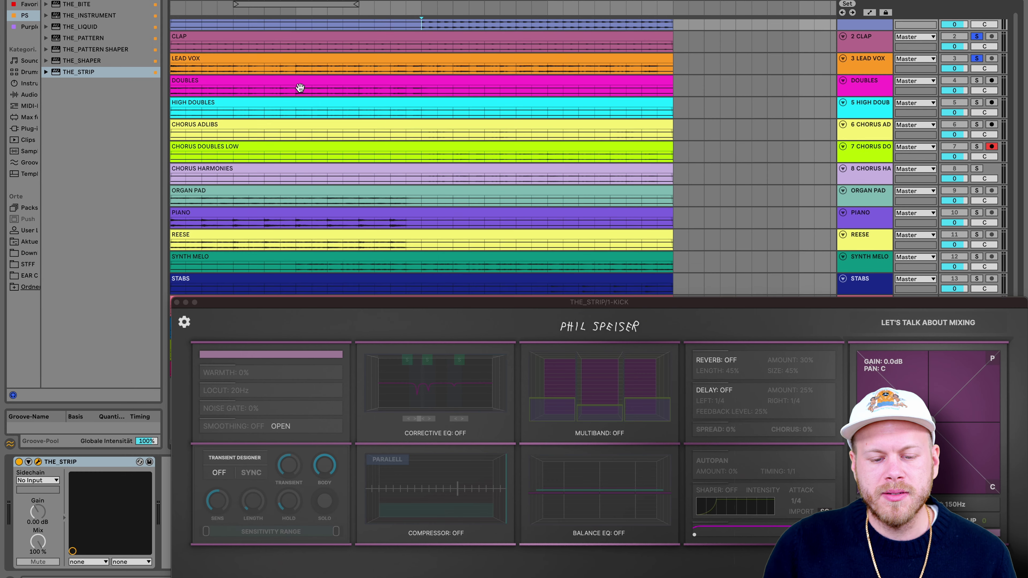
pyautogui.scroll(1, 300, 88)
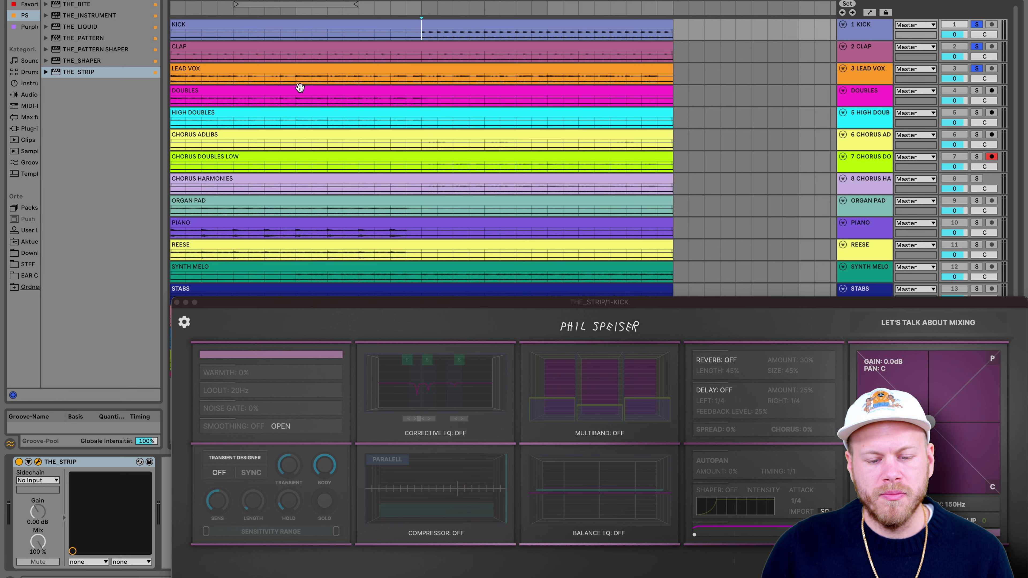
# - Group the five backing vocal tracks from DOUBLES through CHORUS HARMONIES and solo the group
pyautogui.click(853, 97)
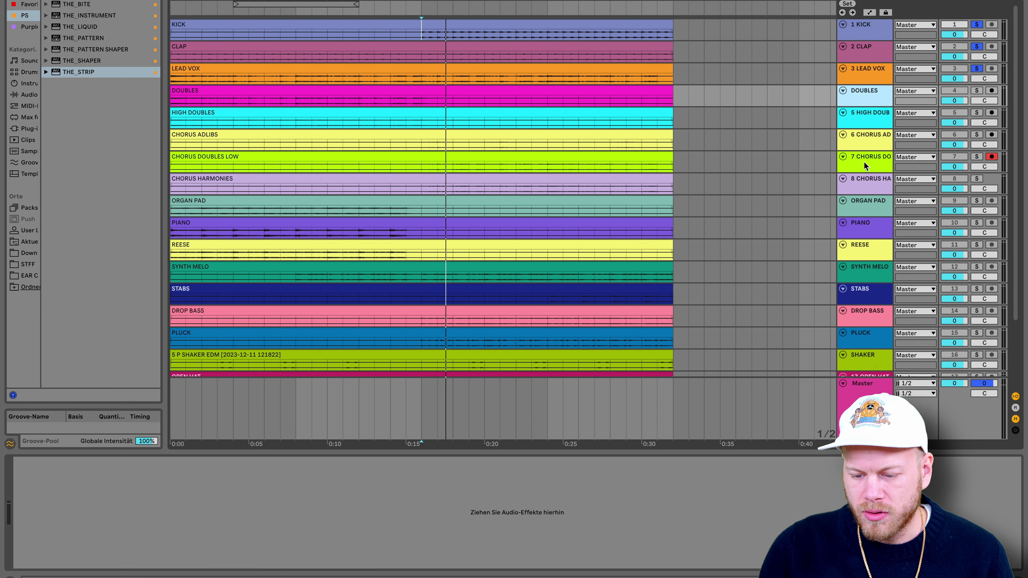
pyautogui.keyDown('shift'); pyautogui.click(869, 187); pyautogui.keyUp('shift')
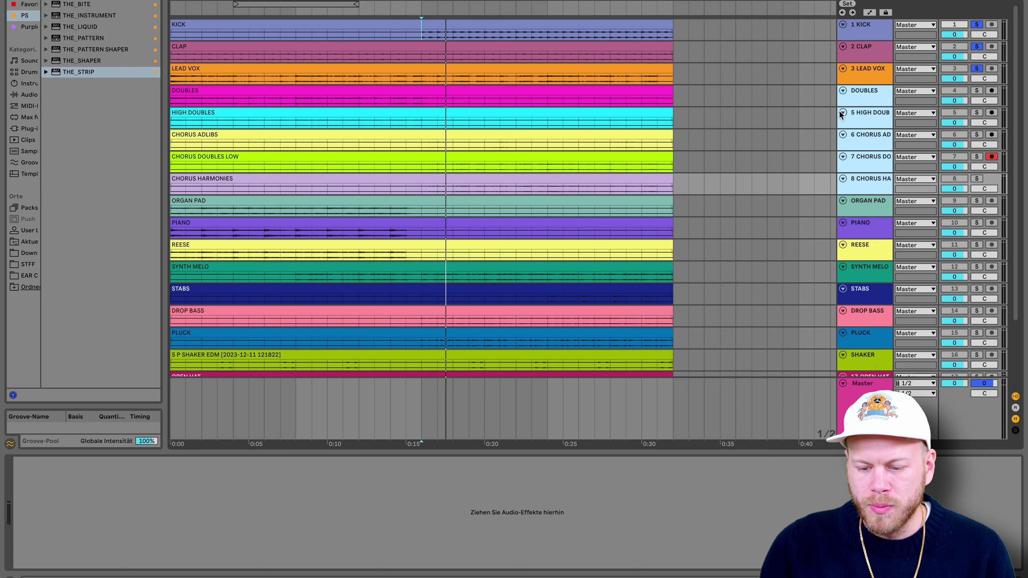
pyautogui.press('super+g')
pyautogui.click(976, 90)
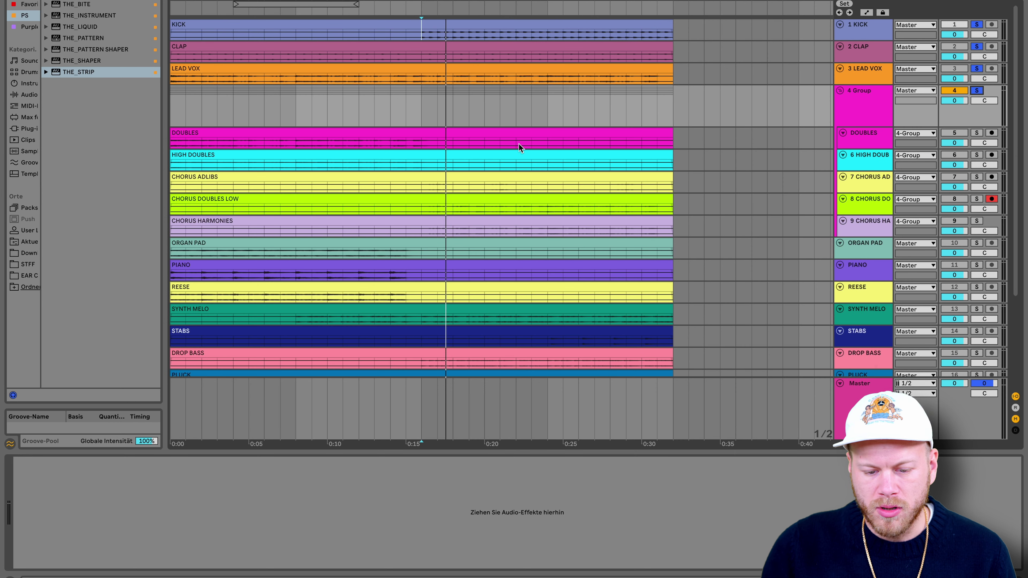
# - Play the grouped backing vocals from about 0:08, stop, and load THE_STRIP on the group track
pyautogui.click(296, 107)
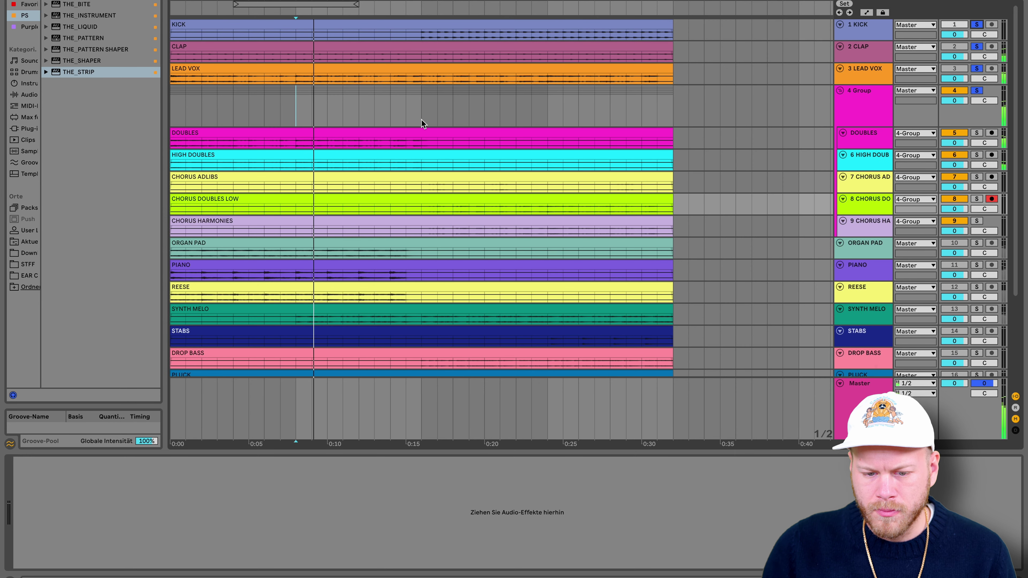
pyautogui.press('space')
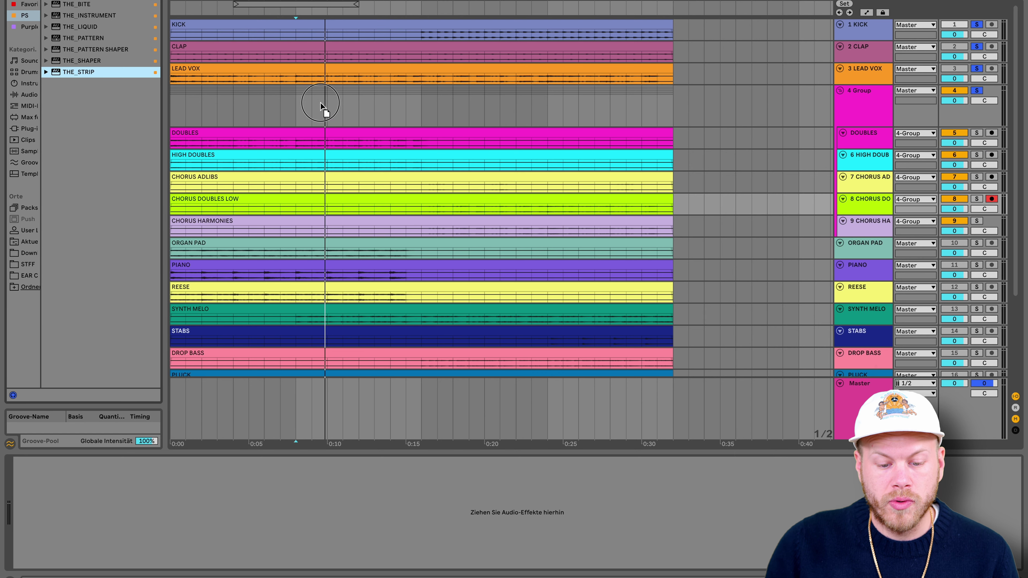
pyautogui.moveTo(320, 102); pyautogui.dragTo(346, 111)
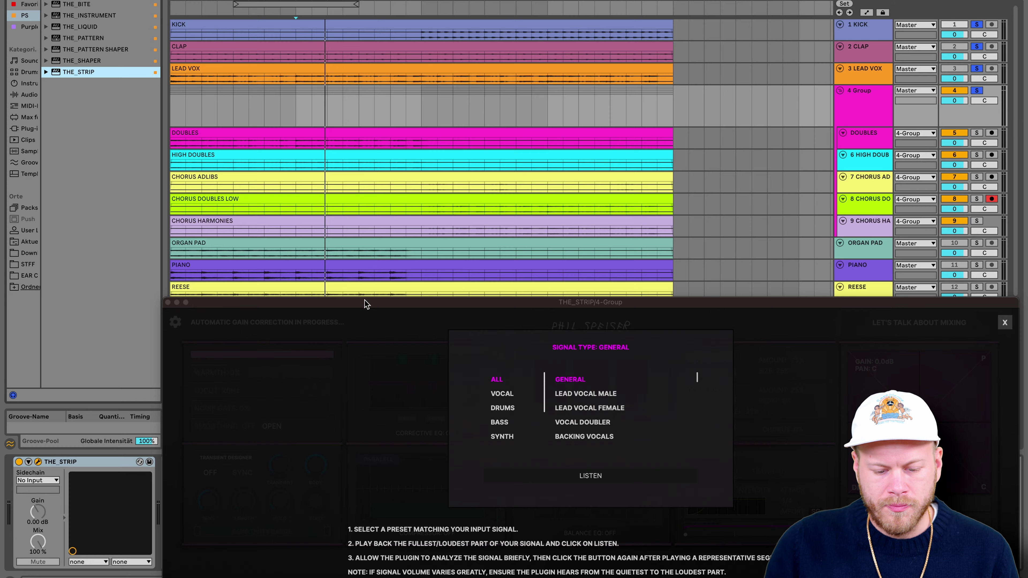
pyautogui.moveTo(364, 302); pyautogui.dragTo(325, 145)
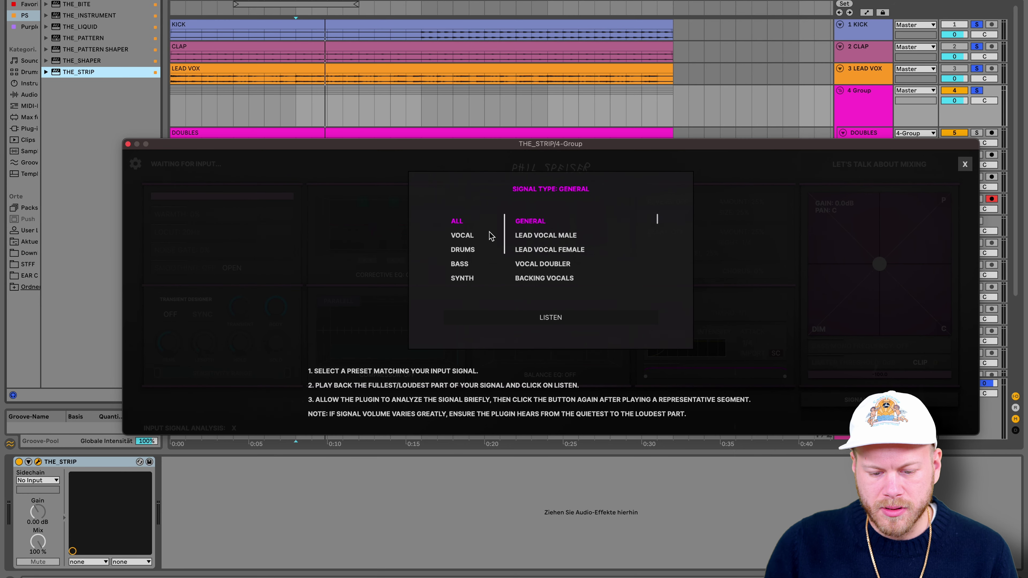
# - Set the group's signal type to Backing Vocals from the Vocal category and run the Listen analysis during playback
pyautogui.click(465, 235)
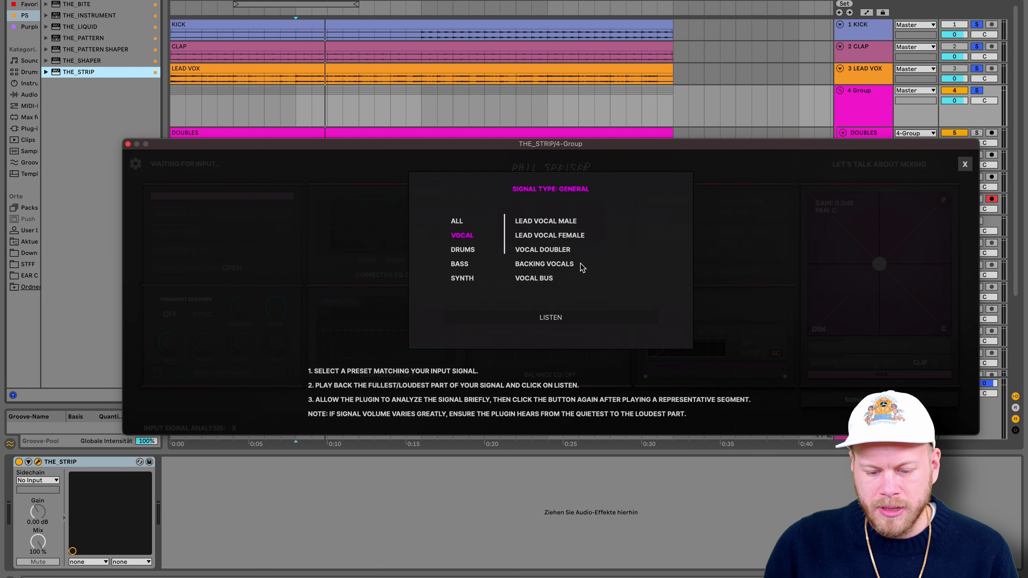
pyautogui.click(566, 266)
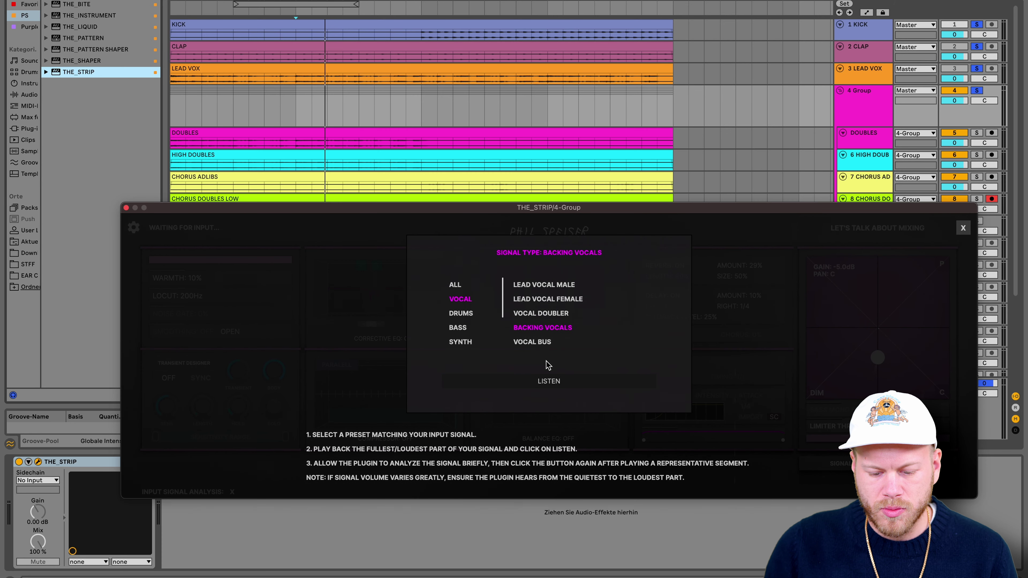
pyautogui.click(549, 381)
pyautogui.press('space')
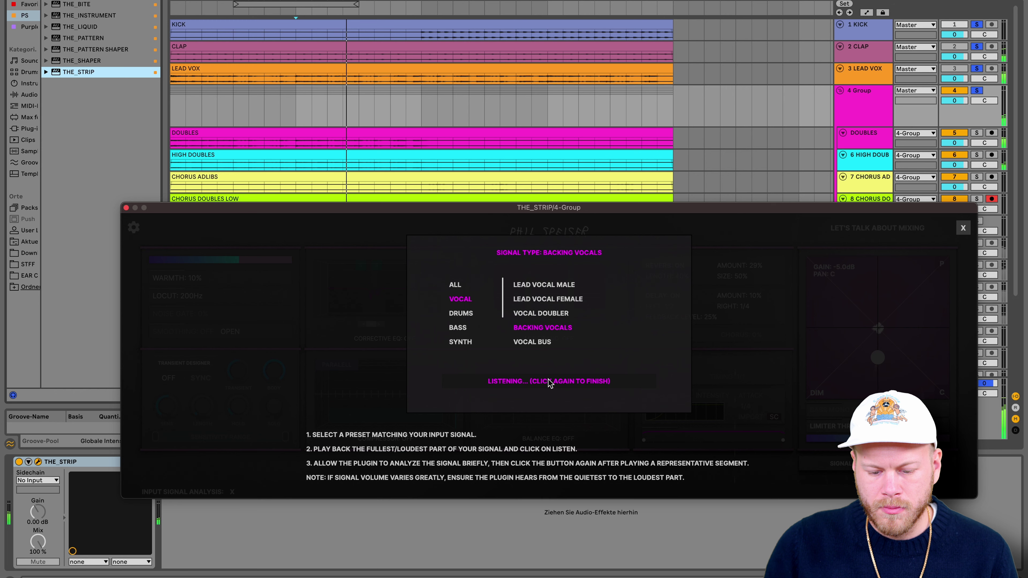
pyautogui.click(547, 380)
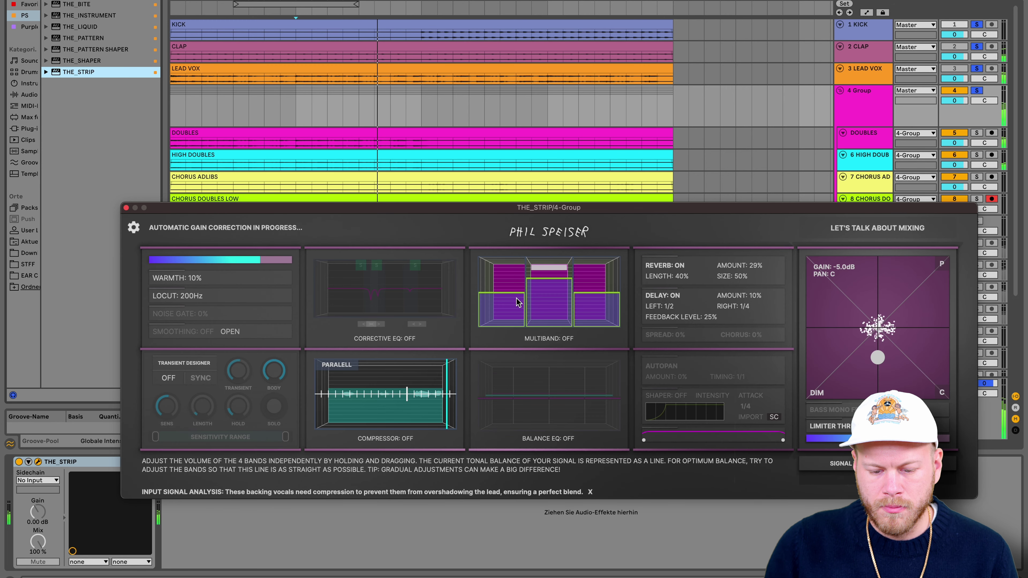
# - Turn on the Balance EQ for the backing vocals, lower its second band, and enable the Multiband compressor
pyautogui.moveTo(484, 203); pyautogui.dragTo(485, 236)
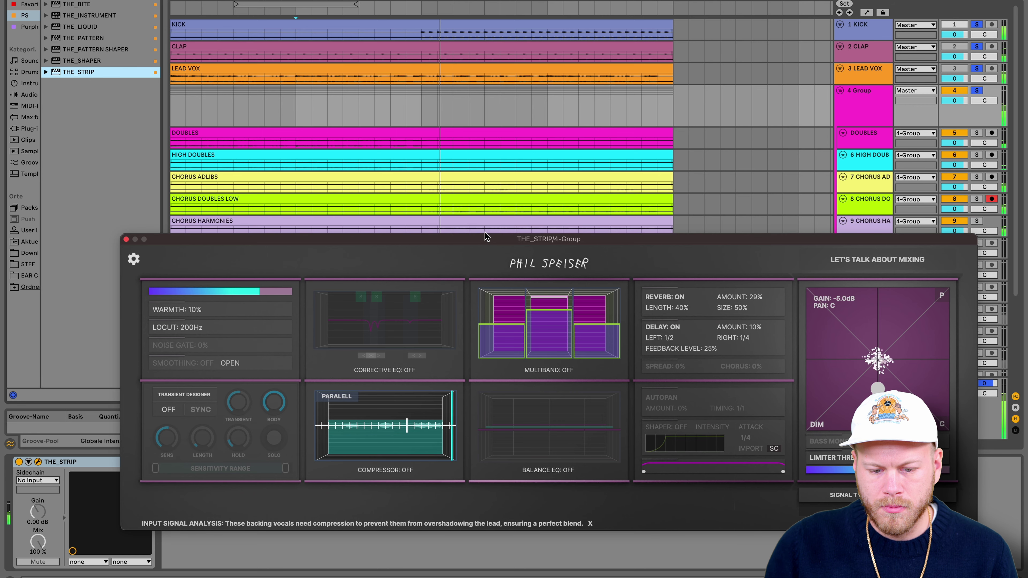
pyautogui.moveTo(493, 240); pyautogui.dragTo(502, 160)
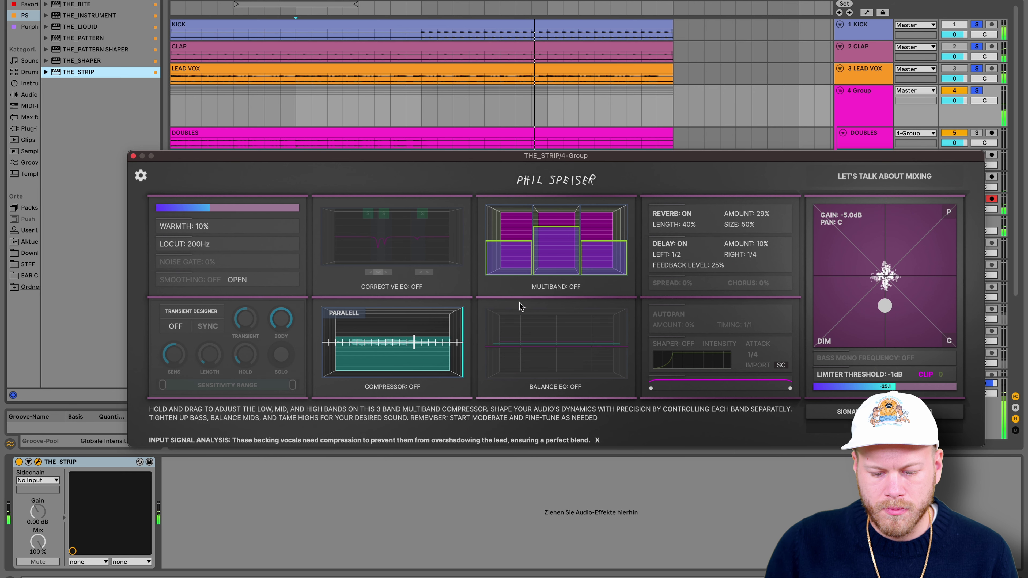
pyautogui.click(562, 387)
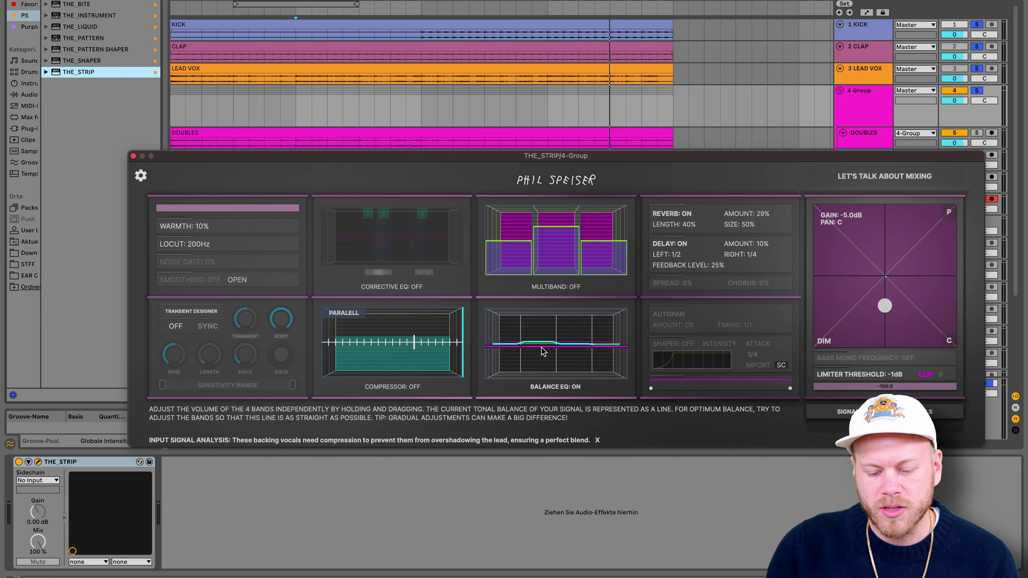
pyautogui.moveTo(526, 346); pyautogui.dragTo(536, 358)
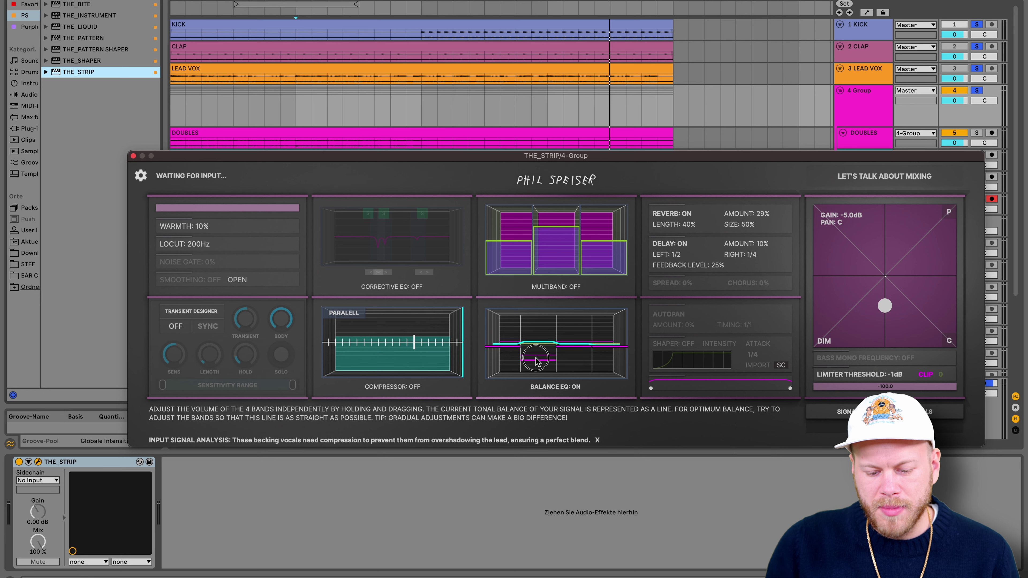
pyautogui.click(586, 271)
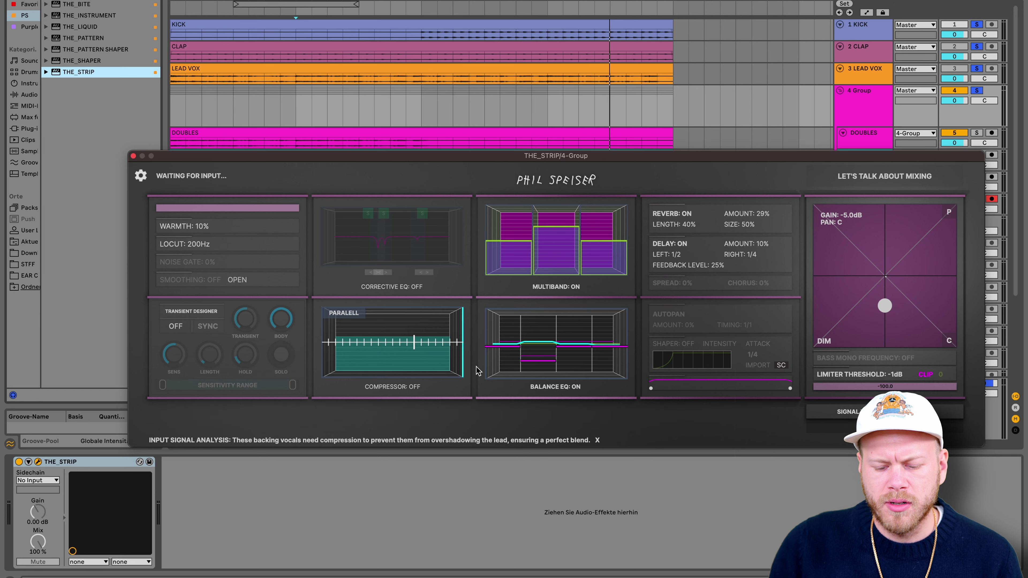
pyautogui.moveTo(553, 319)
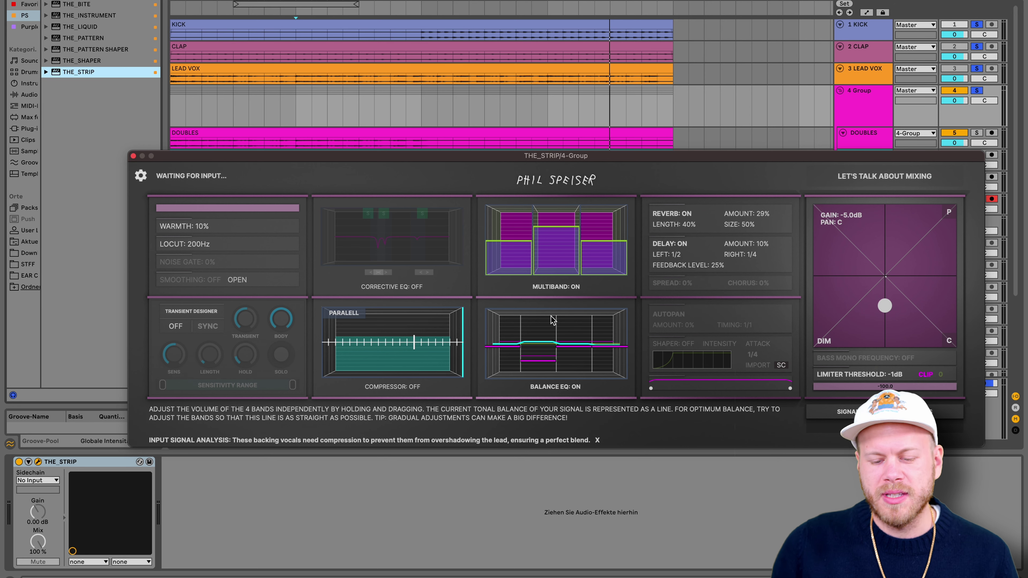
# - During playback, fine-tune the Balance EQ by lifting the highest band slightly, lowering the lowest band, and cutting the second band further
pyautogui.press('space')
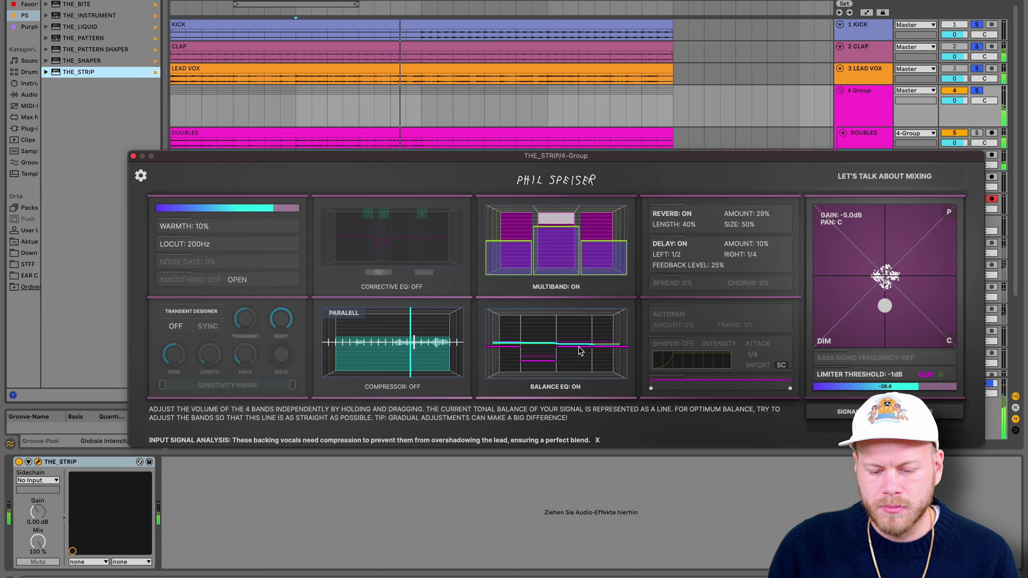
pyautogui.moveTo(602, 349); pyautogui.dragTo(602, 346)
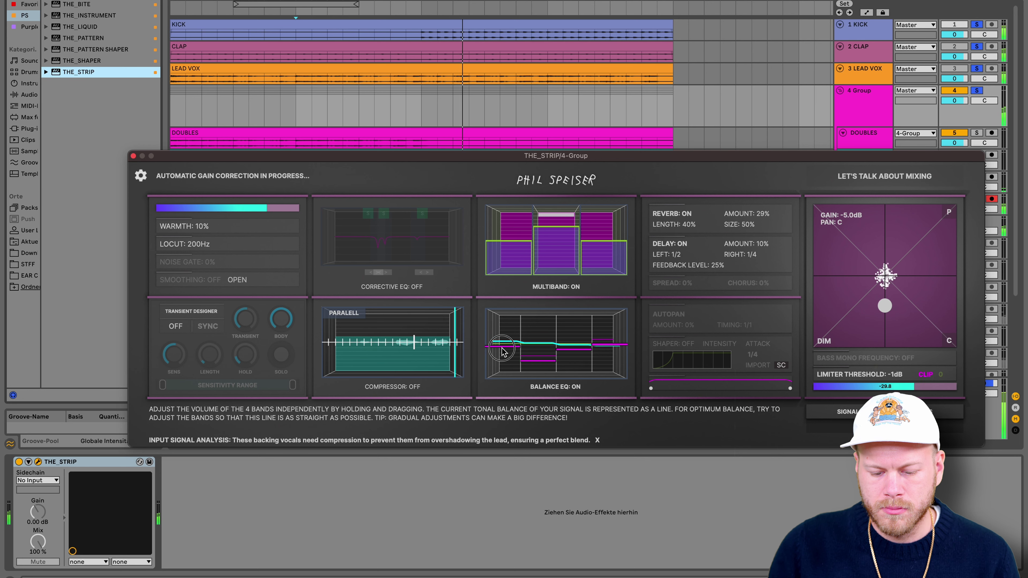
pyautogui.moveTo(502, 351); pyautogui.dragTo(503, 356)
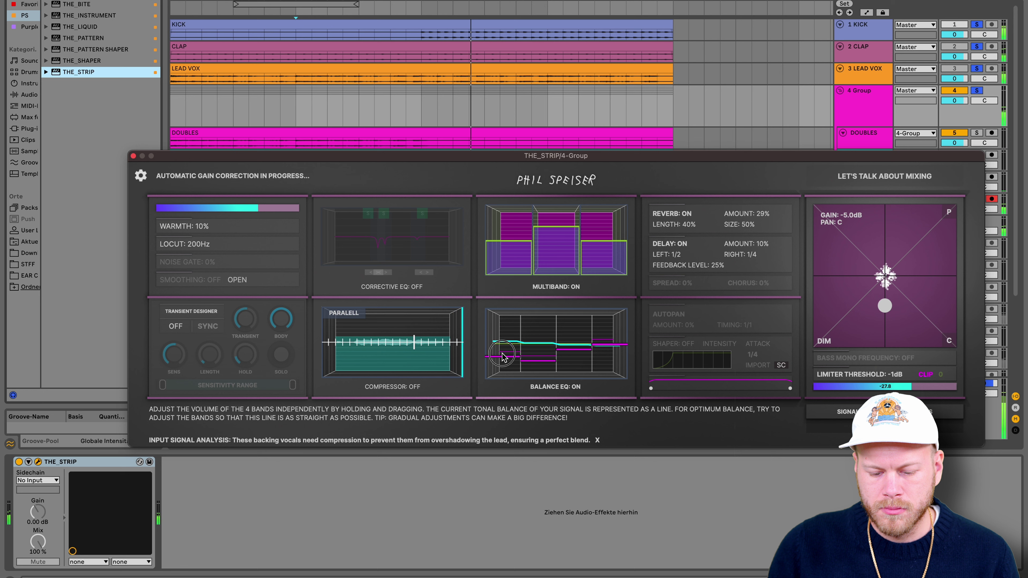
pyautogui.click(532, 366)
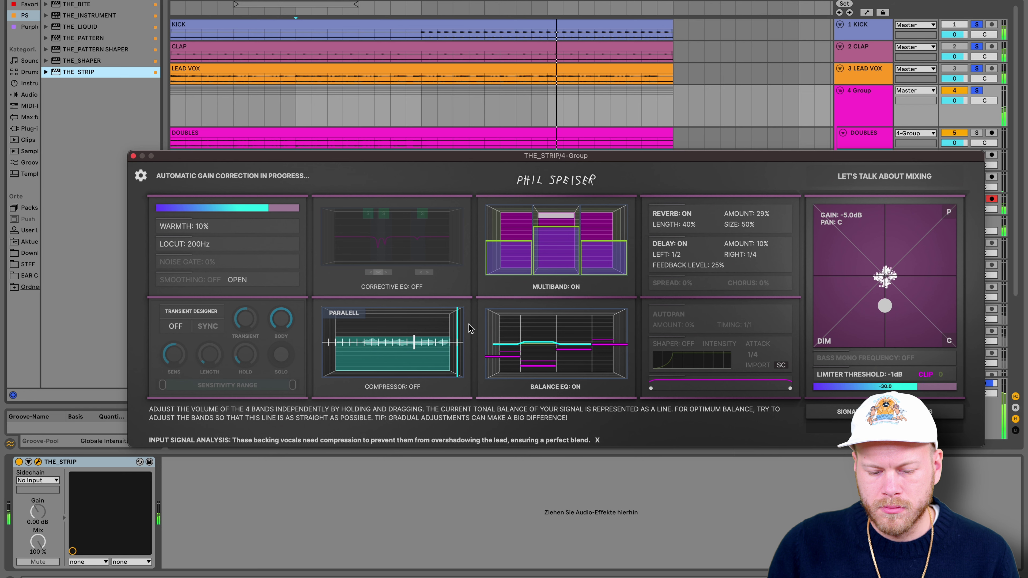
# - Turn on the Corrective EQ for the backing vocals and briefly solo its lowest band to check the notch during playback
pyautogui.click(383, 269)
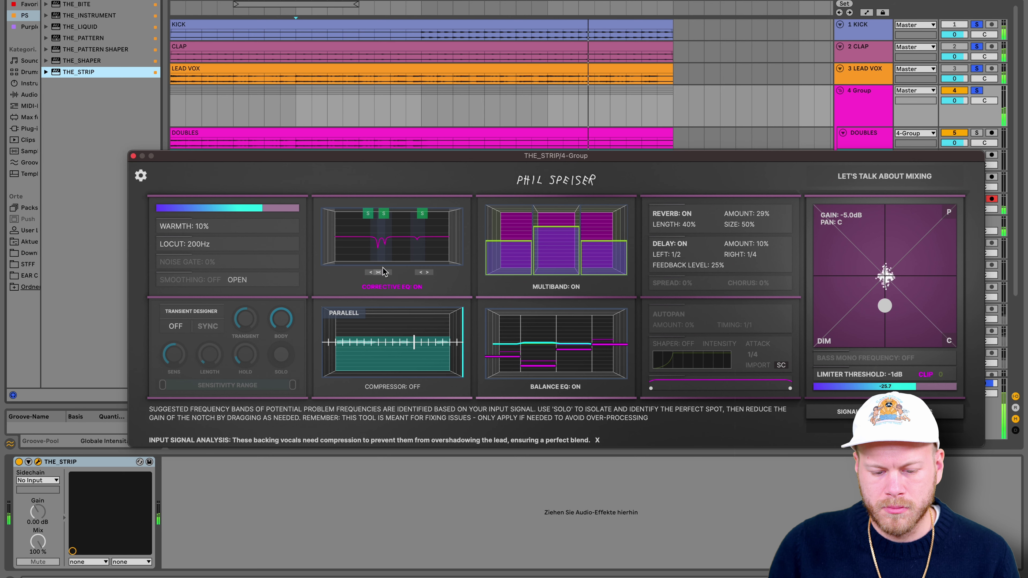
pyautogui.click(368, 214)
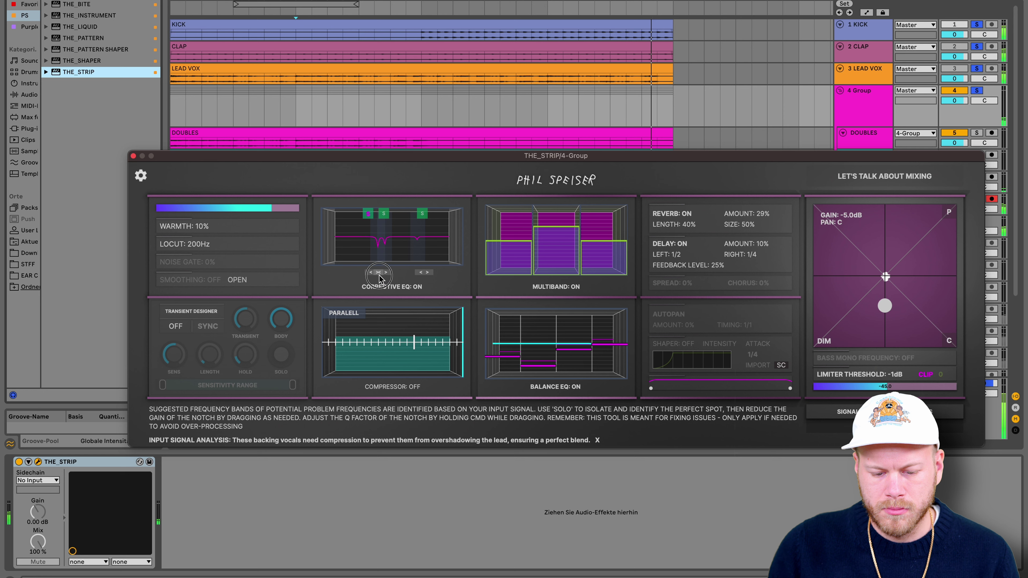
pyautogui.click(369, 214)
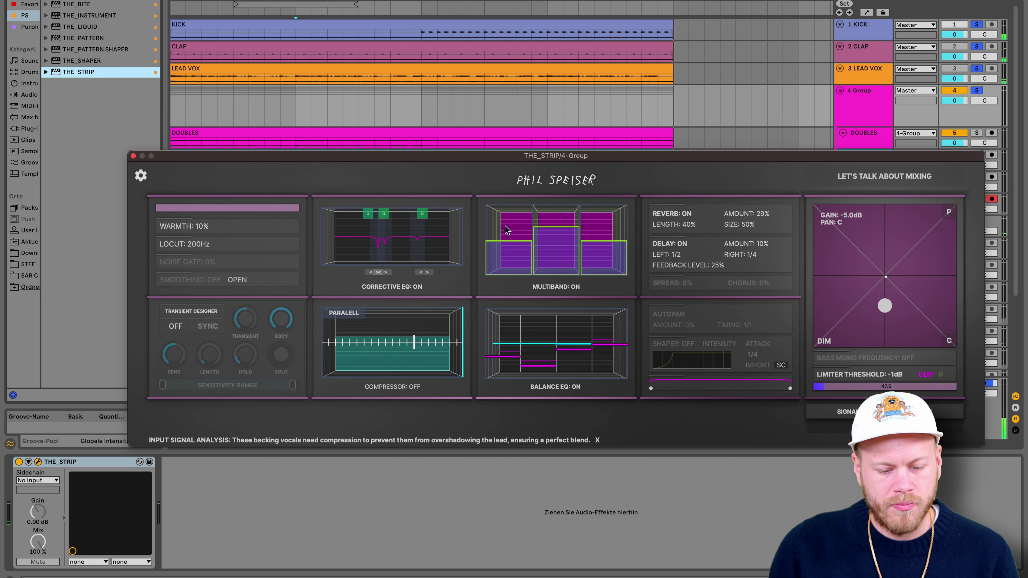
pyautogui.moveTo(427, 281)
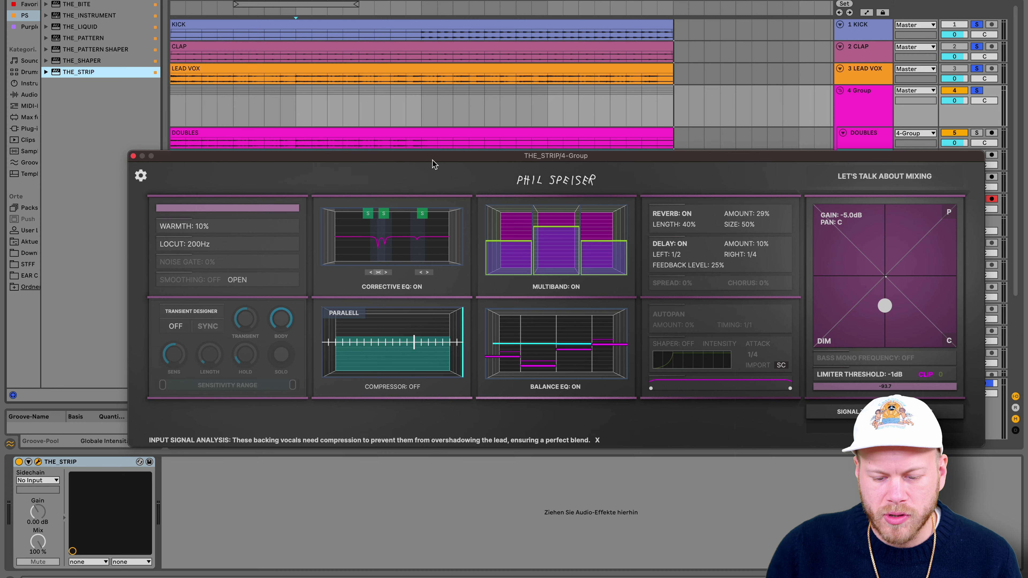
# - Move the plugin window off the track list and collapse the backing vocal group
pyautogui.moveTo(449, 158); pyautogui.dragTo(428, 170)
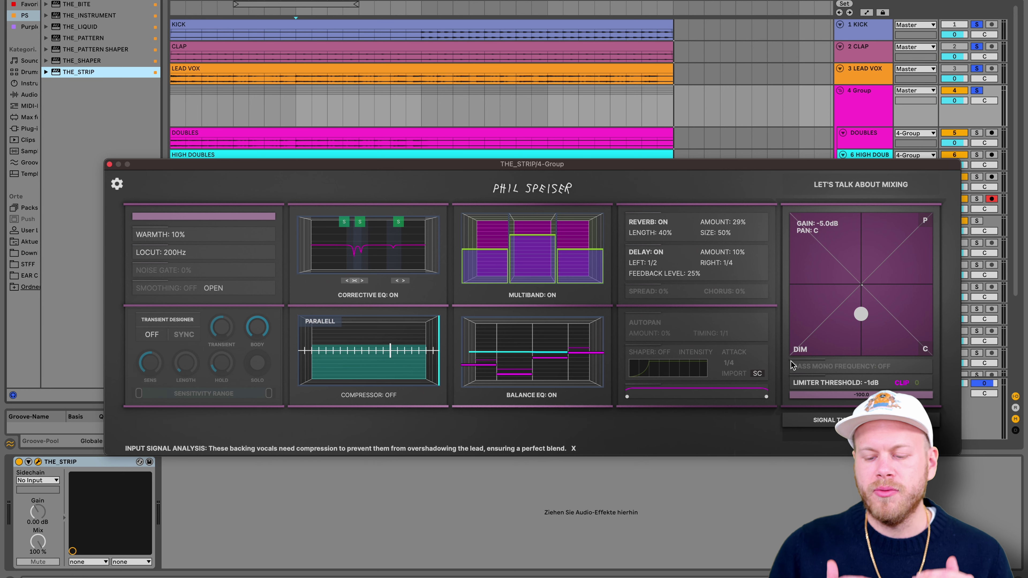
pyautogui.moveTo(769, 164); pyautogui.dragTo(765, 335)
pyautogui.click(839, 91)
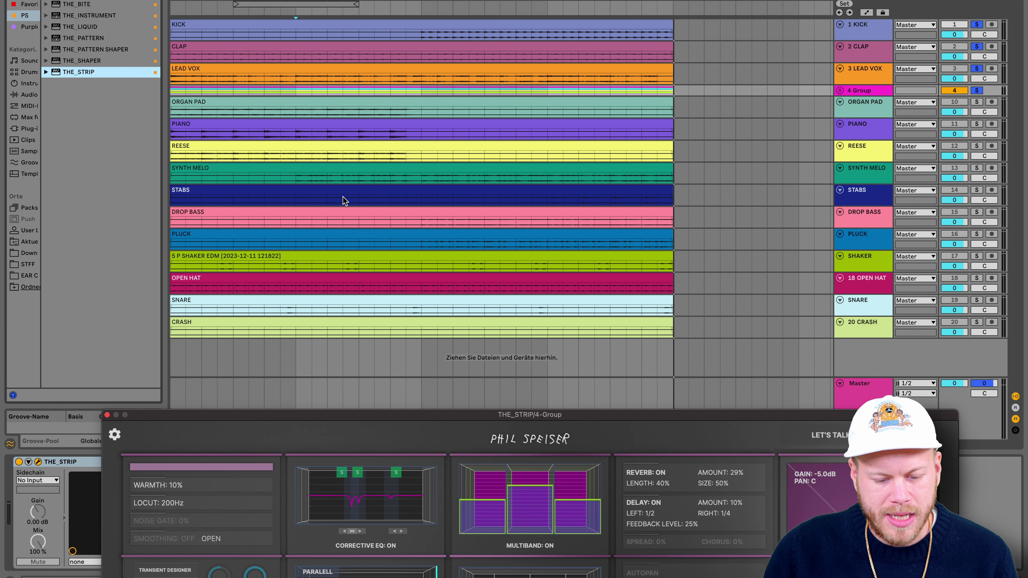
# - Place the DROP BASS track directly below the backing vocal group, solo it, and load THE_STRIP on it
pyautogui.moveTo(882, 216); pyautogui.dragTo(875, 106)
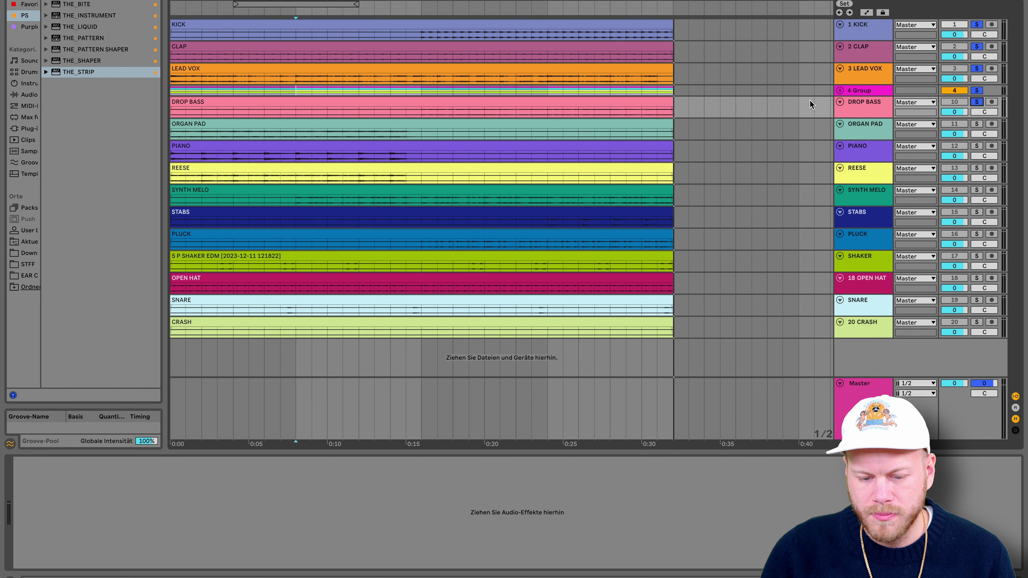
pyautogui.moveTo(425, 102); pyautogui.dragTo(434, 110)
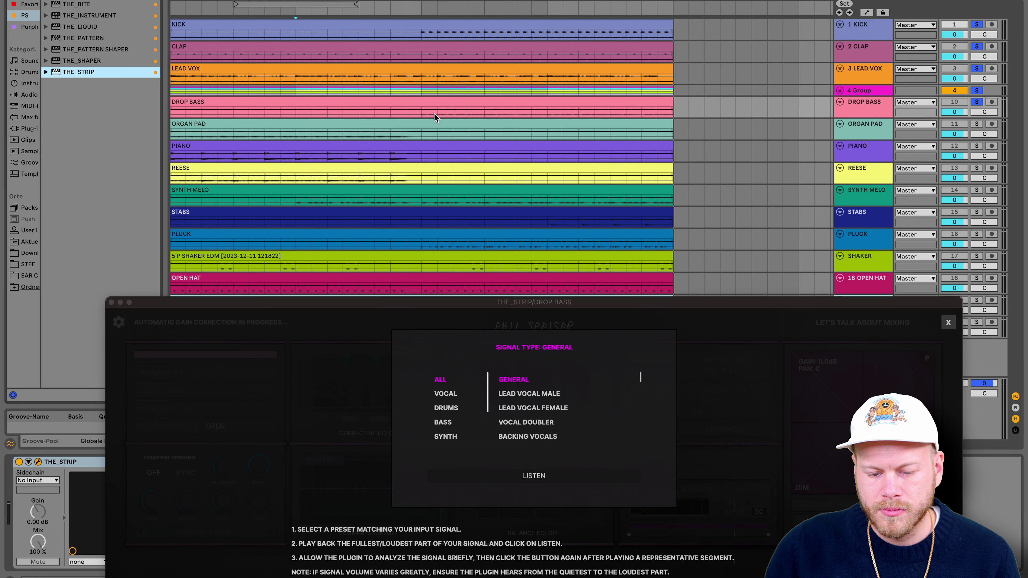
# - Set the drop bass signal type to Synth Bass and run THE_STRIP's signal analysis while playing the song from the drop
pyautogui.click(422, 110)
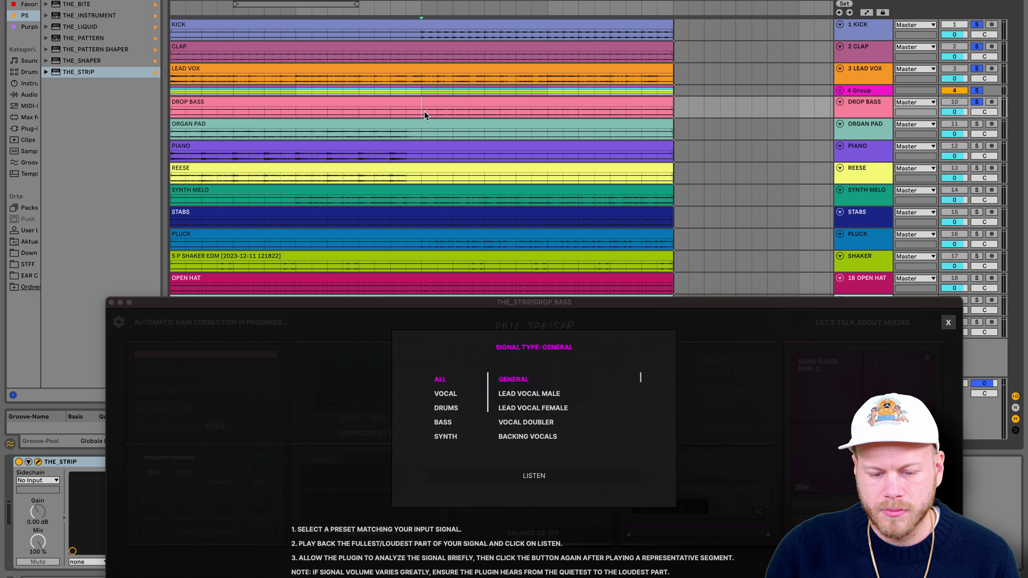
pyautogui.click(443, 421)
pyautogui.click(522, 421)
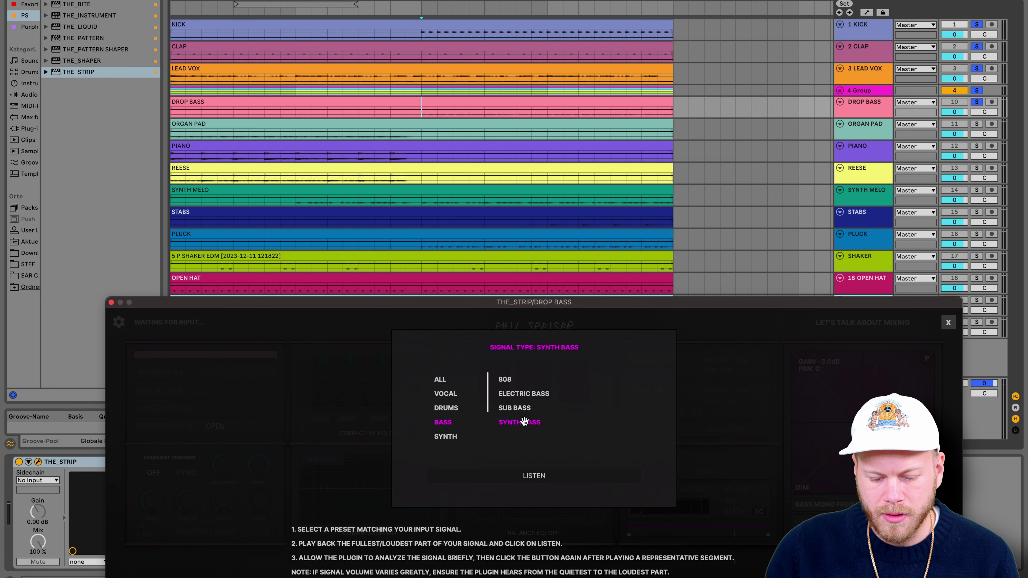
pyautogui.click(550, 476)
pyautogui.press('space')
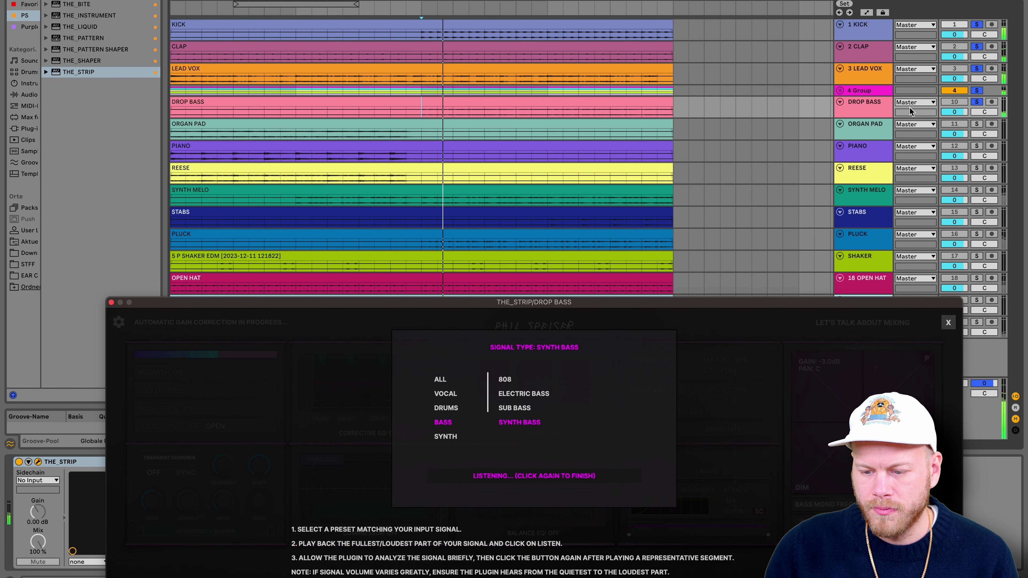
pyautogui.click(557, 476)
pyautogui.moveTo(522, 304); pyautogui.dragTo(527, 212)
pyautogui.moveTo(528, 299)
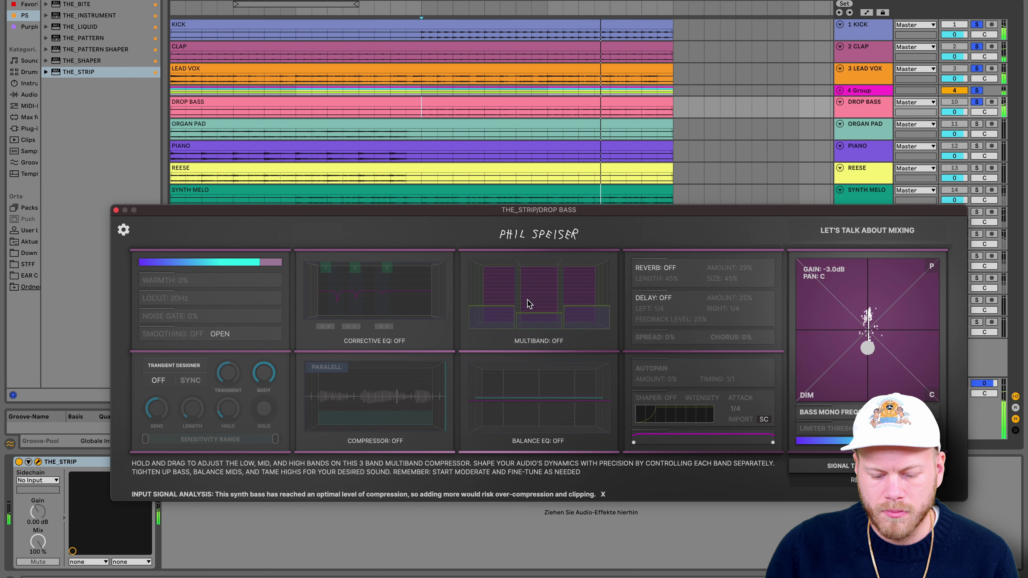
pyautogui.press('space')
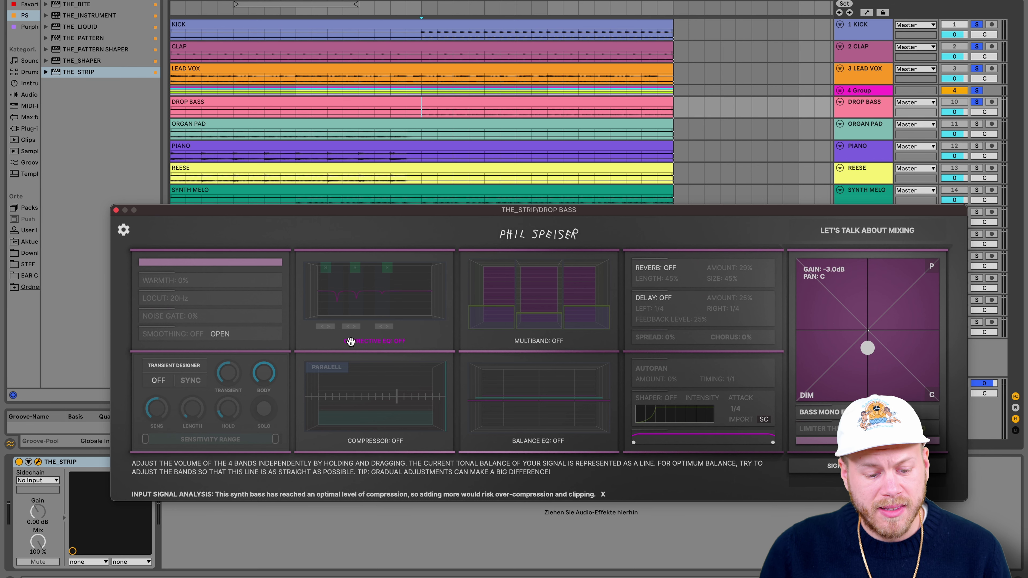
# - Turn on the Shaper for the drop bass and audition it against the other soloed tracks
pyautogui.moveTo(327, 304)
pyautogui.moveTo(605, 301)
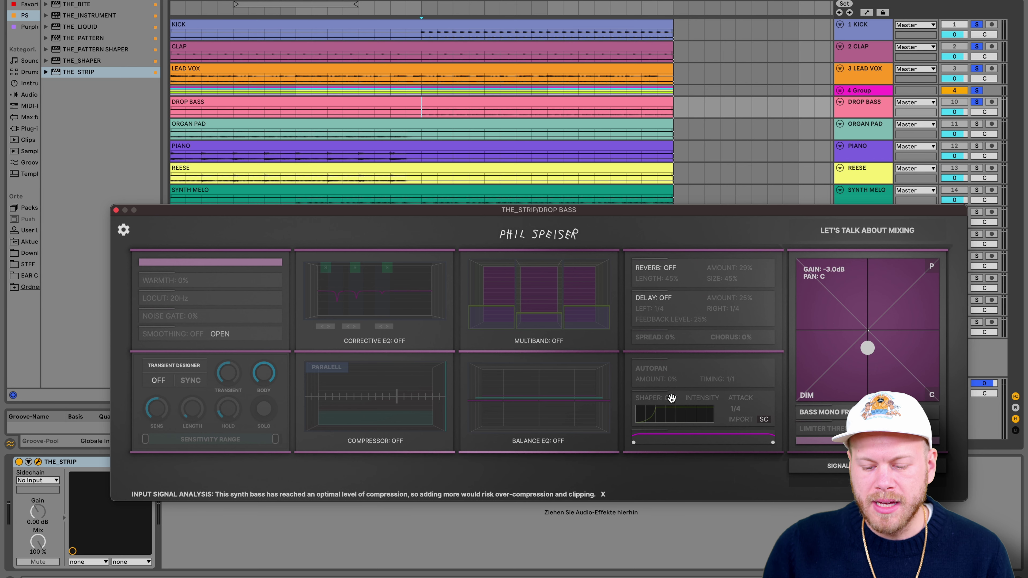
pyautogui.click(649, 410)
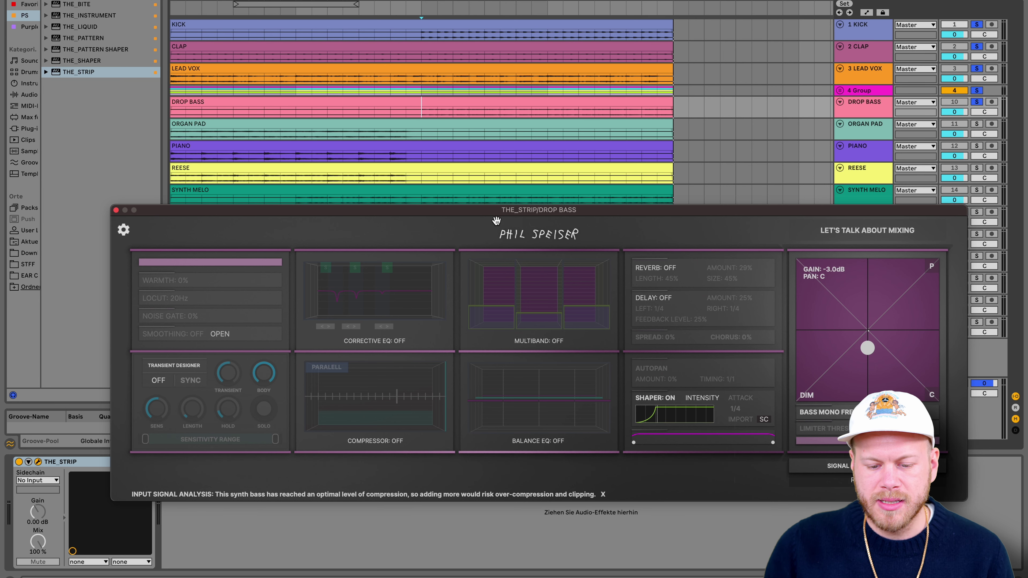
pyautogui.moveTo(468, 213); pyautogui.dragTo(470, 241)
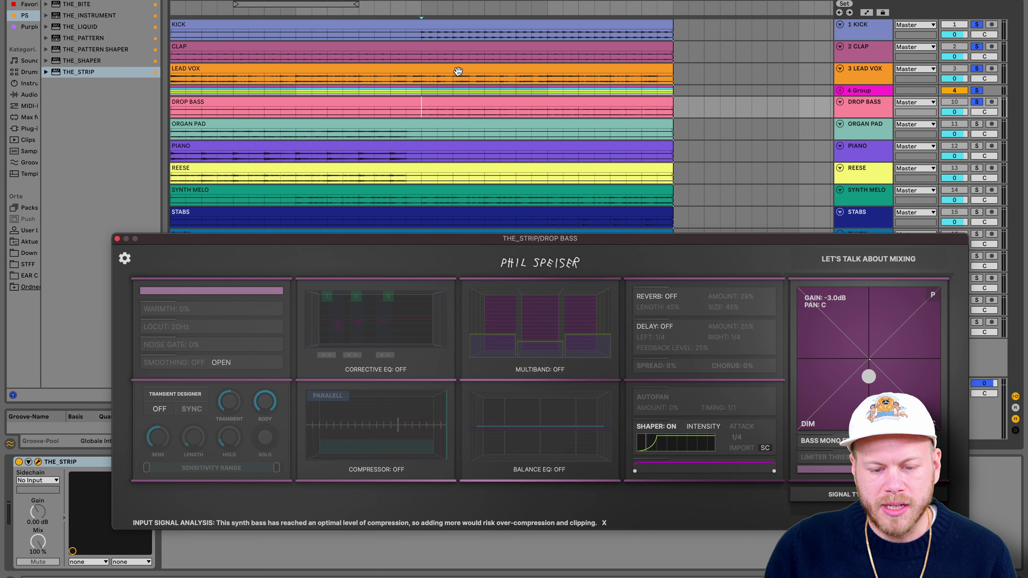
pyautogui.press('space')
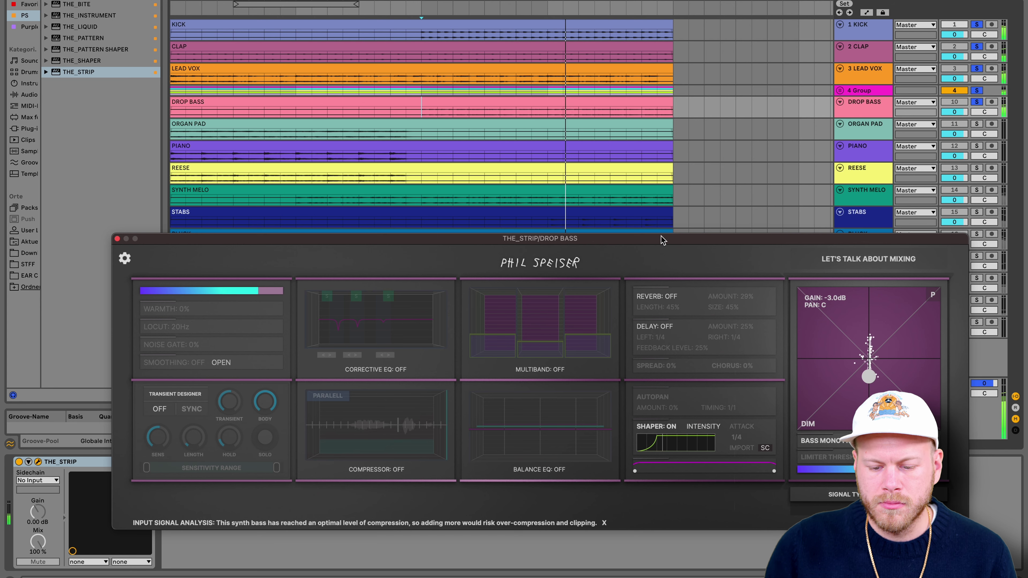
pyautogui.press('space')
# - Close the drop bass plugin window, then place OPEN HAT directly below DROP BASS, solo it, and load THE_STRIP on it
pyautogui.moveTo(661, 239); pyautogui.dragTo(671, 393)
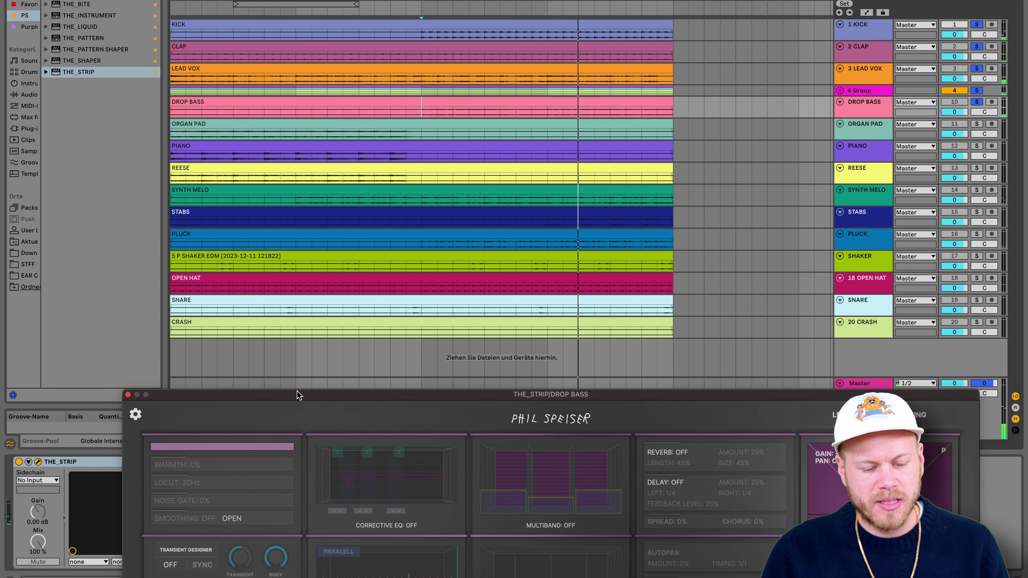
pyautogui.click(126, 392)
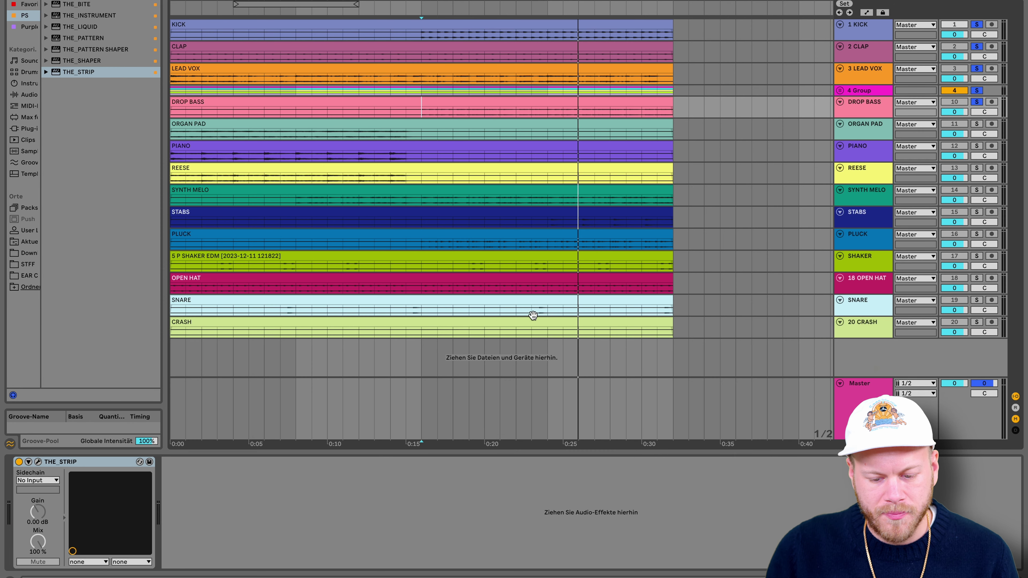
pyautogui.click(864, 282)
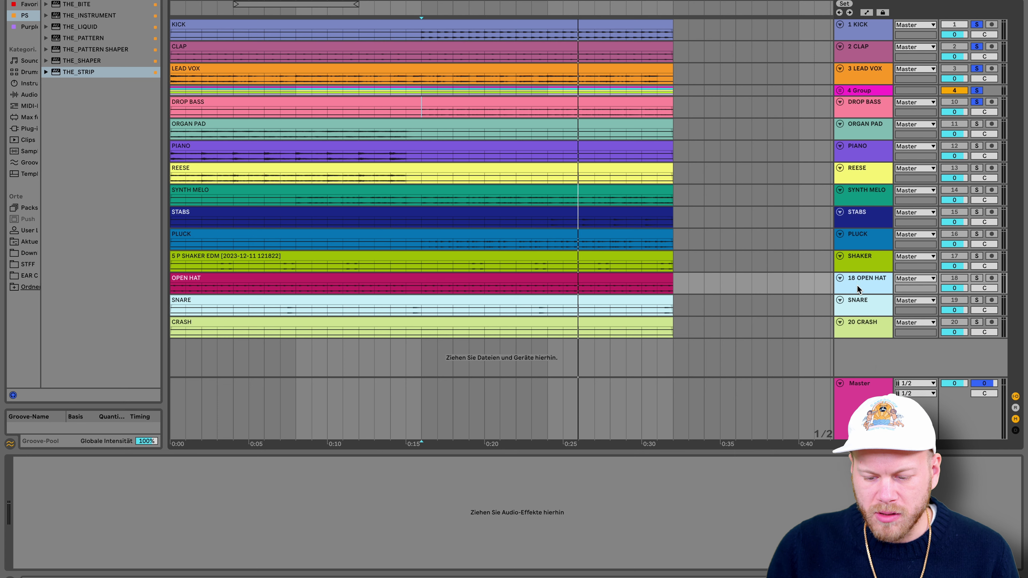
pyautogui.moveTo(857, 285); pyautogui.dragTo(873, 113)
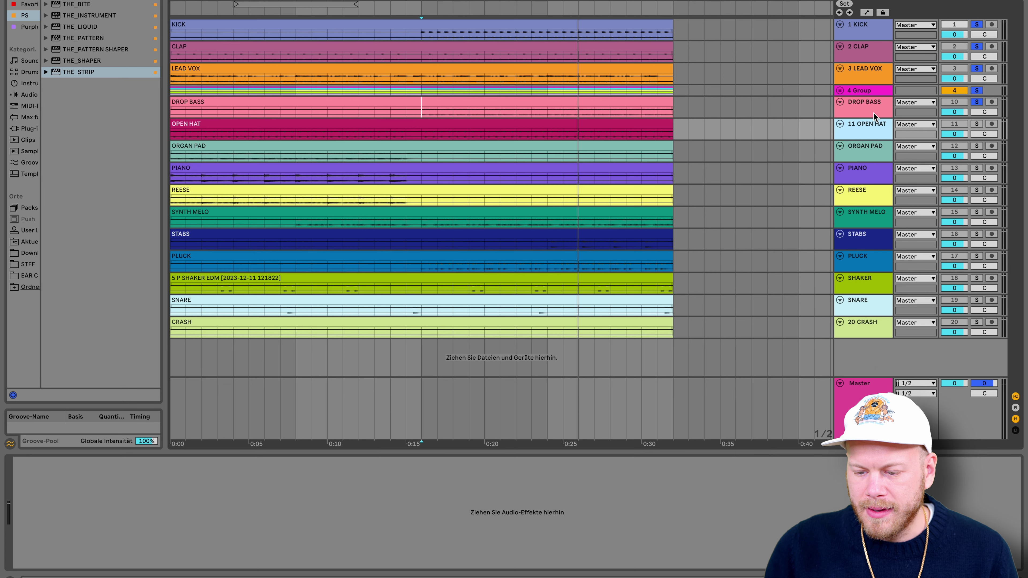
pyautogui.click(976, 123)
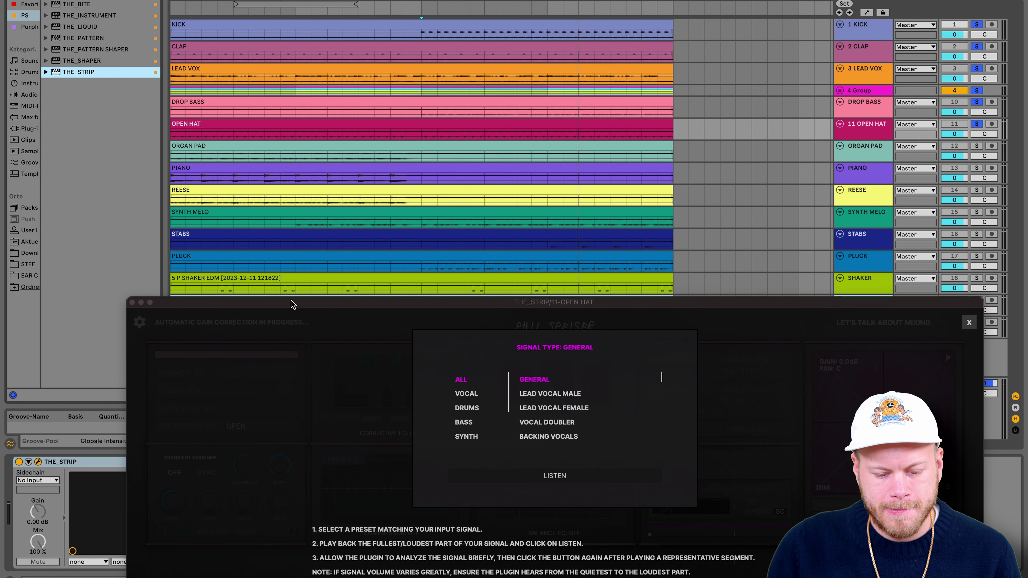
# - Set the open hat's signal type to Hi-Hat in the Drums category and run the signal analysis during playback
pyautogui.moveTo(294, 304); pyautogui.dragTo(282, 198)
pyautogui.click(461, 301)
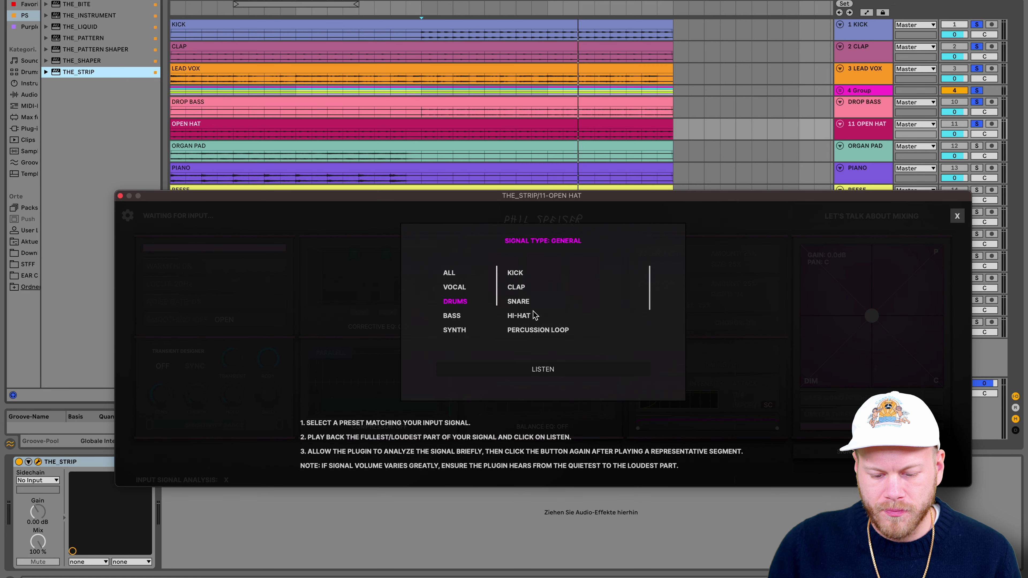
pyautogui.scroll(-1, 534, 315)
pyautogui.click(519, 297)
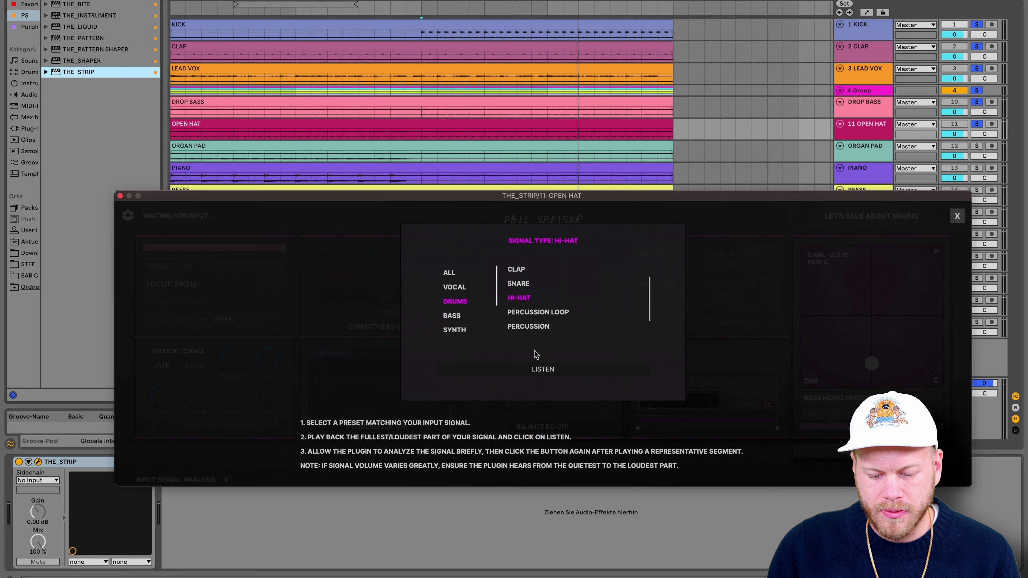
pyautogui.click(537, 368)
pyautogui.press('space')
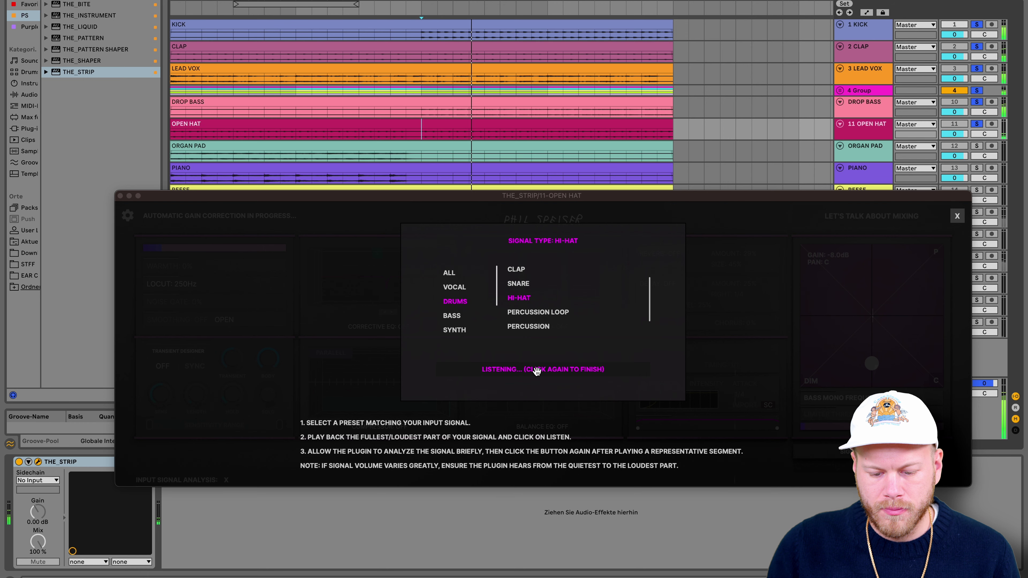
pyautogui.click(537, 369)
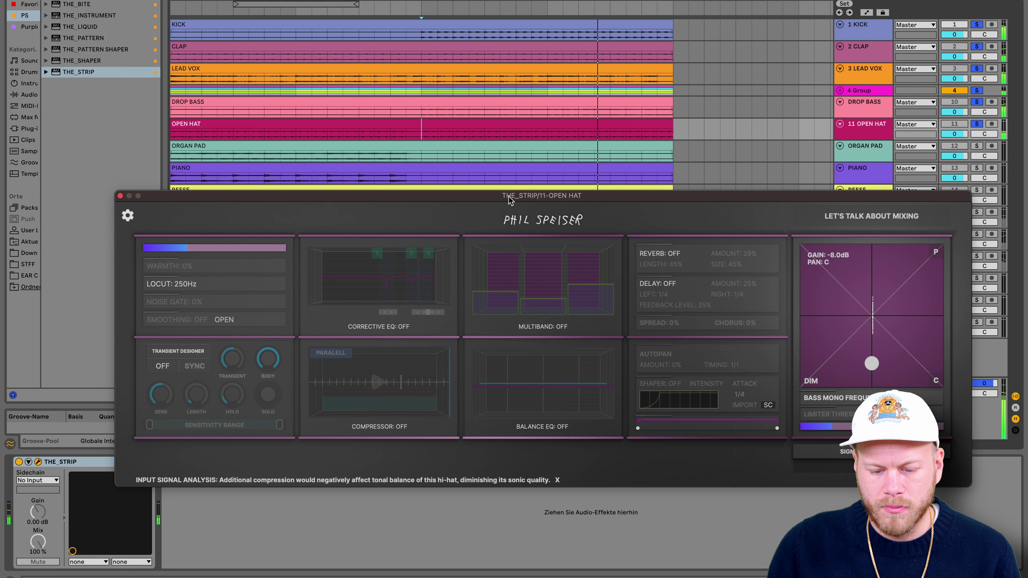
pyautogui.moveTo(508, 196); pyautogui.dragTo(510, 283)
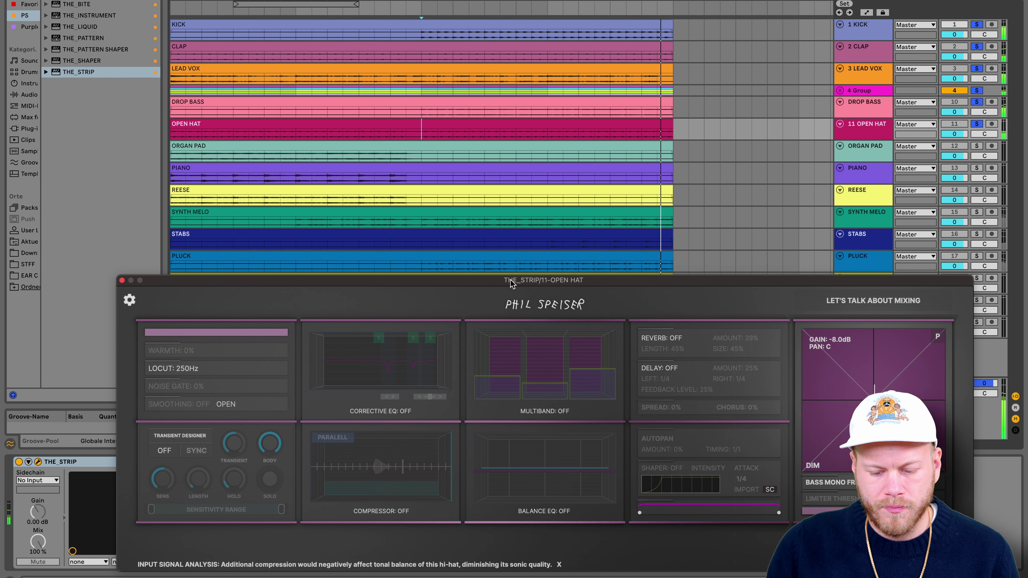
pyautogui.moveTo(417, 386)
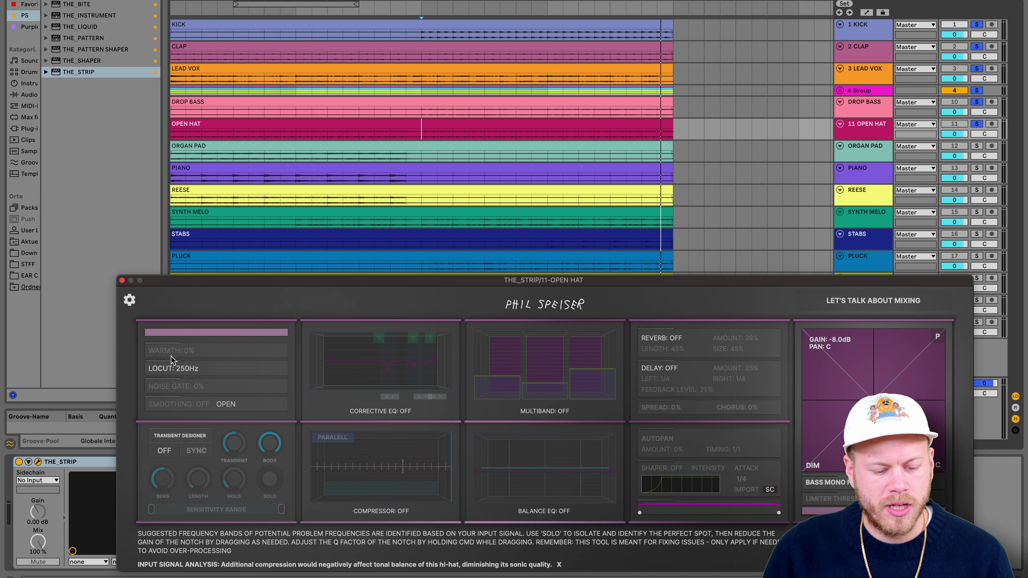
# - Set the open hat's Autopan amount to 19% and play the drop to check the panning
pyautogui.moveTo(372, 280); pyautogui.dragTo(367, 158)
pyautogui.moveTo(388, 235)
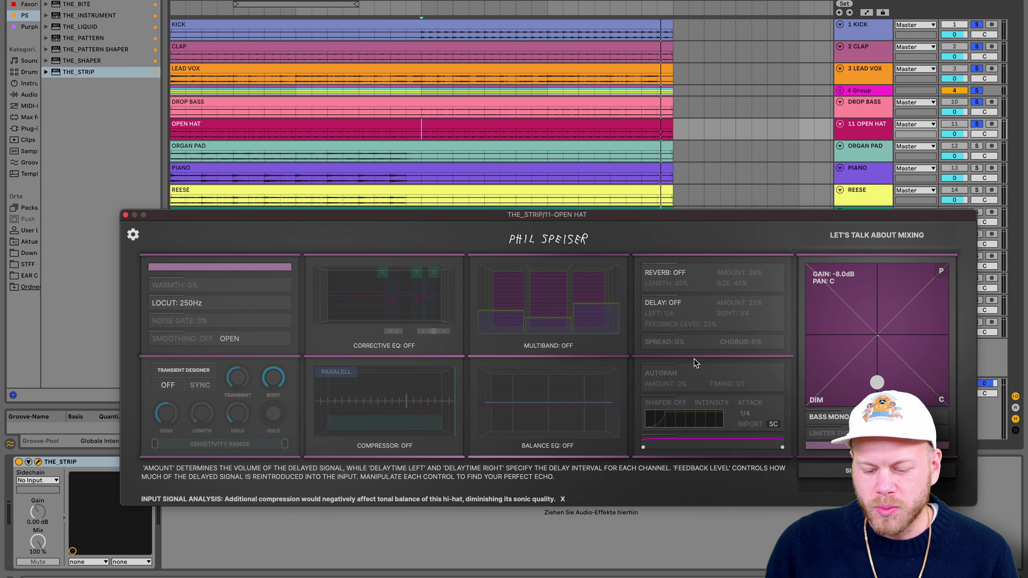
pyautogui.click(684, 373)
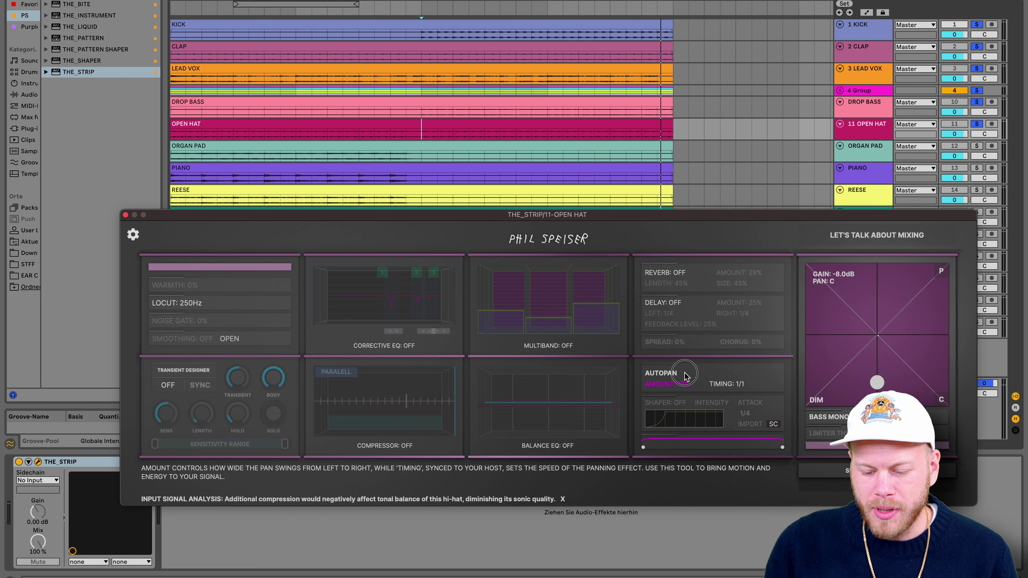
pyautogui.click(421, 135)
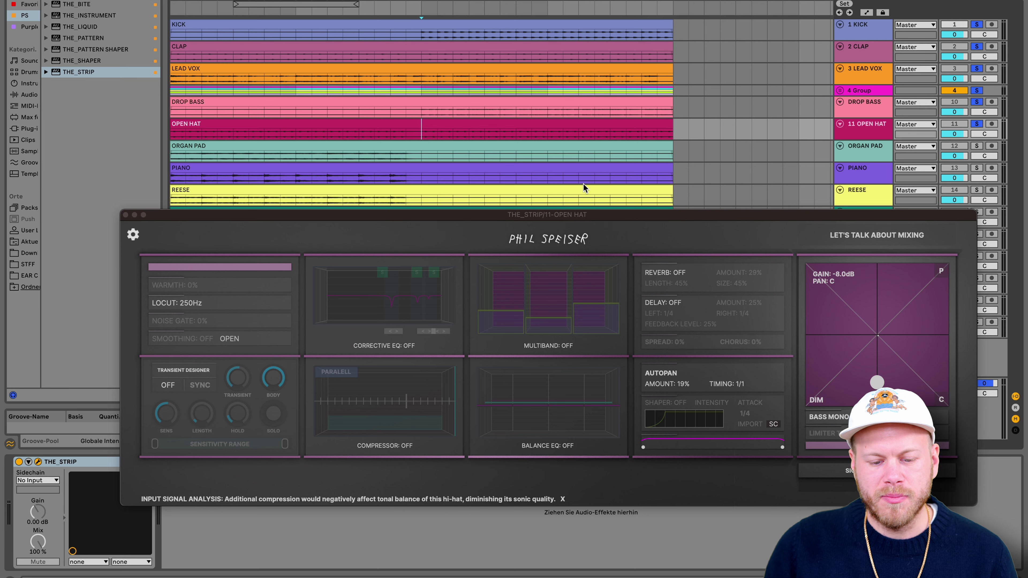
pyautogui.press('space')
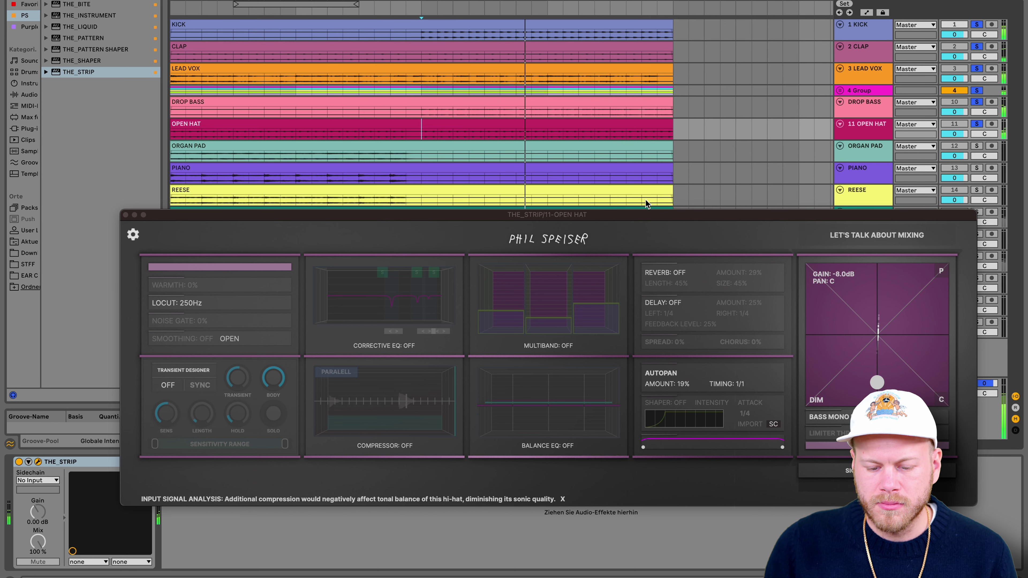
# - Uncover the track list, place the SNARE track directly below OPEN HAT, and load THE_STRIP on it
pyautogui.moveTo(638, 217); pyautogui.dragTo(652, 311)
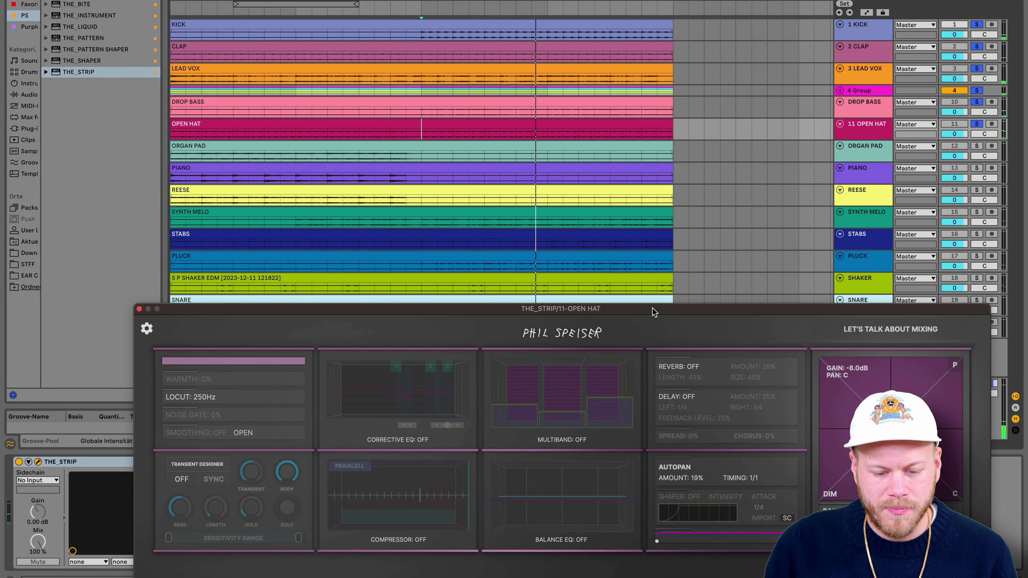
pyautogui.moveTo(366, 308); pyautogui.dragTo(378, 374)
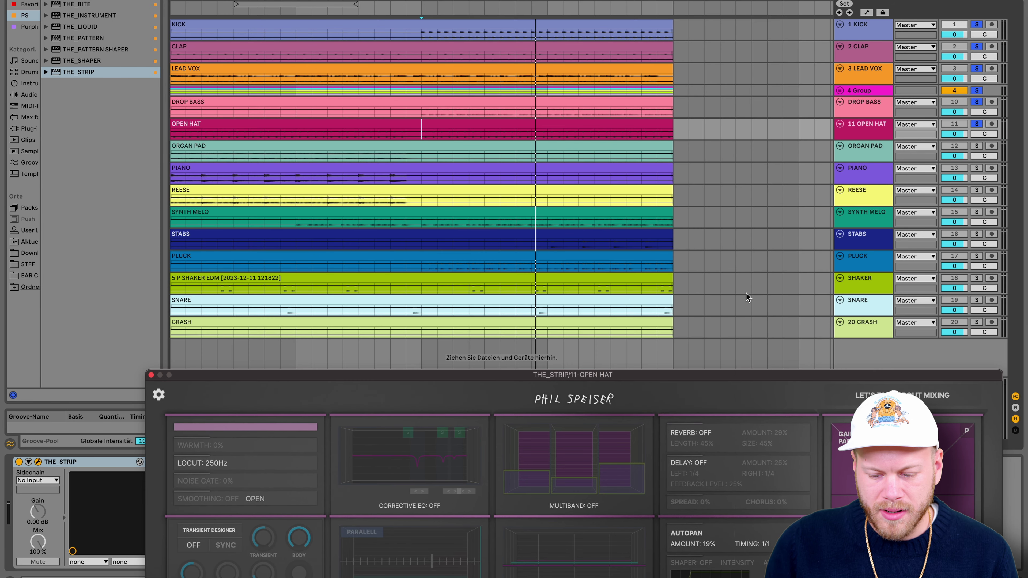
pyautogui.moveTo(871, 302); pyautogui.dragTo(878, 140)
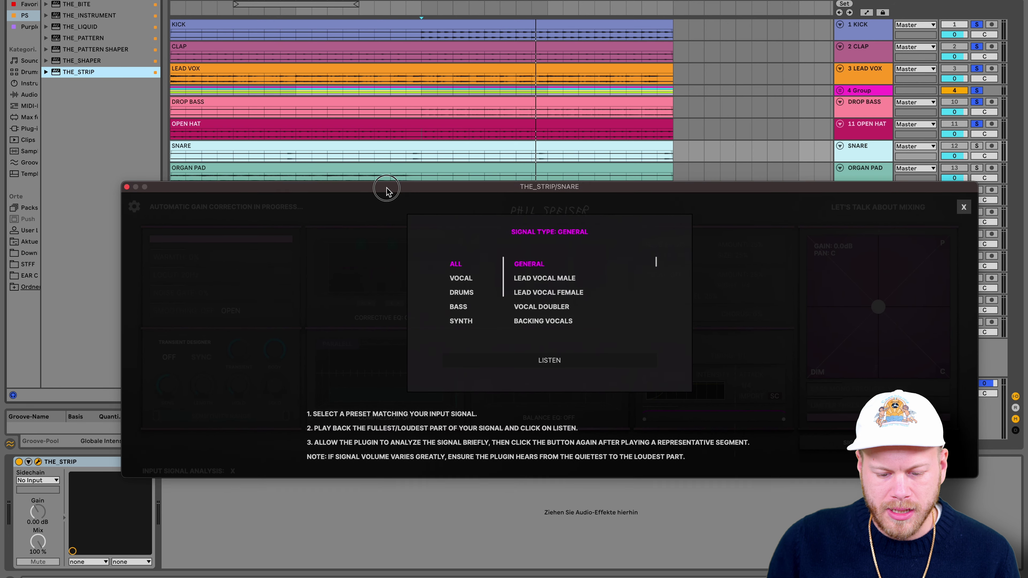
# - Solo the snare, set its signal type to Snare in the Drums category, and run the signal analysis during playback
pyautogui.click(465, 298)
pyautogui.click(525, 296)
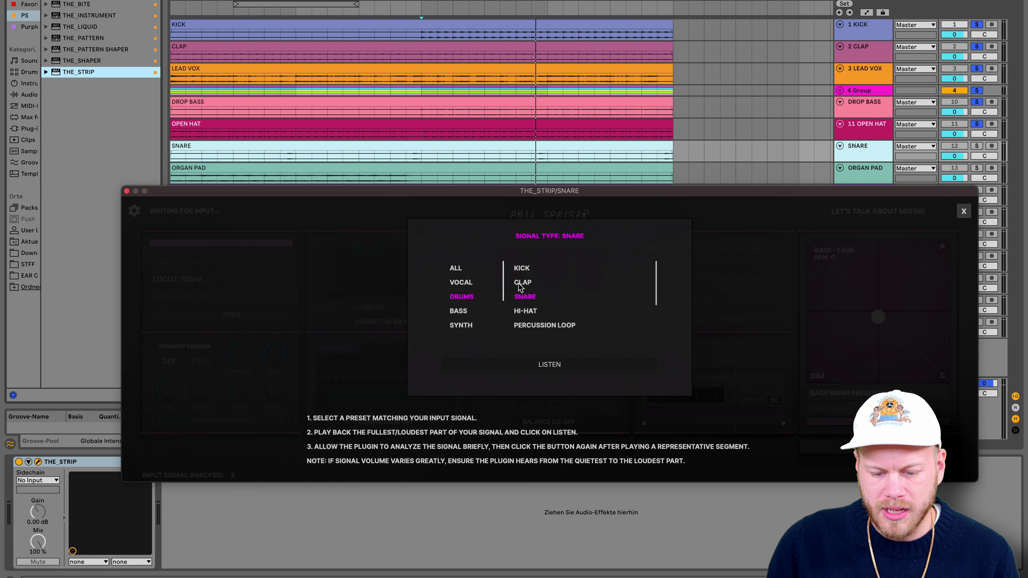
pyautogui.press('space')
pyautogui.click(522, 365)
pyautogui.click(522, 366)
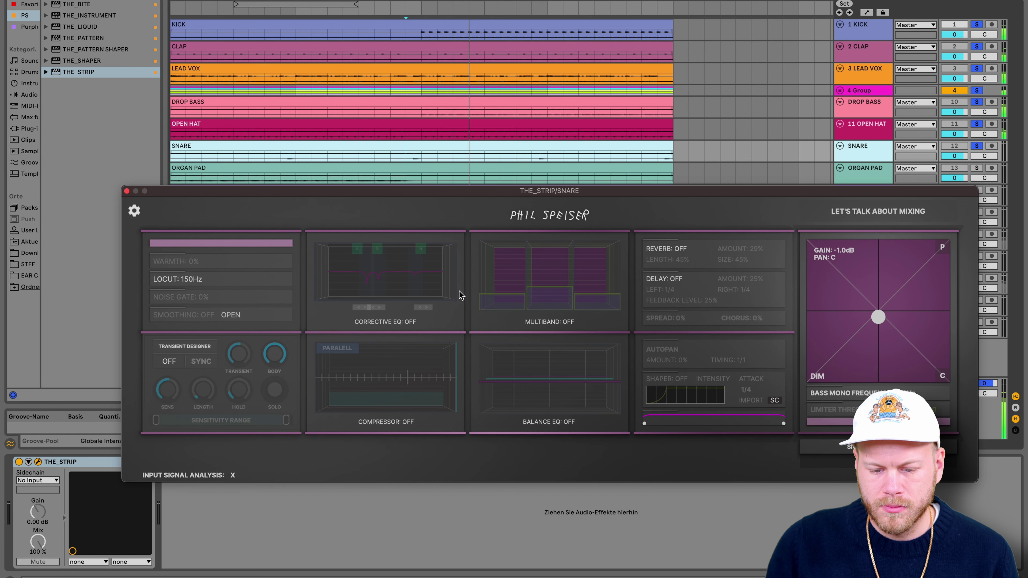
pyautogui.moveTo(470, 221); pyautogui.dragTo(471, 226)
pyautogui.press('space')
# - Turn on the Reverb for the snare and play back from just before its late hit to check it
pyautogui.click(532, 154)
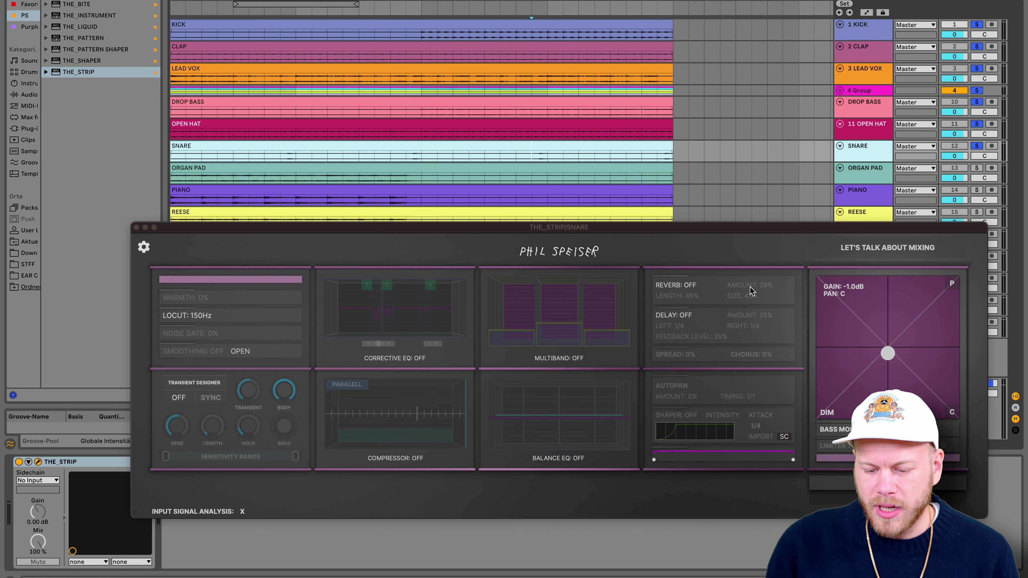
pyautogui.click(686, 288)
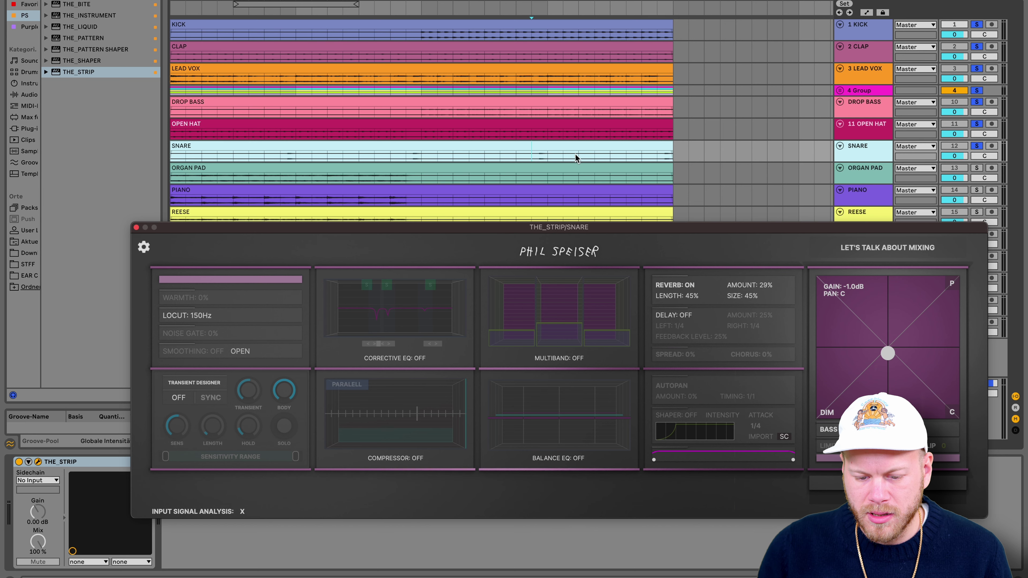
pyautogui.press('space')
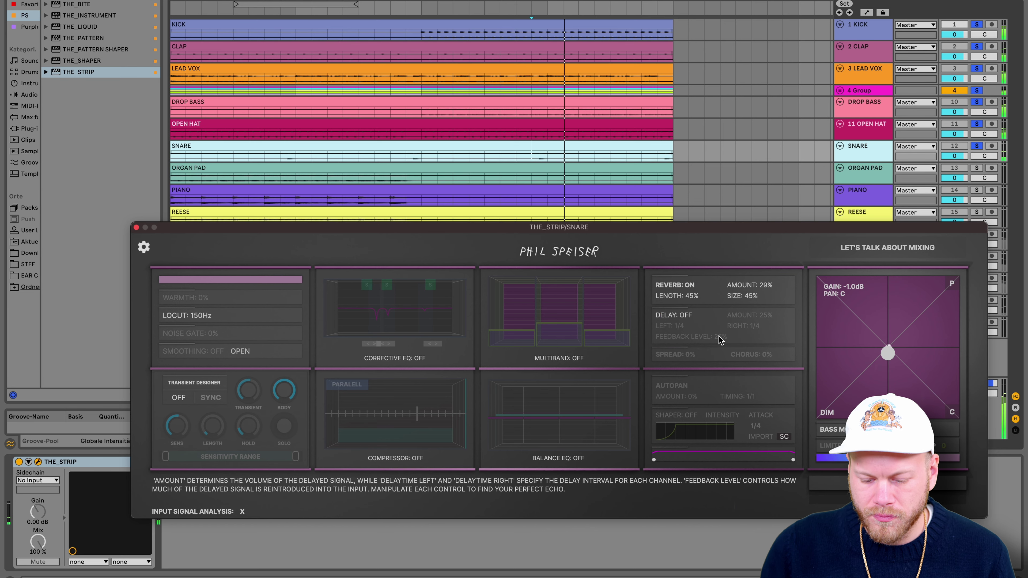
# - Close the snare plugin window, place the SHAKER and CRASH tracks directly below SNARE, and load THE_STRIP on SHAKER
pyautogui.click(135, 227)
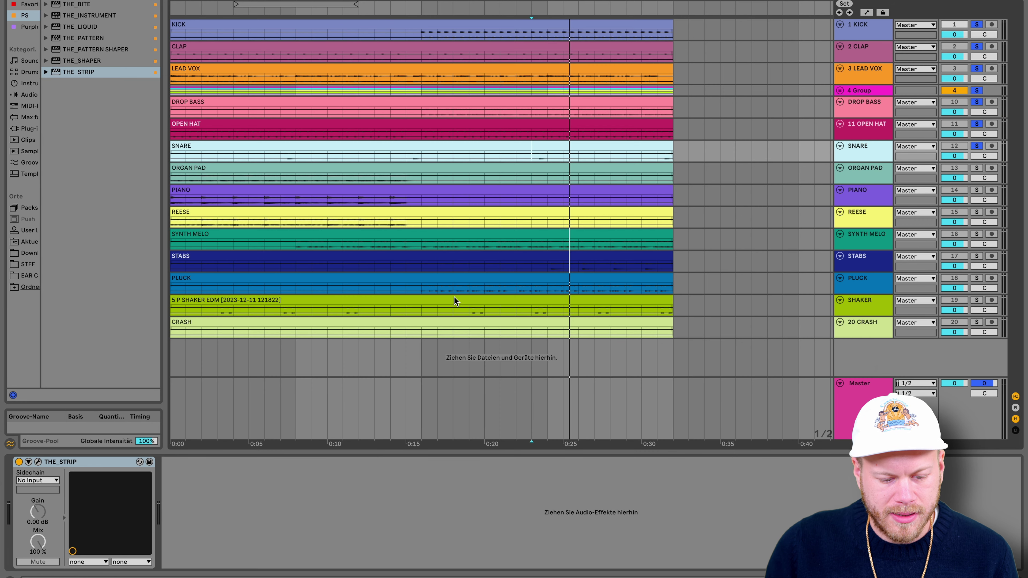
pyautogui.click(857, 300)
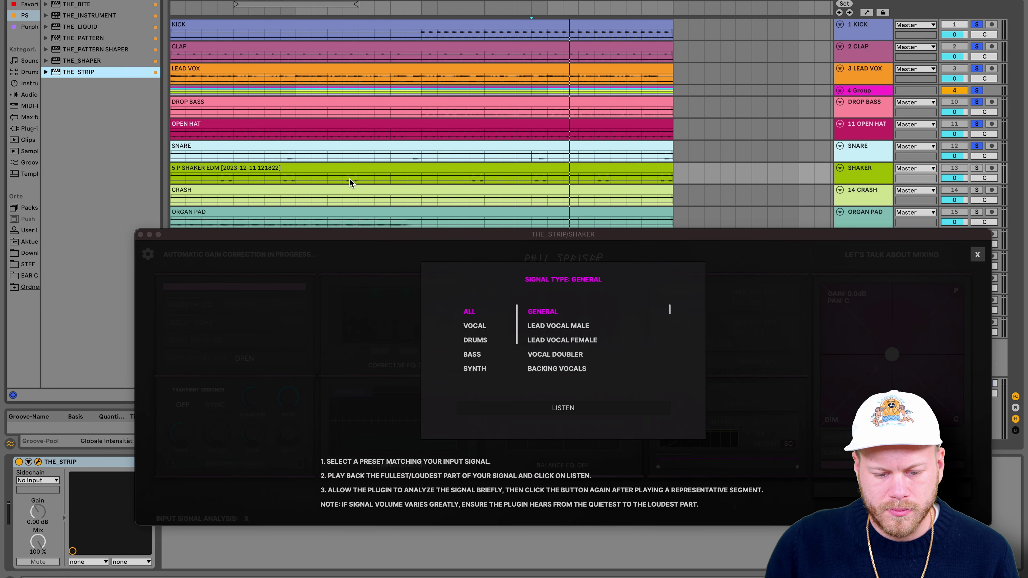
# - Set the shaker's signal type to Percussion in the Drums category and run the signal analysis during playback
pyautogui.scroll(-3, 570, 360)
pyautogui.click(558, 346)
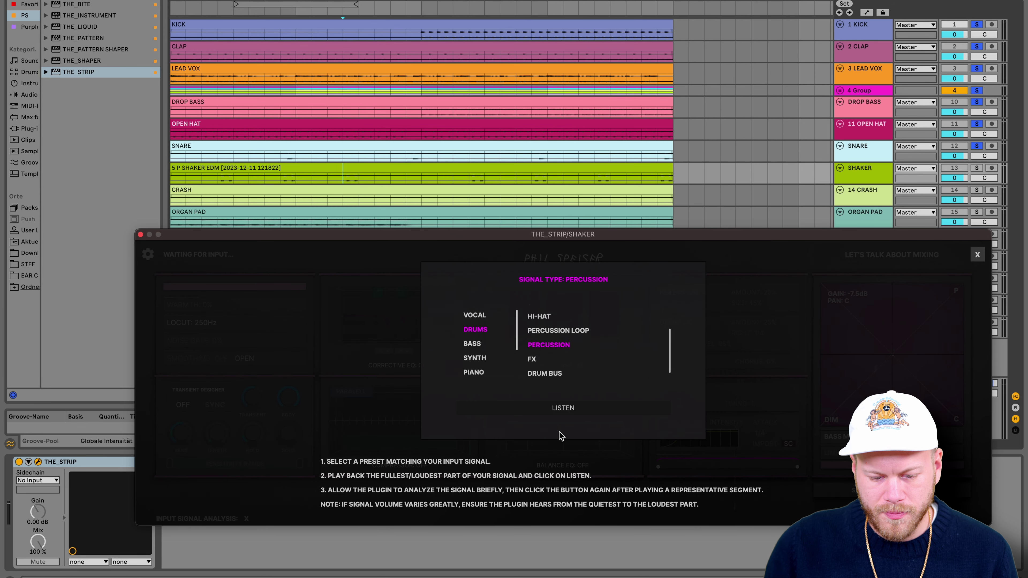
pyautogui.press('space')
pyautogui.click(563, 407)
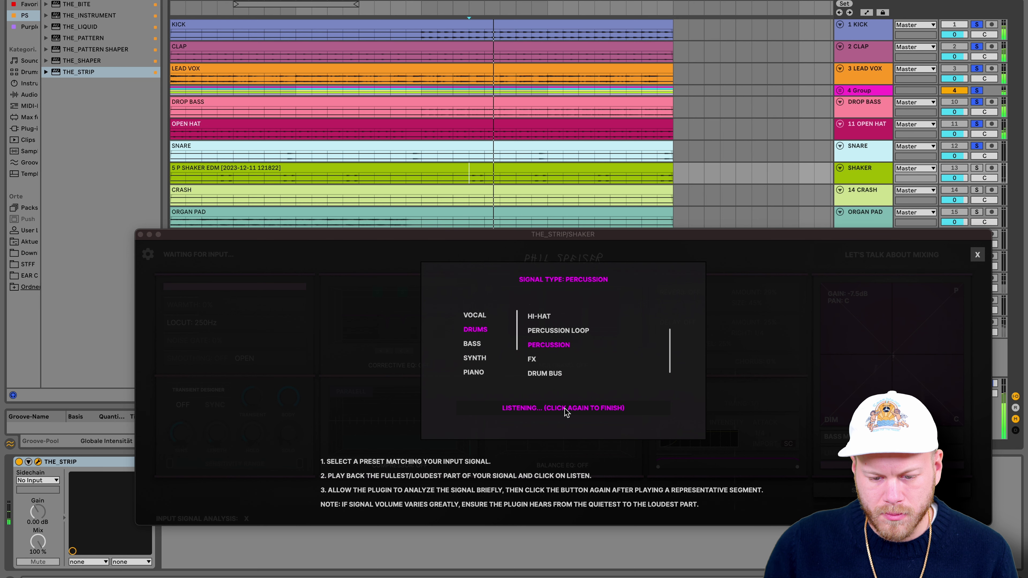
pyautogui.click(564, 408)
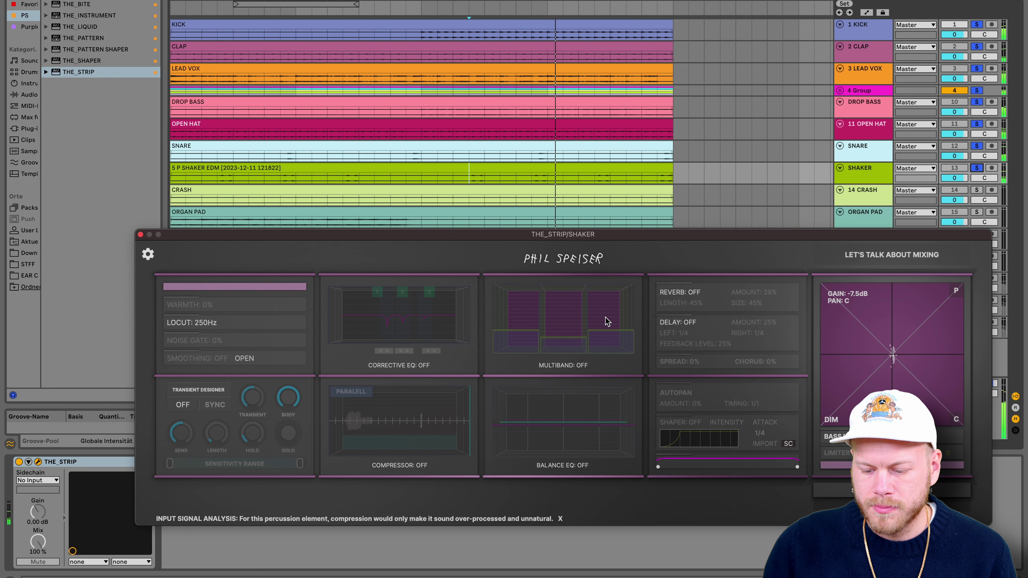
# - Uncover the track list and play back the mix from about 0:18 in the SHAKER track to check the shaker
pyautogui.moveTo(607, 321)
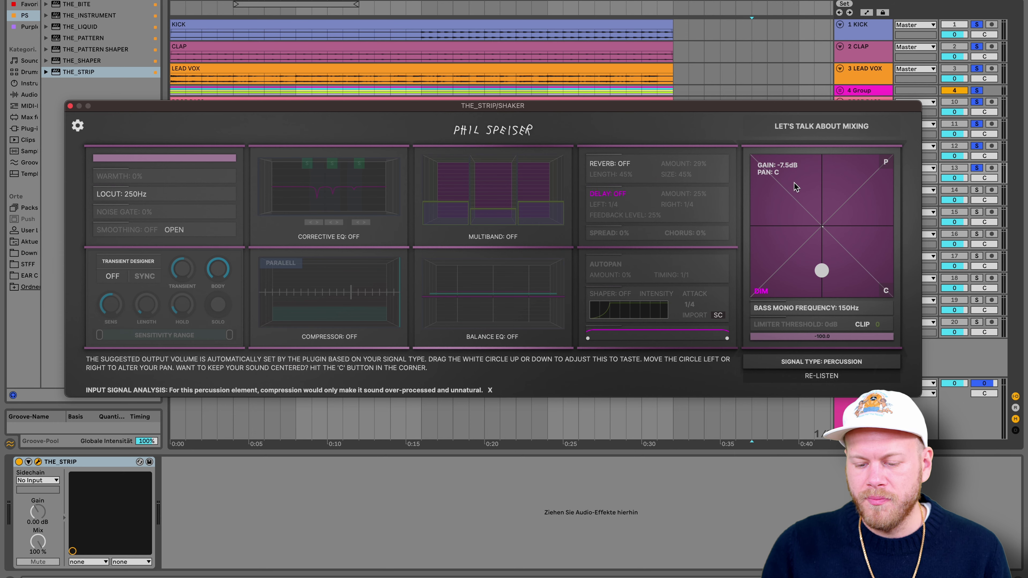
pyautogui.moveTo(724, 106); pyautogui.dragTo(741, 302)
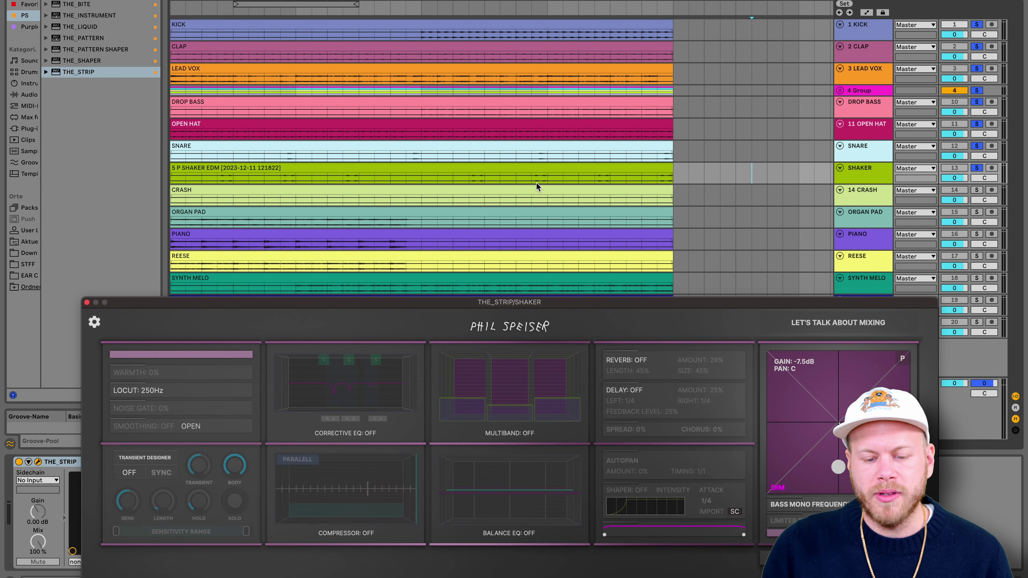
pyautogui.click(463, 178)
pyautogui.press('space')
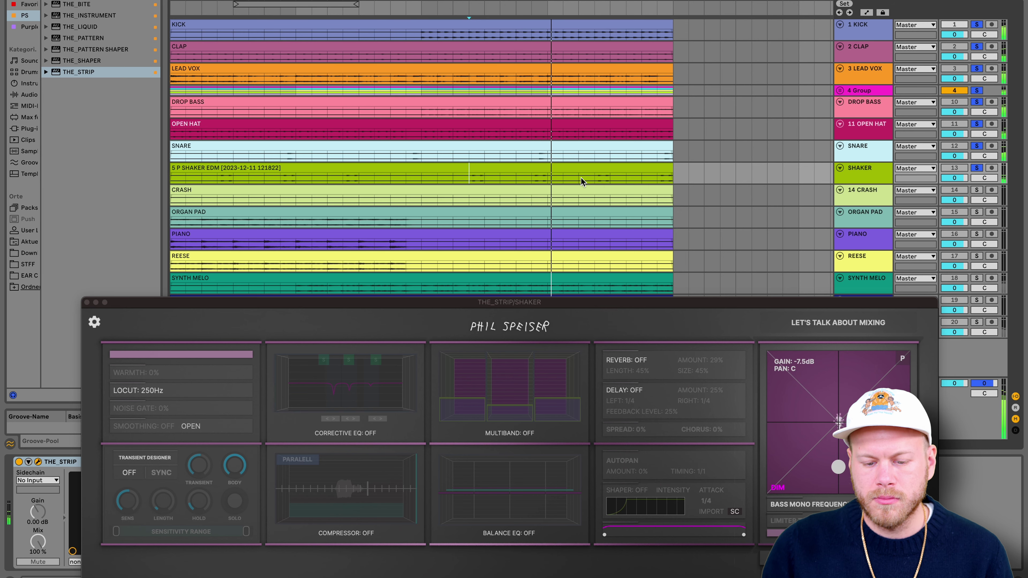
pyautogui.press('space')
pyautogui.moveTo(508, 304); pyautogui.dragTo(524, 338)
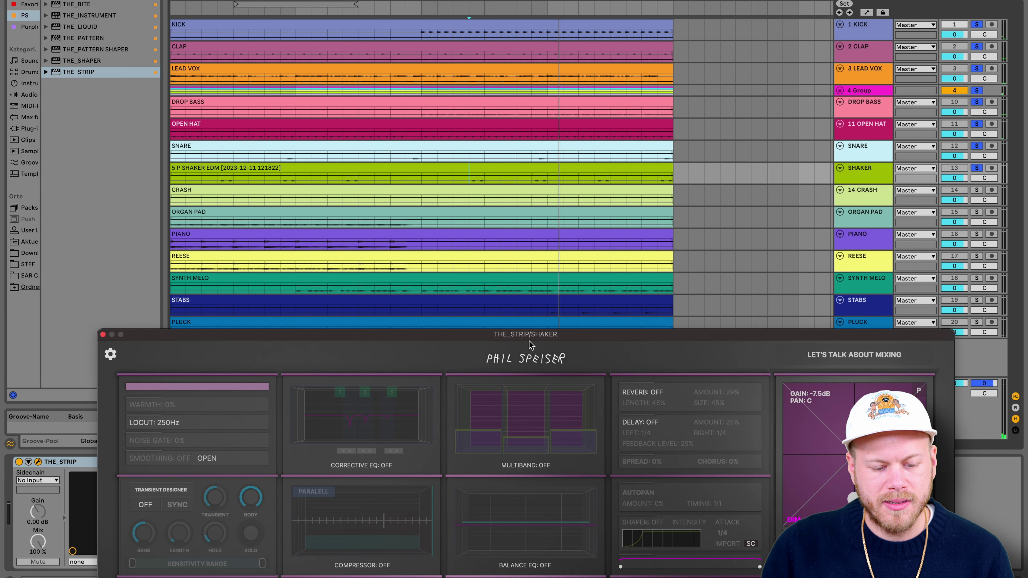
# - Load THE_STRIP on the CRASH track
pyautogui.click(353, 192)
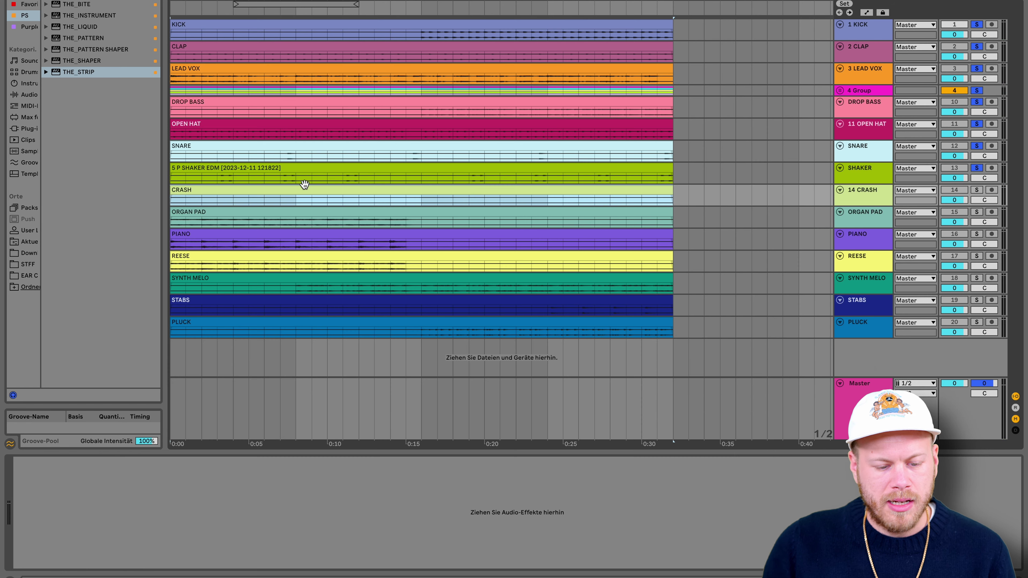
pyautogui.click(75, 71)
pyautogui.moveTo(74, 71); pyautogui.dragTo(212, 196)
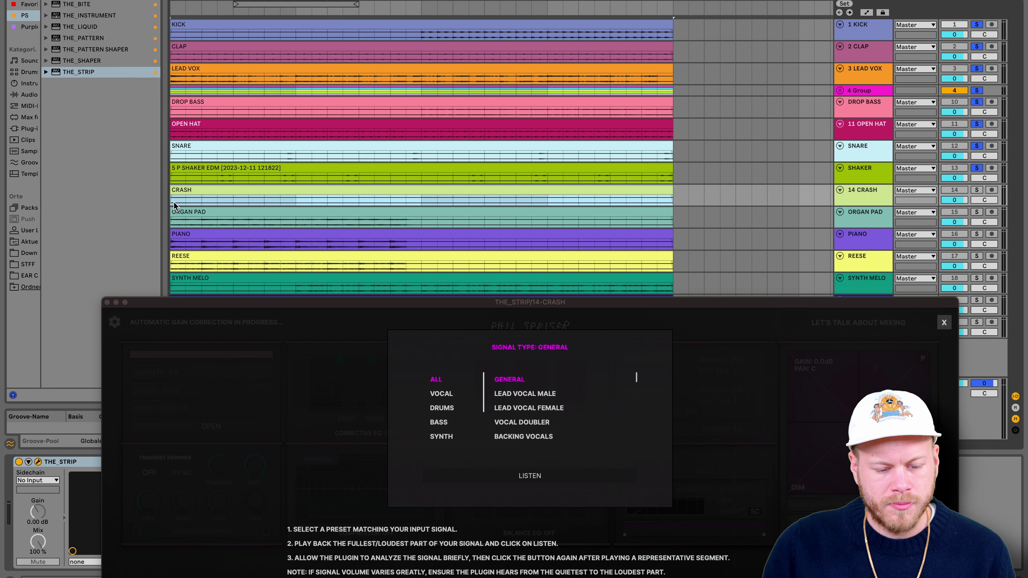
# - Set the crash's signal type to FX in the Drums category and run the signal analysis during playback
pyautogui.click(445, 409)
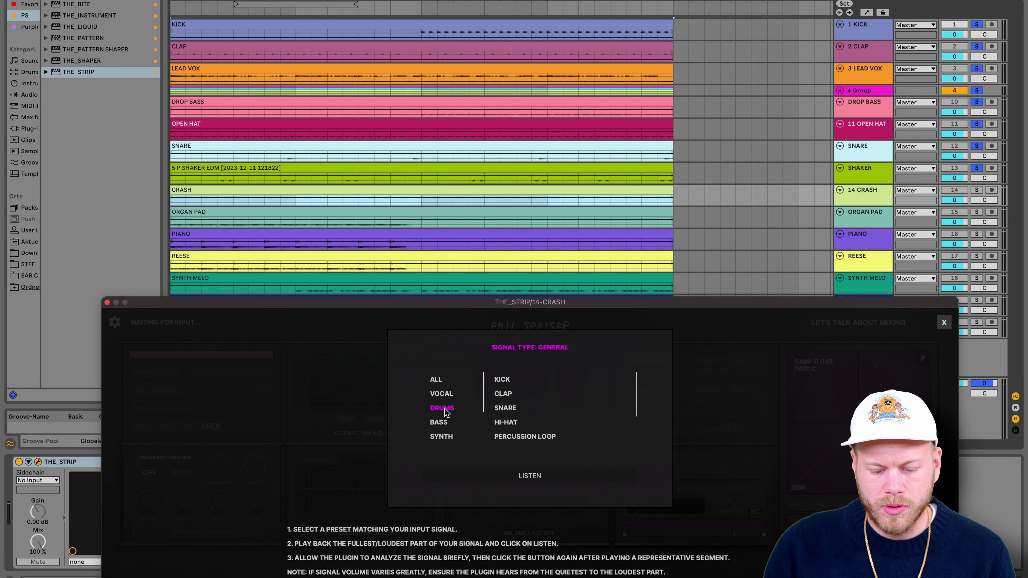
pyautogui.scroll(-3, 523, 441)
pyautogui.click(506, 422)
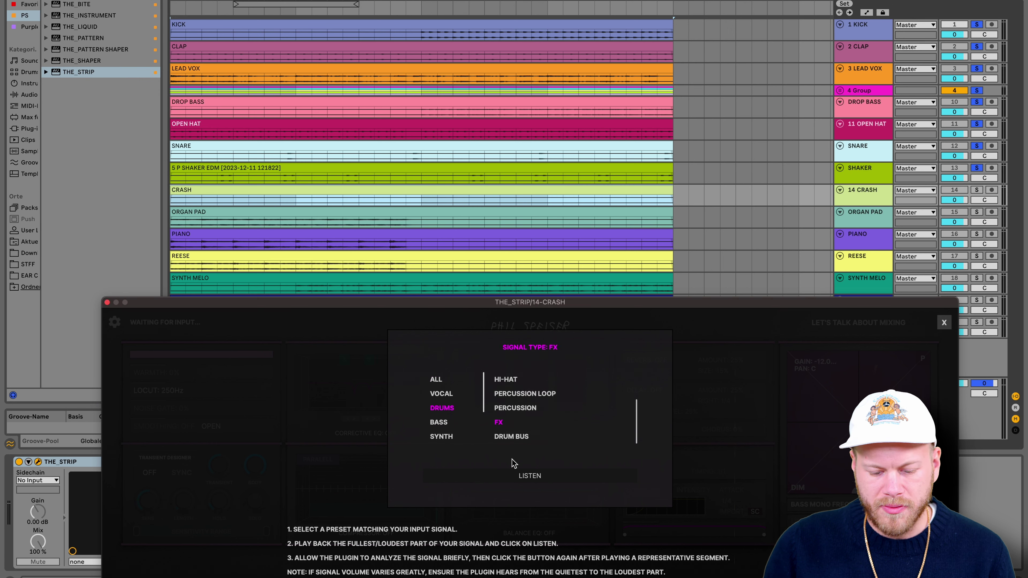
pyautogui.click(519, 476)
pyautogui.press('space')
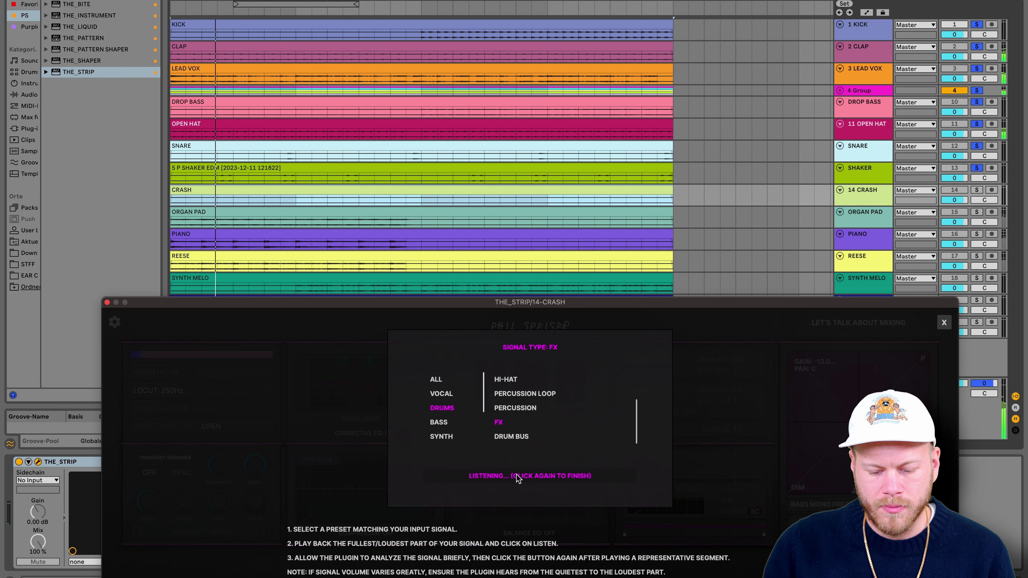
pyautogui.click(518, 477)
# - Enlarge the tracks, play back from the crash hit to check it, and close the crash plugin window
pyautogui.moveTo(871, 184); pyautogui.dragTo(871, 235)
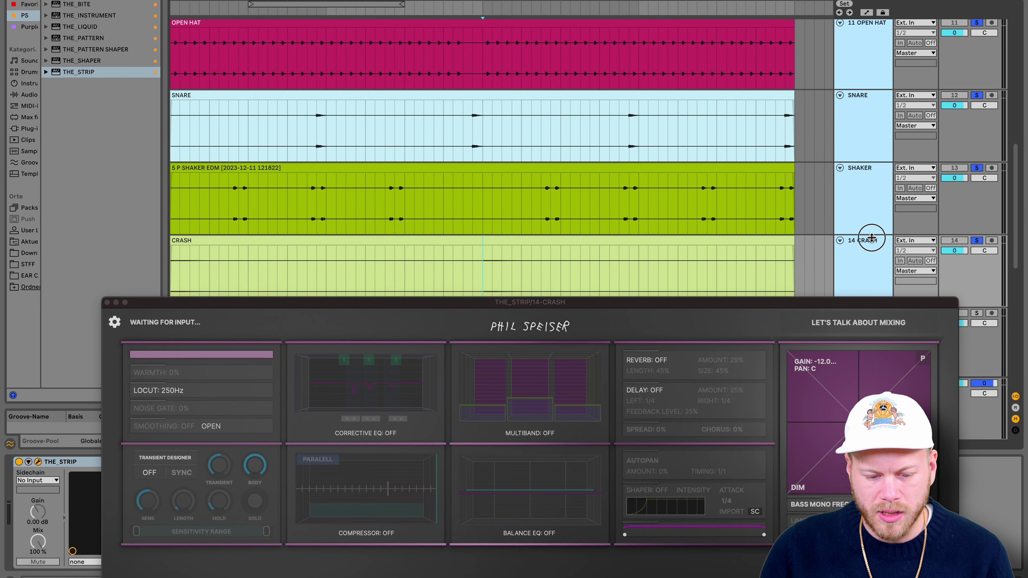
pyautogui.scroll(-3, 605, 200)
pyautogui.press('space')
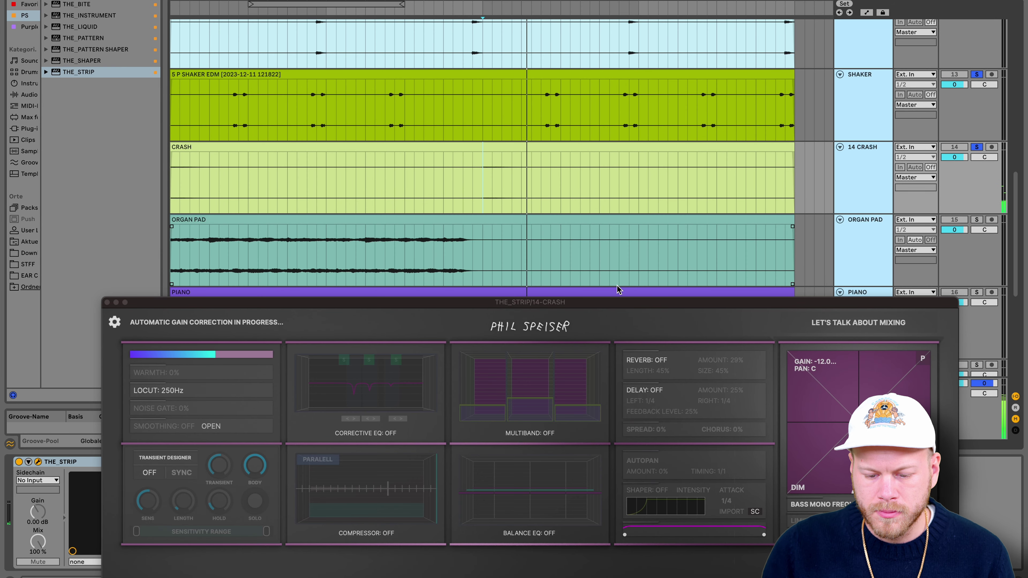
pyautogui.moveTo(622, 304); pyautogui.dragTo(649, 78)
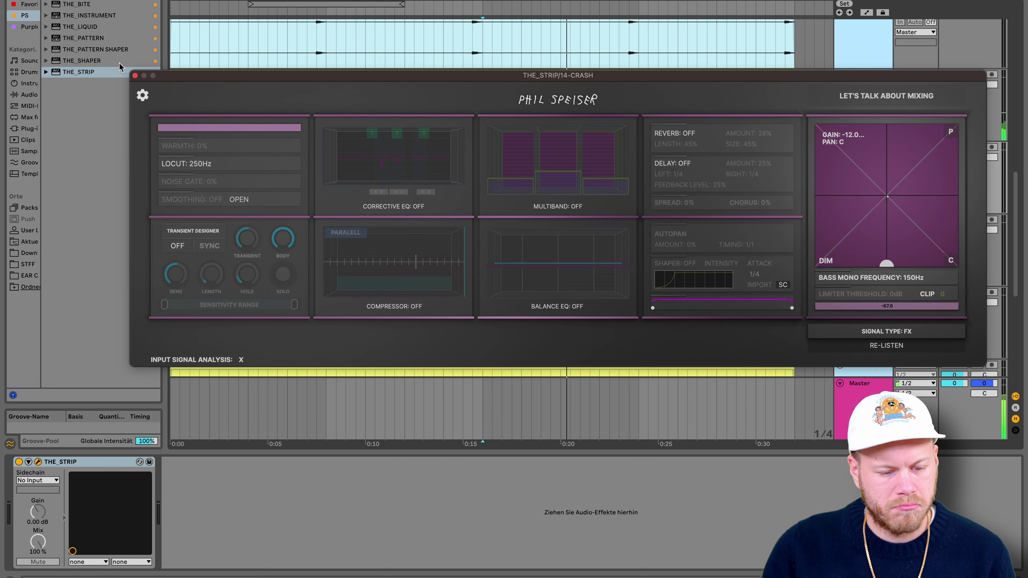
pyautogui.click(135, 77)
# - Move the OPEN HAT, SNARE, SHAKER and CRASH tracks together directly below CLAP
pyautogui.scroll(-5, 319, 219)
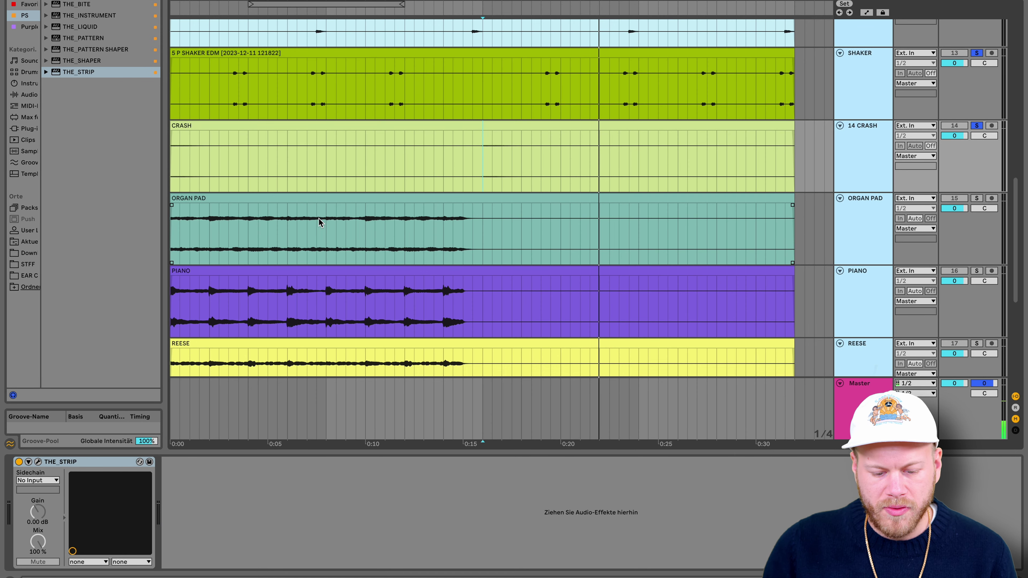
pyautogui.scroll(5, 319, 219)
pyautogui.scroll(3, 319, 221)
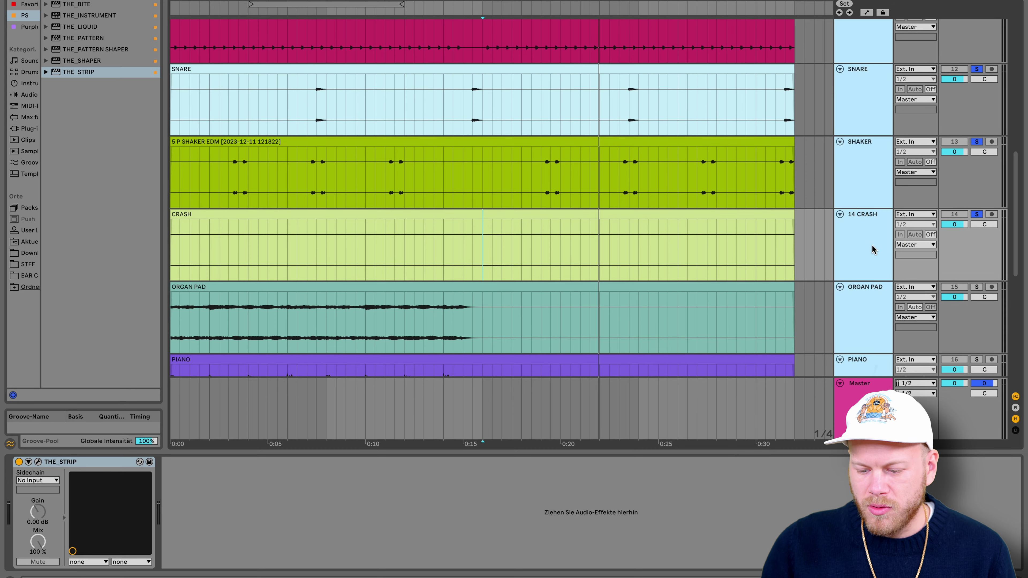
pyautogui.scroll(3, 852, 202)
pyautogui.click(873, 317)
pyautogui.scroll(5, 874, 314)
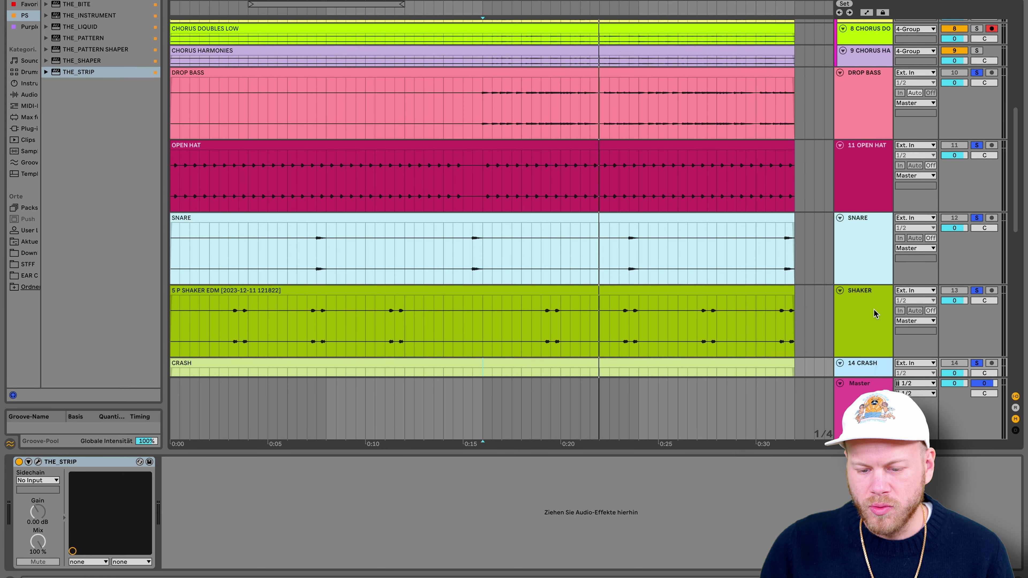
pyautogui.scroll(5, 874, 213)
pyautogui.click(874, 298)
pyautogui.scroll(-5, 874, 298)
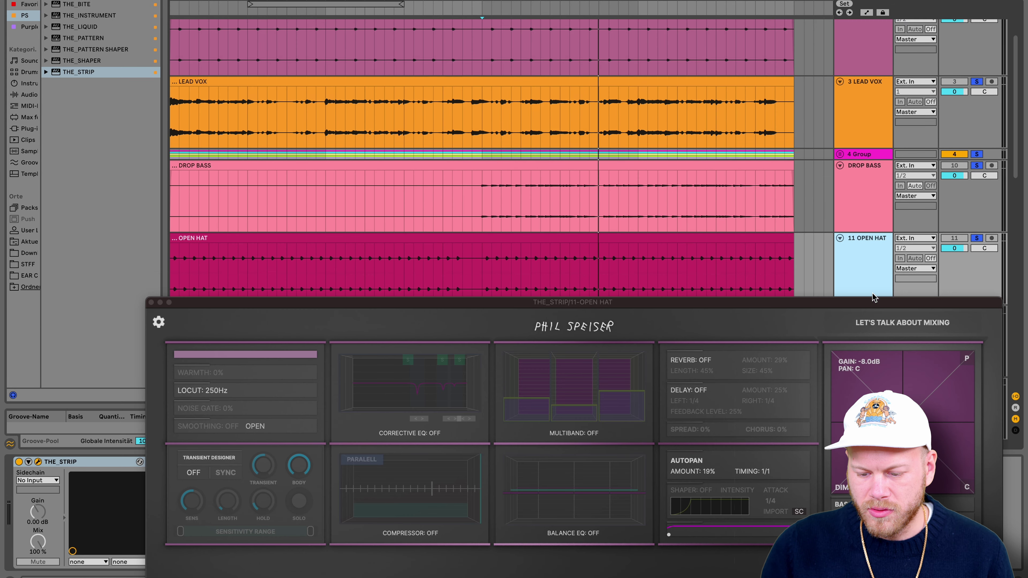
pyautogui.moveTo(867, 296); pyautogui.dragTo(867, 434)
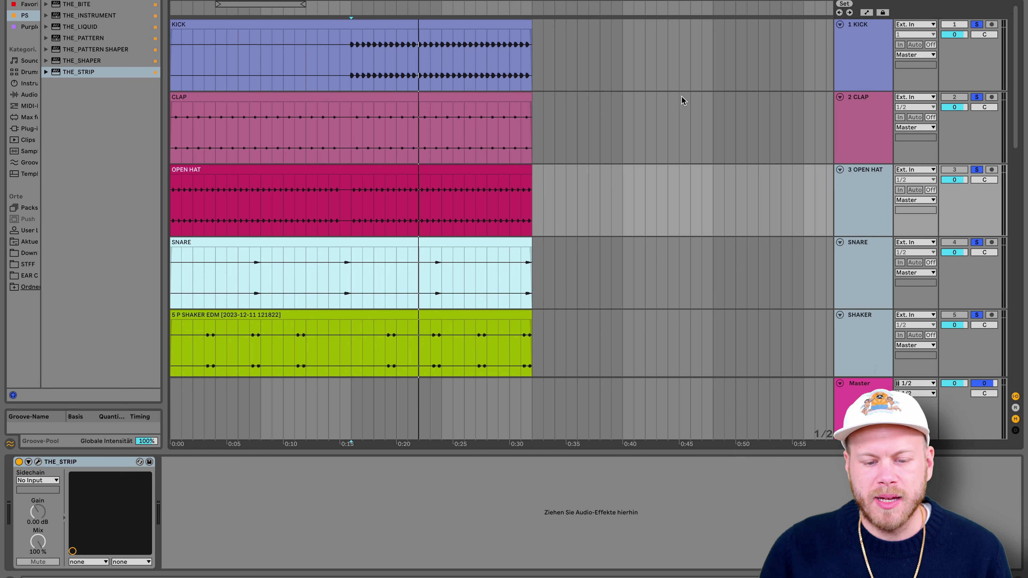
# - Select all six drum tracks from KICK through CRASH and freeze them
pyautogui.click(604, 49)
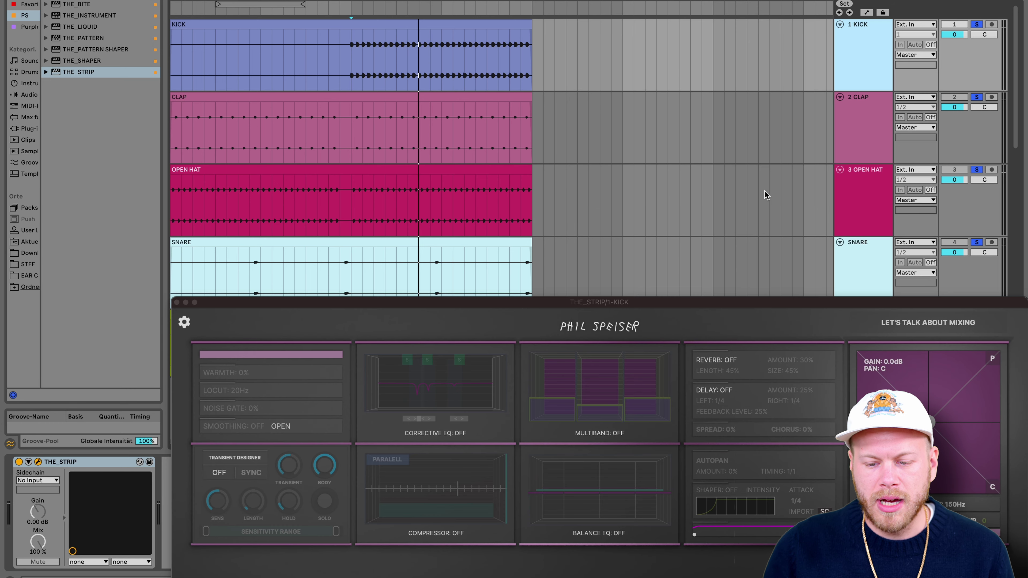
pyautogui.moveTo(755, 311); pyautogui.dragTo(755, 425)
pyautogui.scroll(-3, 739, 209)
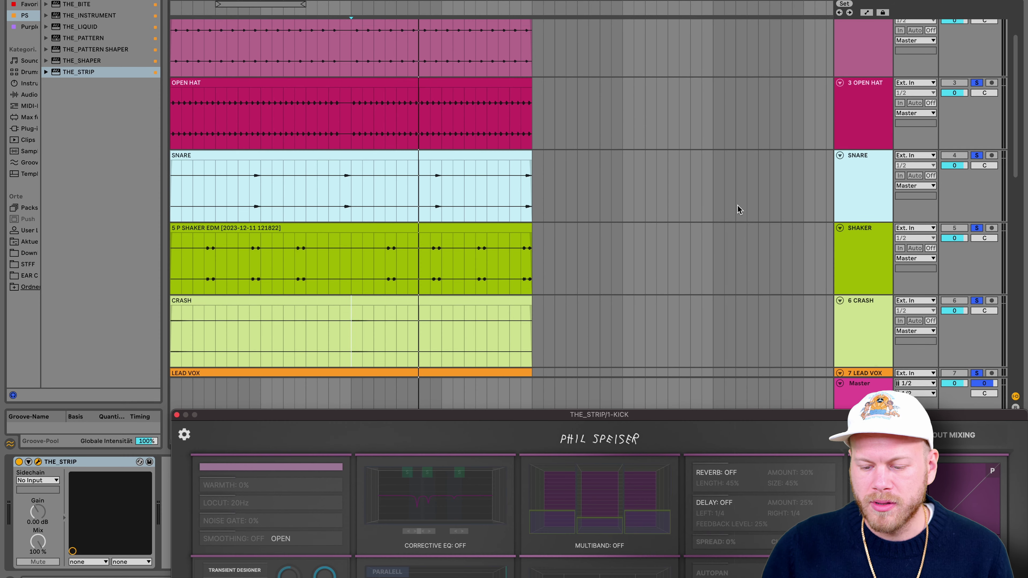
pyautogui.click(857, 255)
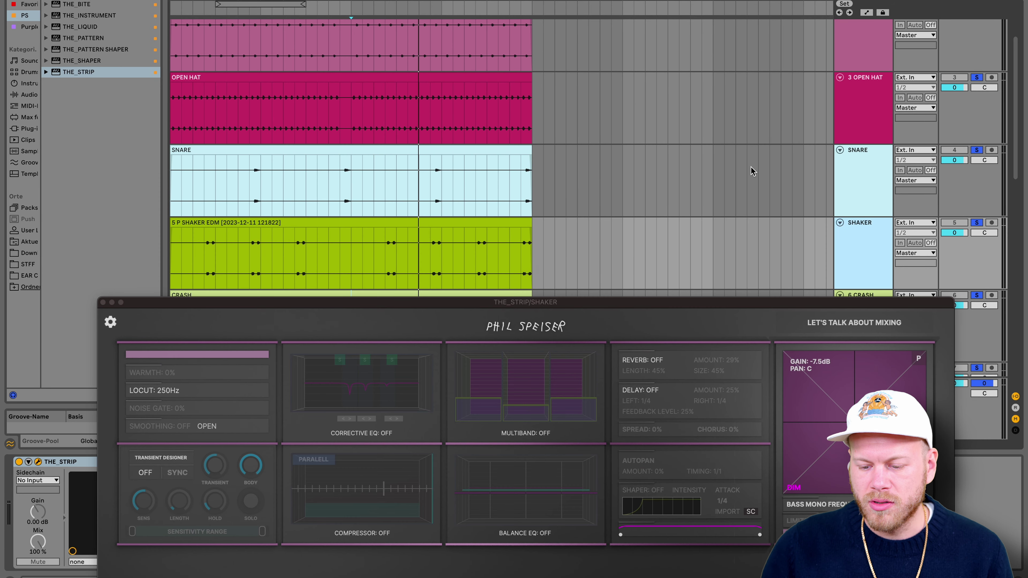
pyautogui.scroll(3, 751, 171)
pyautogui.click(870, 60)
pyautogui.rightClick(869, 58)
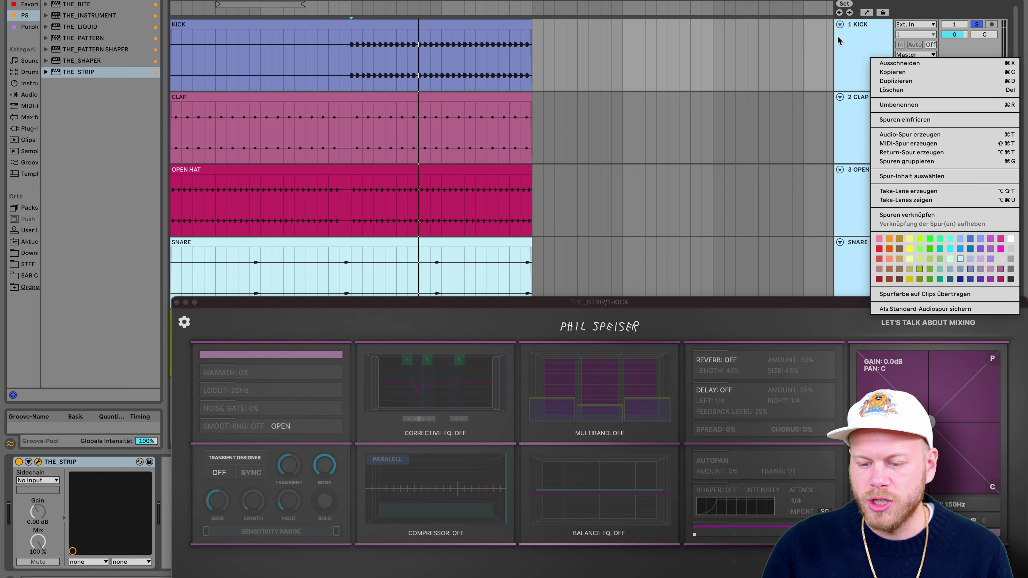
pyautogui.click(896, 120)
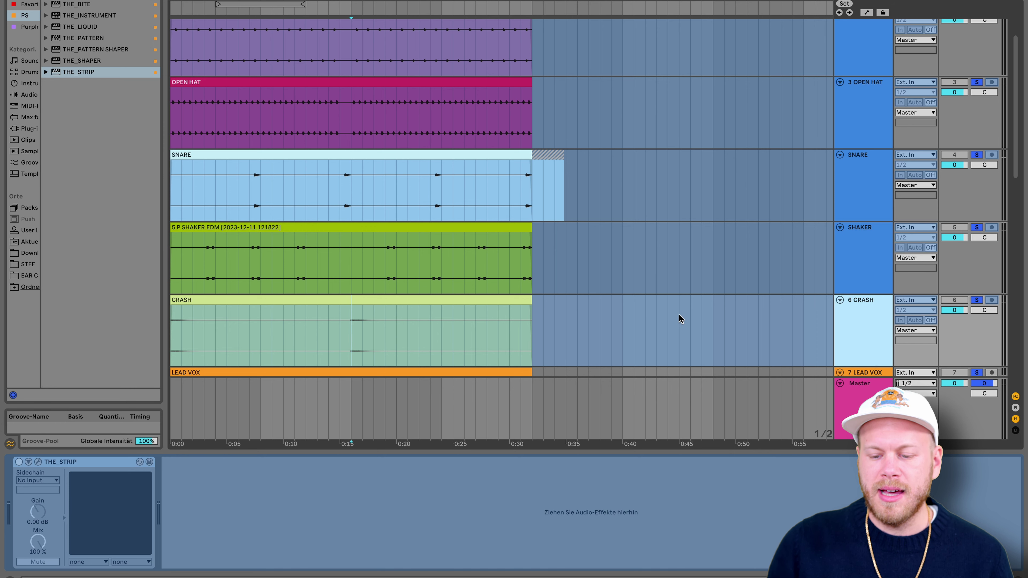
pyautogui.scroll(3, 689, 205)
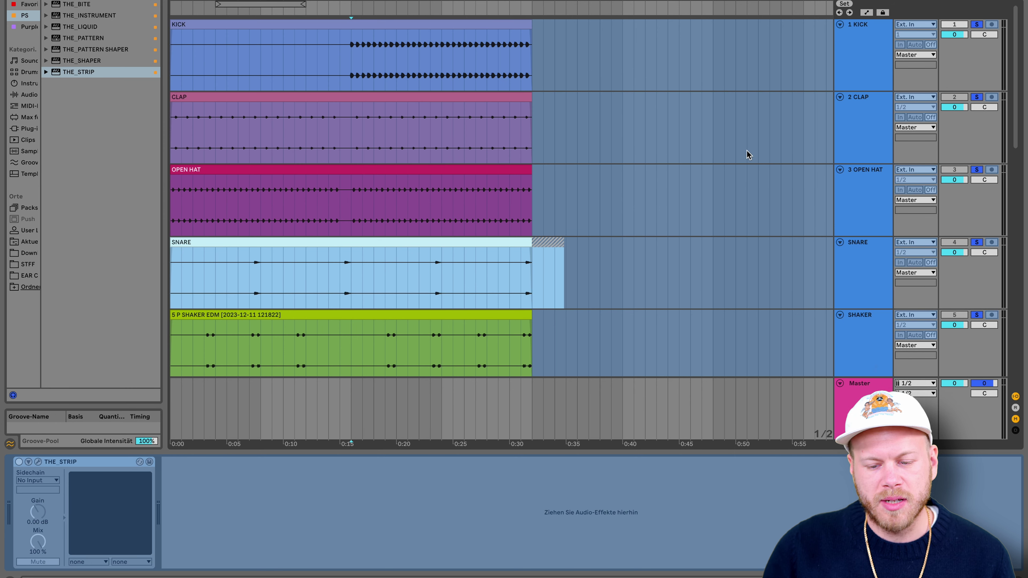
pyautogui.click(853, 43)
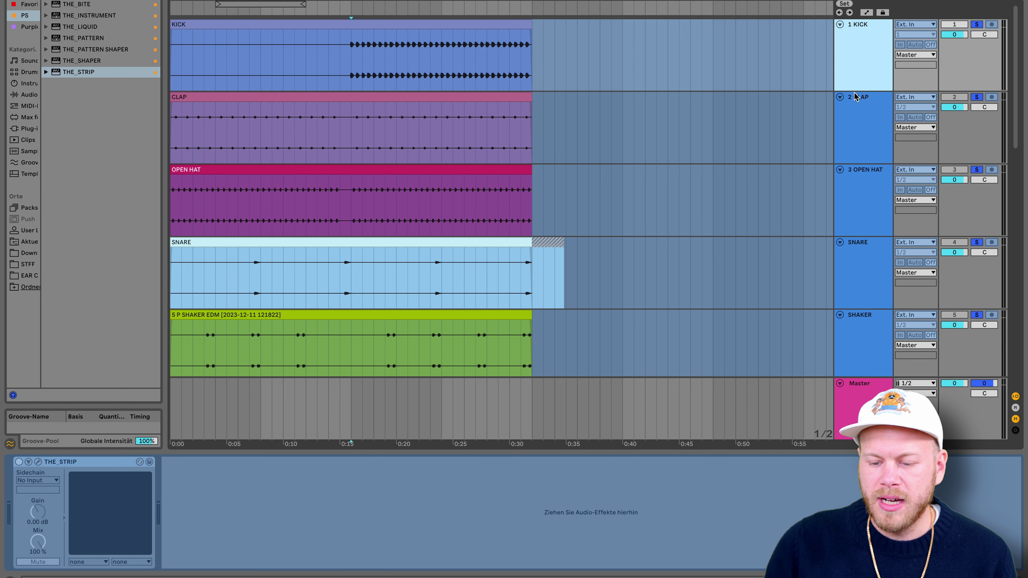
pyautogui.click(863, 140)
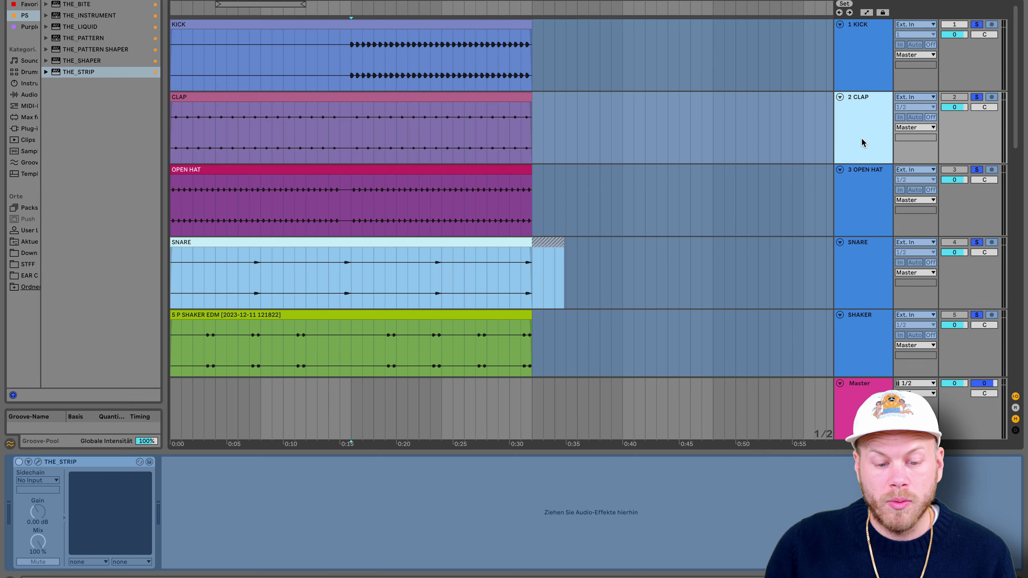
pyautogui.click(867, 184)
# - Group the frozen tracks from KICK through CRASH and select the new group track
pyautogui.click(855, 67)
pyautogui.scroll(-3, 851, 140)
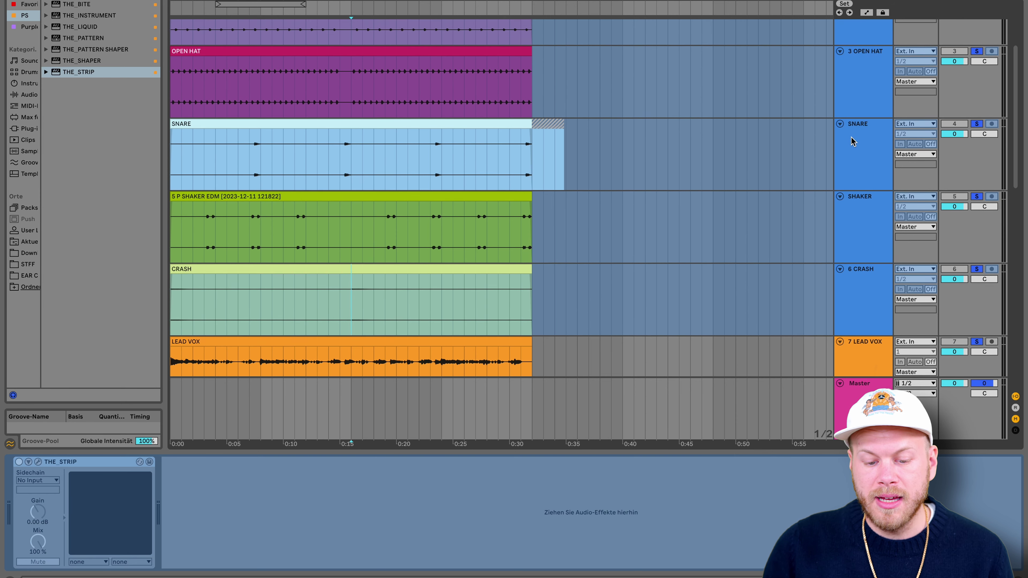
pyautogui.scroll(-2, 853, 142)
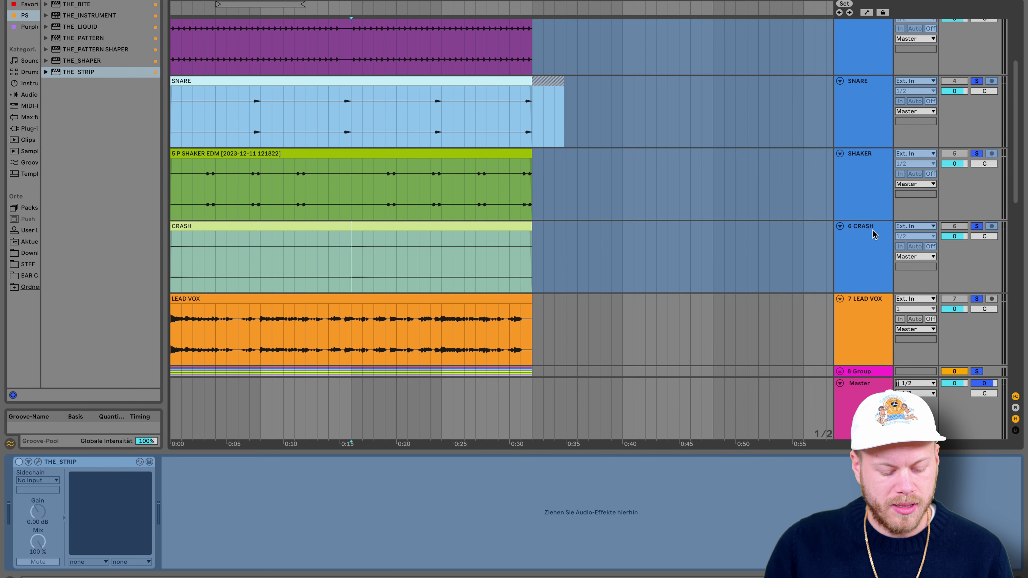
pyautogui.scroll(5, 801, 195)
pyautogui.scroll(-3, 800, 195)
pyautogui.press('super+g')
pyautogui.scroll(1, 881, 124)
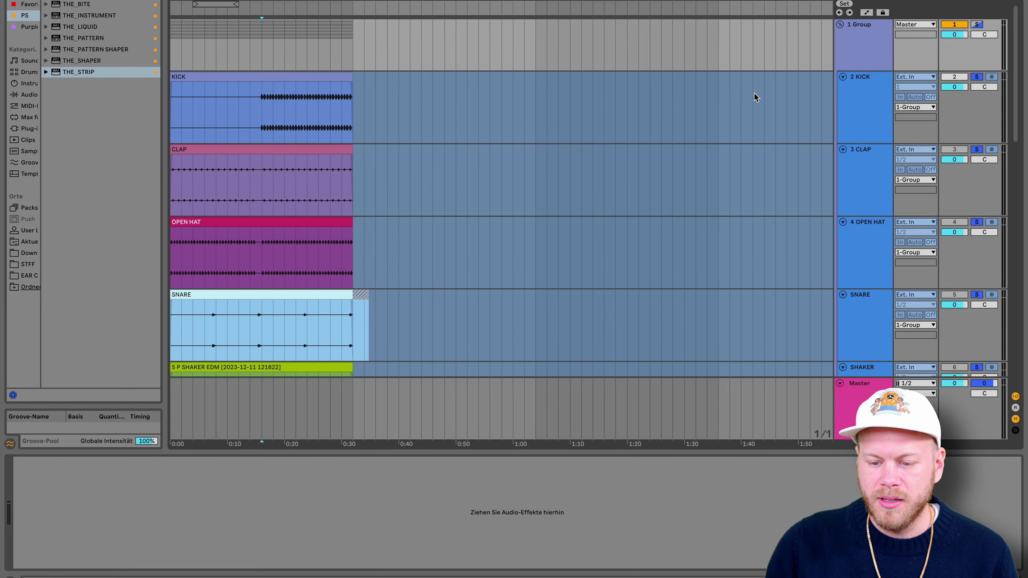
pyautogui.click(840, 24)
pyautogui.click(861, 30)
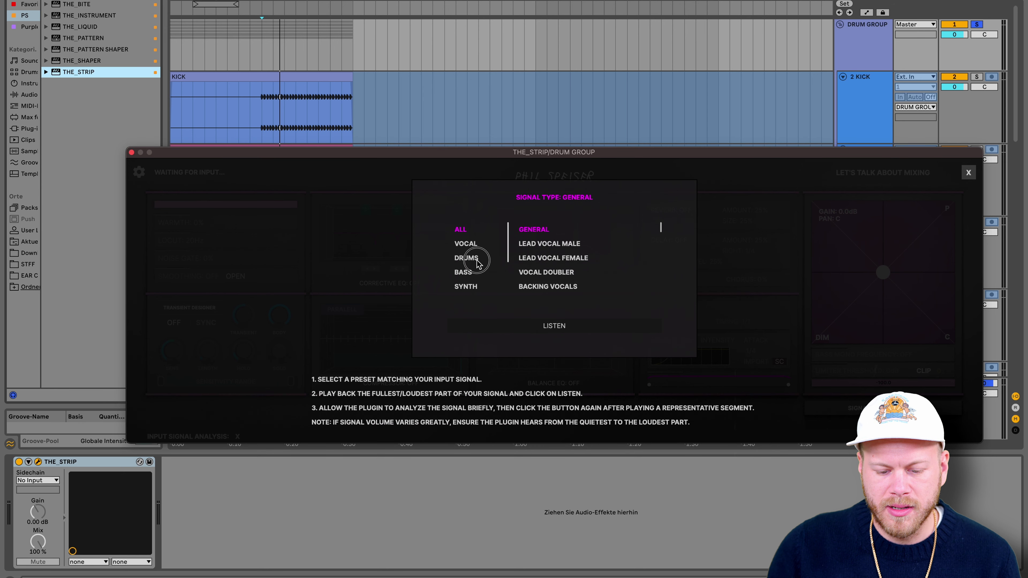
# - Set the drum group's signal type to Drum Bus from the Drums category and let THE_STRIP analyse it during playback
pyautogui.click(466, 258)
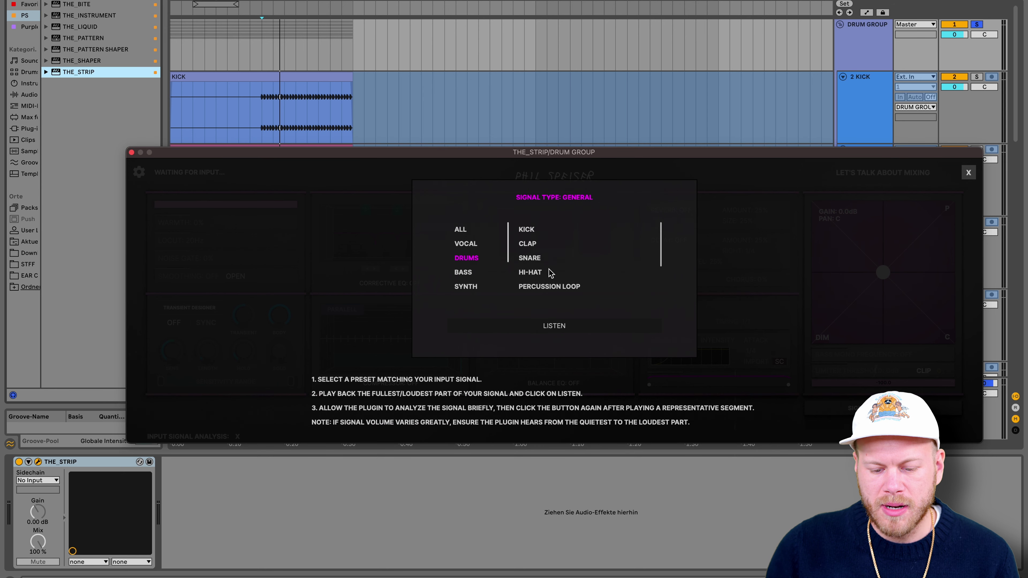
pyautogui.scroll(-3, 550, 273)
pyautogui.click(546, 286)
pyautogui.click(553, 331)
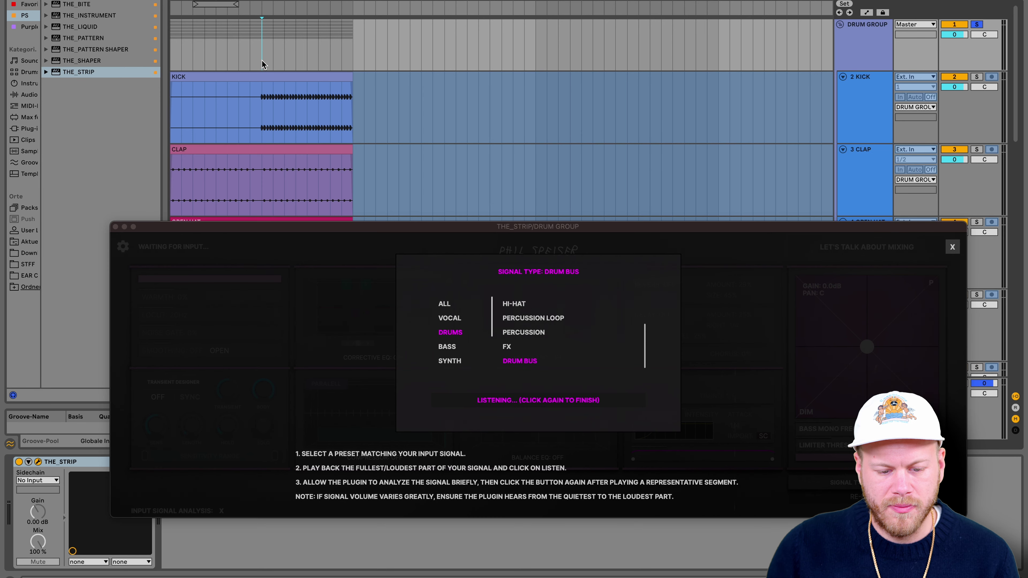
pyautogui.press('space')
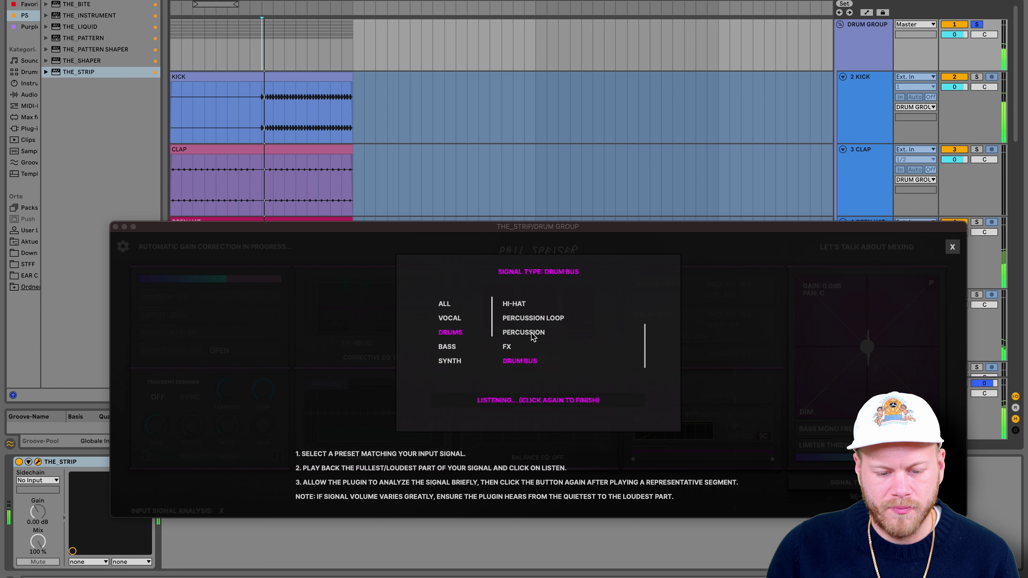
pyautogui.click(562, 399)
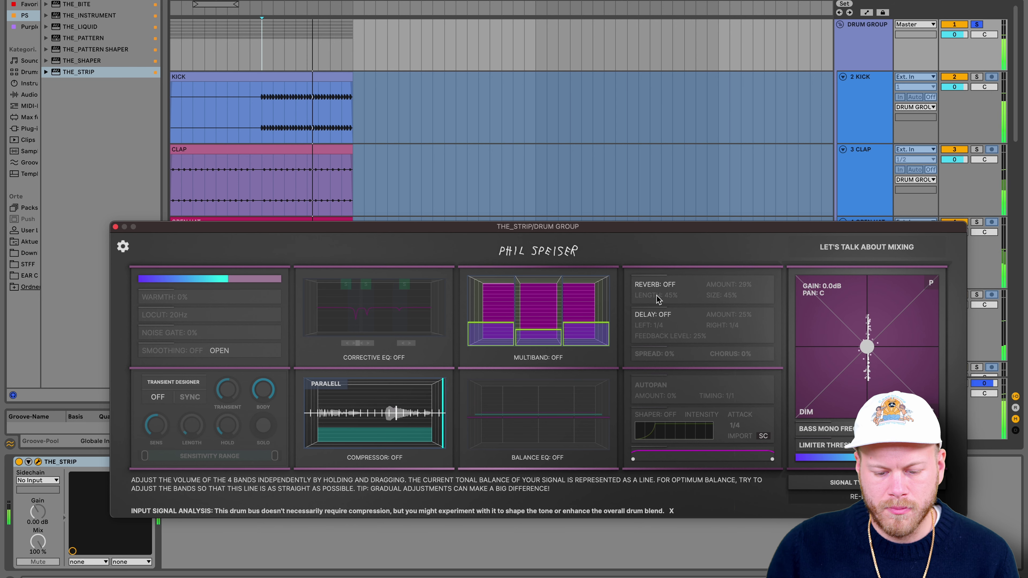
# - Compare the drum group with THE_STRIP bypassed and active, and switch on its Transient Designer
pyautogui.click(19, 463)
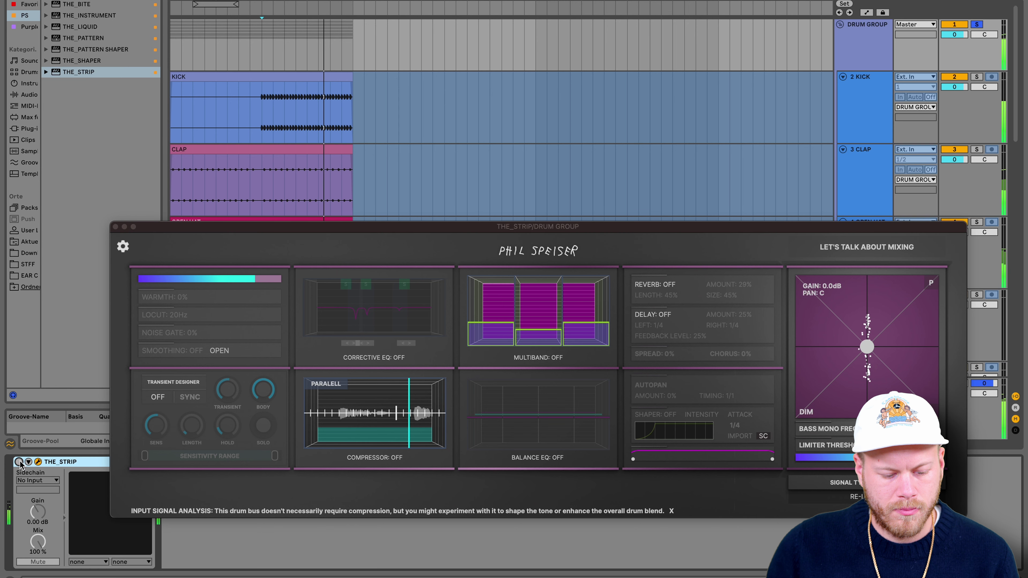
pyautogui.click(19, 462)
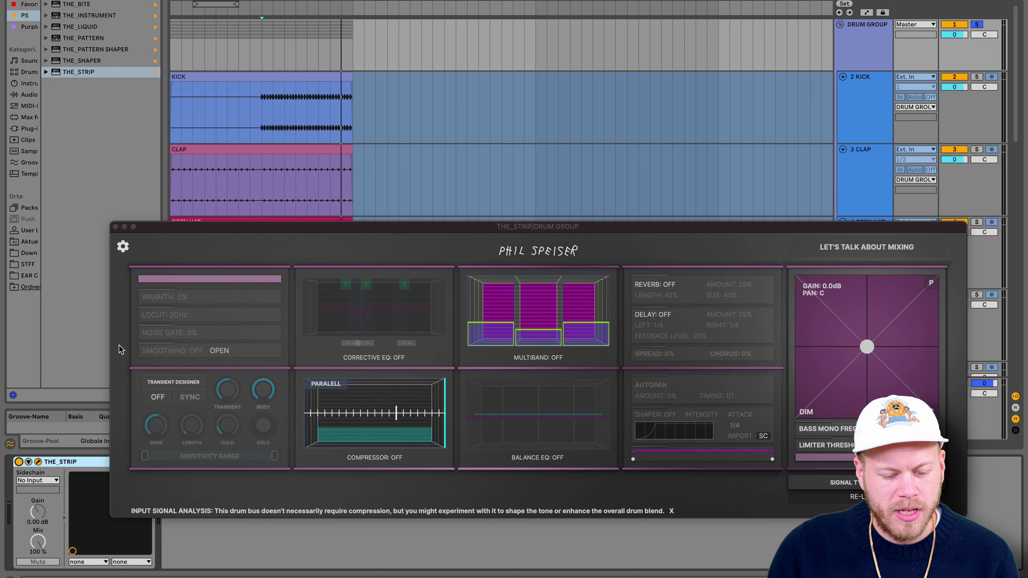
pyautogui.moveTo(167, 403)
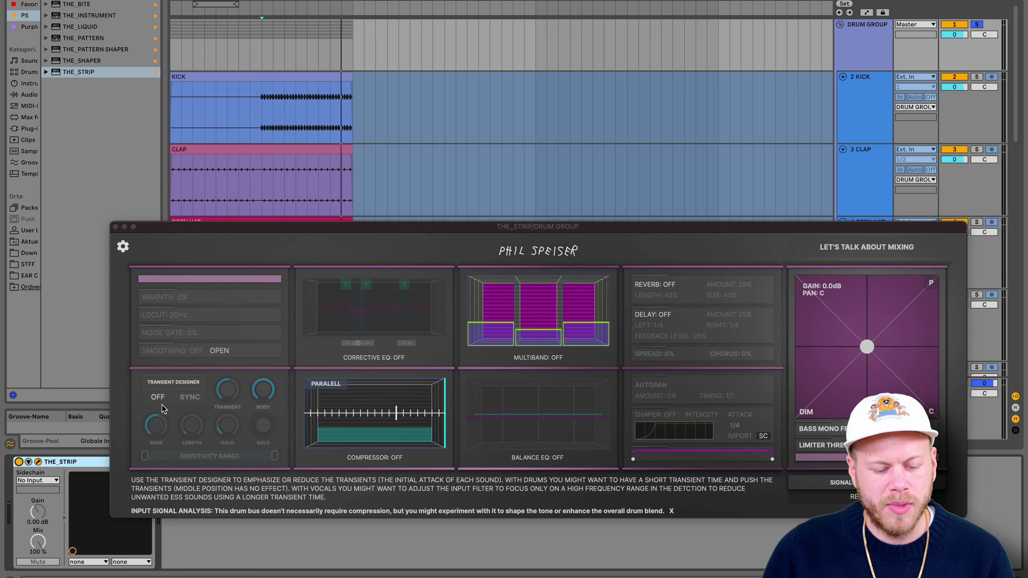
pyautogui.click(158, 396)
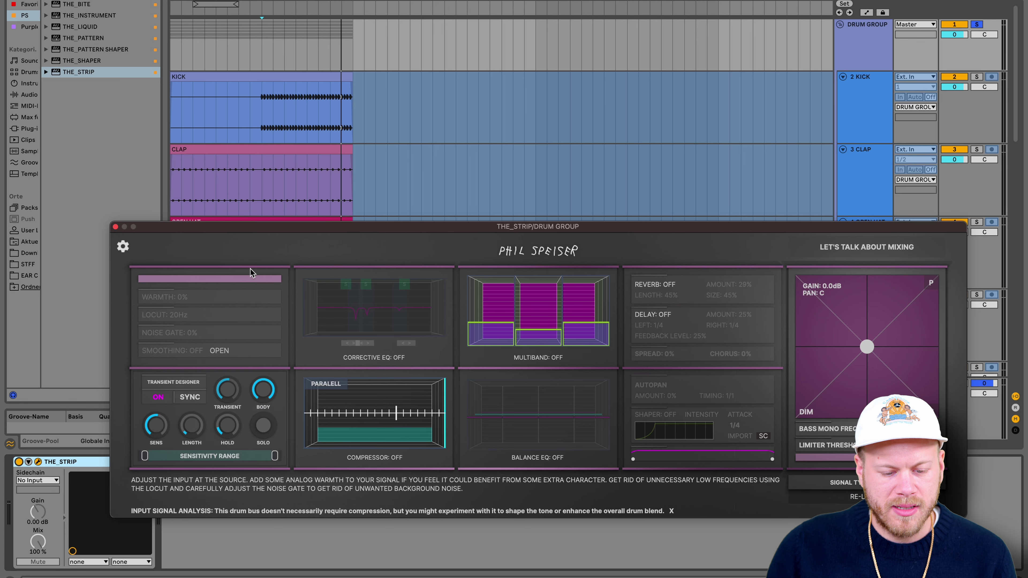
# - Play back the drum group and set the loop around the last section of the arrangement, keeping the plugin window clear
pyautogui.moveTo(225, 230); pyautogui.dragTo(225, 209)
pyautogui.click(976, 25)
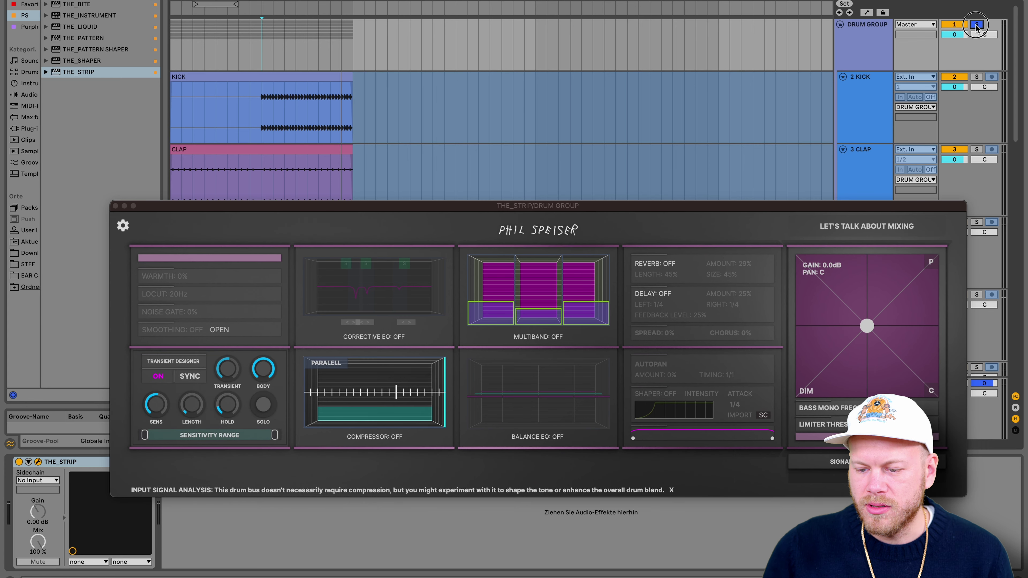
pyautogui.press('space')
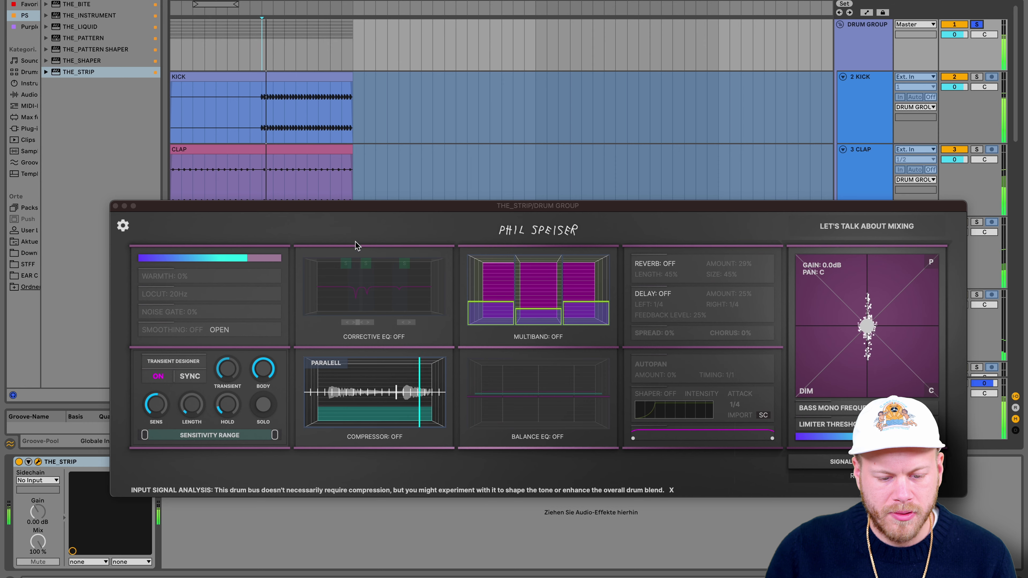
pyautogui.moveTo(318, 108); pyautogui.dragTo(352, 105)
pyautogui.press('super+alt+p')
pyautogui.moveTo(452, 137); pyautogui.dragTo(484, 62)
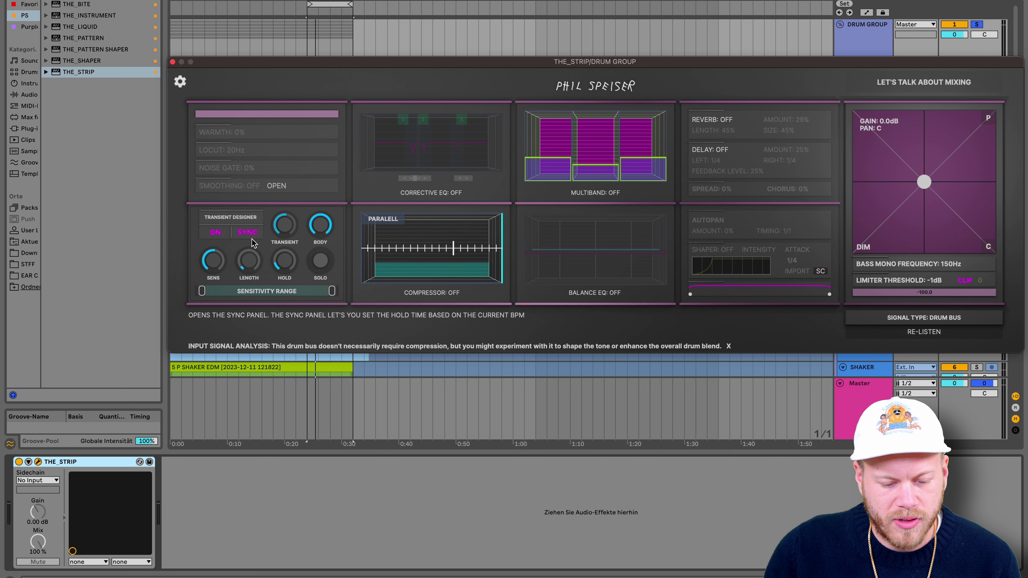
# - Solo the Transient Designer's signal, show its sync options and listen to it over the looped section
pyautogui.click(322, 261)
pyautogui.press('space')
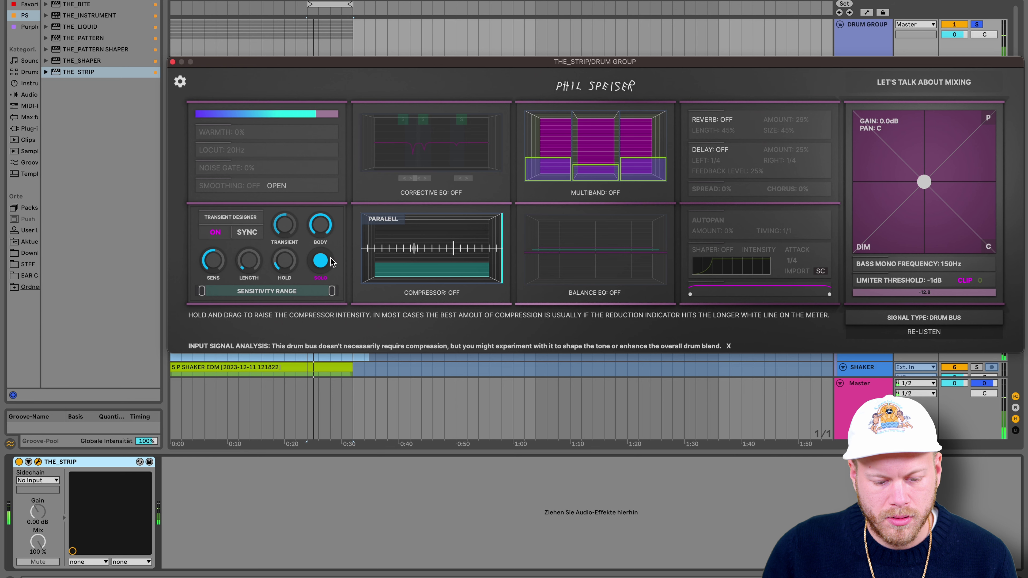
pyautogui.click(246, 232)
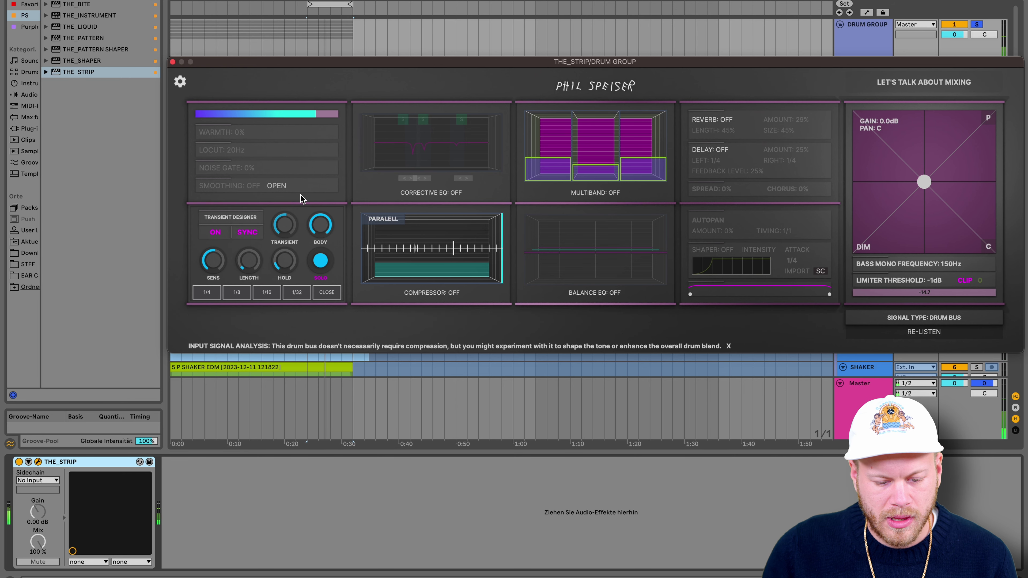
pyautogui.press('space')
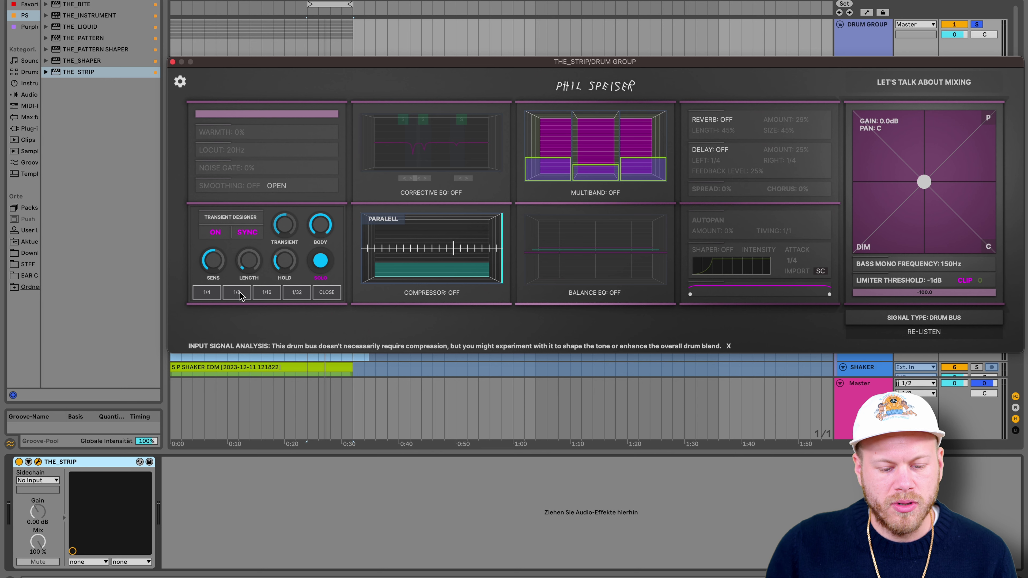
pyautogui.press('space')
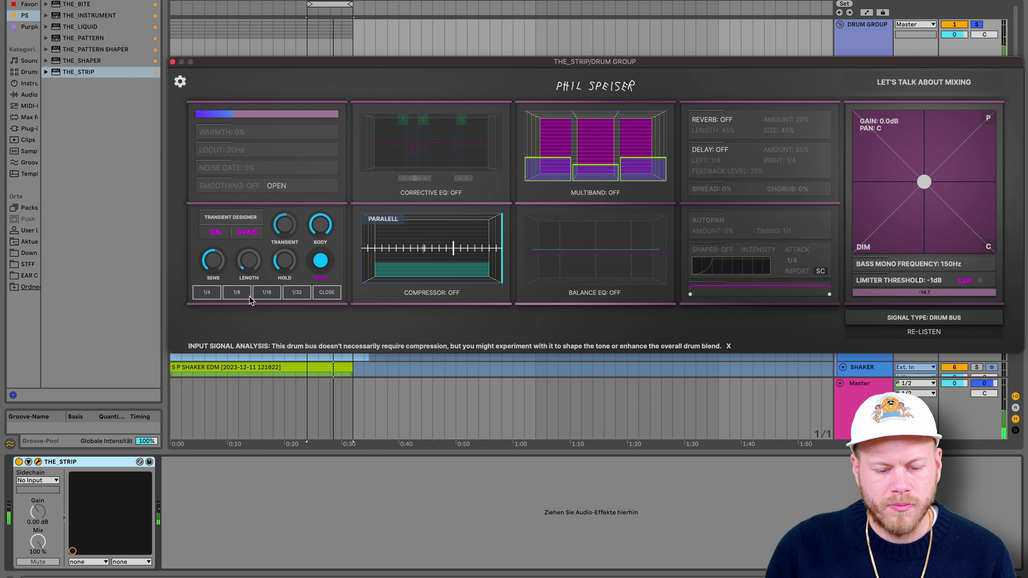
pyautogui.moveTo(233, 225)
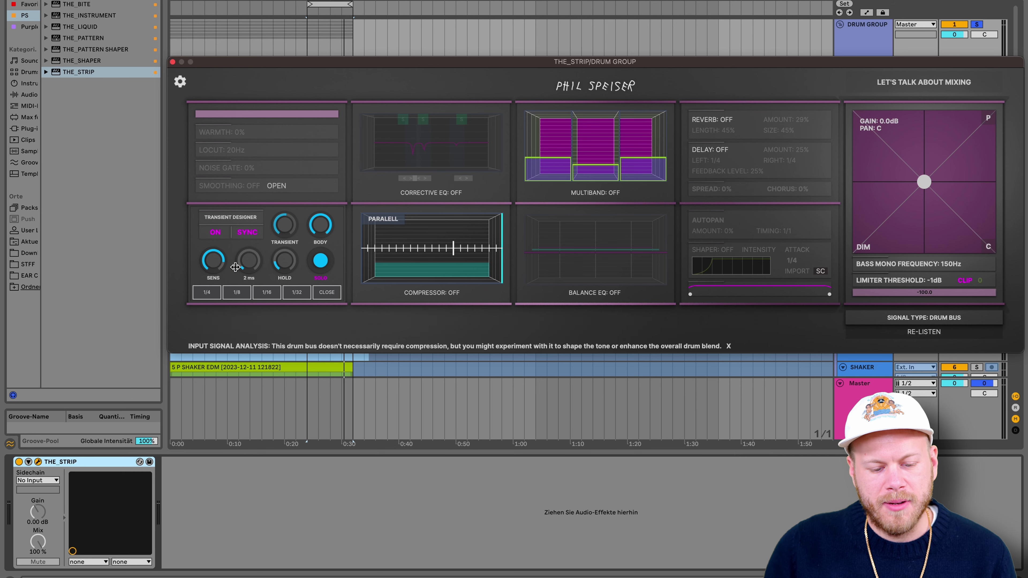
pyautogui.moveTo(214, 262)
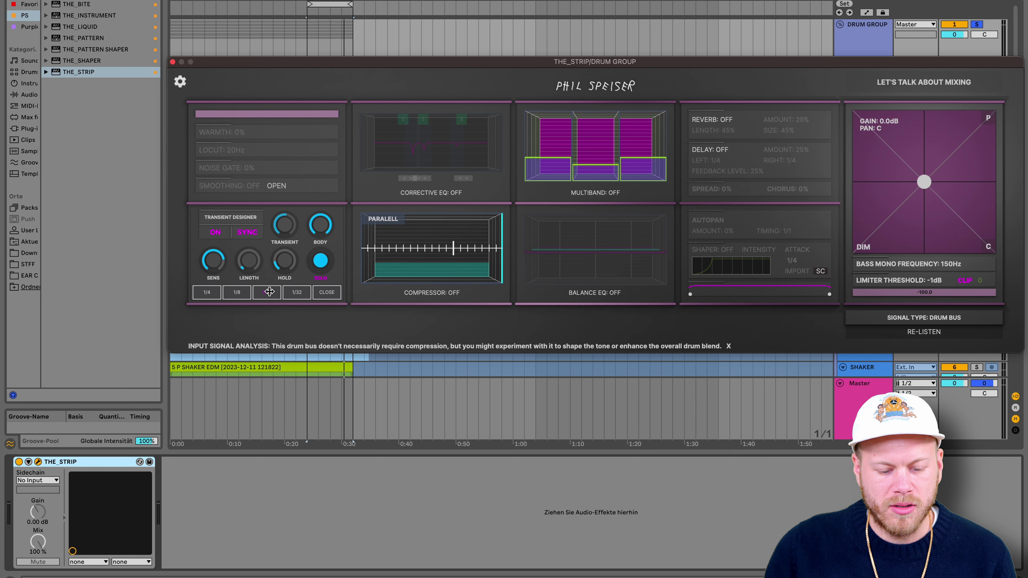
pyautogui.moveTo(288, 230)
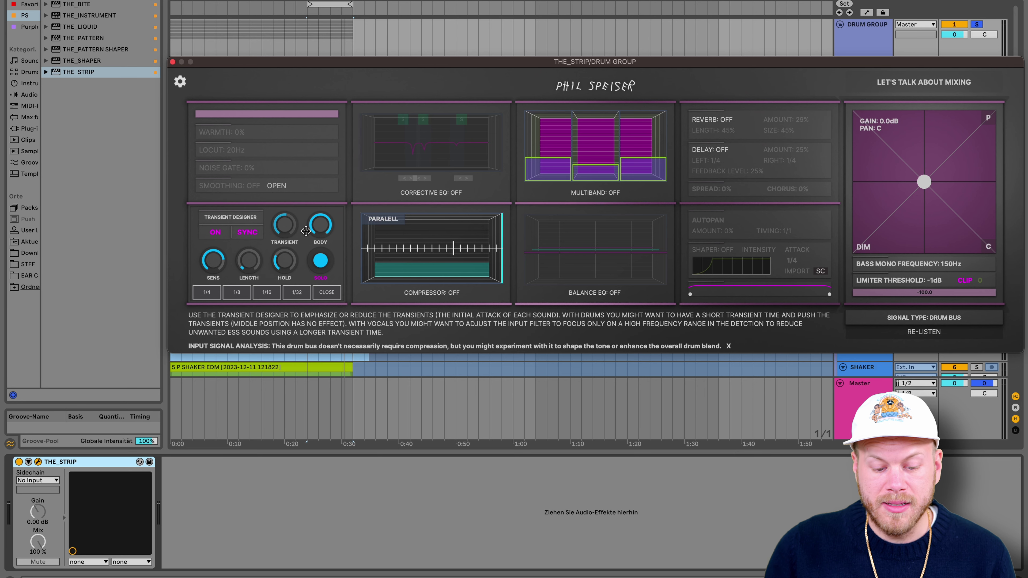
pyautogui.press('space')
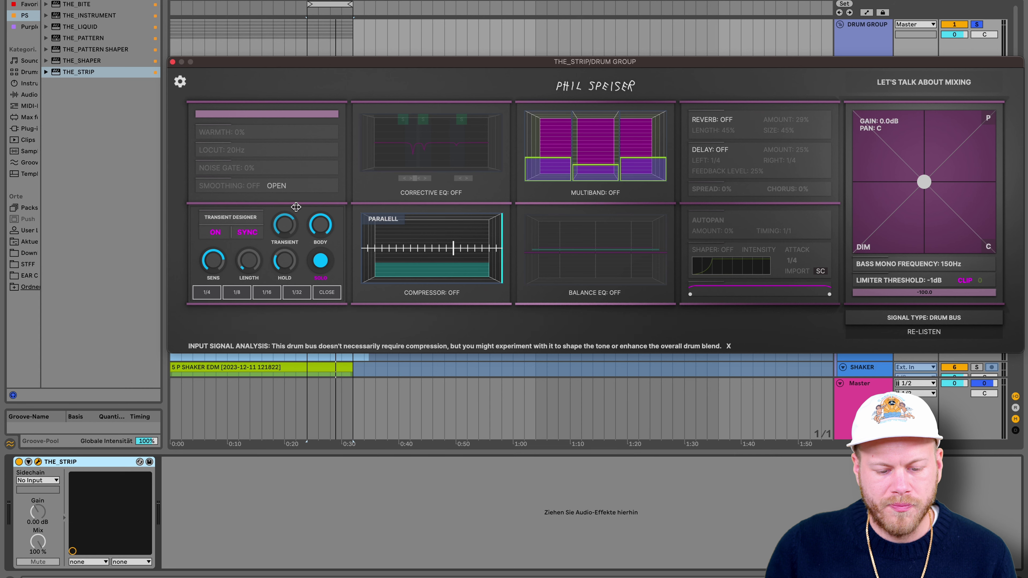
# - Turn off the Transient Designer's solo, compare it off and on, and adjust its transient amount, trying up to 200%
pyautogui.click(322, 256)
pyautogui.press('space')
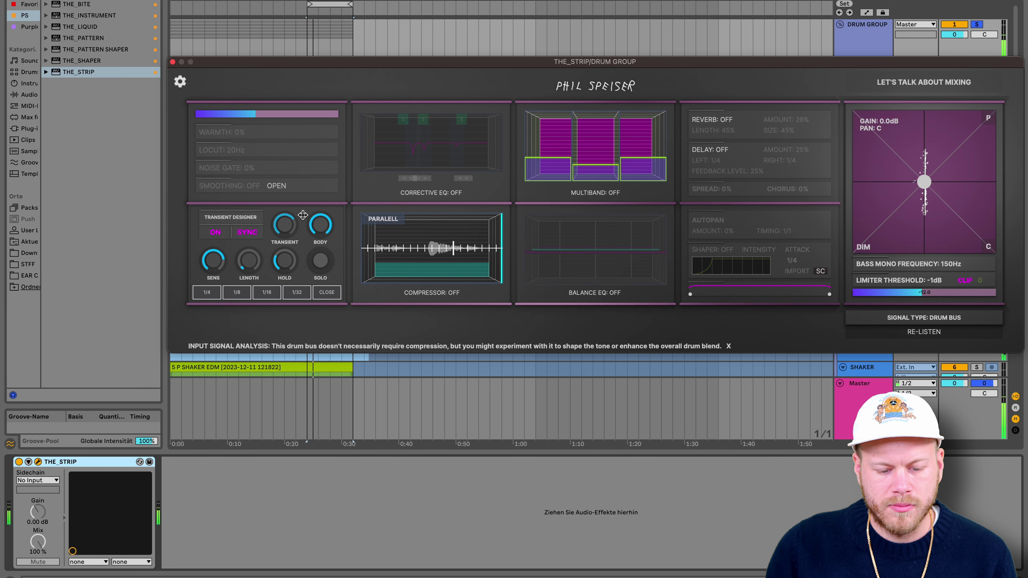
pyautogui.click(220, 232)
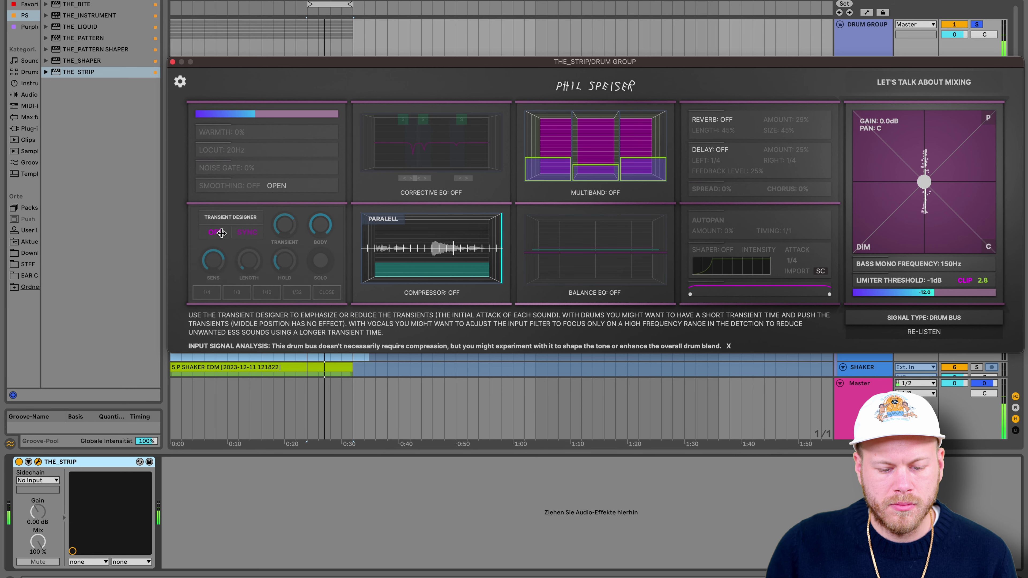
pyautogui.click(220, 232)
pyautogui.moveTo(282, 227); pyautogui.dragTo(290, 152)
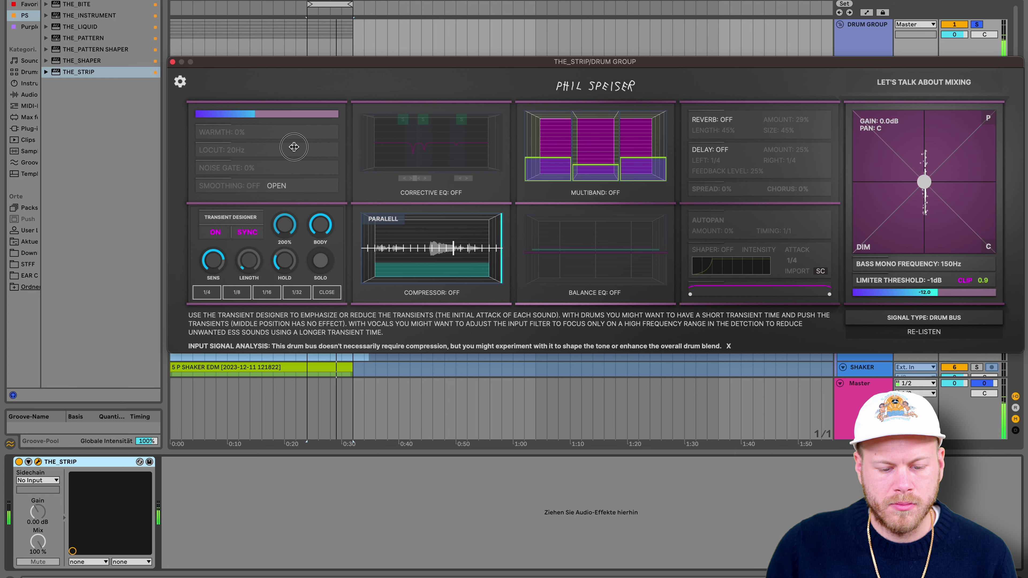
pyautogui.moveTo(293, 211); pyautogui.dragTo(324, 189)
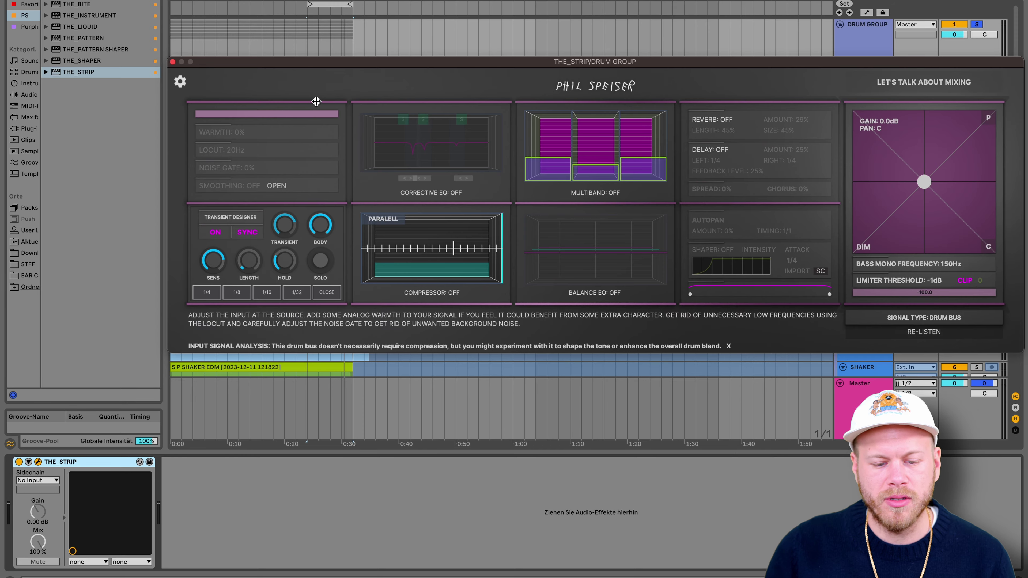
# - Move the plugin window out of the way and fold DRUM GROUP to expose the remaining tracks
pyautogui.moveTo(310, 63); pyautogui.dragTo(339, 347)
pyautogui.click(840, 25)
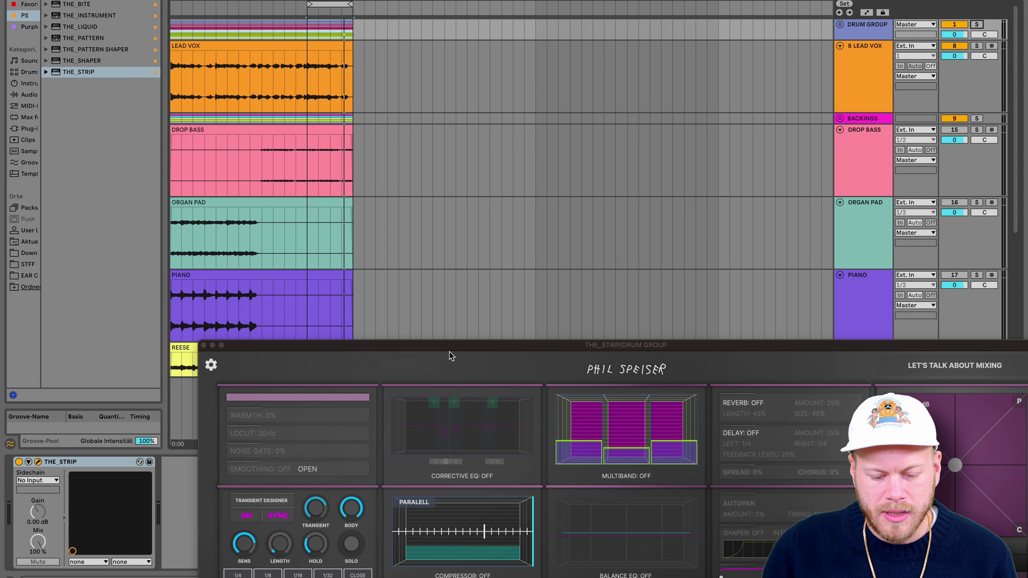
pyautogui.moveTo(449, 347); pyautogui.dragTo(453, 505)
pyautogui.scroll(-3, 424, 309)
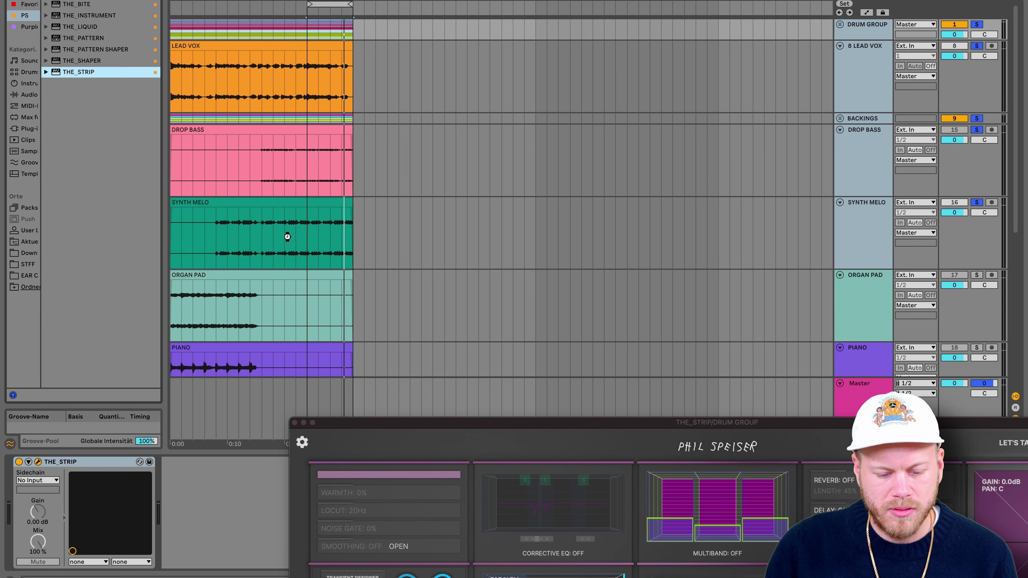
# - Set THE_STRIP on the SYNTH MELO track to the Synth Melody signal type and let it analyse the track during playback
pyautogui.click(287, 236)
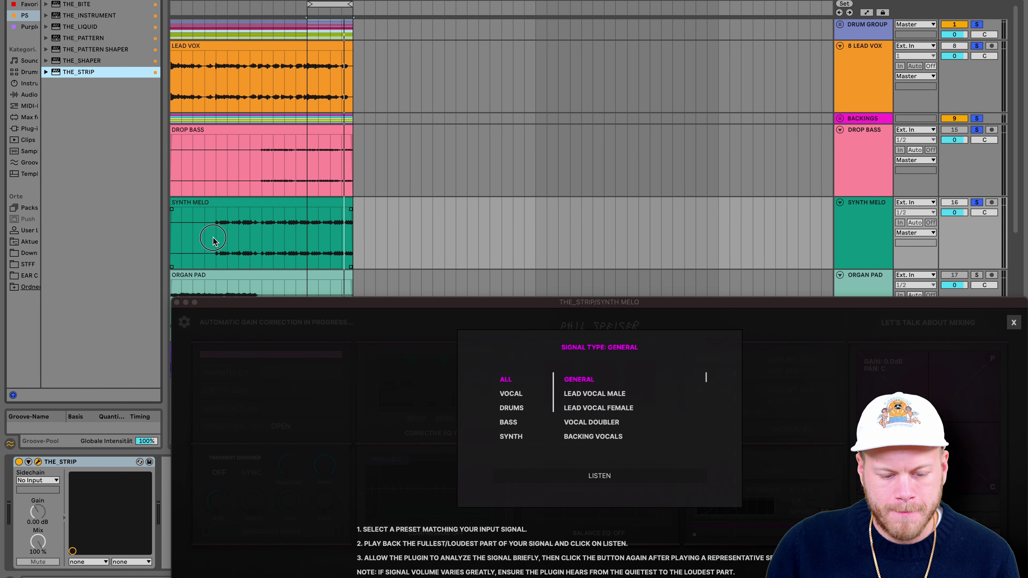
pyautogui.scroll(-2, 516, 411)
pyautogui.click(526, 409)
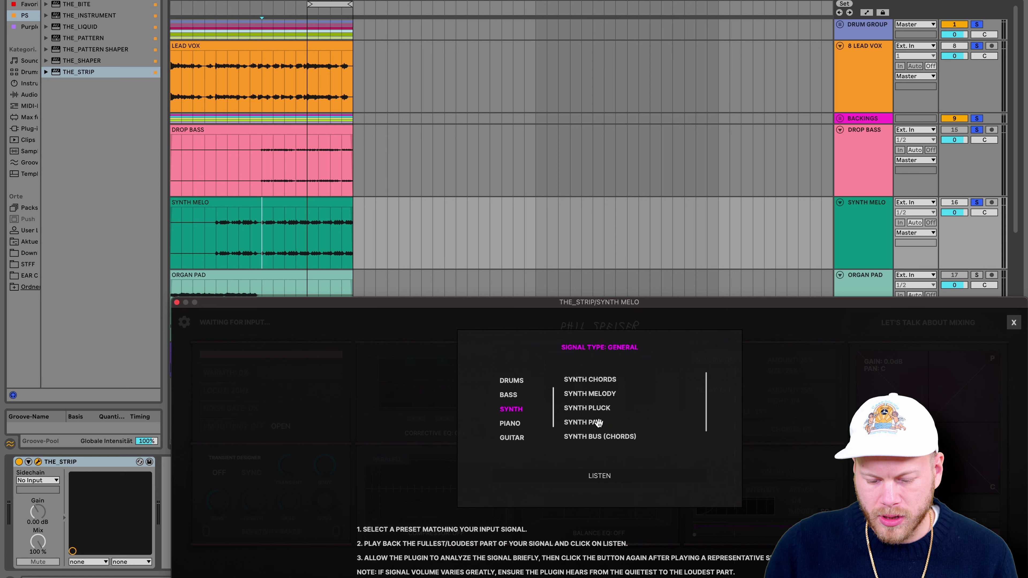
pyautogui.scroll(-1, 598, 422)
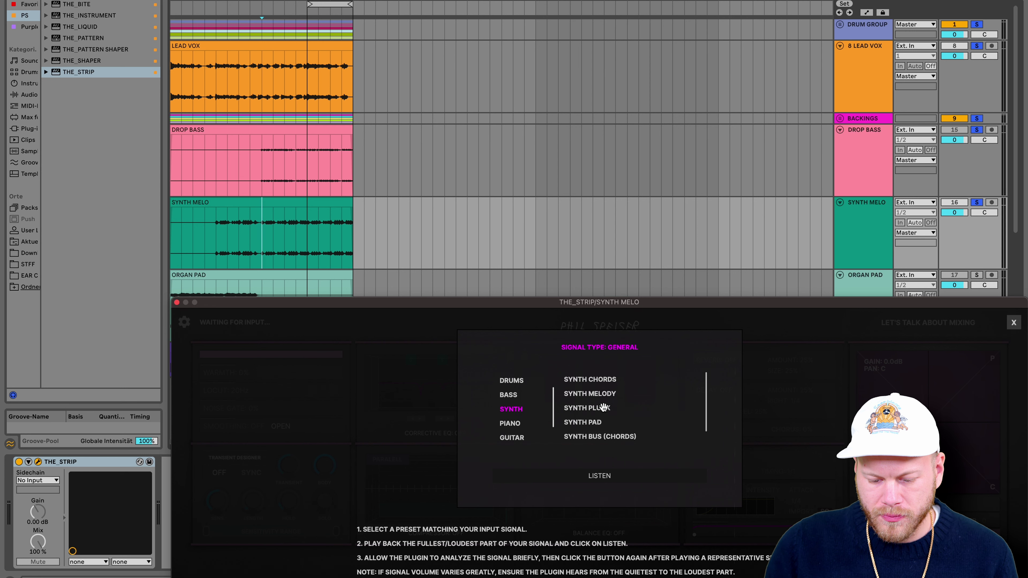
pyautogui.scroll(-1, 603, 407)
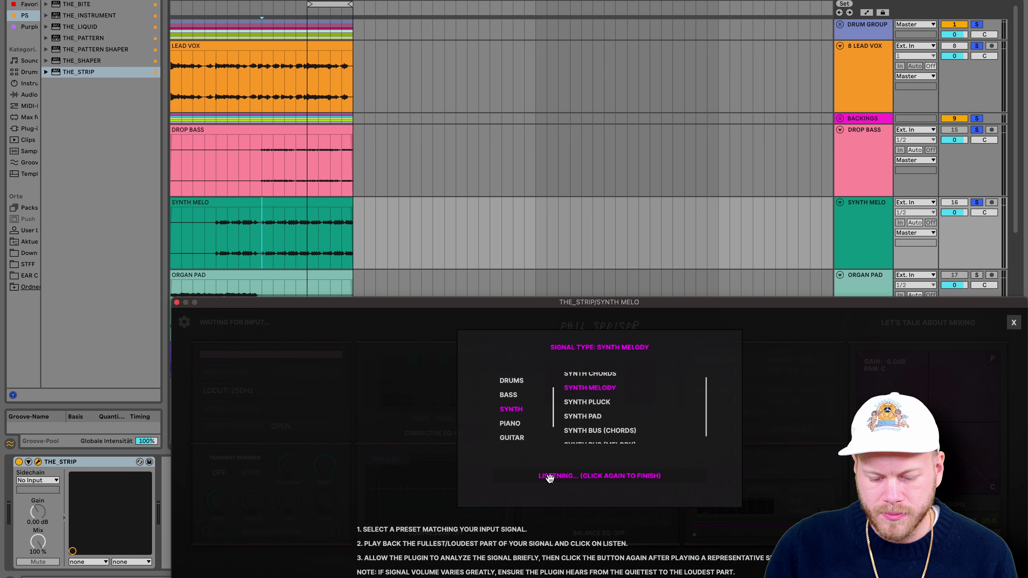
pyautogui.press('space')
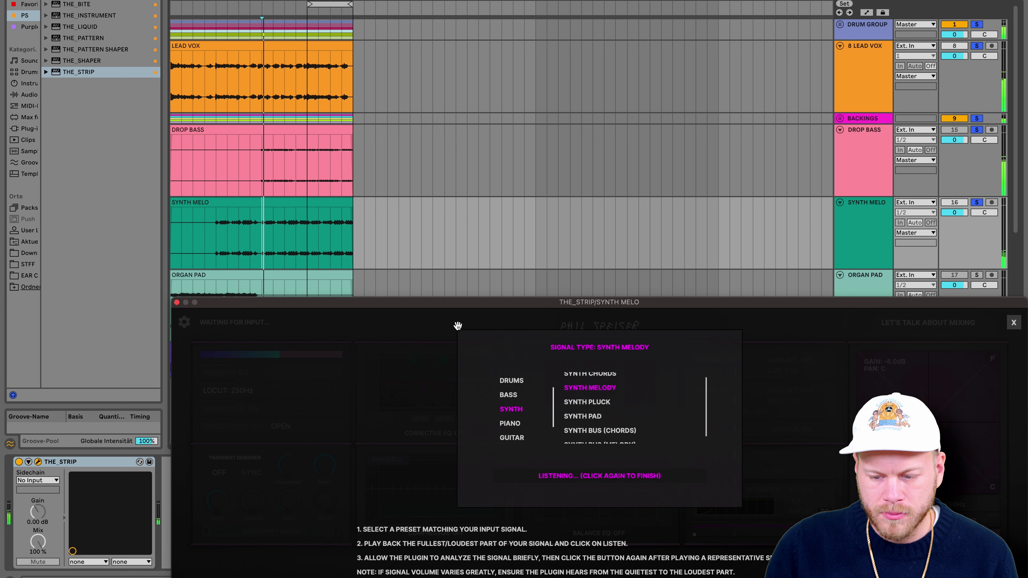
pyautogui.click(561, 476)
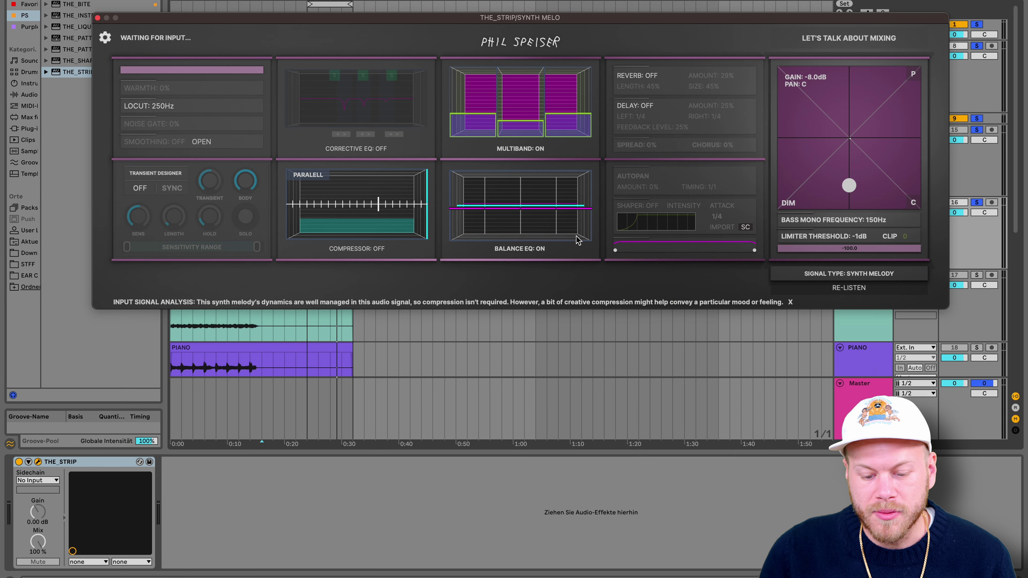
# - Switch on the synth melody's compressor and, during playback, lower the two lowest Balance EQ bands and raise the highest one
pyautogui.click(373, 250)
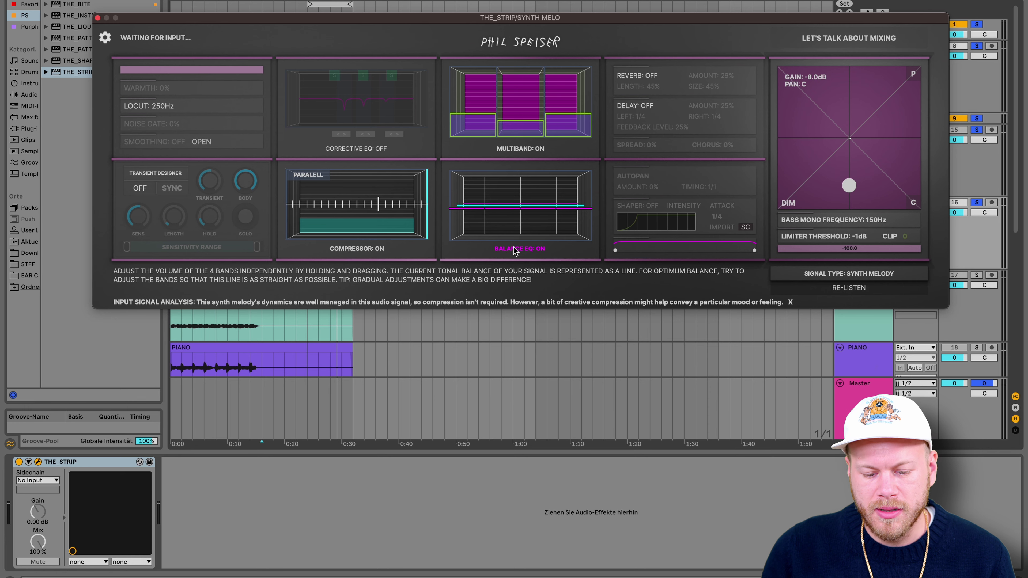
pyautogui.press('space')
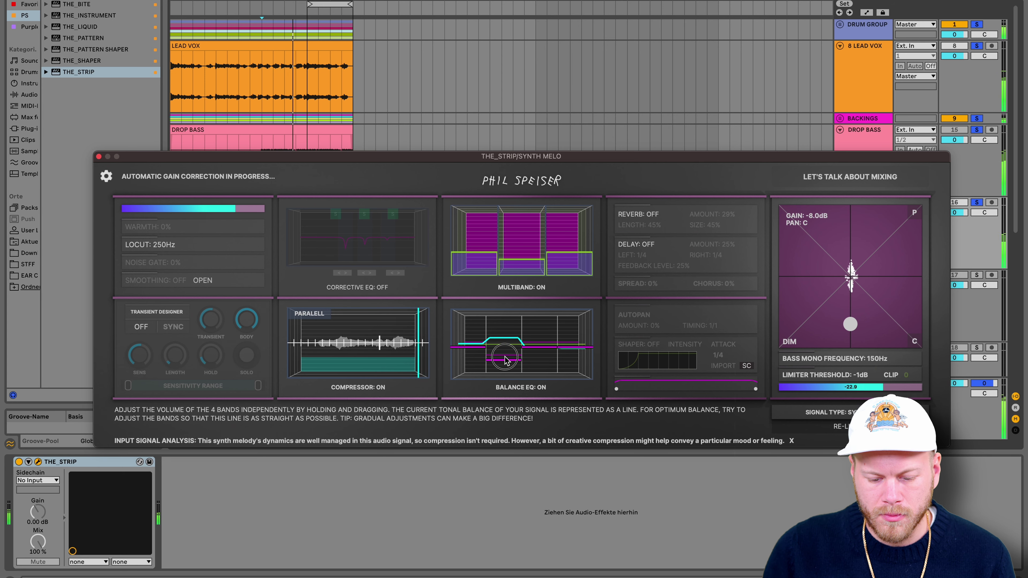
pyautogui.moveTo(565, 340); pyautogui.dragTo(566, 335)
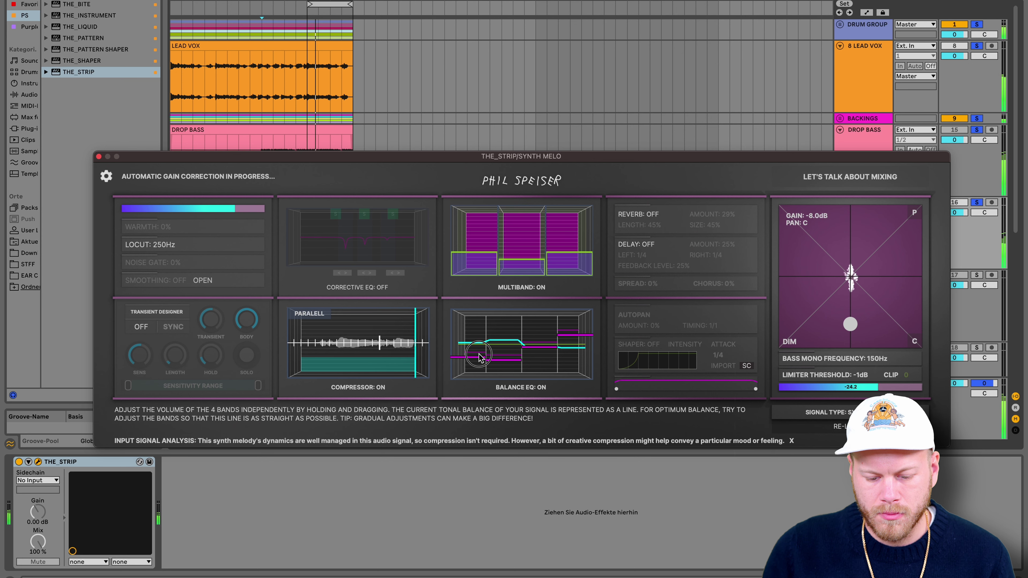
pyautogui.moveTo(480, 357); pyautogui.dragTo(482, 360)
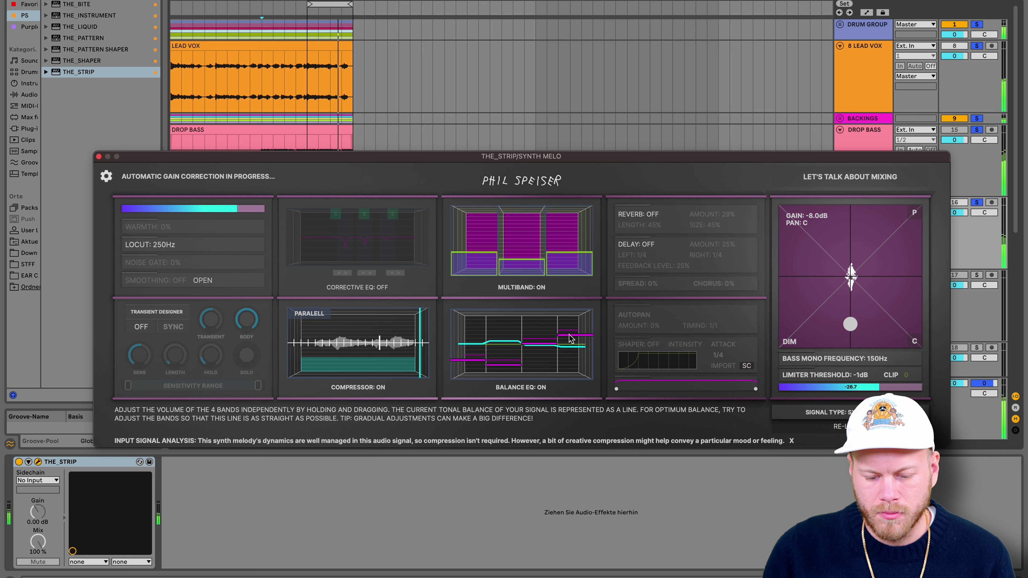
# - During playback, raise the synth melody's mid and high Multiband bands and fine-tune the second-lowest and highest Balance EQ bands
pyautogui.moveTo(516, 367); pyautogui.dragTo(510, 363)
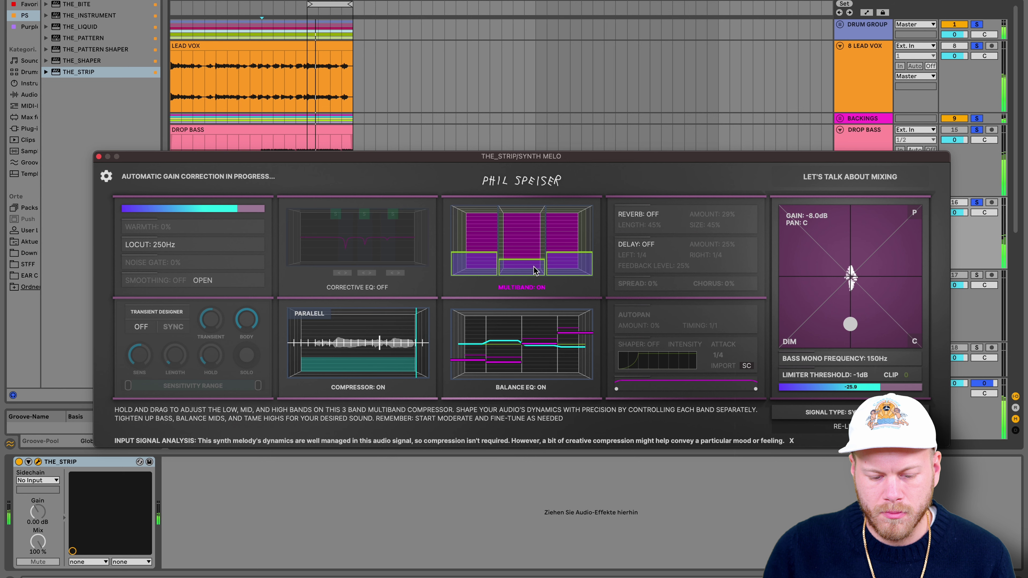
pyautogui.moveTo(530, 259); pyautogui.dragTo(568, 223)
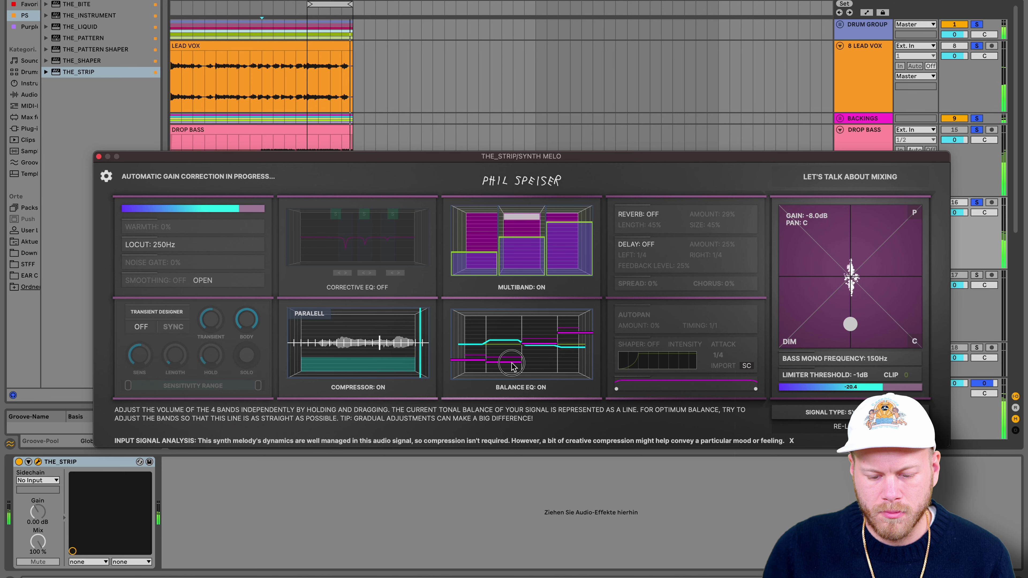
pyautogui.moveTo(515, 366); pyautogui.dragTo(514, 369)
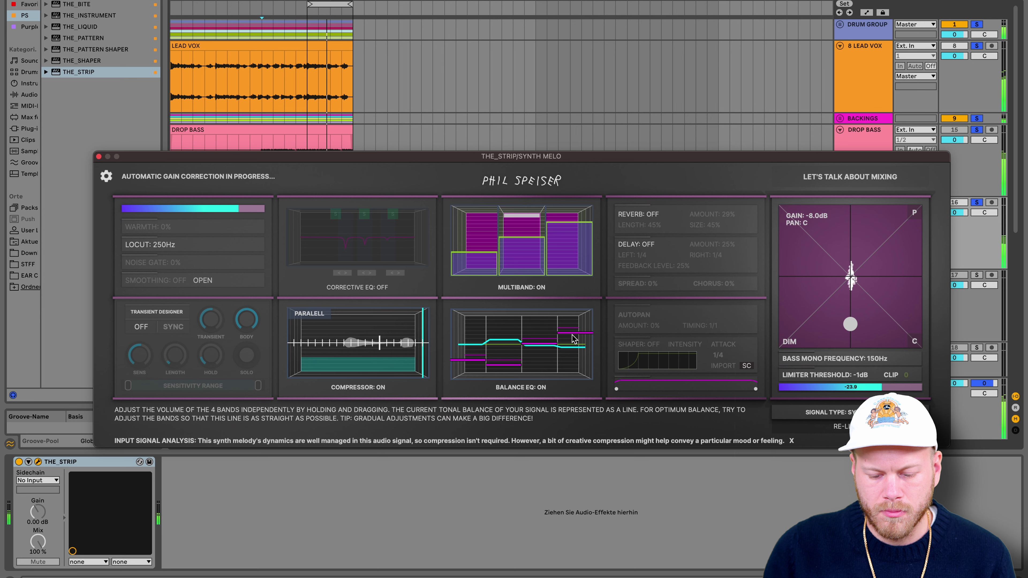
pyautogui.moveTo(567, 330); pyautogui.dragTo(574, 327)
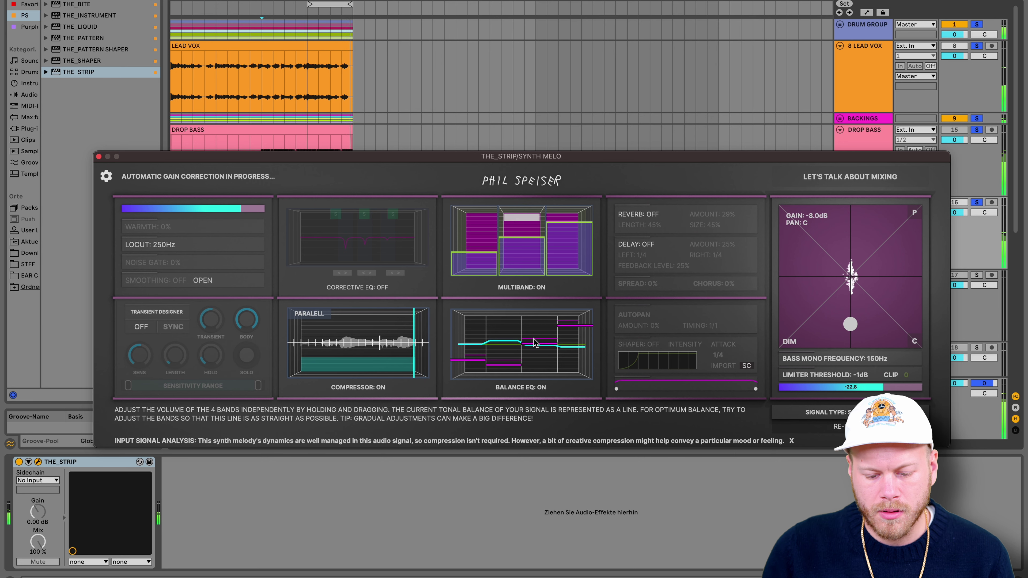
pyautogui.press('space')
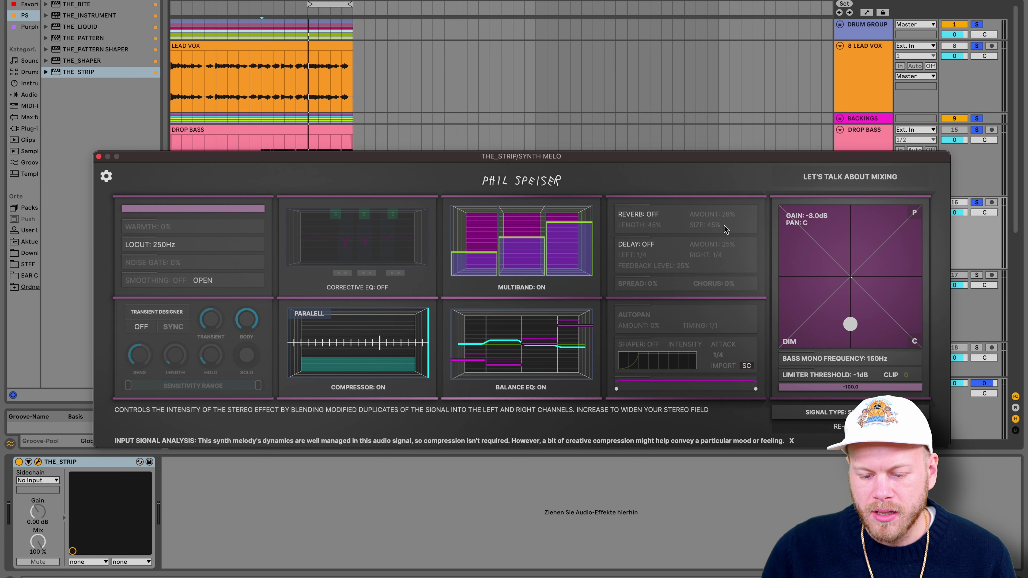
# - Switch on the synth melody's reverb at 29% and delay at 25%, play the section, and close the plugin window
pyautogui.click(656, 245)
pyautogui.press('space')
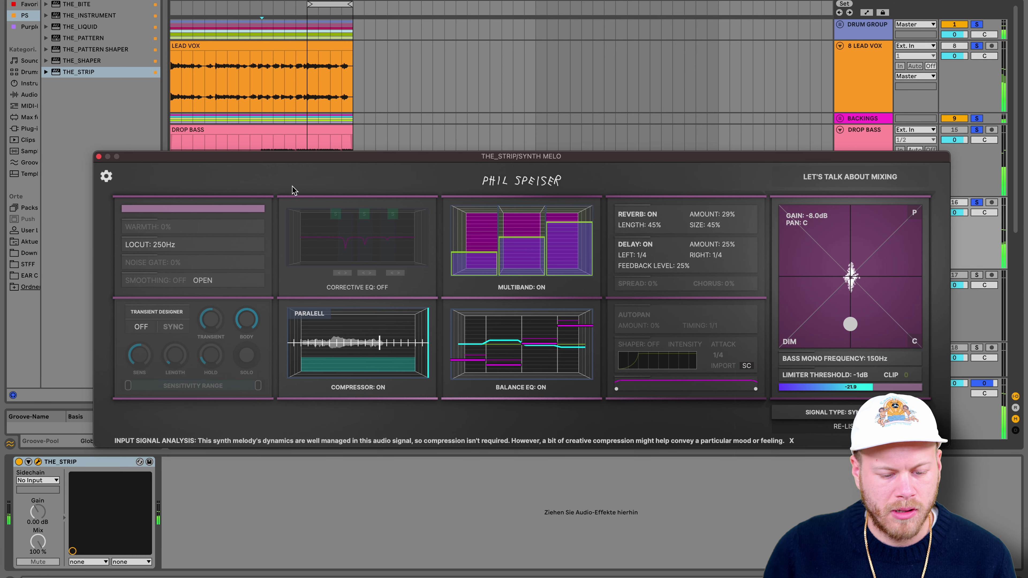
pyautogui.moveTo(265, 159); pyautogui.dragTo(566, 271)
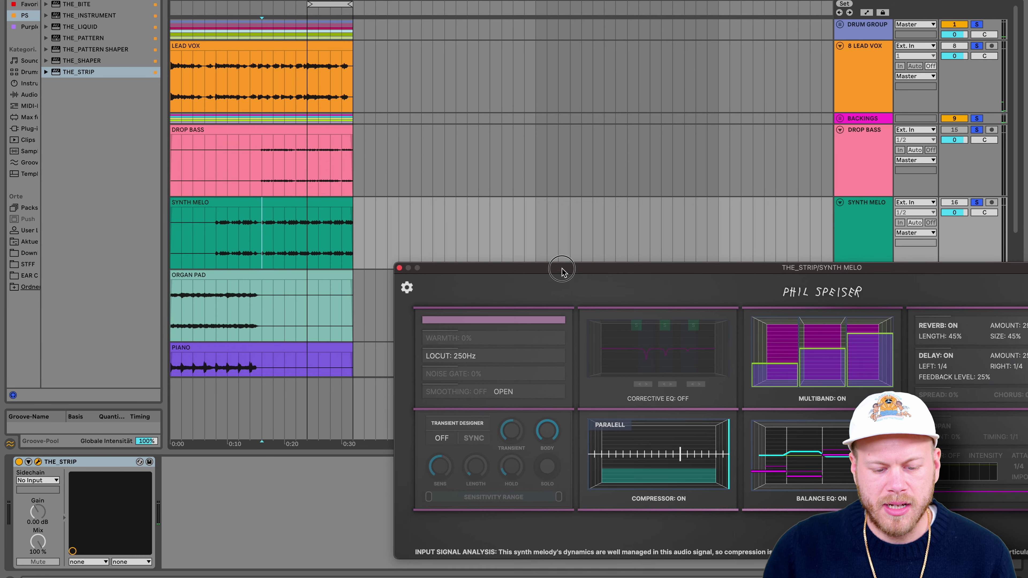
pyautogui.click(401, 268)
# - Move the PLUCK track up directly below the SYNTH MELO track
pyautogui.scroll(-10, 322, 280)
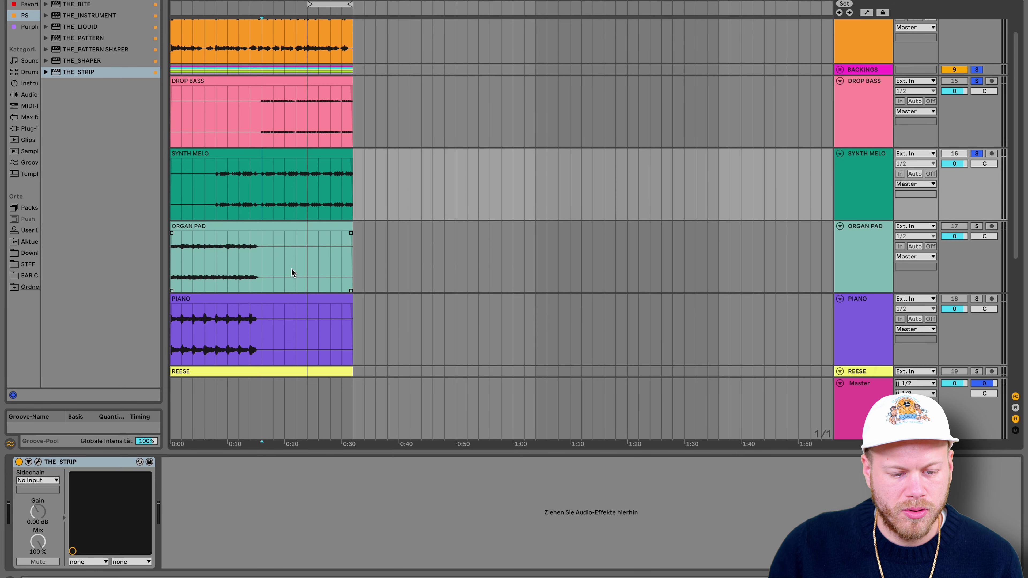
pyautogui.click(205, 259)
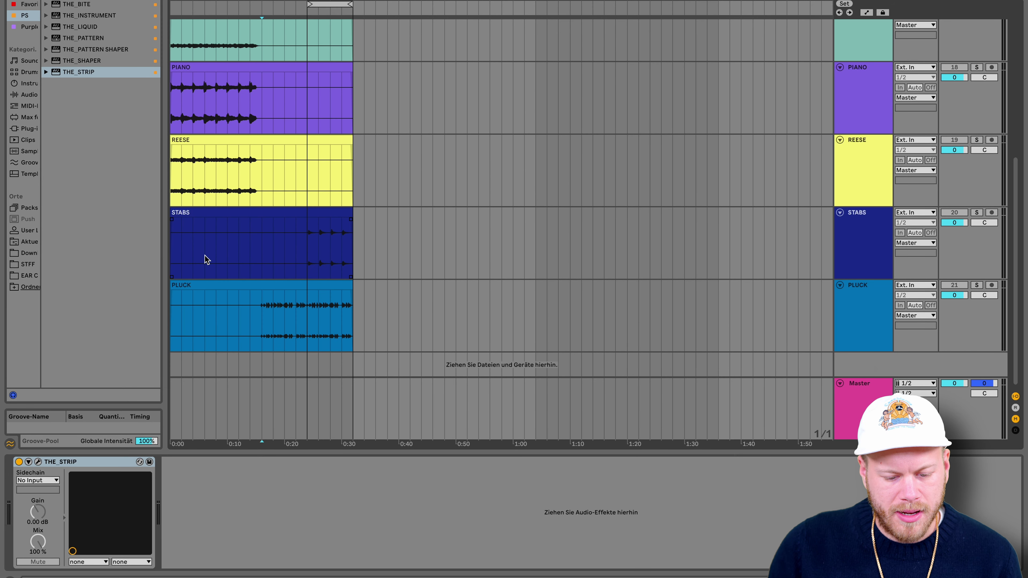
pyautogui.moveTo(875, 300); pyautogui.dragTo(862, 81)
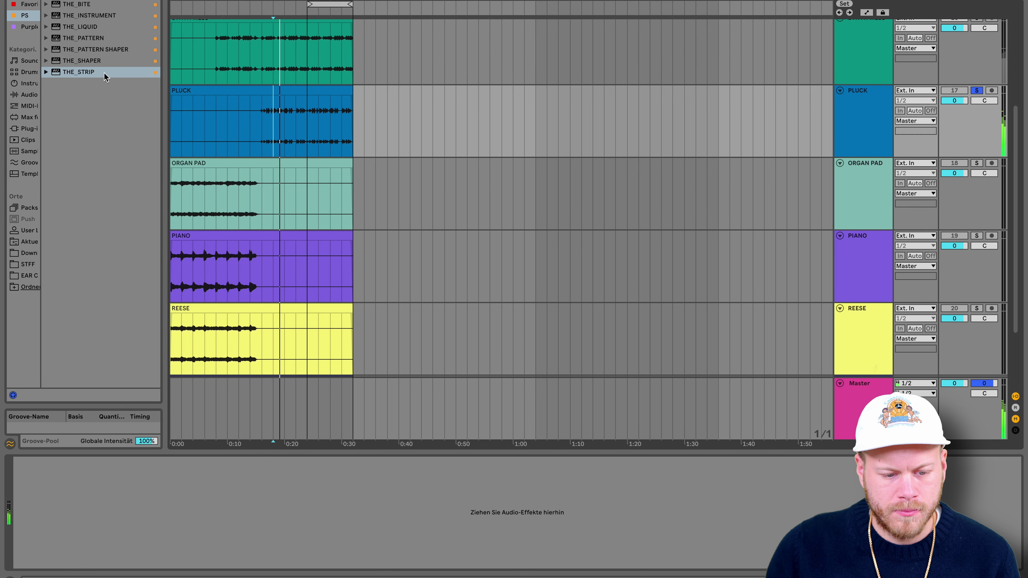
# - Select all tracks from PLUCK up to DRUM GROUP and solo them together
pyautogui.click(85, 75)
pyautogui.scroll(4, 871, 260)
pyautogui.click(871, 260)
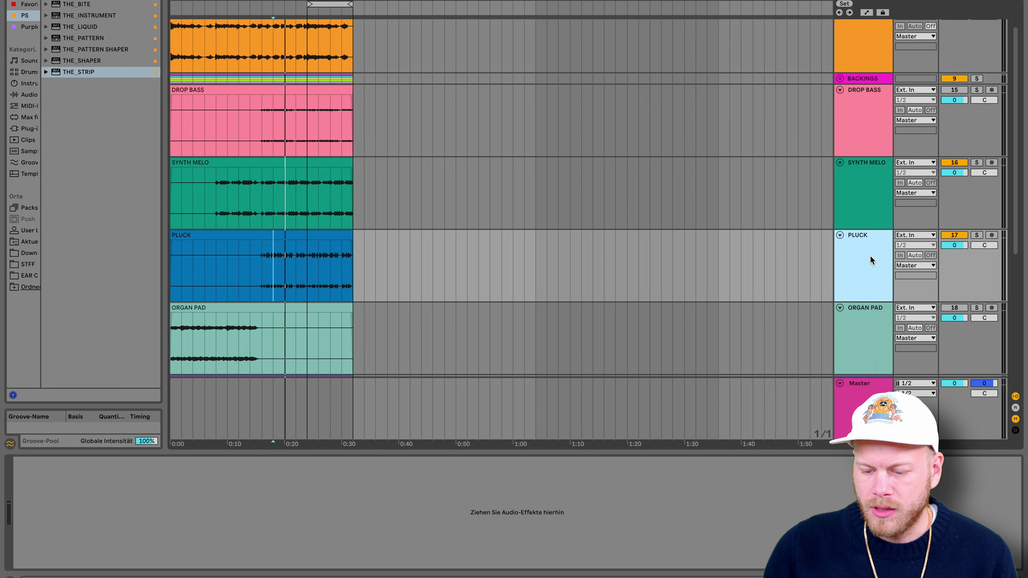
pyautogui.scroll(1, 858, 164)
pyautogui.keyDown('shift'); pyautogui.click(864, 26); pyautogui.keyUp('shift')
# - Add THE_STRIP to the PLUCK track and choose the Synth Pluck signal type
pyautogui.moveTo(83, 73); pyautogui.dragTo(234, 233)
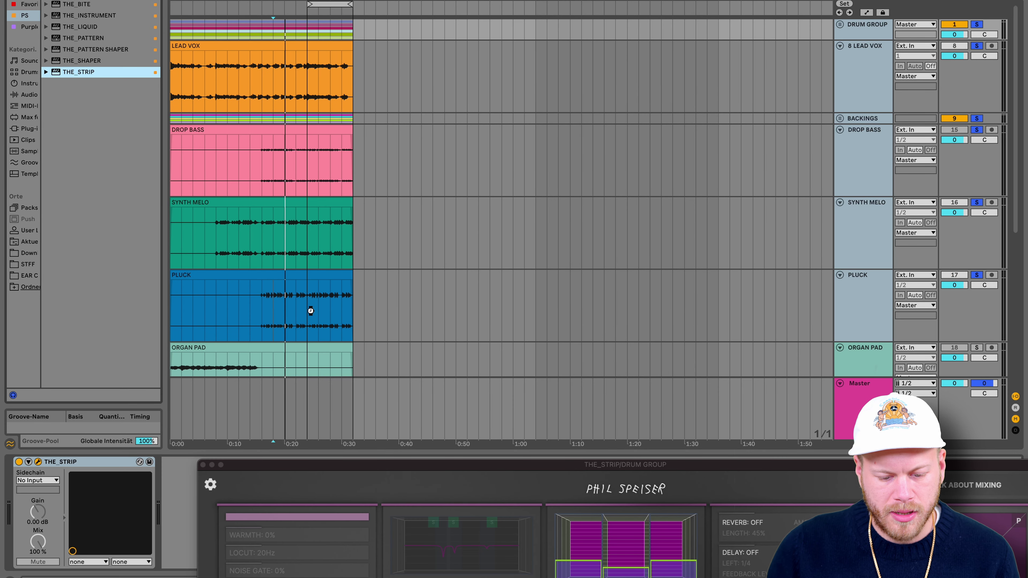
pyautogui.moveTo(311, 310); pyautogui.dragTo(311, 310)
pyautogui.click(530, 175)
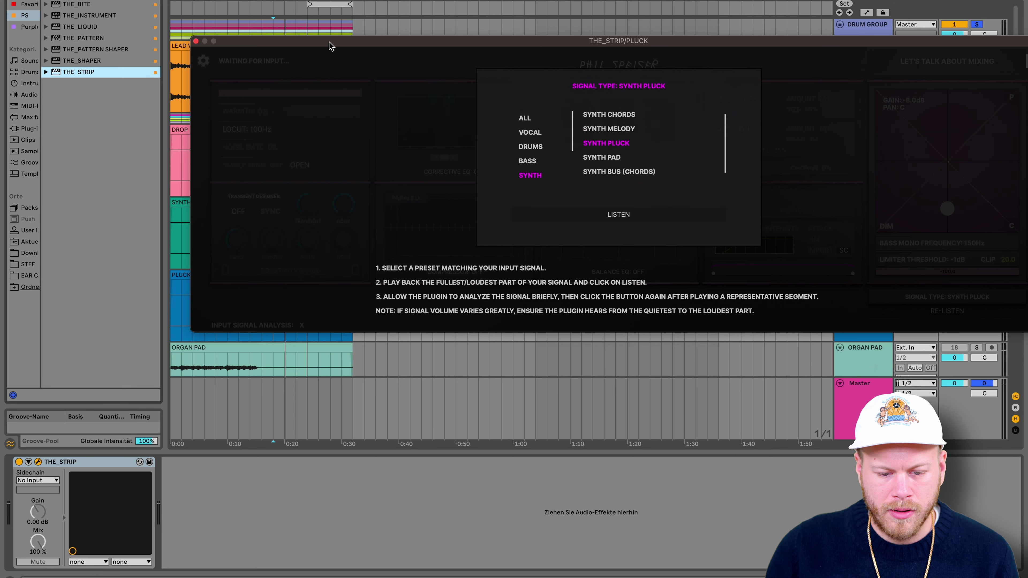
# - Let THE_STRIP analyse the pluck during playback, repositioning its window so the controls are in view
pyautogui.moveTo(330, 45); pyautogui.dragTo(284, 339)
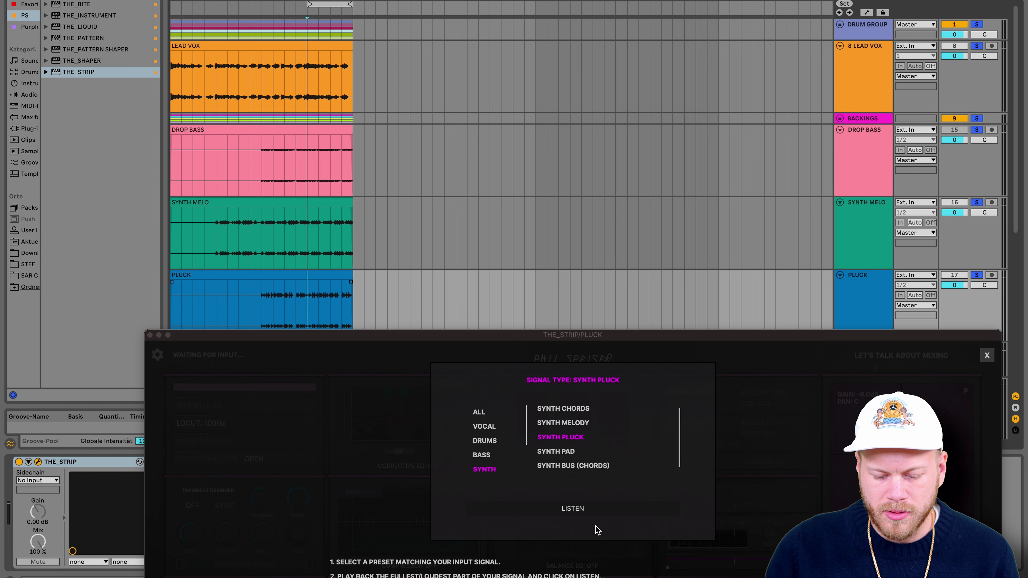
pyautogui.click(583, 510)
pyautogui.press('space')
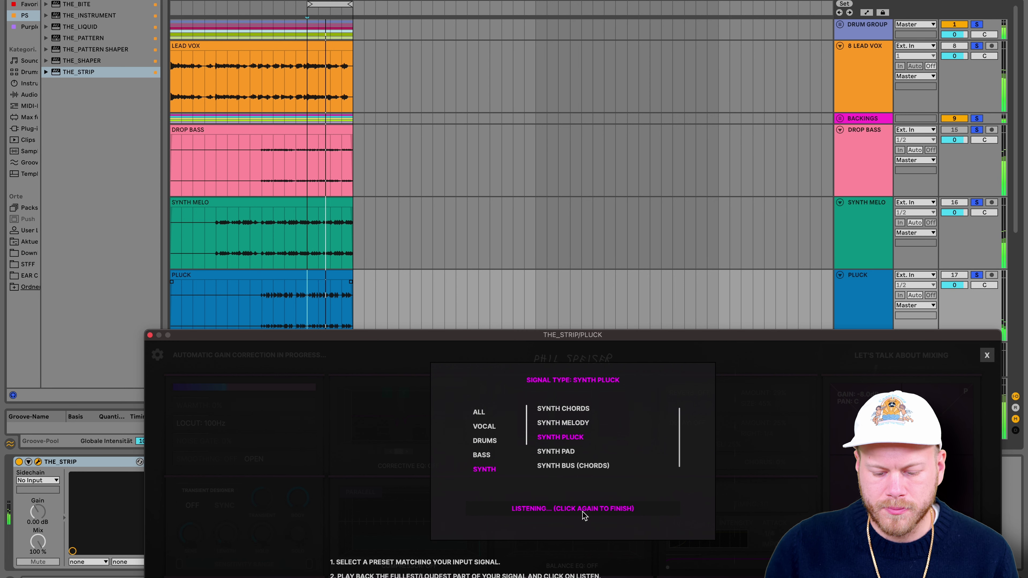
pyautogui.click(583, 511)
pyautogui.moveTo(515, 335); pyautogui.dragTo(469, 4)
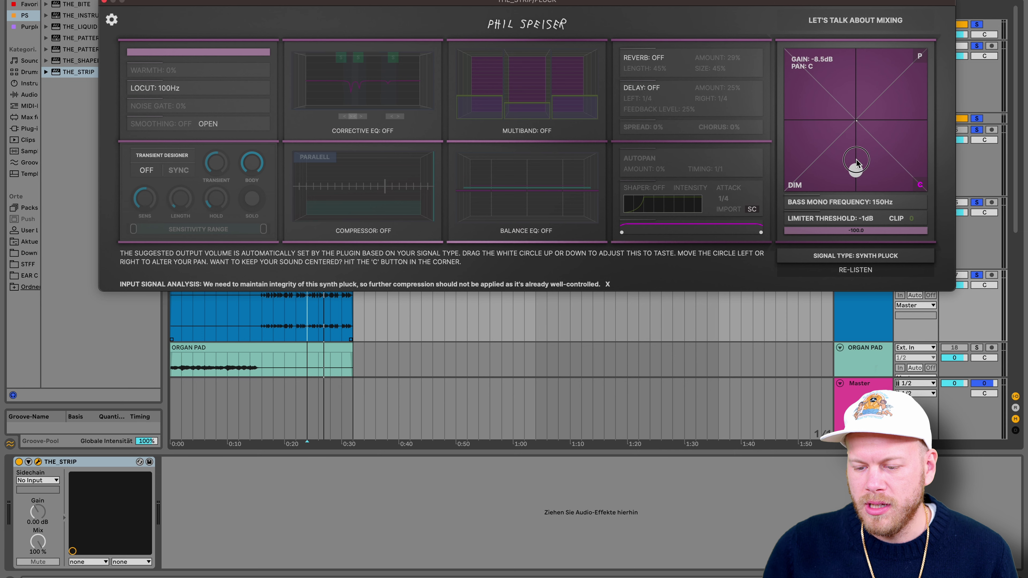
# - Try the pluck's gain at -0.4 dB with centred pan, play the section, and lower the gain to -6.0 dB
pyautogui.moveTo(855, 124)
pyautogui.mouseDown()
pyautogui.moveTo(902, 108)
pyautogui.moveTo(908, 82)
pyautogui.moveTo(855, 138)
pyautogui.moveTo(872, 123)
pyautogui.mouseUp()
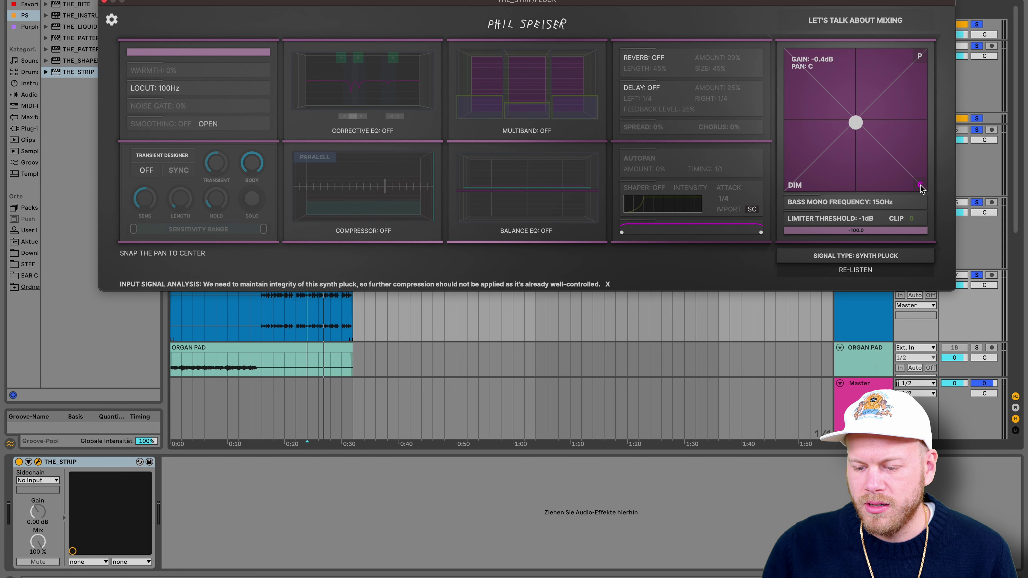
pyautogui.press('space')
pyautogui.moveTo(854, 123); pyautogui.dragTo(852, 160)
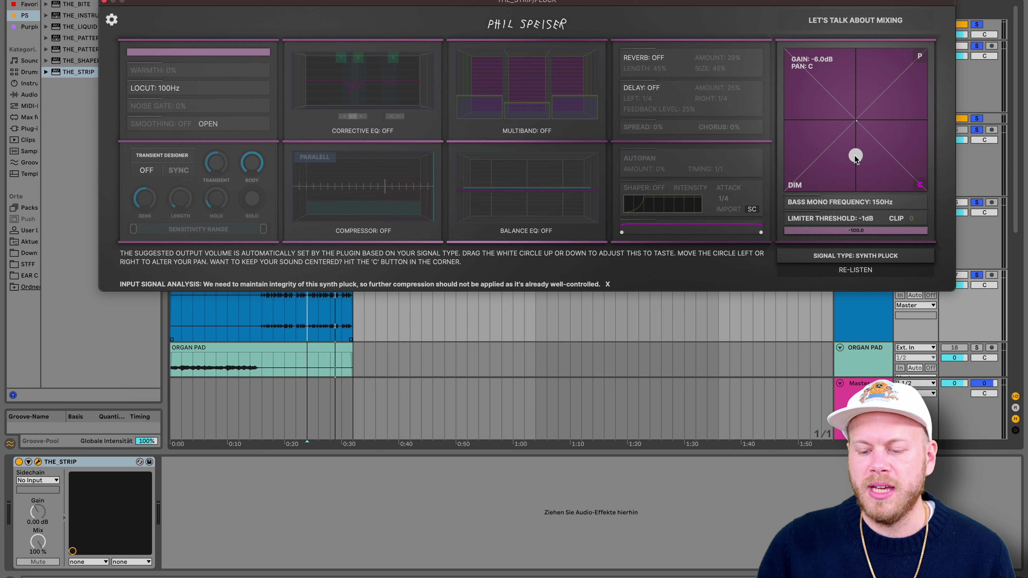
# - Raise the pluck's gain to 12.0 dB, bring it down to 3.3 dB by ear during playback, and stop playback
pyautogui.moveTo(856, 159); pyautogui.dragTo(857, 55)
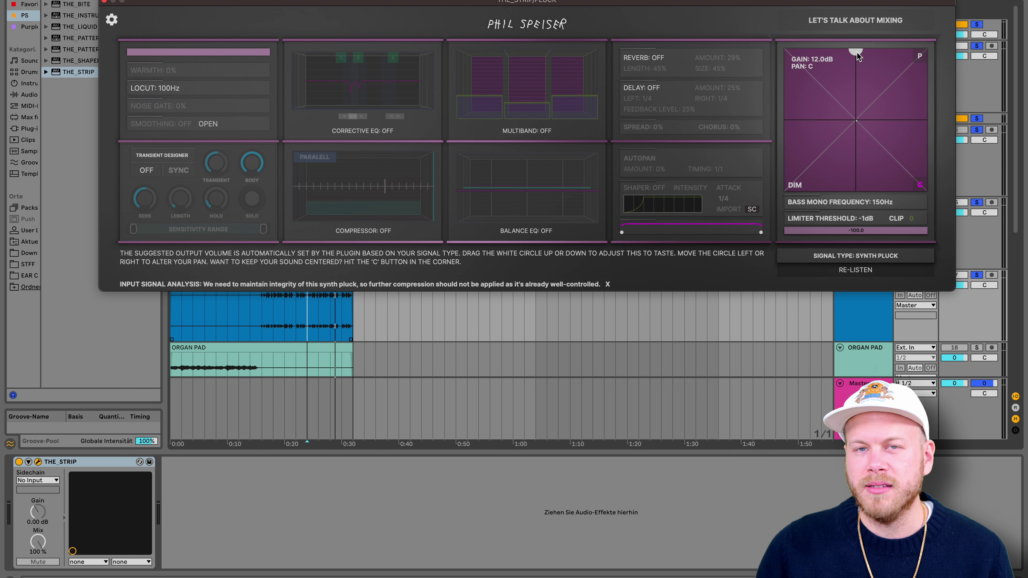
pyautogui.press('space')
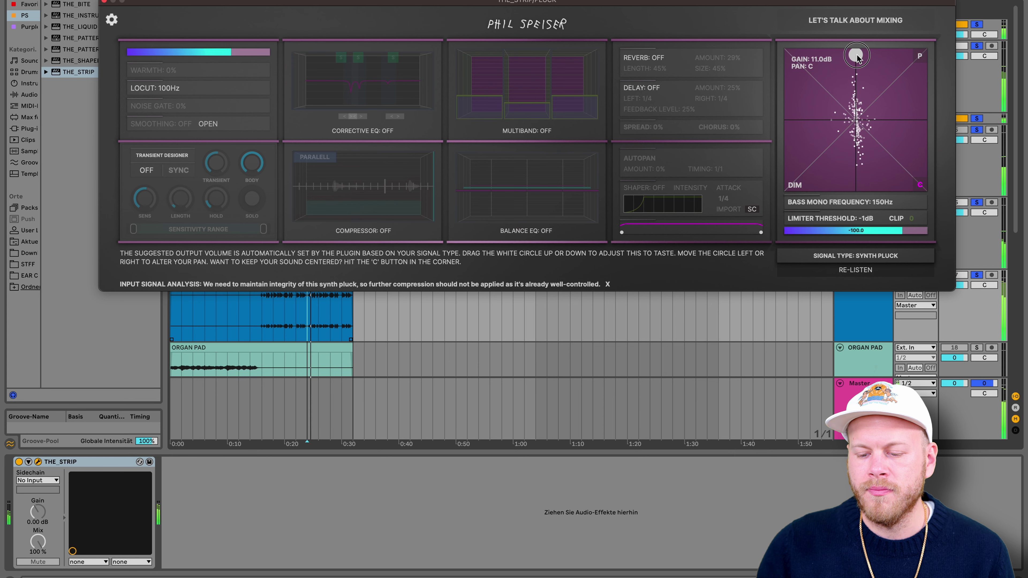
pyautogui.moveTo(857, 51); pyautogui.dragTo(855, 102)
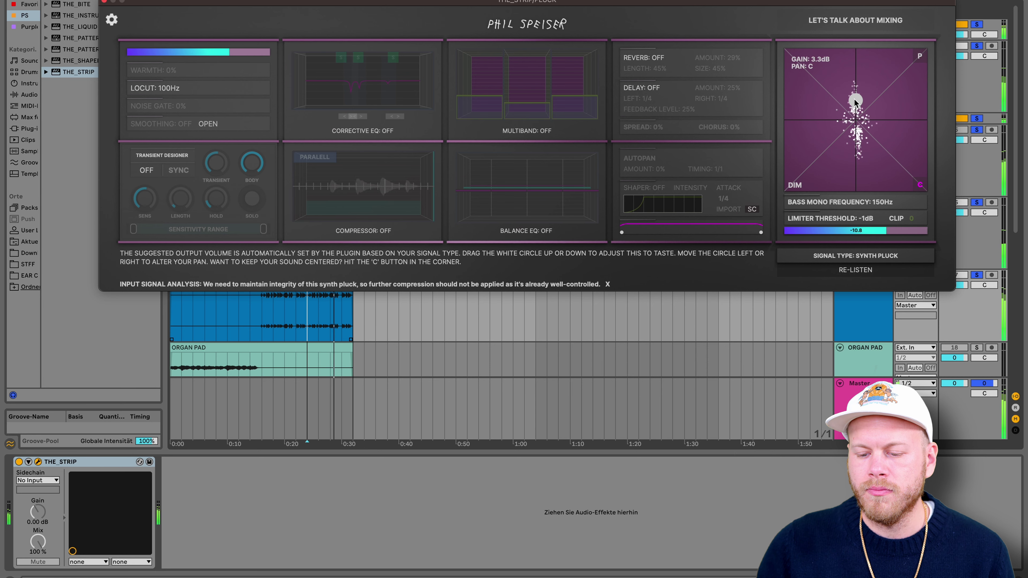
pyautogui.press('space')
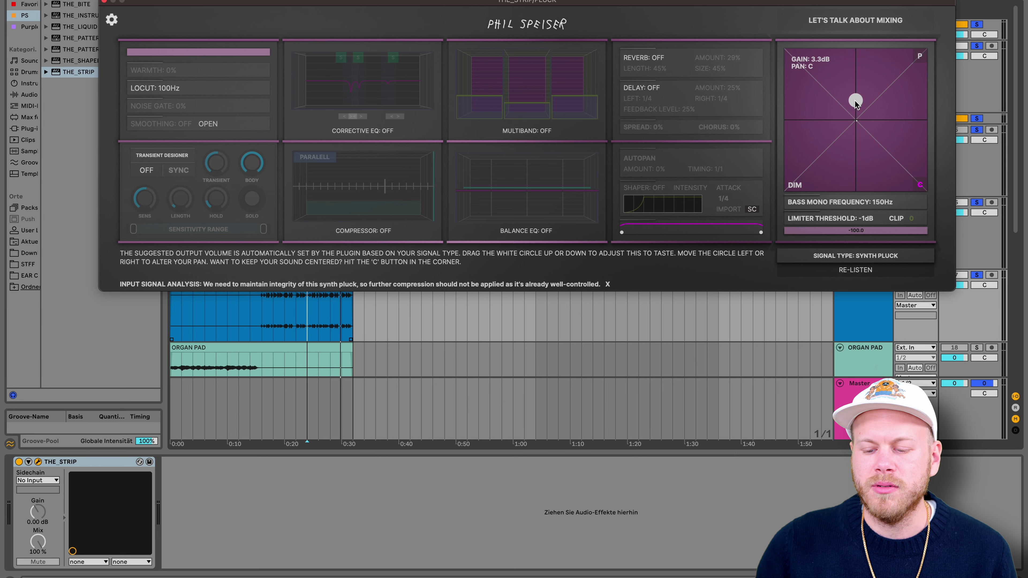
# - Drop the pluck's gain to -11.0 dB, raise it by ear to -2.2 dB, and settle it at 0.8 dB
pyautogui.moveTo(854, 100); pyautogui.dragTo(854, 191)
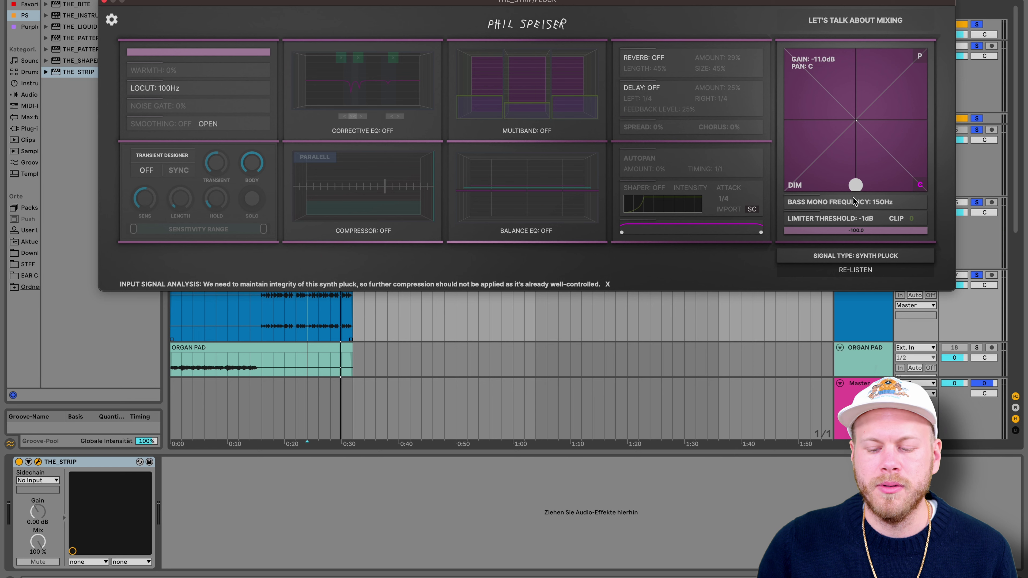
pyautogui.press('space')
pyautogui.moveTo(854, 186); pyautogui.dragTo(844, 136)
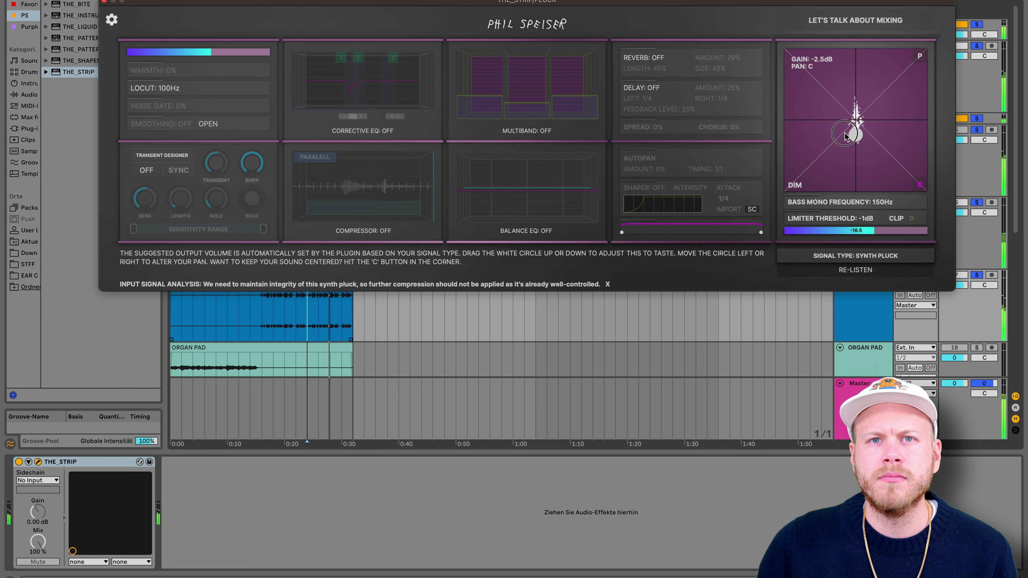
pyautogui.press('space')
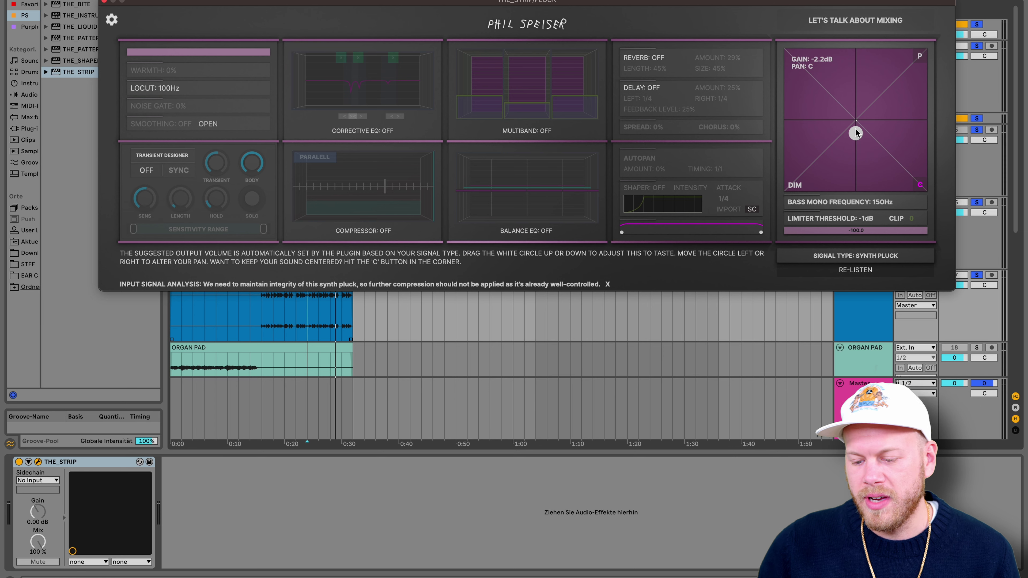
pyautogui.moveTo(855, 134); pyautogui.dragTo(854, 116)
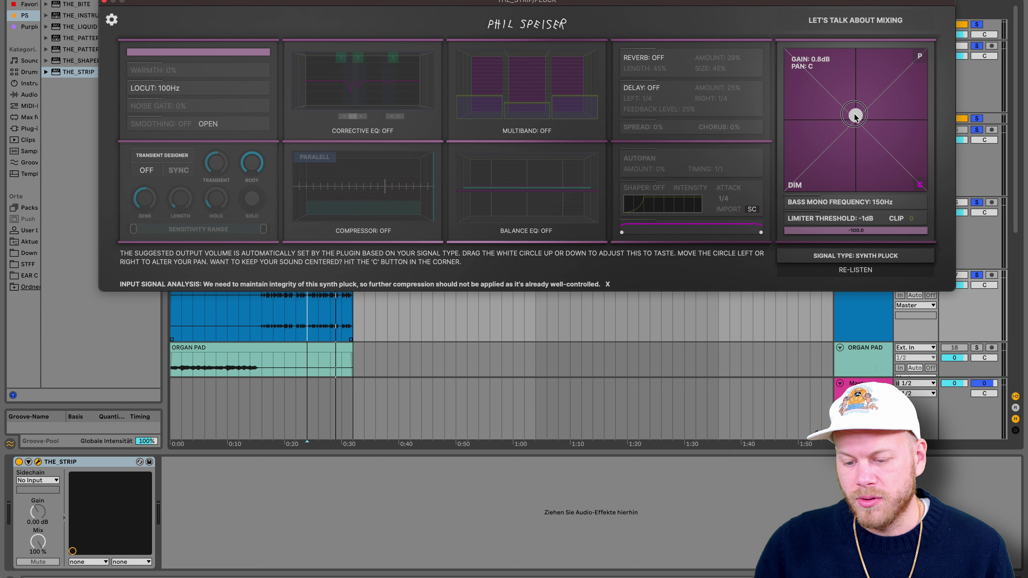
pyautogui.press('space')
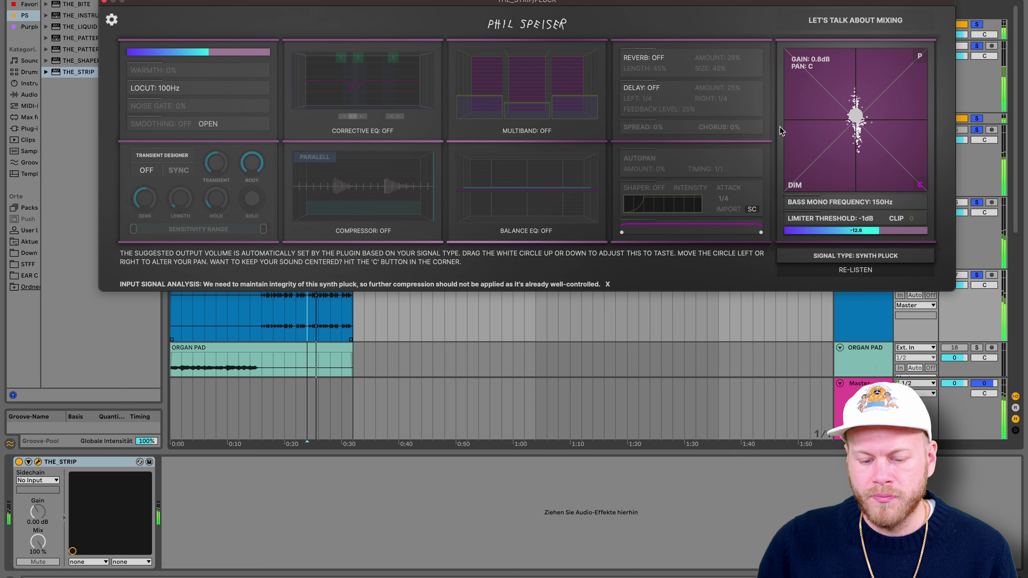
# - Switch on the pluck's Balance EQ and, playing from an earlier point, lower the two lowest bands and raise the highest one
pyautogui.click(526, 231)
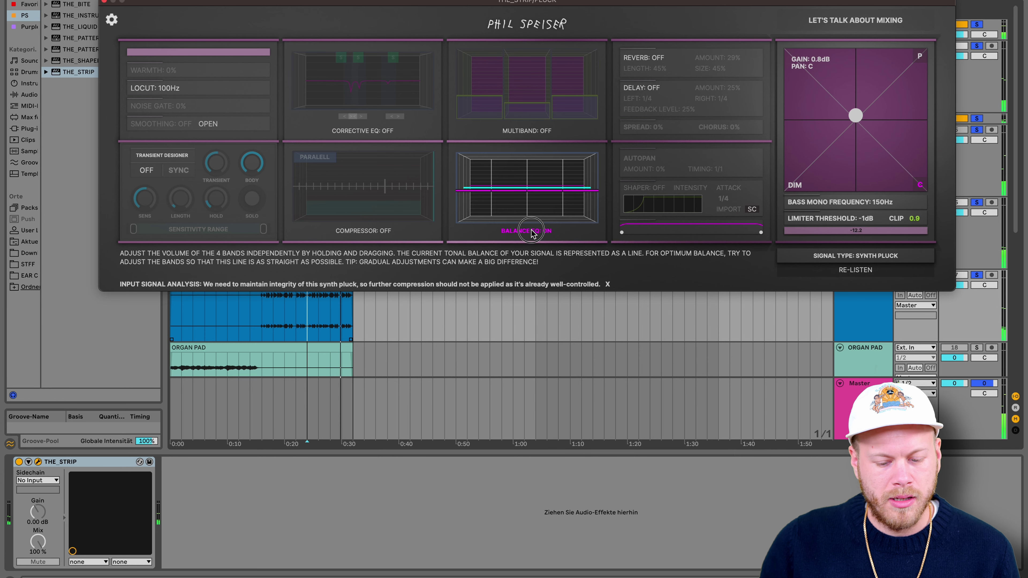
pyautogui.click(277, 306)
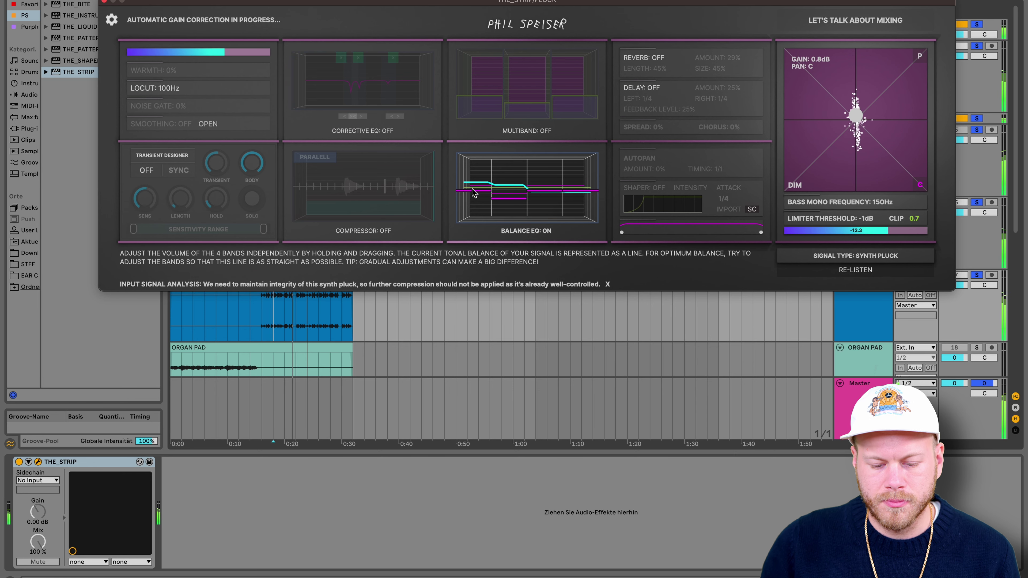
pyautogui.moveTo(471, 190)
pyautogui.mouseDown()
pyautogui.moveTo(473, 206)
pyautogui.moveTo(507, 202)
pyautogui.mouseUp()
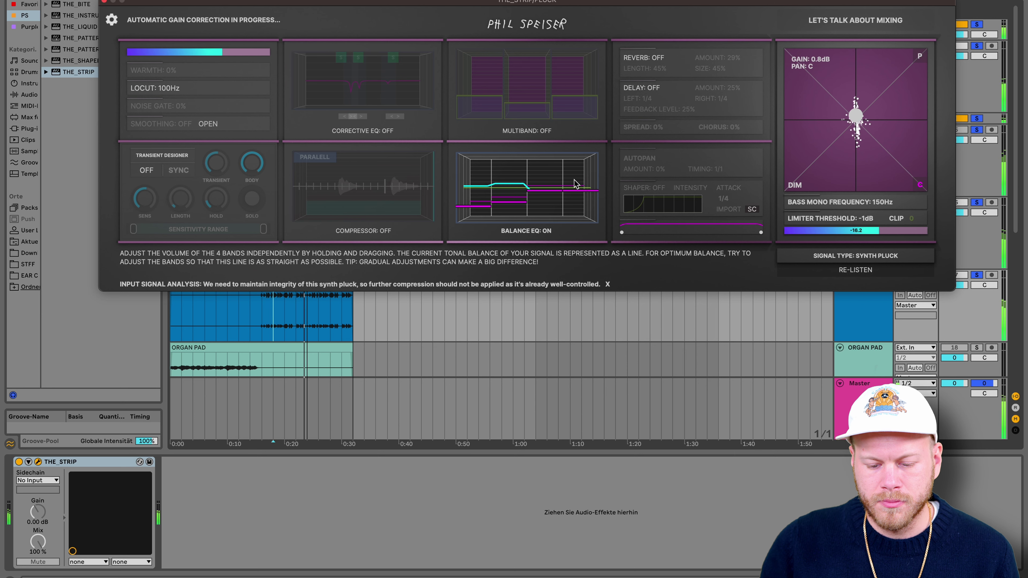
pyautogui.moveTo(580, 184); pyautogui.dragTo(485, 211)
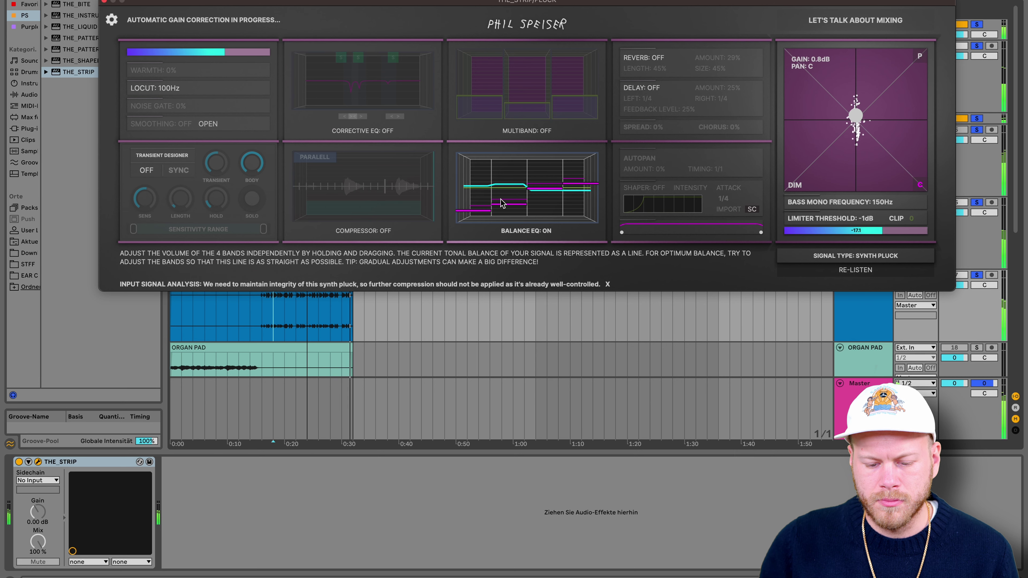
# - Switch on the pluck's delay at 25% with 1/4 timing on both sides and close the plugin window
pyautogui.click(654, 90)
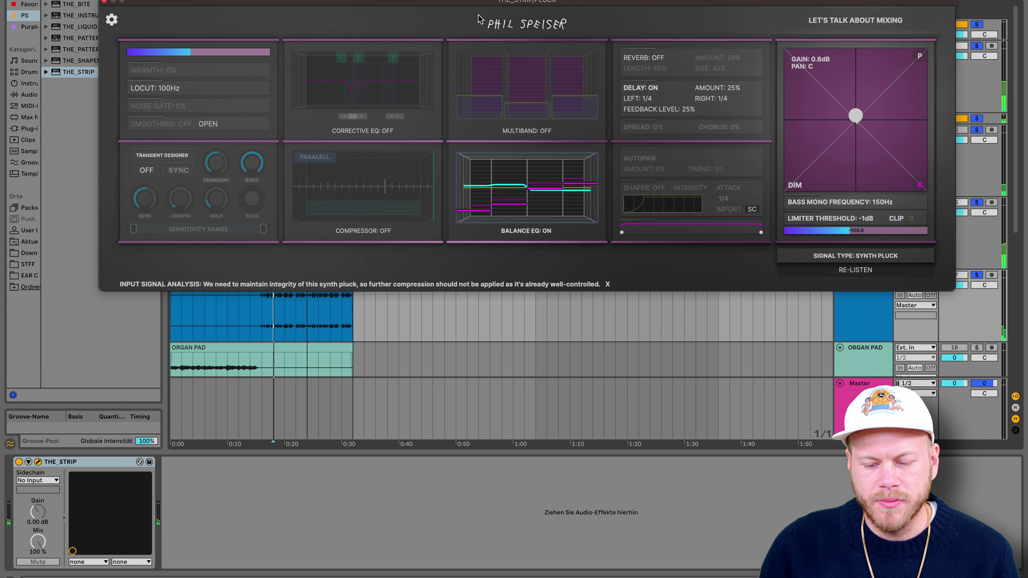
pyautogui.click(460, 5)
pyautogui.moveTo(460, 6); pyautogui.dragTo(609, 101)
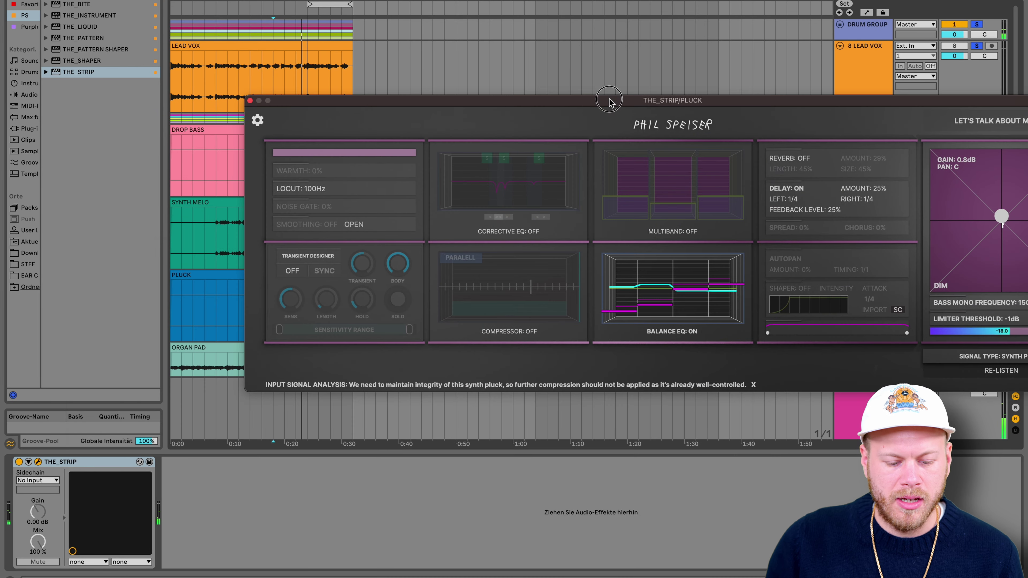
pyautogui.click(250, 100)
pyautogui.scroll(-5, 346, 215)
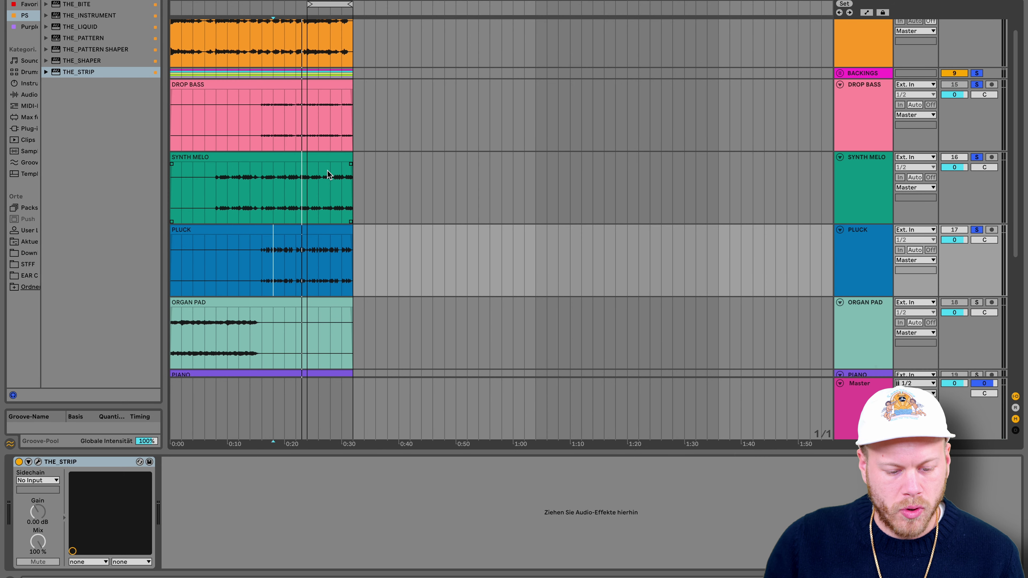
pyautogui.scroll(-5, 317, 198)
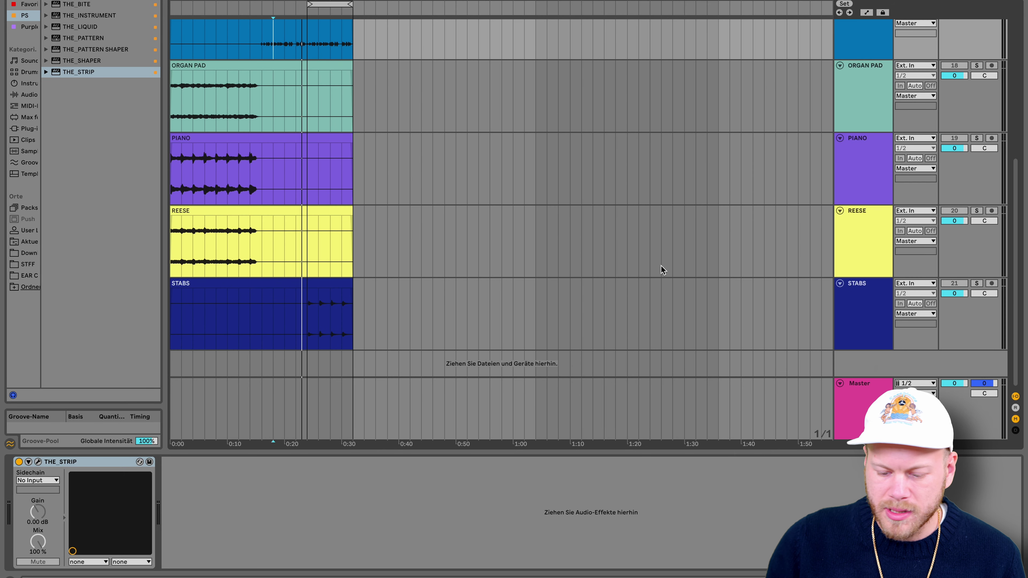
# - Move the STABS track above PLUCK, solo it and load THE_STRIP onto it
pyautogui.moveTo(863, 306); pyautogui.dragTo(865, 78)
pyautogui.moveTo(150, 70); pyautogui.dragTo(305, 118)
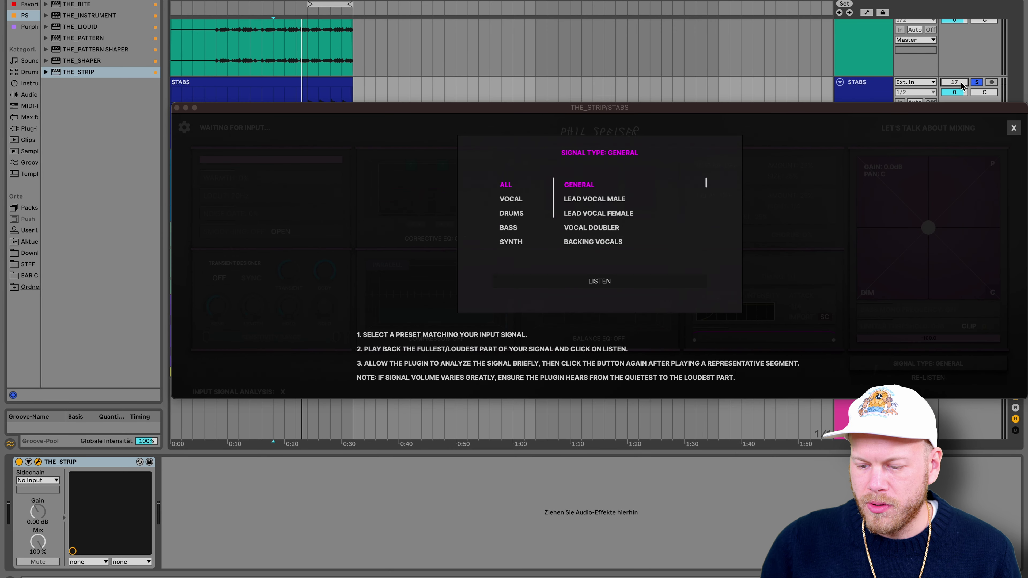
# - Choose Synth Chords as the signal type for the stabs in THE_STRIP
pyautogui.moveTo(510, 108); pyautogui.dragTo(486, 198)
pyautogui.click(486, 332)
pyautogui.scroll(-1, 594, 302)
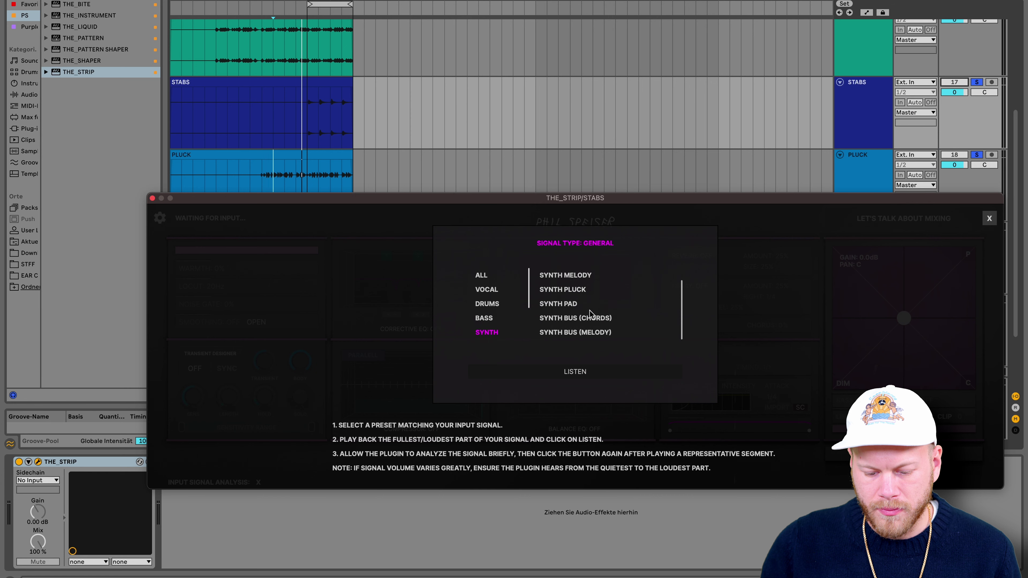
pyautogui.scroll(1, 590, 314)
pyautogui.click(566, 275)
pyautogui.moveTo(361, 199); pyautogui.dragTo(342, 275)
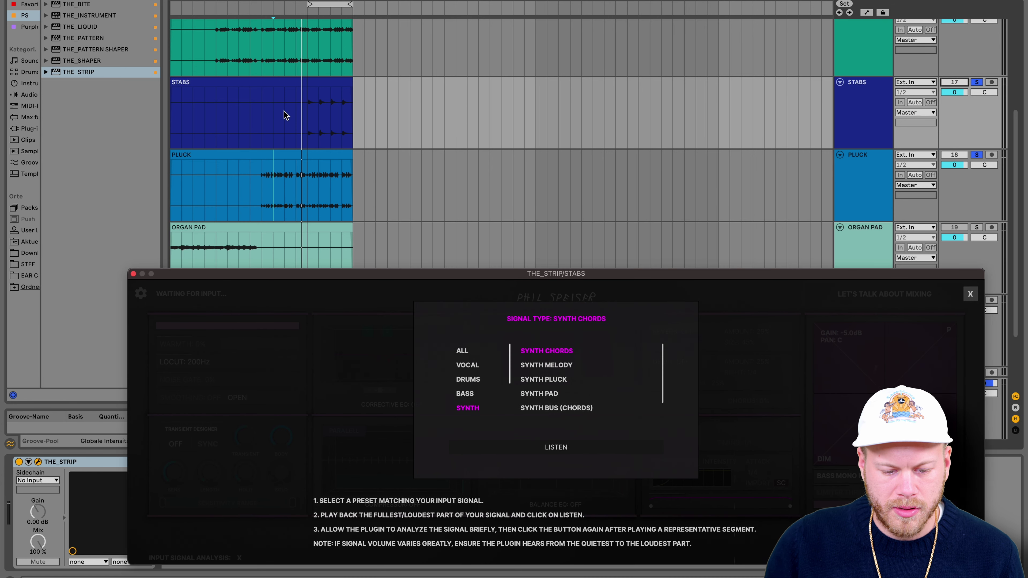
# - Play from where the stabs come in and have THE_STRIP analyze their signal
pyautogui.click(306, 118)
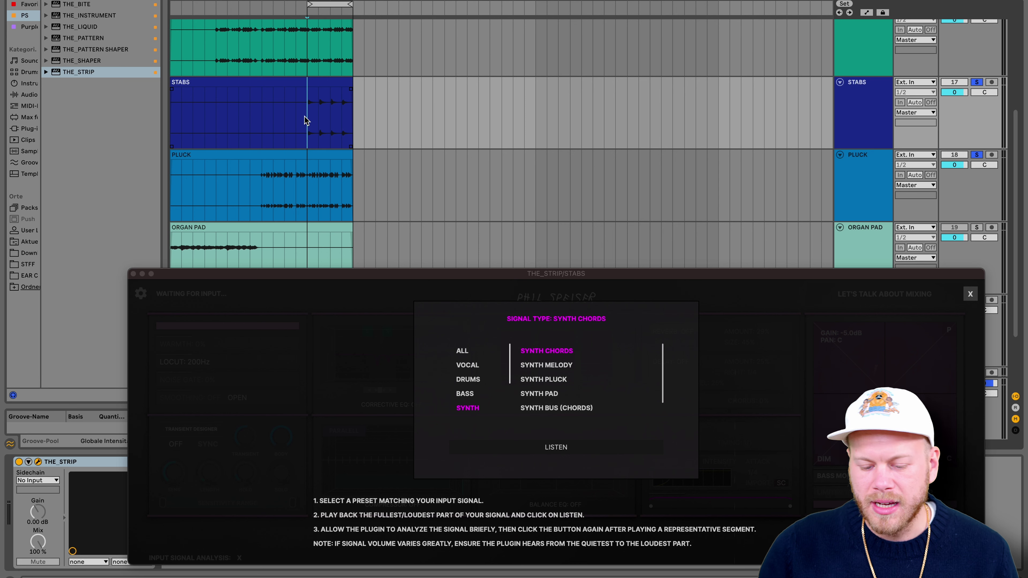
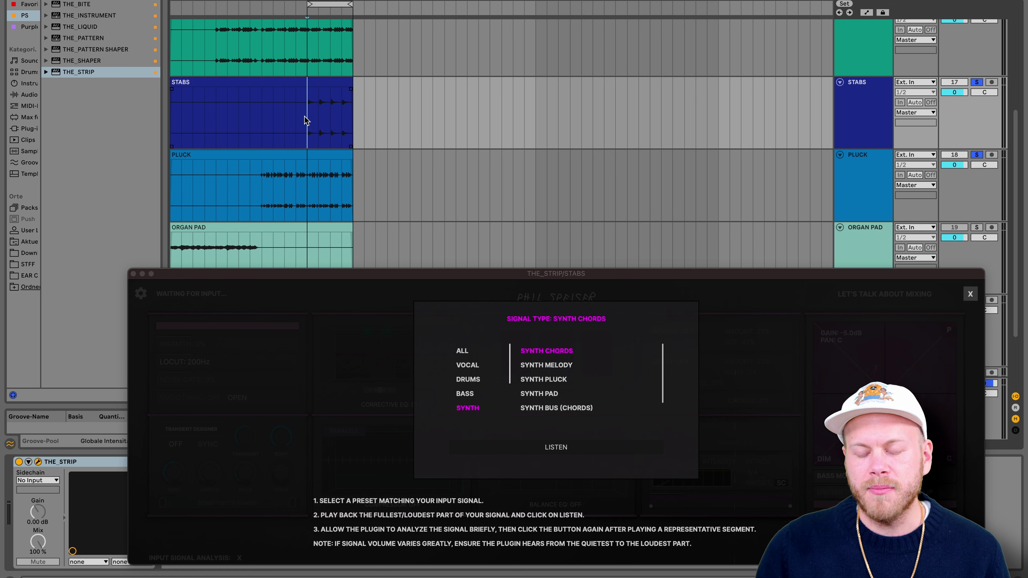
pyautogui.moveTo(508, 271); pyautogui.dragTo(492, 260)
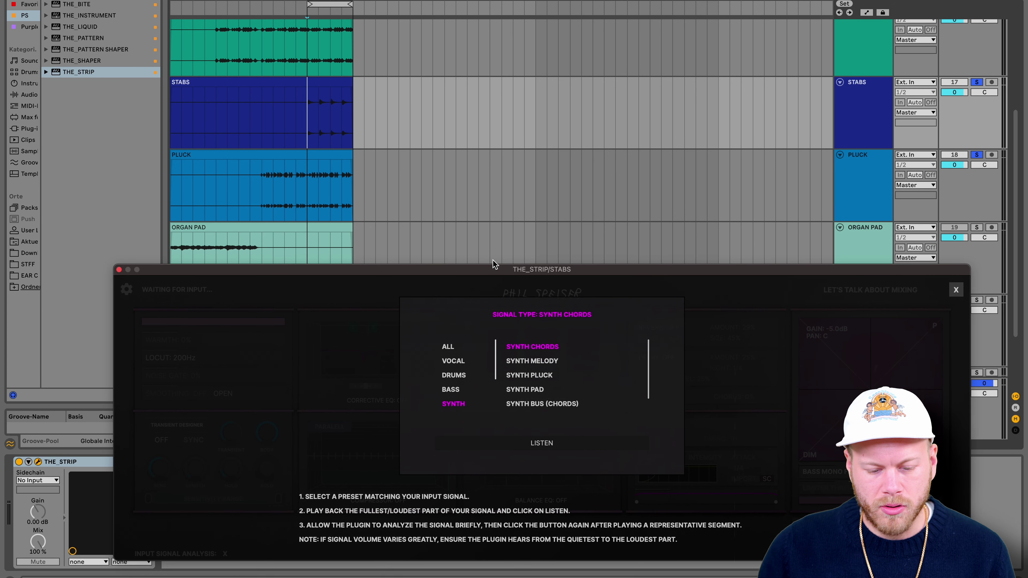
pyautogui.press('space')
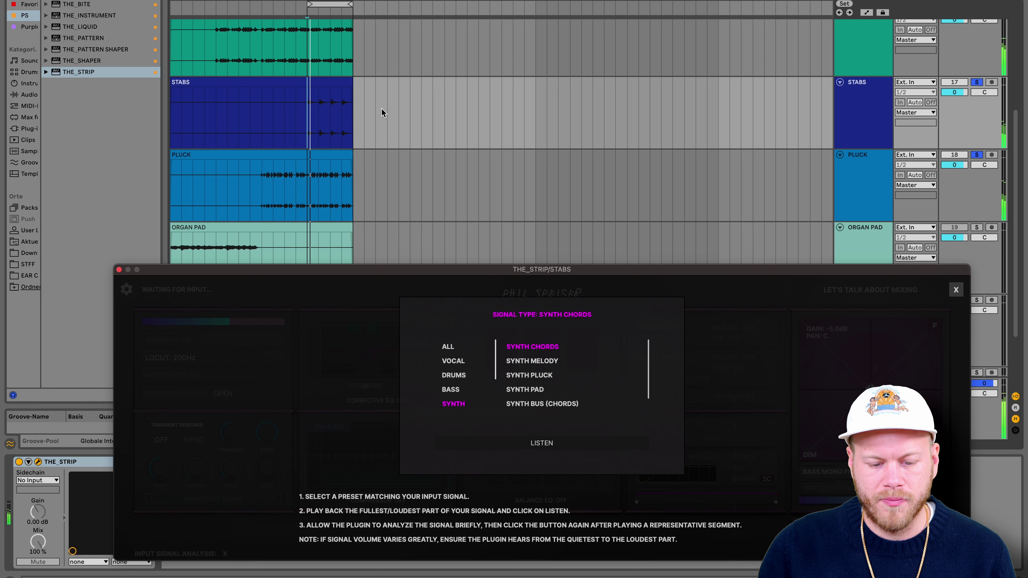
pyautogui.click(539, 440)
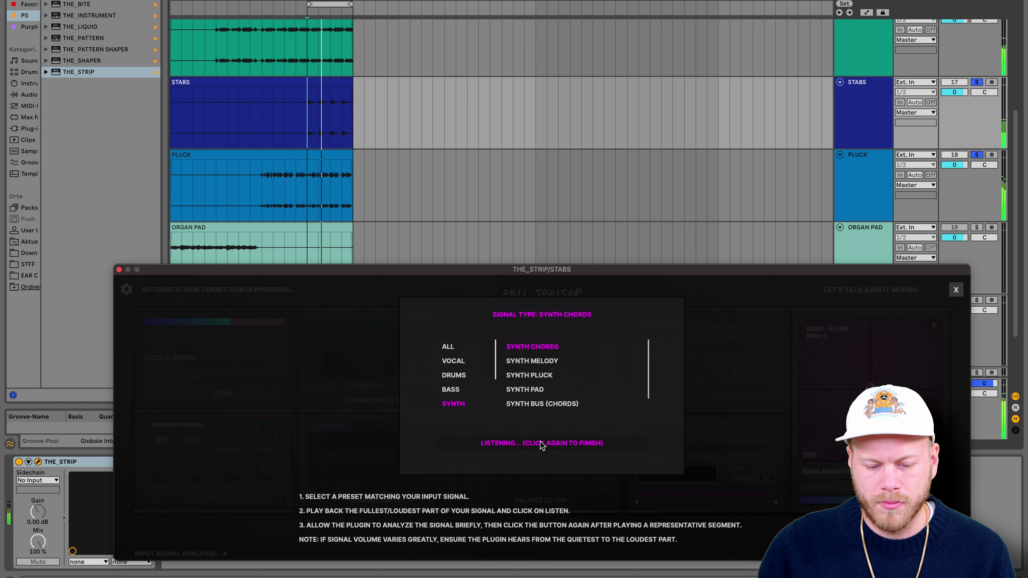
pyautogui.click(539, 440)
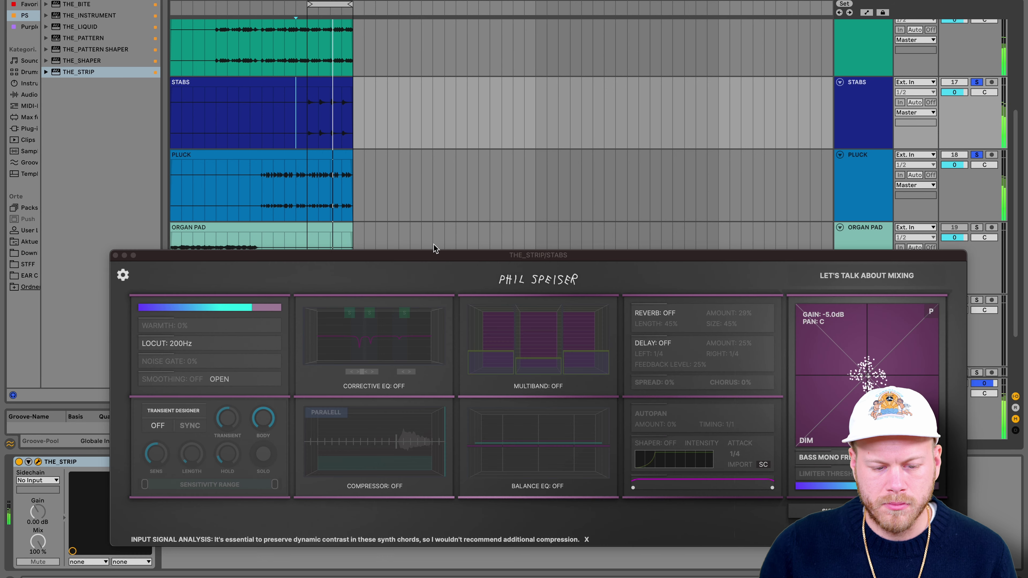
# - Switch on the stabs' Balance EQ and lower its two middle bands during playback, the lower of them more strongly
pyautogui.moveTo(432, 253); pyautogui.dragTo(461, 161)
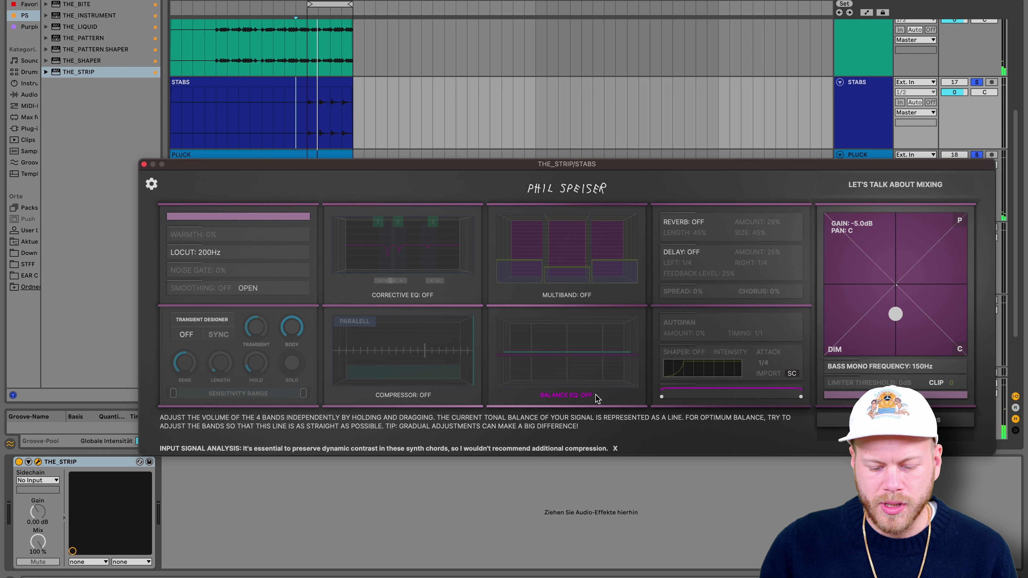
pyautogui.click(578, 394)
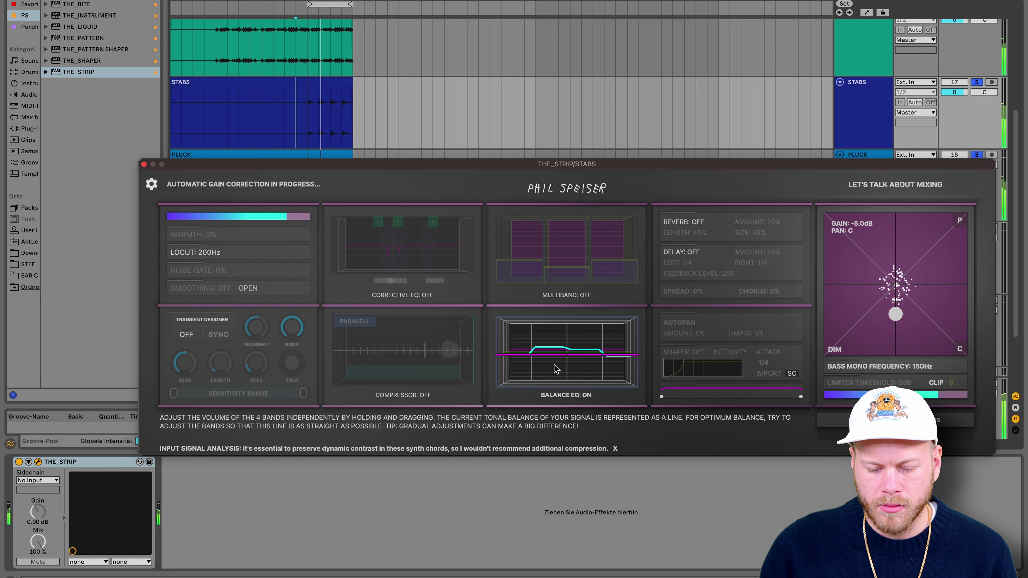
pyautogui.moveTo(551, 355); pyautogui.dragTo(588, 358)
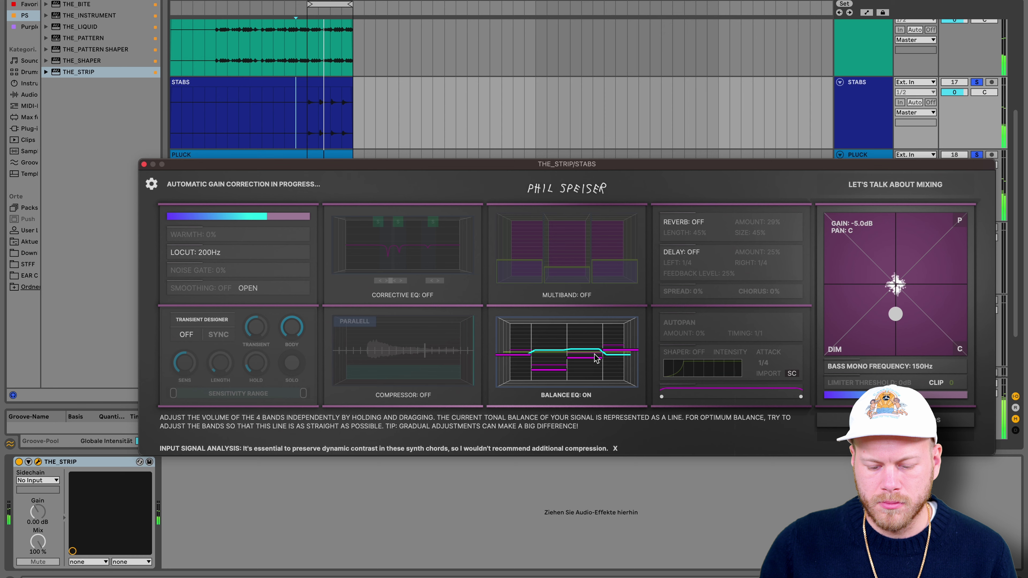
pyautogui.moveTo(589, 358); pyautogui.dragTo(588, 352)
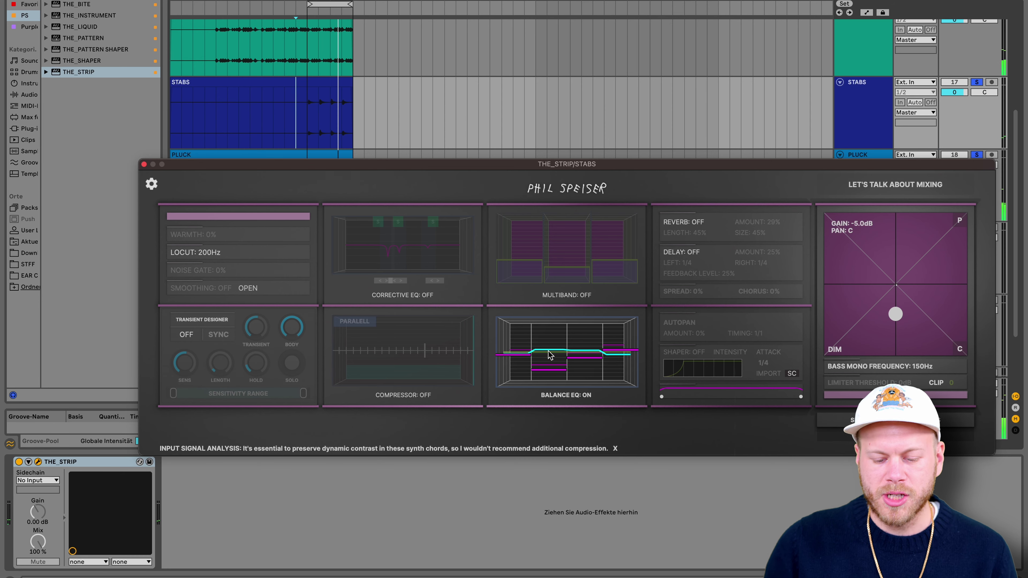
# - Solo the ORGAN PAD track, set playback to its beginning and load THE_STRIP onto it
pyautogui.moveTo(316, 167); pyautogui.dragTo(589, 414)
pyautogui.scroll(-3, 393, 219)
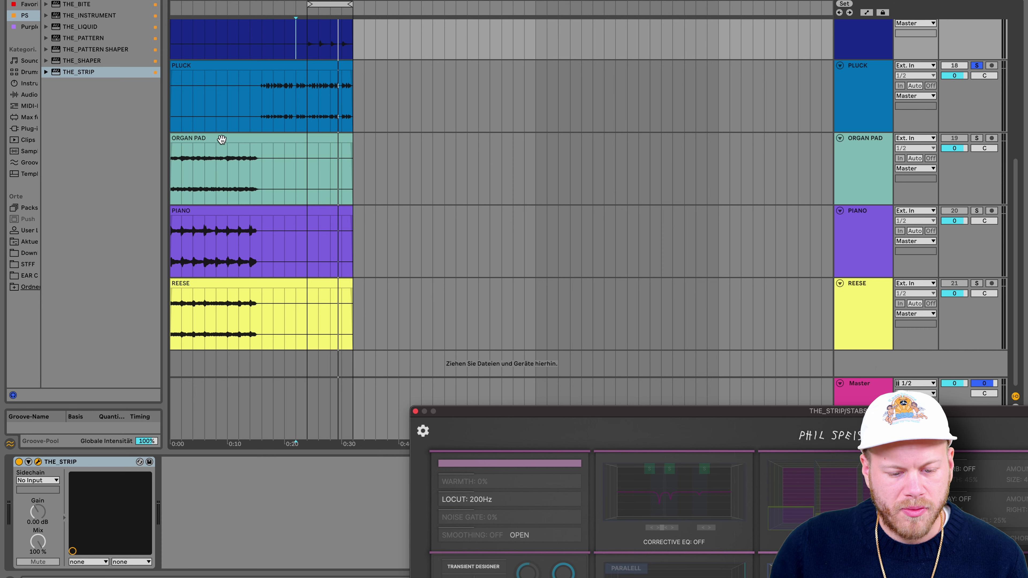
pyautogui.click(977, 138)
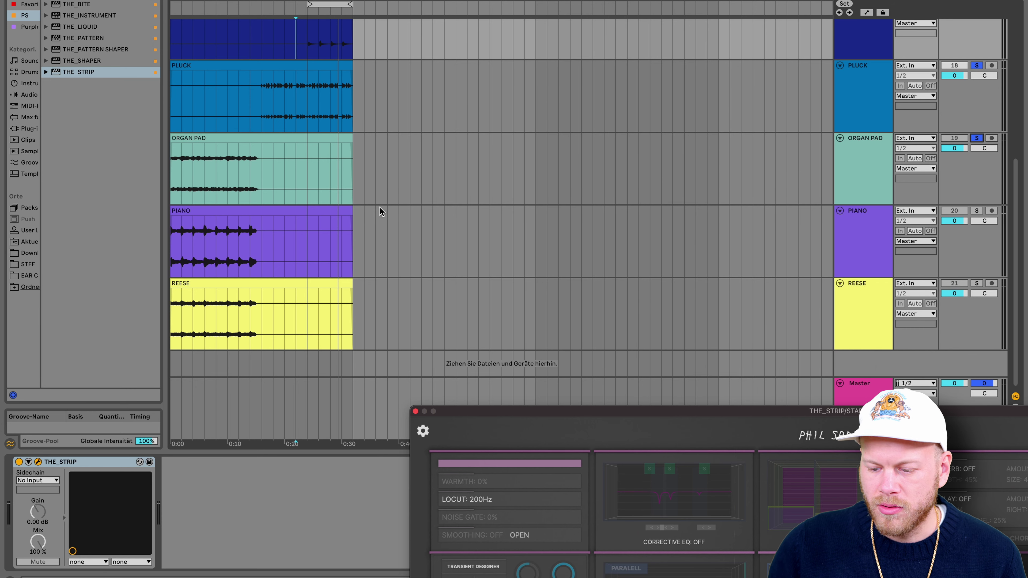
pyautogui.click(174, 174)
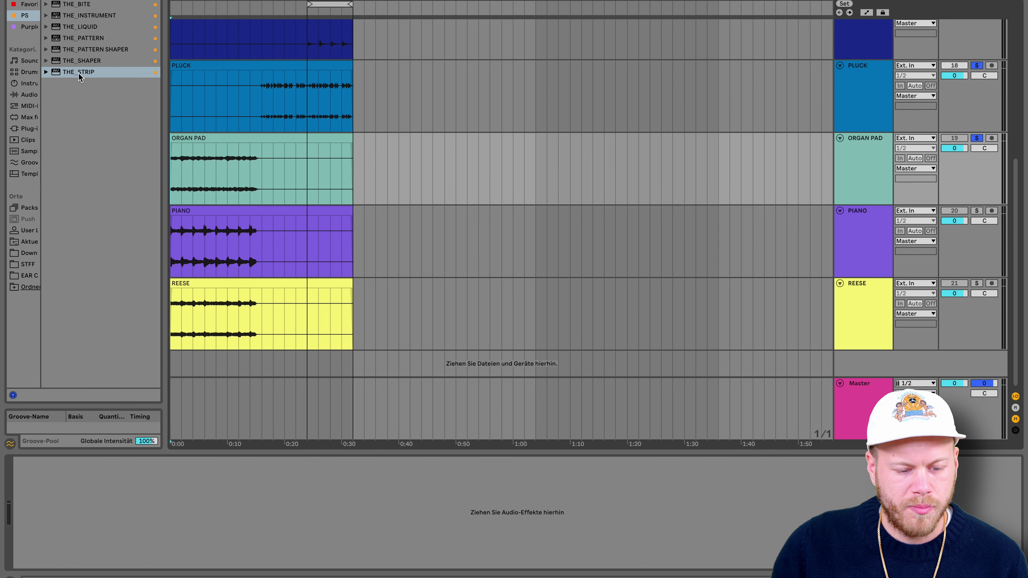
pyautogui.moveTo(80, 77); pyautogui.dragTo(219, 171)
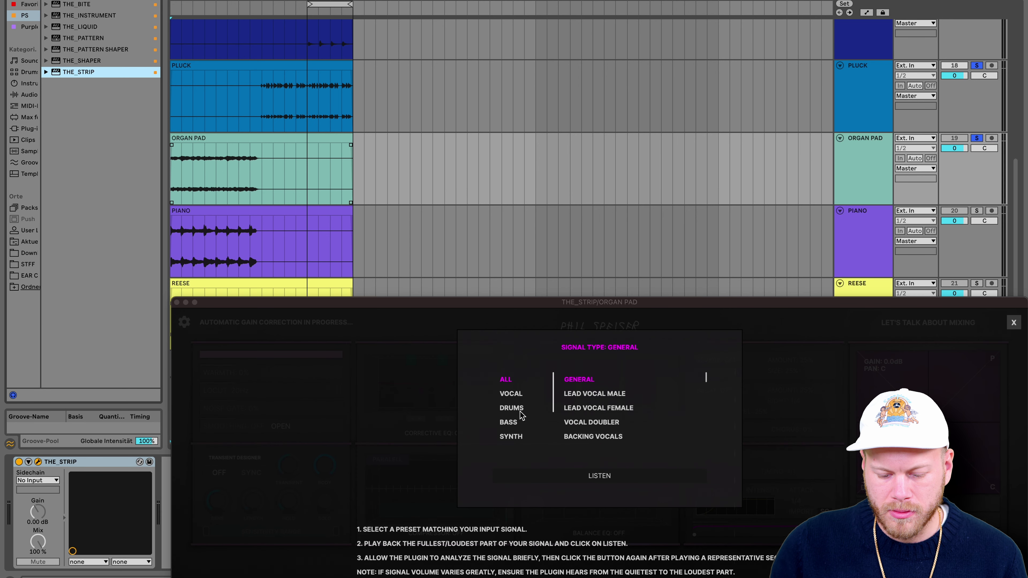
# - Set the organ pad's signal type to Synth Chords, analyze it during playback from the beginning, and return to the start
pyautogui.click(516, 436)
pyautogui.moveTo(558, 308); pyautogui.dragTo(532, 266)
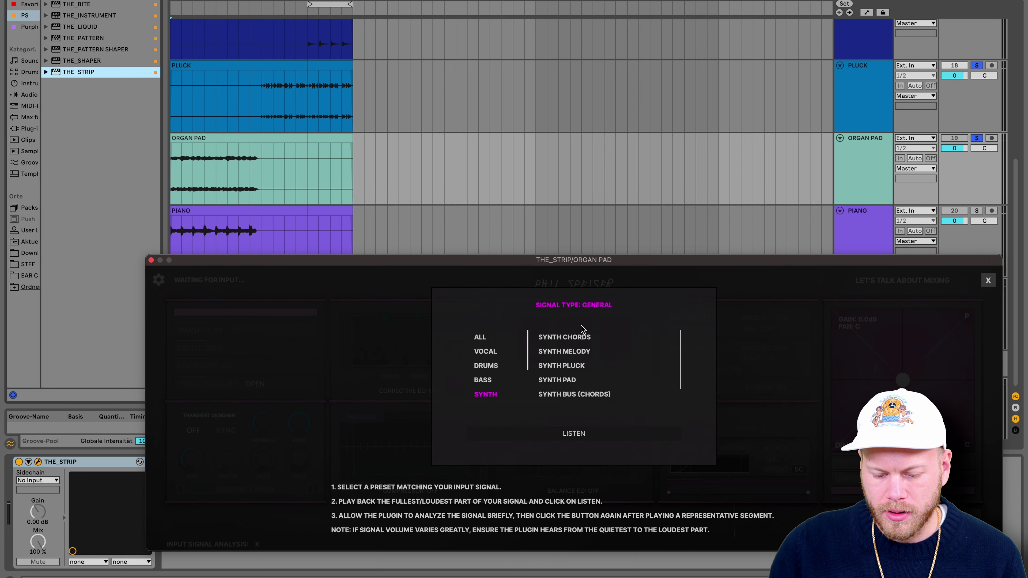
pyautogui.click(566, 338)
pyautogui.scroll(-1, 578, 341)
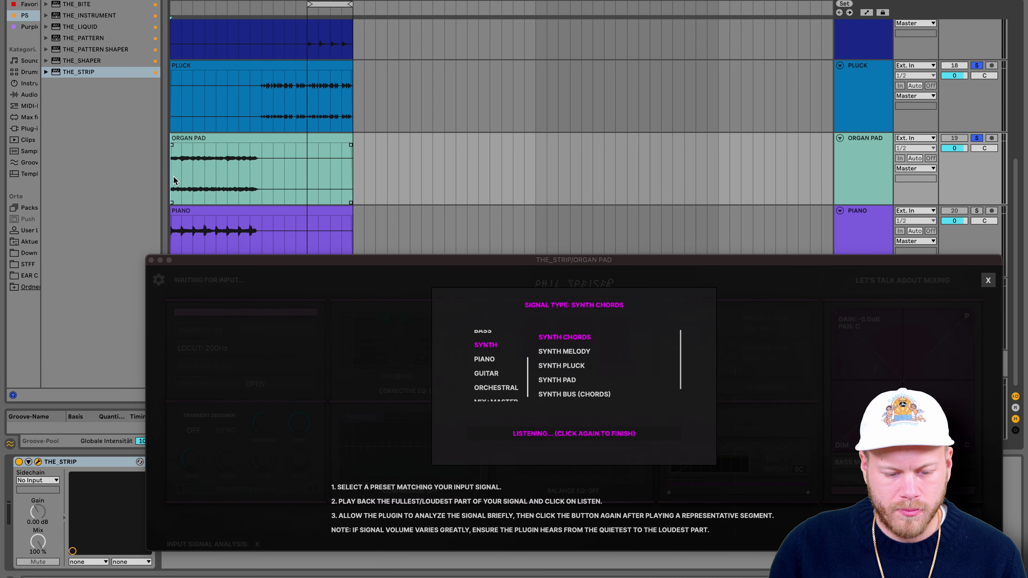
pyautogui.press('space')
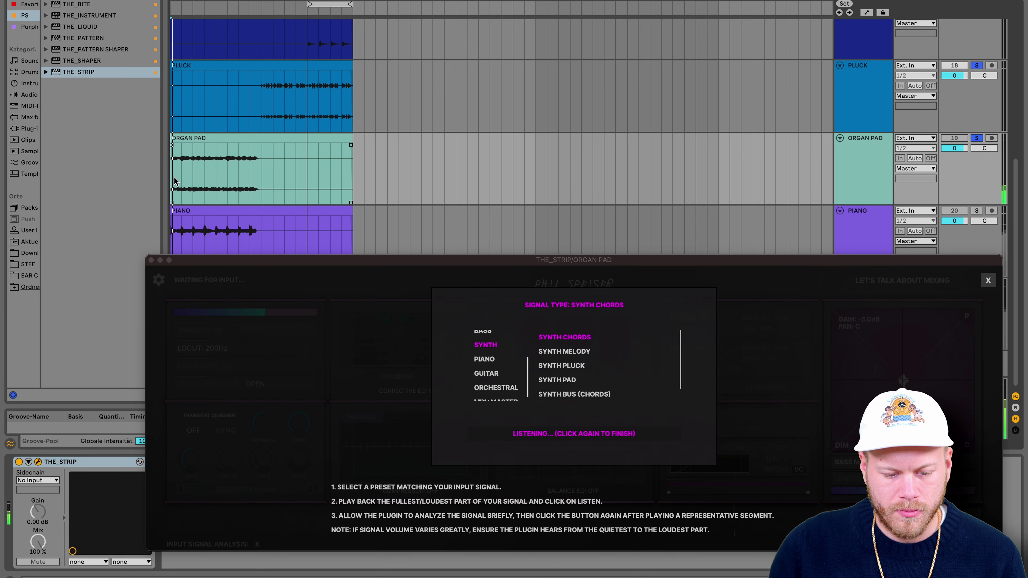
pyautogui.click(572, 432)
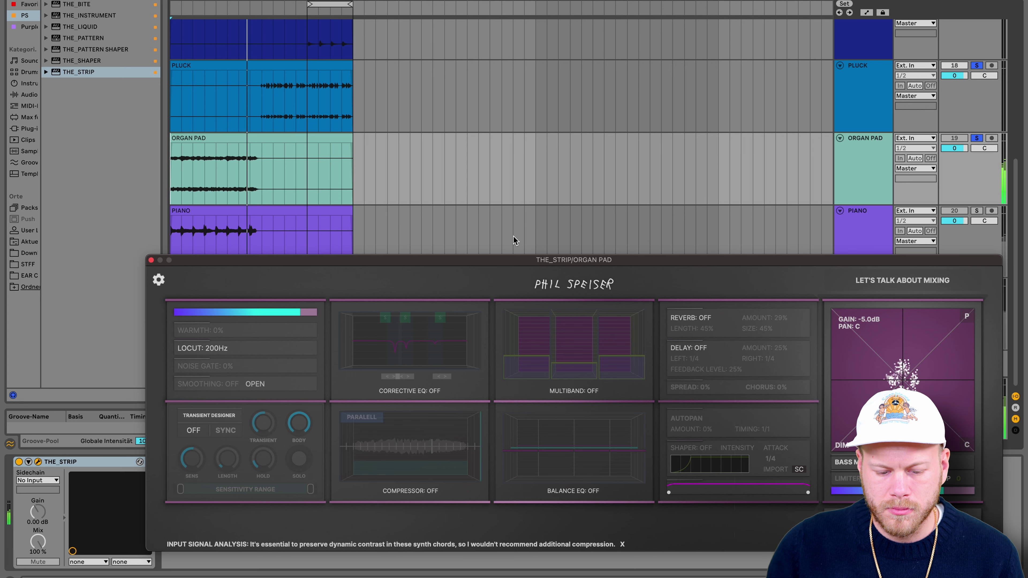
pyautogui.moveTo(502, 261); pyautogui.dragTo(489, 241)
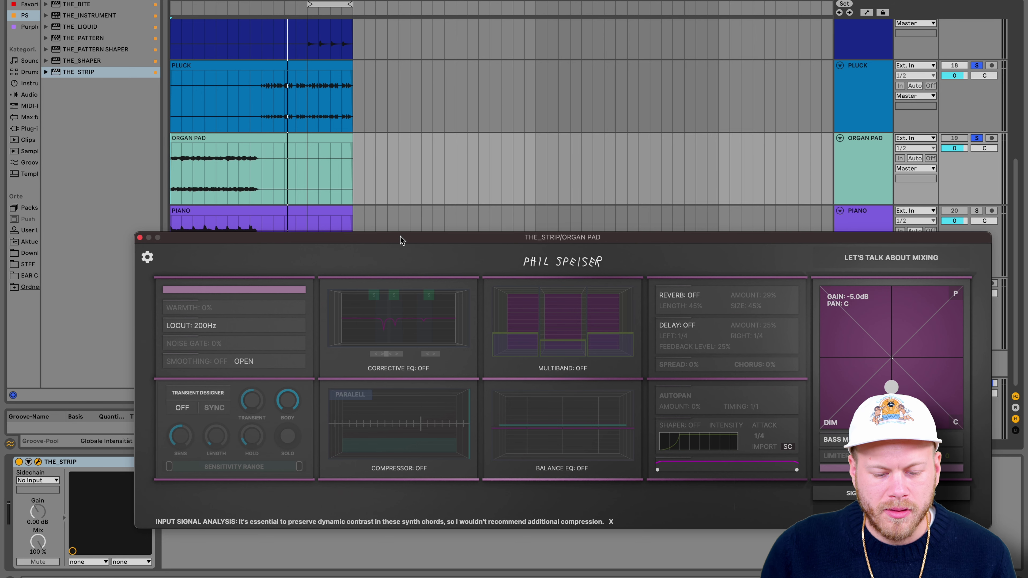
pyautogui.moveTo(400, 237)
pyautogui.mouseDown()
pyautogui.moveTo(399, 207)
pyautogui.moveTo(411, 249)
pyautogui.mouseUp()
pyautogui.click(176, 174)
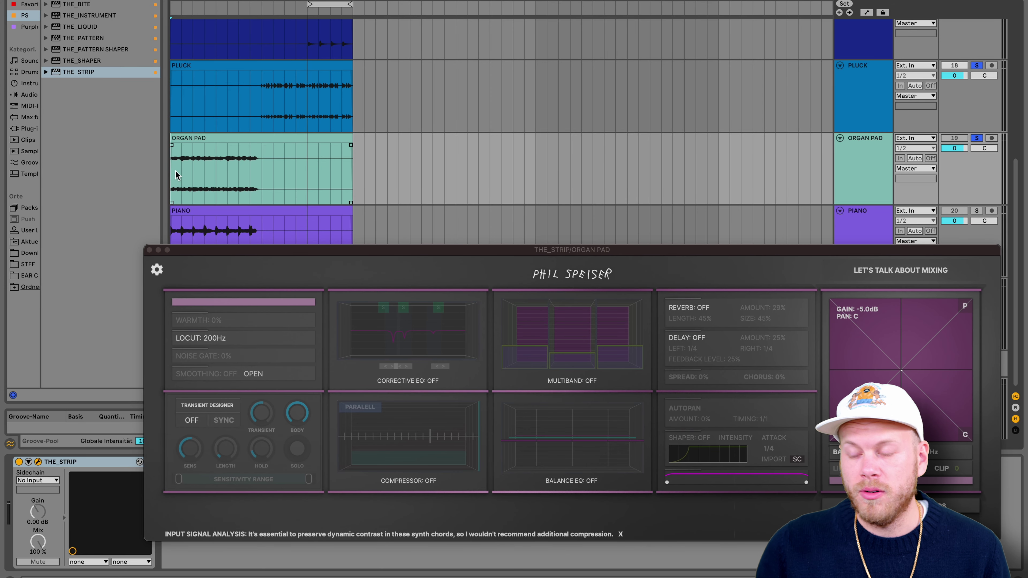
# - Go back to the lead vocal track, open its THE_STRIP and set the gain to 0.0 dB
pyautogui.scroll(15, 193, 178)
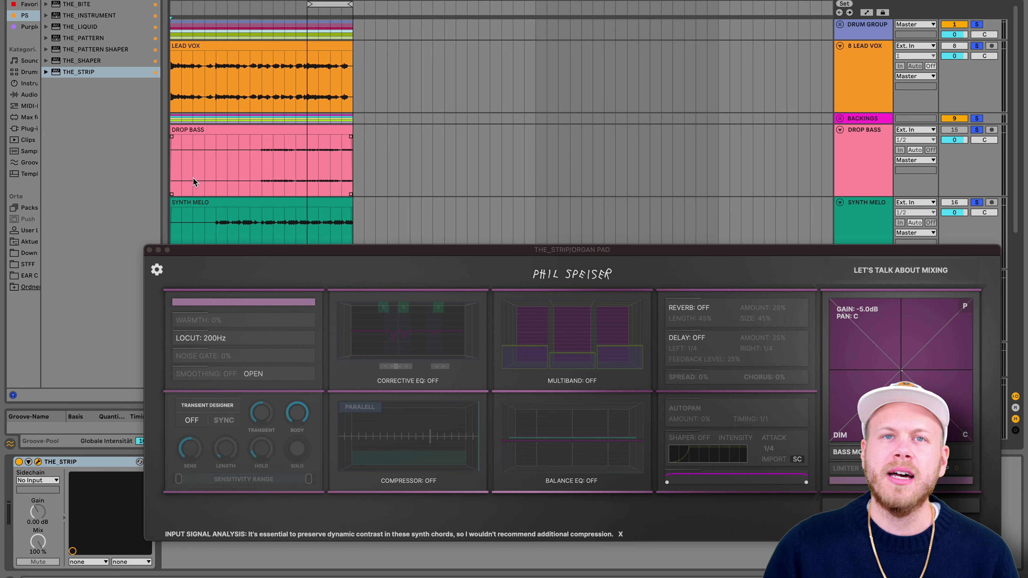
pyautogui.click(245, 221)
pyautogui.moveTo(247, 249); pyautogui.dragTo(197, 234)
pyautogui.scroll(-5, 253, 263)
pyautogui.scroll(5, 218, 149)
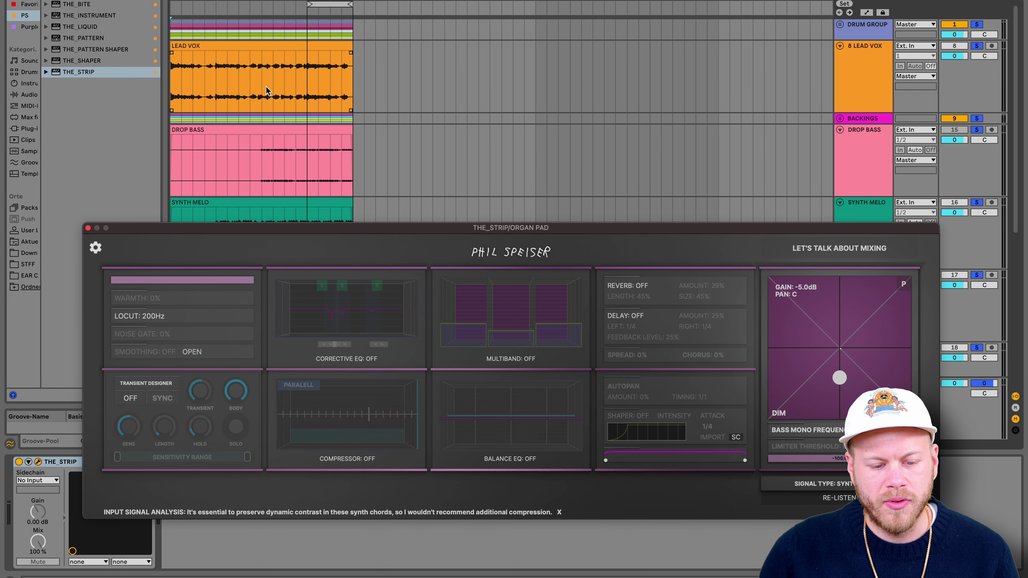
pyautogui.moveTo(276, 227); pyautogui.dragTo(239, 273)
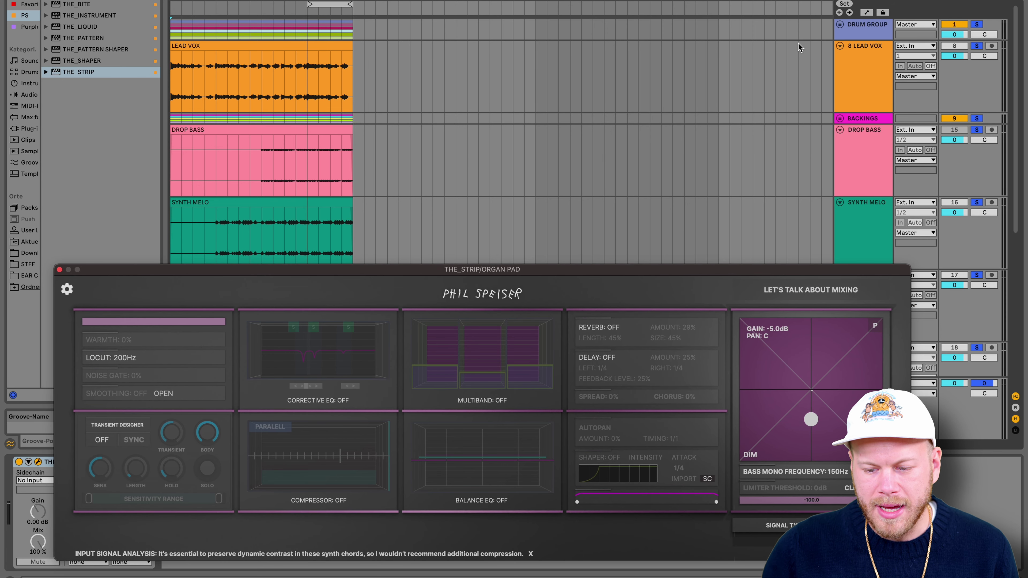
pyautogui.click(867, 55)
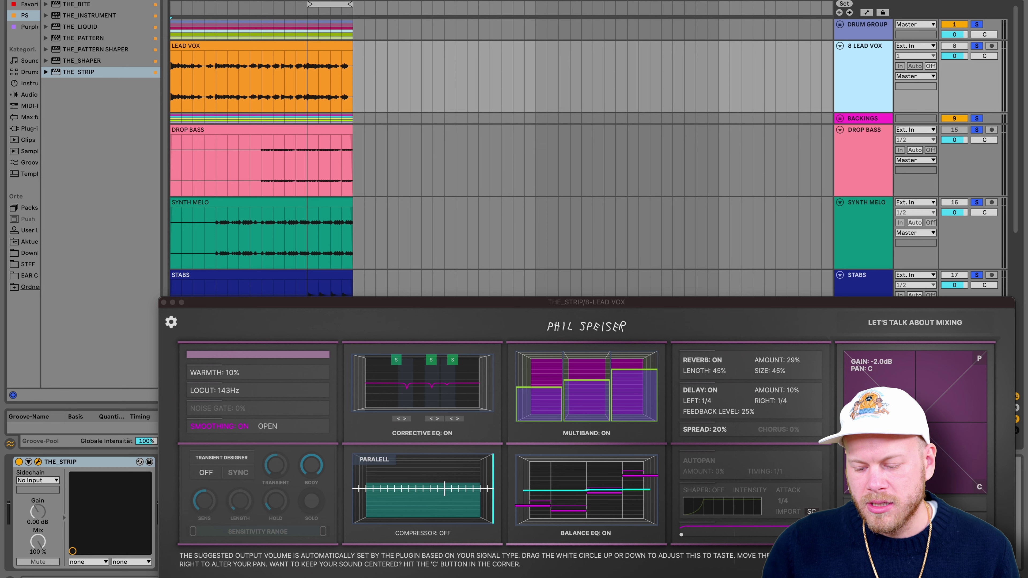
pyautogui.doubleClick(914, 430)
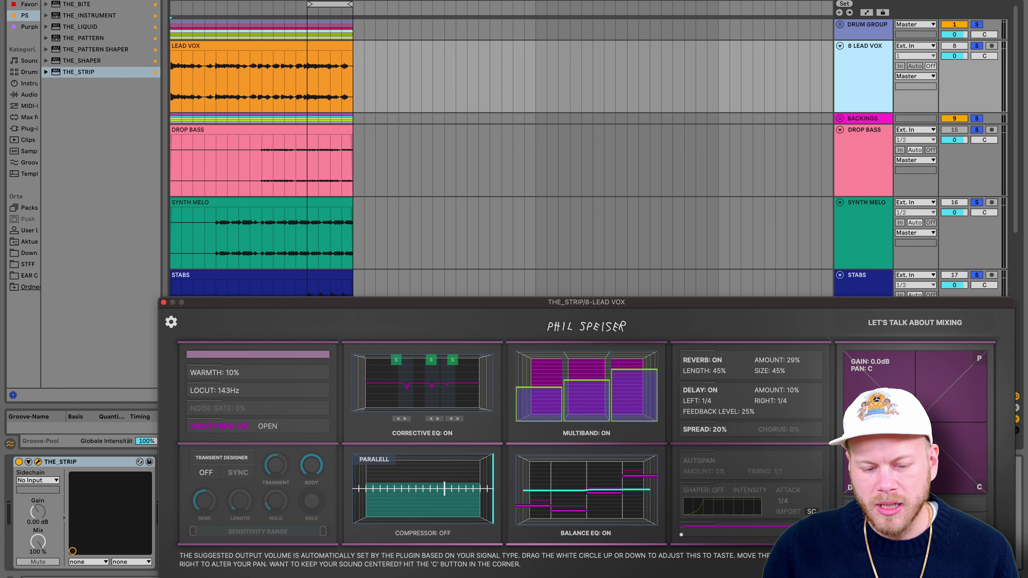
# - Play the mix from where the drop bass enters to check the lead vocal level, and close the vocal's plugin window
pyautogui.click(261, 101)
pyautogui.moveTo(586, 302); pyautogui.dragTo(591, 404)
pyautogui.press('space')
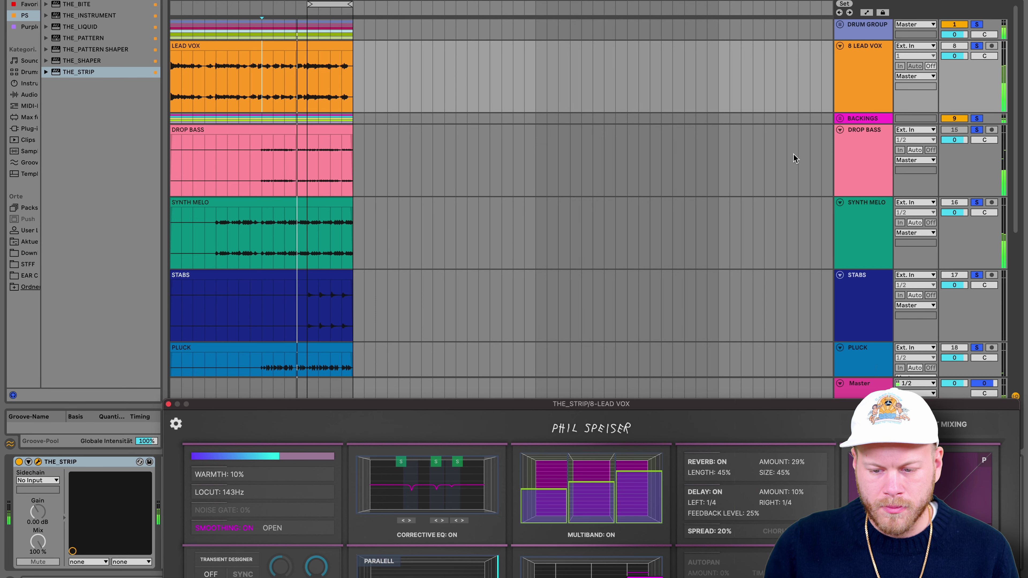
pyautogui.click(849, 108)
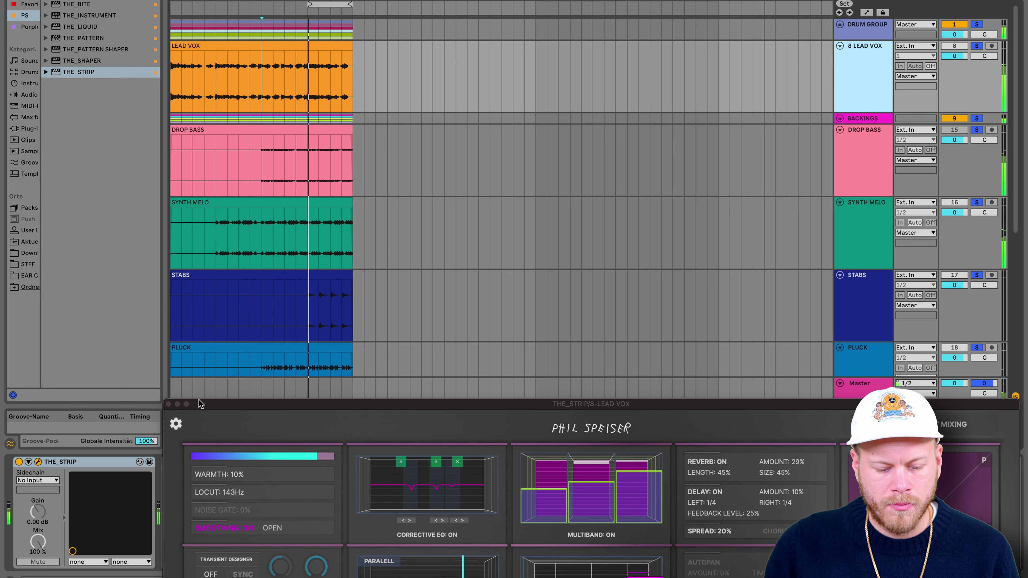
pyautogui.click(168, 403)
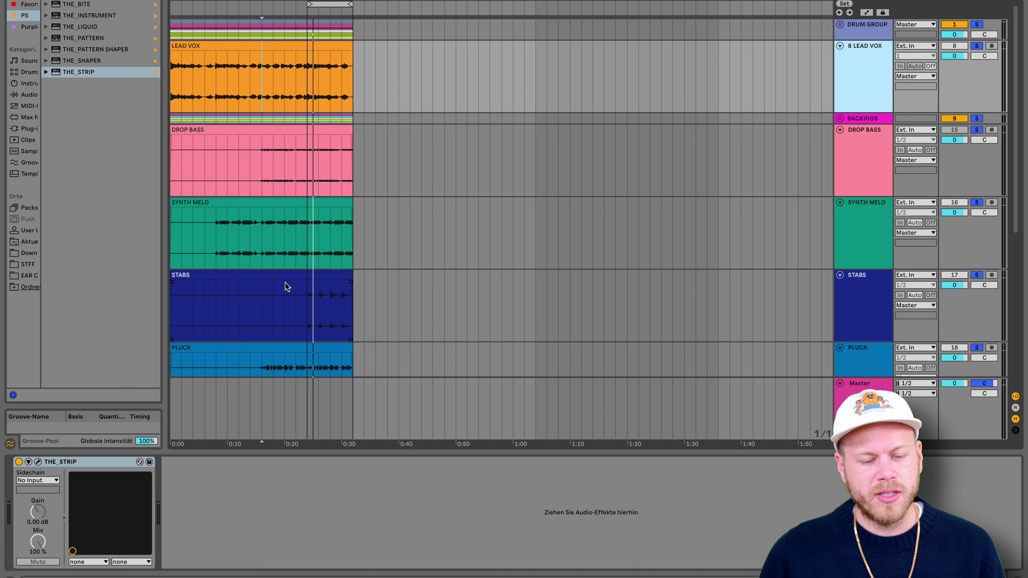
# - Reopen the organ pad's THE_STRIP and audition the pad from the start of the song
pyautogui.scroll(-6, 178, 221)
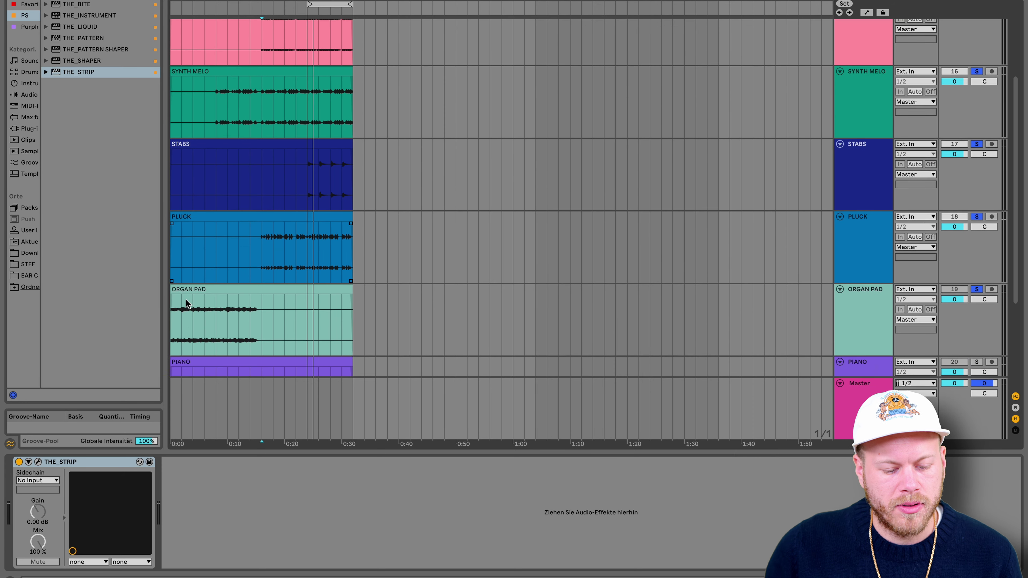
pyautogui.scroll(-1, 186, 299)
pyautogui.click(176, 315)
pyautogui.moveTo(238, 270)
pyautogui.mouseDown()
pyautogui.moveTo(261, 229)
pyautogui.moveTo(272, 1)
pyautogui.moveTo(281, 245)
pyautogui.mouseUp()
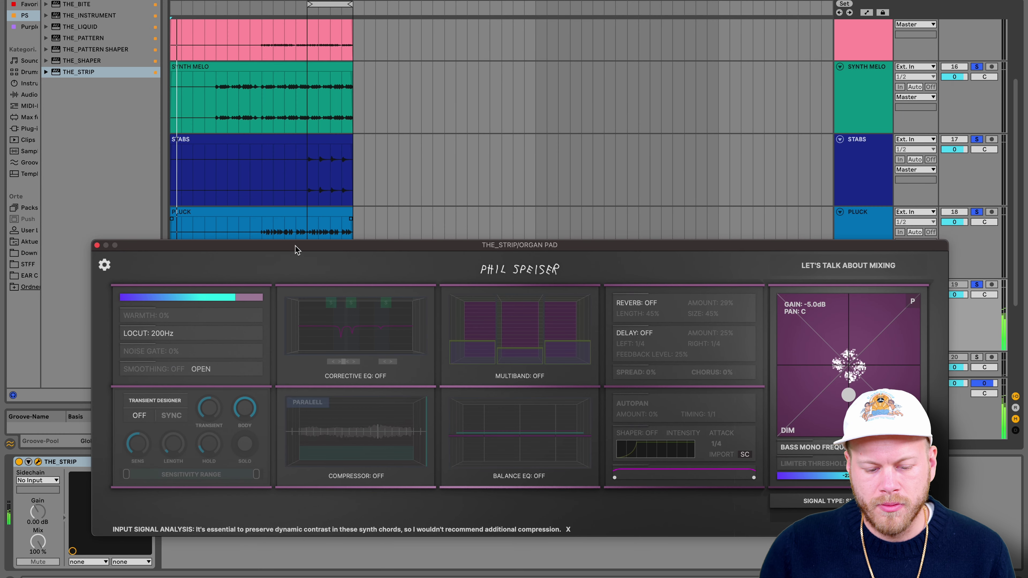
pyautogui.moveTo(509, 445)
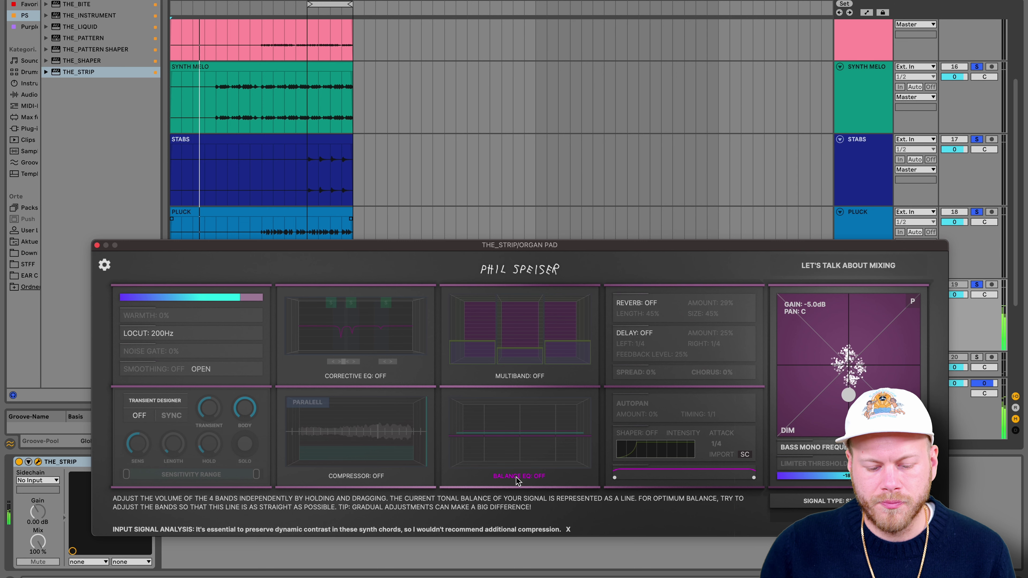
pyautogui.press('space')
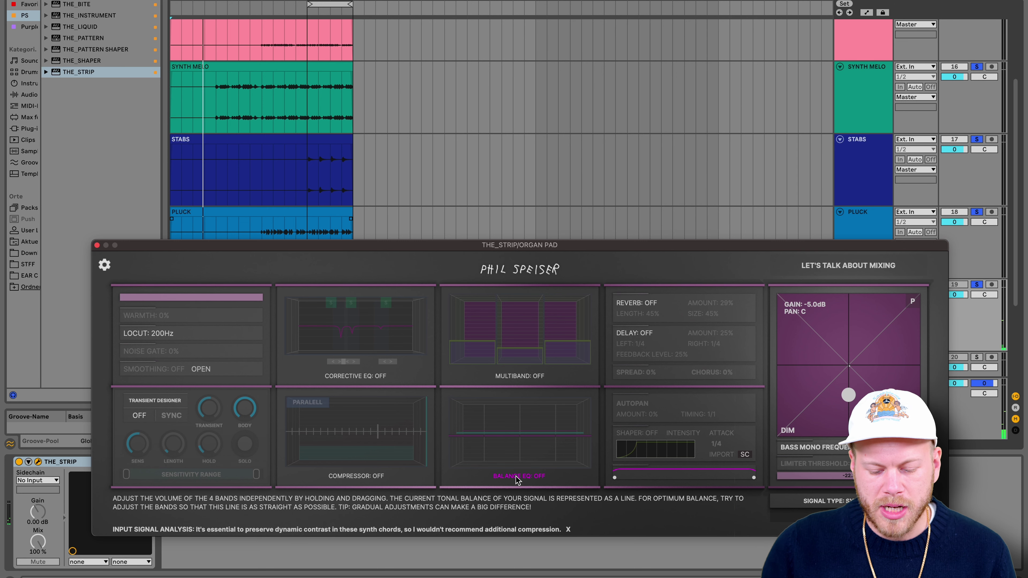
# - Turn on the organ pad's Balance EQ and lower the second band while the song plays from the start
pyautogui.click(517, 478)
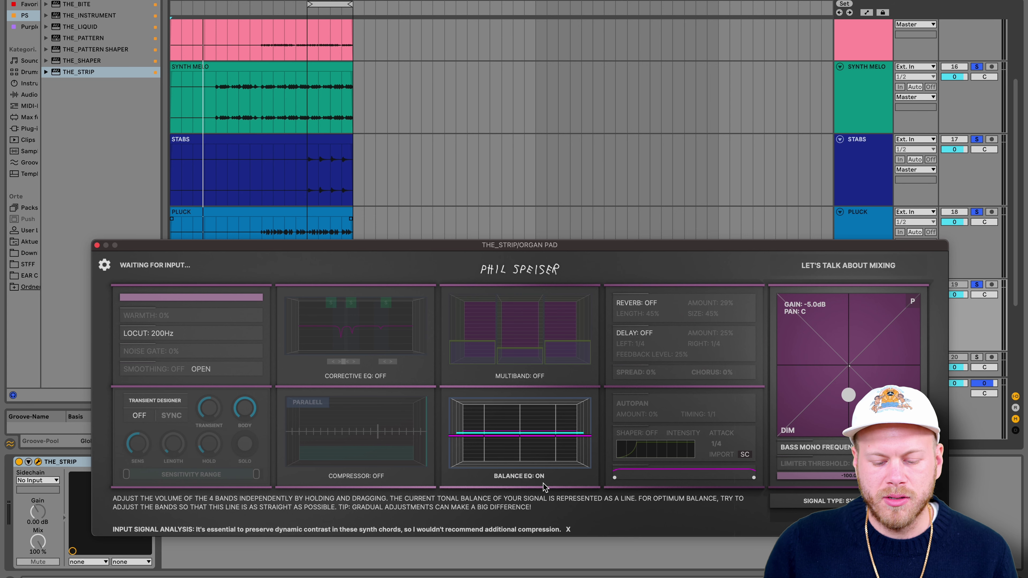
pyautogui.press('space')
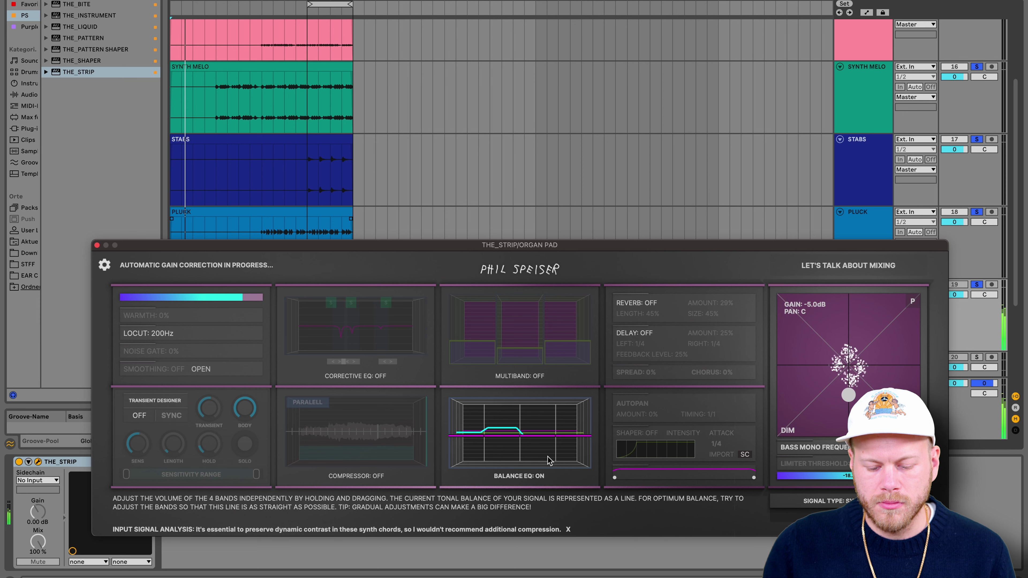
pyautogui.moveTo(513, 443); pyautogui.dragTo(507, 449)
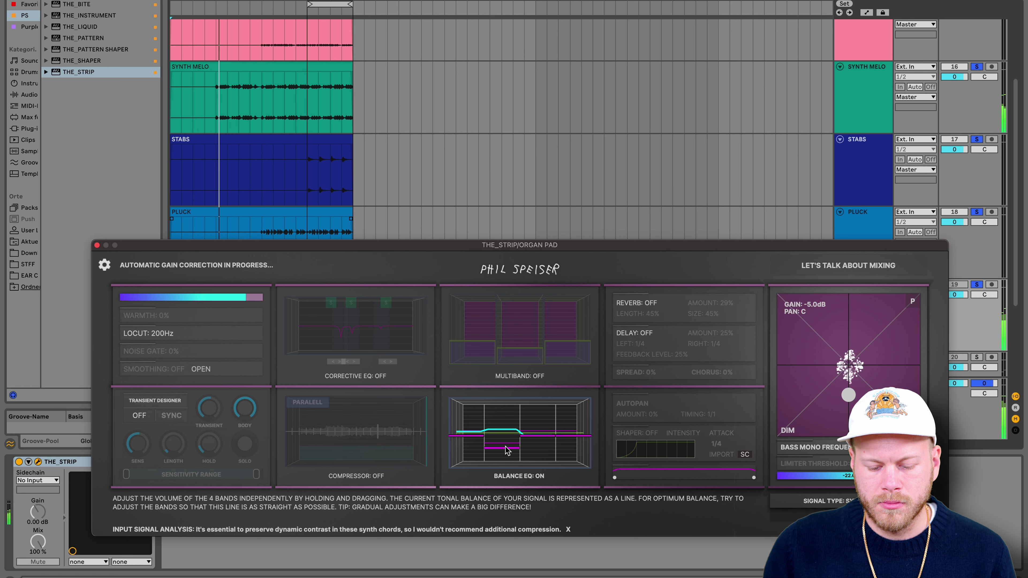
pyautogui.moveTo(505, 446); pyautogui.dragTo(505, 454)
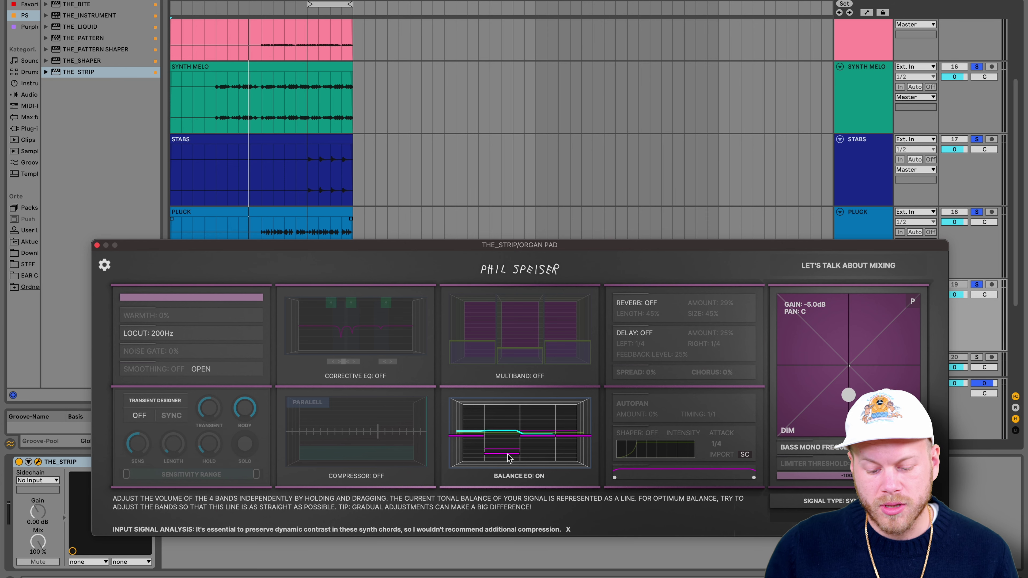
pyautogui.moveTo(393, 250); pyautogui.dragTo(429, 291)
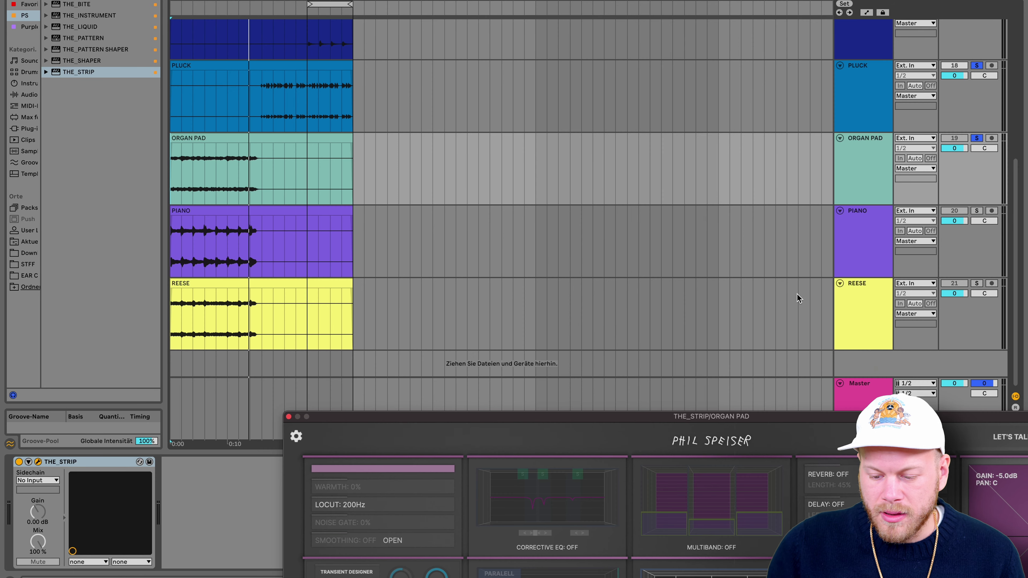
# - Move the REESE track above PIANO, solo it, and add THE_STRIP to it
pyautogui.moveTo(866, 295); pyautogui.dragTo(867, 223)
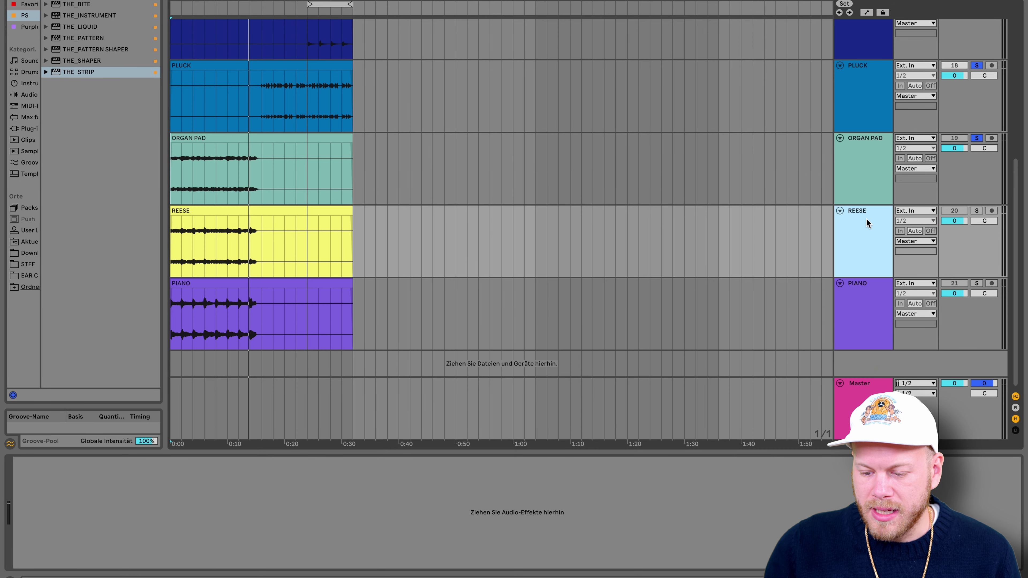
pyautogui.click(978, 210)
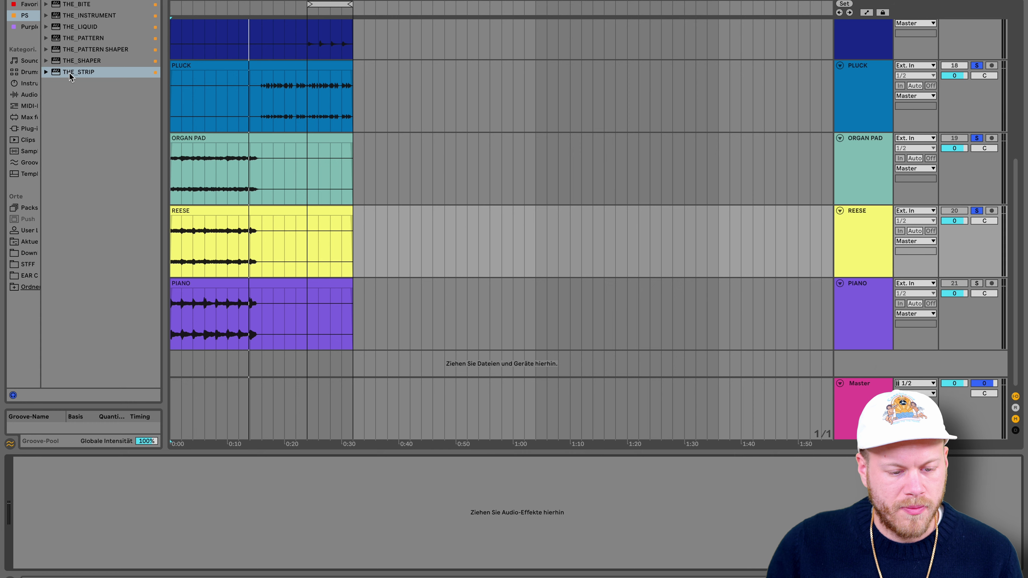
pyautogui.moveTo(70, 77); pyautogui.dragTo(218, 243)
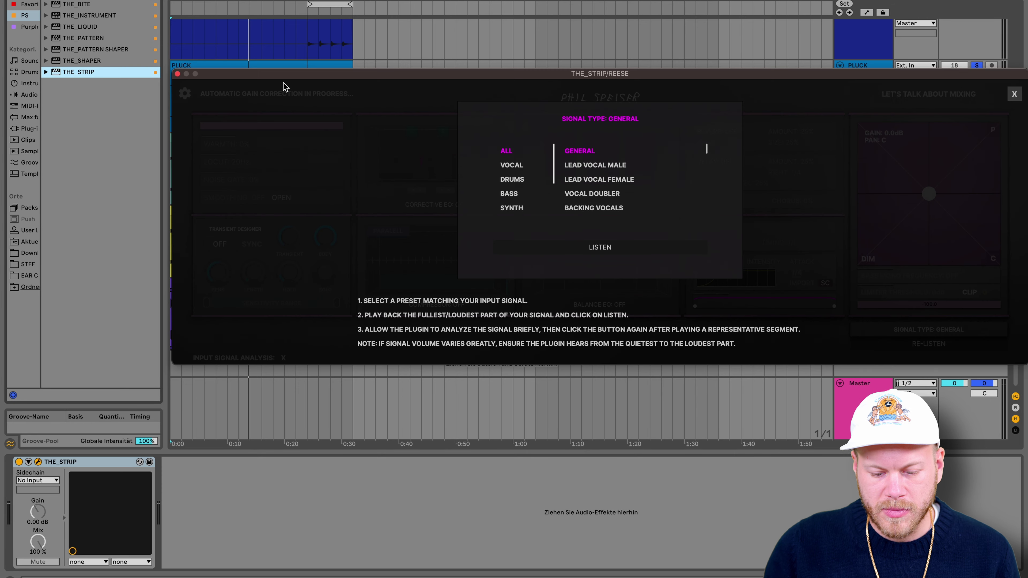
# - Set the reese's signal type to Sub Bass and analyze it during playback
pyautogui.click(513, 193)
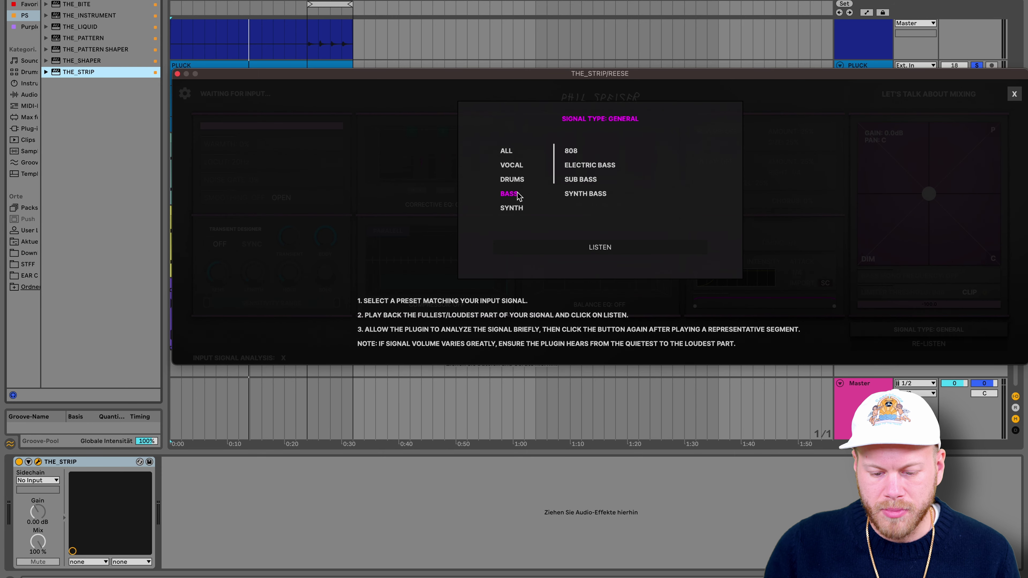
pyautogui.click(587, 179)
pyautogui.moveTo(350, 77); pyautogui.dragTo(481, 99)
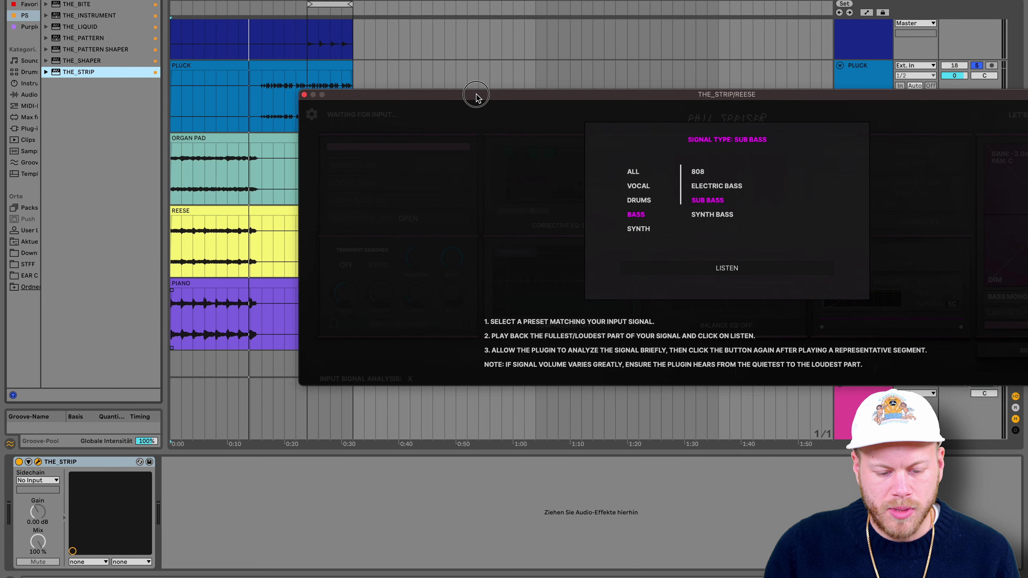
pyautogui.click(794, 268)
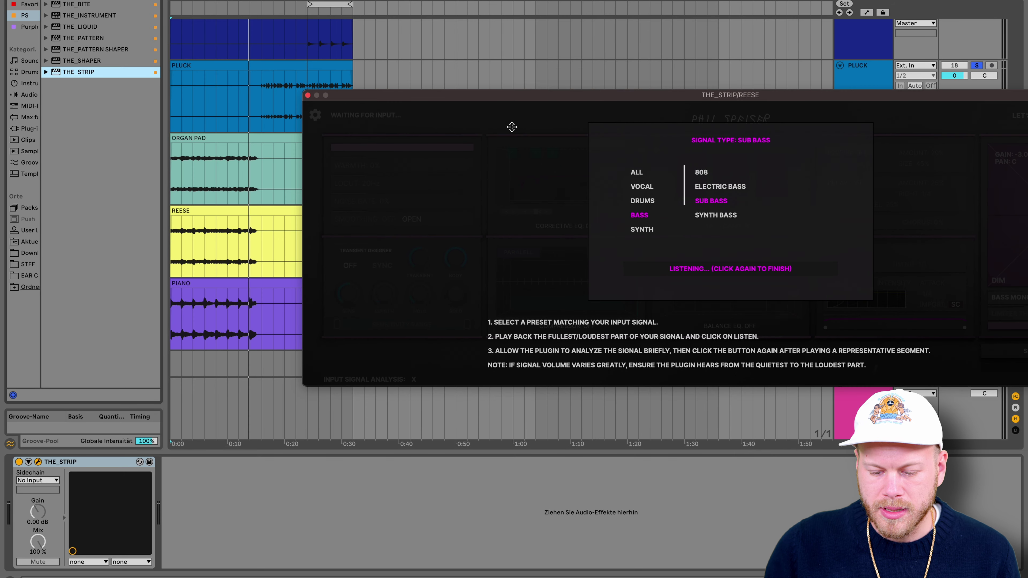
pyautogui.moveTo(483, 92); pyautogui.dragTo(483, 297)
pyautogui.click(729, 471)
# - Center the reese, lower its gain to -7.3 dB, and turn on its multiband compressor while auditioning from the start
pyautogui.moveTo(642, 300); pyautogui.dragTo(486, 300)
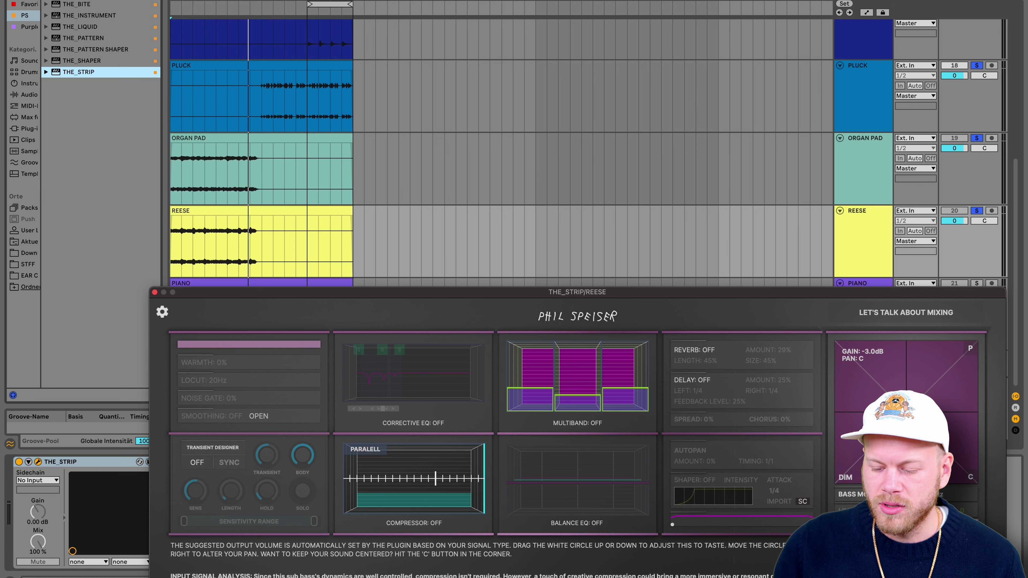
pyautogui.click(971, 477)
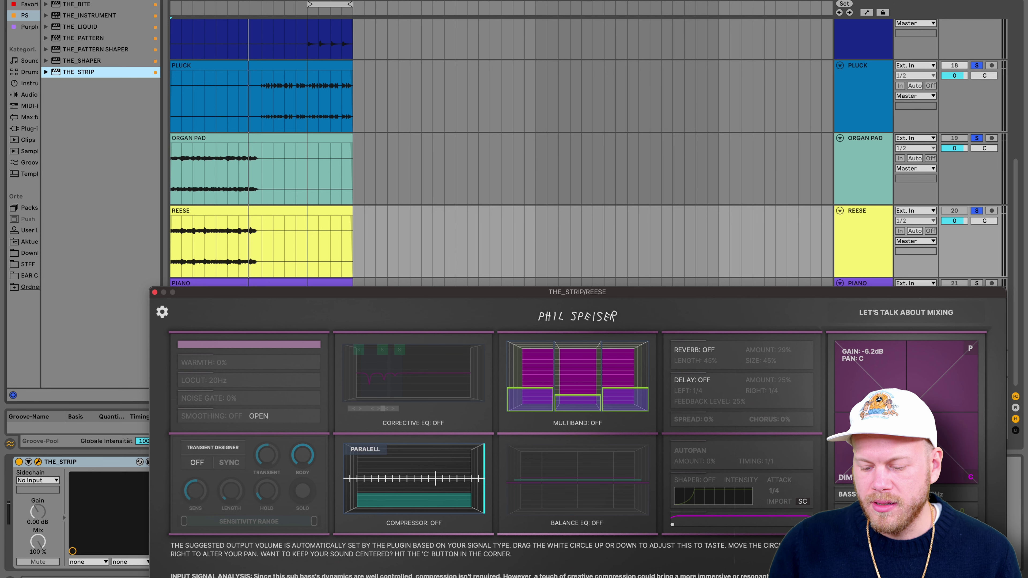
pyautogui.click(598, 408)
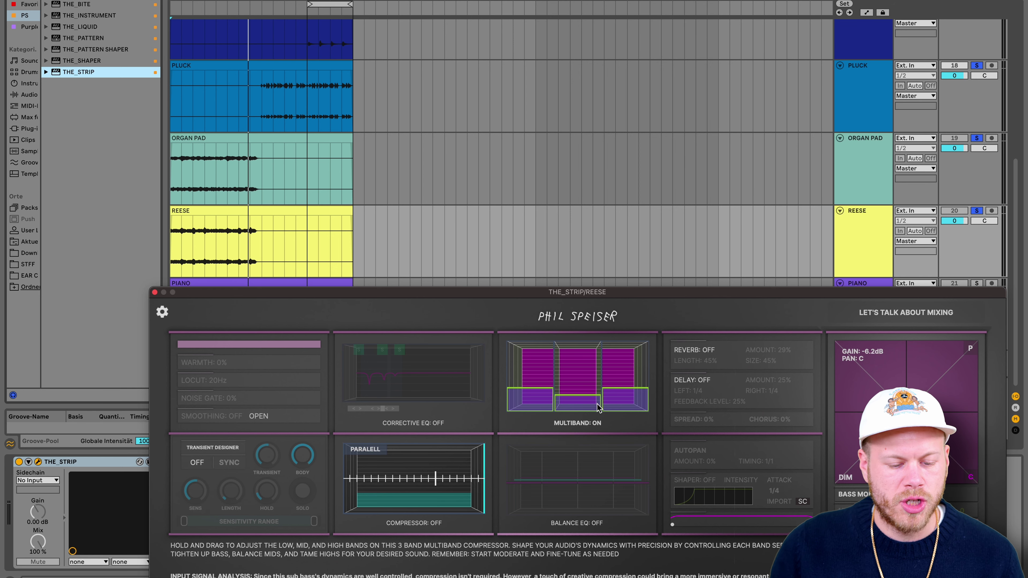
pyautogui.press('space')
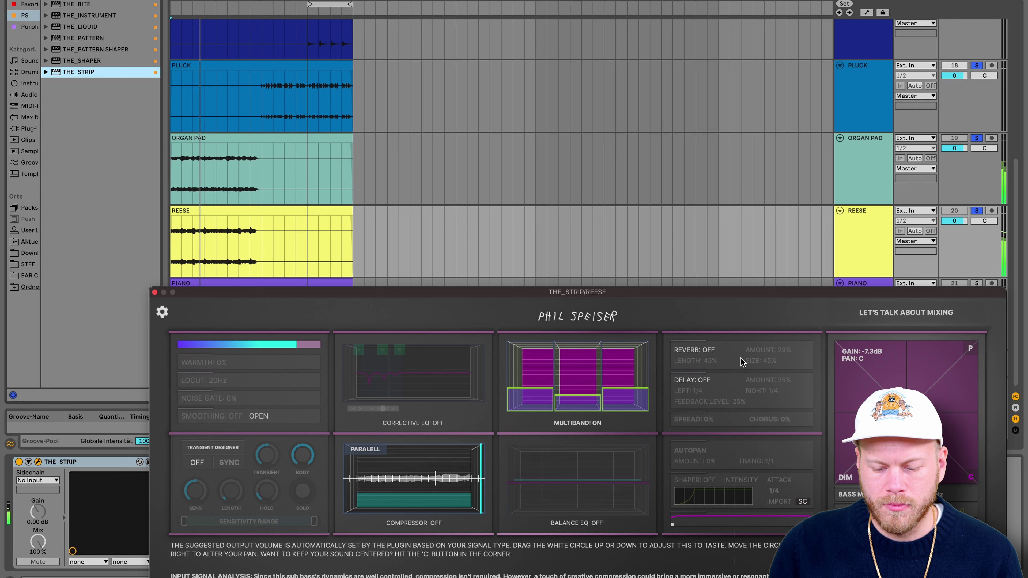
pyautogui.moveTo(363, 293); pyautogui.dragTo(646, 430)
pyautogui.press('space')
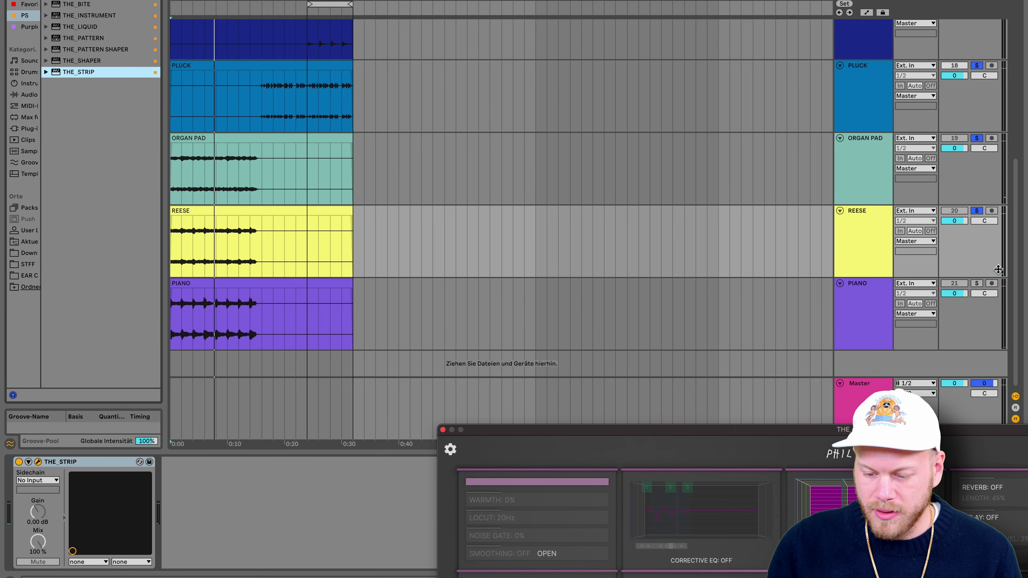
# - Solo the PIANO track and add THE_STRIP to it
pyautogui.click(976, 283)
pyautogui.click(186, 304)
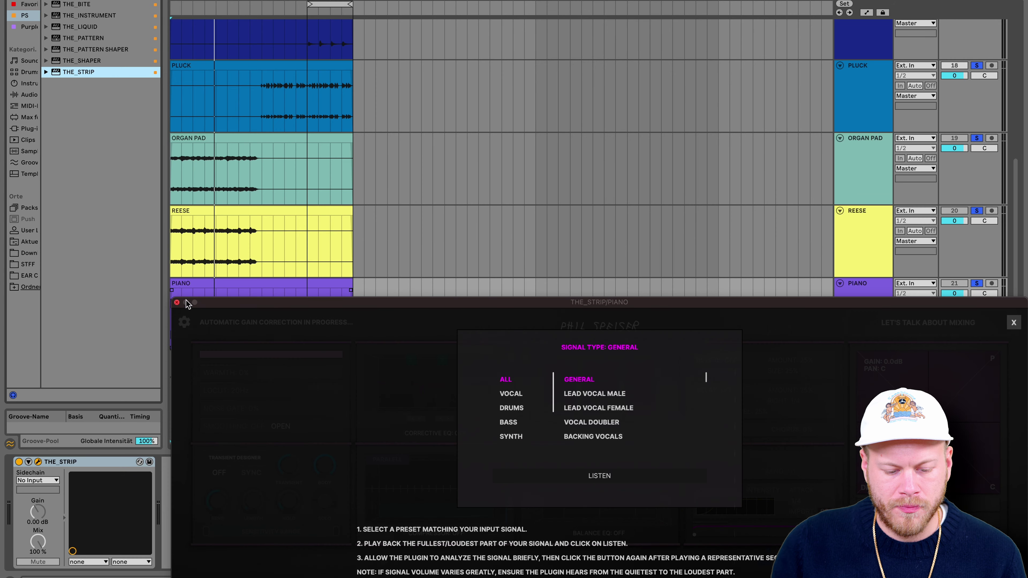
pyautogui.moveTo(277, 300); pyautogui.dragTo(296, 235)
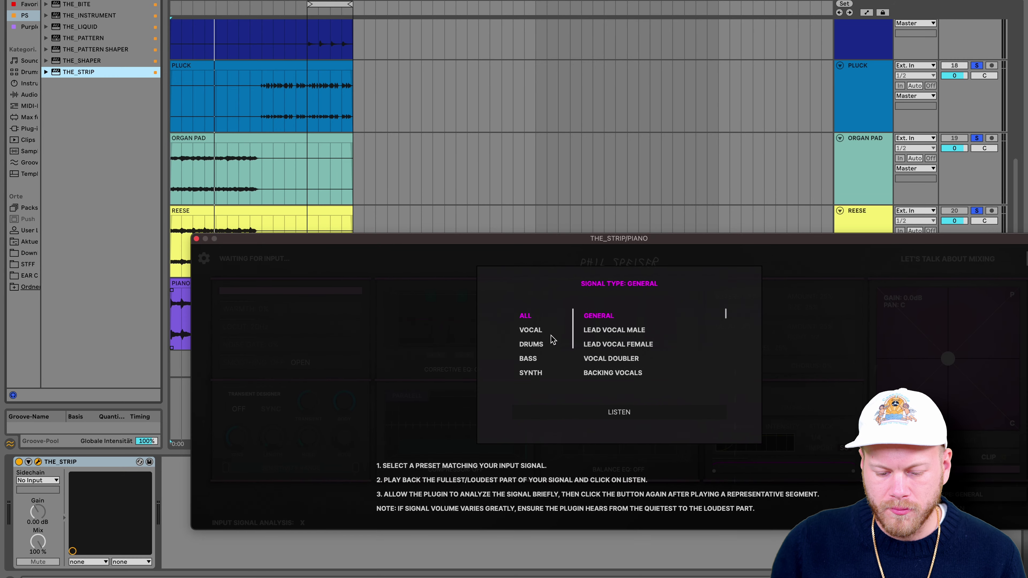
# - Set the piano's signal type to Pop Piano and analyze it during playback from the start
pyautogui.scroll(-4, 528, 363)
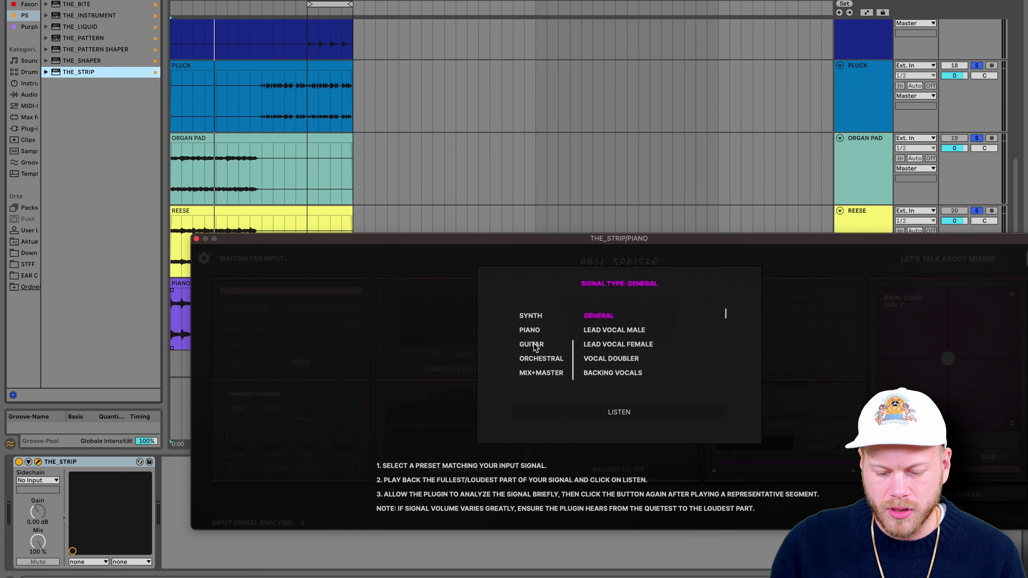
pyautogui.click(532, 333)
pyautogui.click(600, 329)
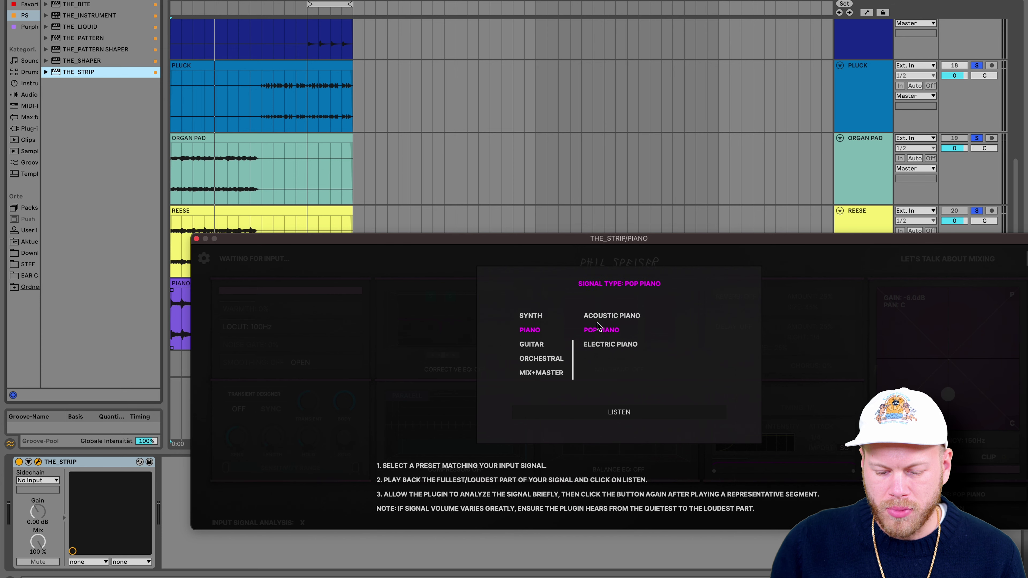
pyautogui.moveTo(502, 243); pyautogui.dragTo(410, 333)
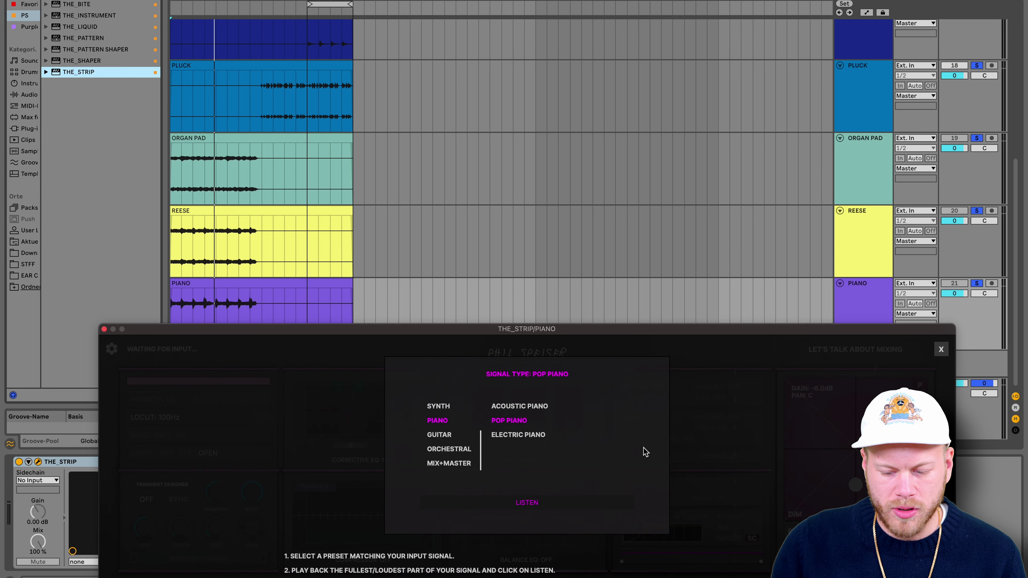
pyautogui.press('space')
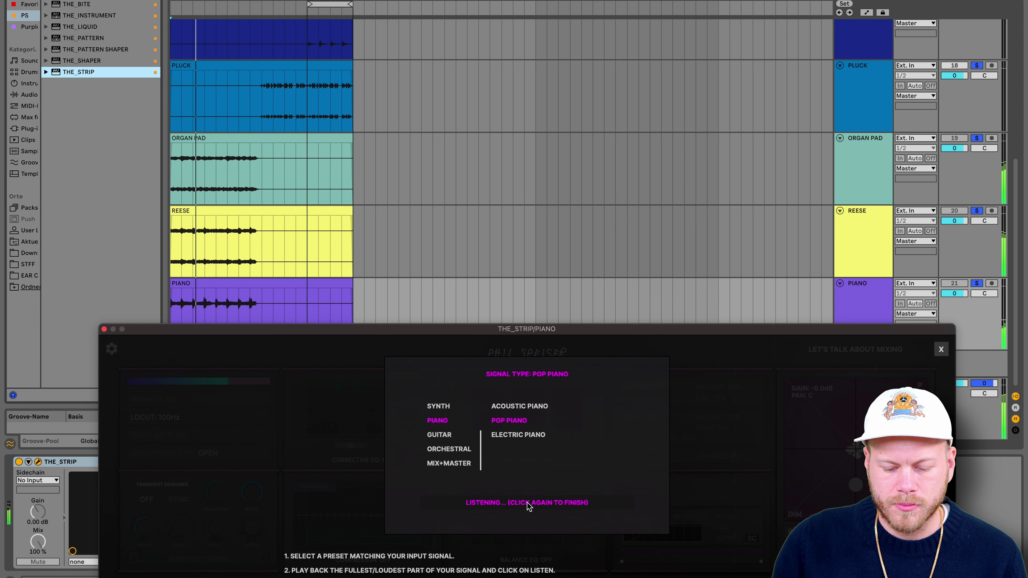
pyautogui.click(527, 503)
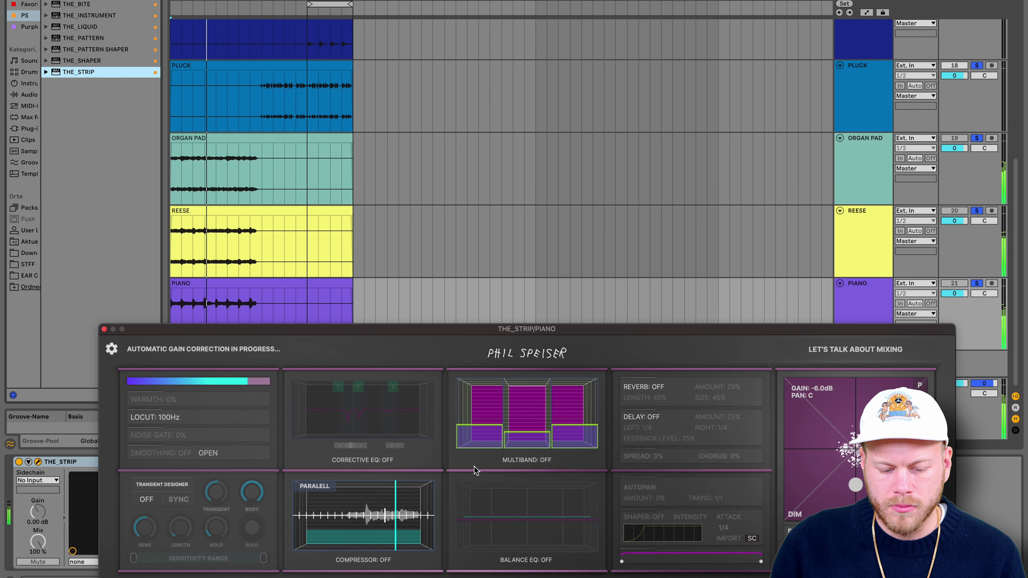
# - Turn on the piano's multiband compressor and Balance EQ, lowering the two lowest EQ bands and raising the highest
pyautogui.moveTo(366, 329); pyautogui.dragTo(408, 301)
pyautogui.click(612, 519)
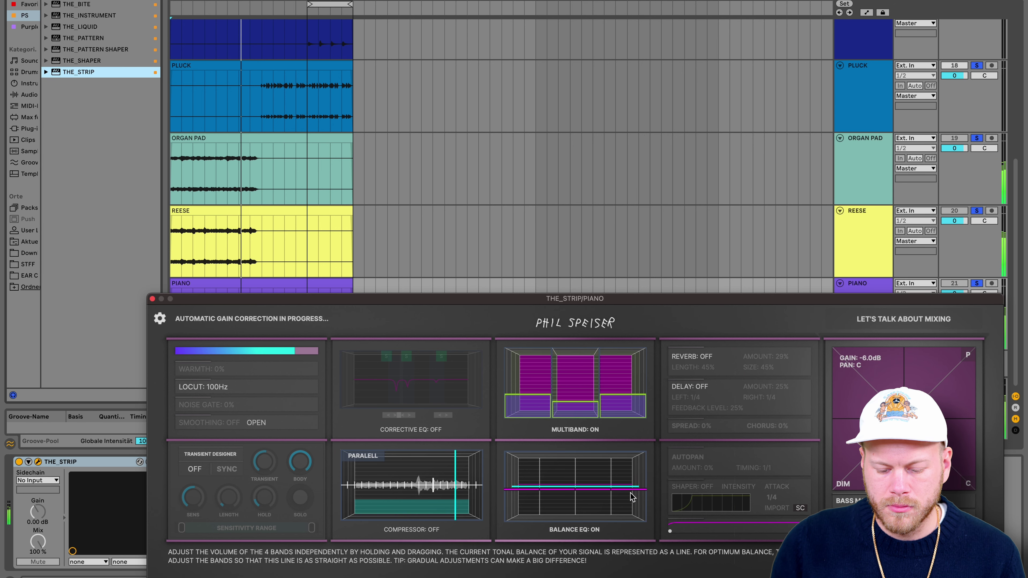
pyautogui.moveTo(555, 490)
pyautogui.mouseDown()
pyautogui.moveTo(528, 497)
pyautogui.moveTo(562, 499)
pyautogui.moveTo(529, 503)
pyautogui.mouseUp()
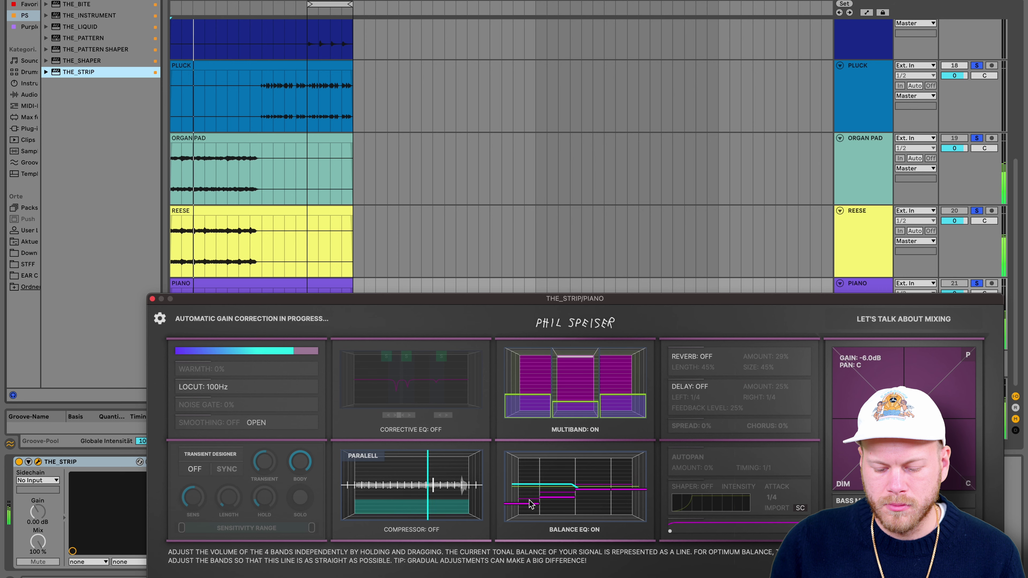
pyautogui.moveTo(628, 489); pyautogui.dragTo(630, 480)
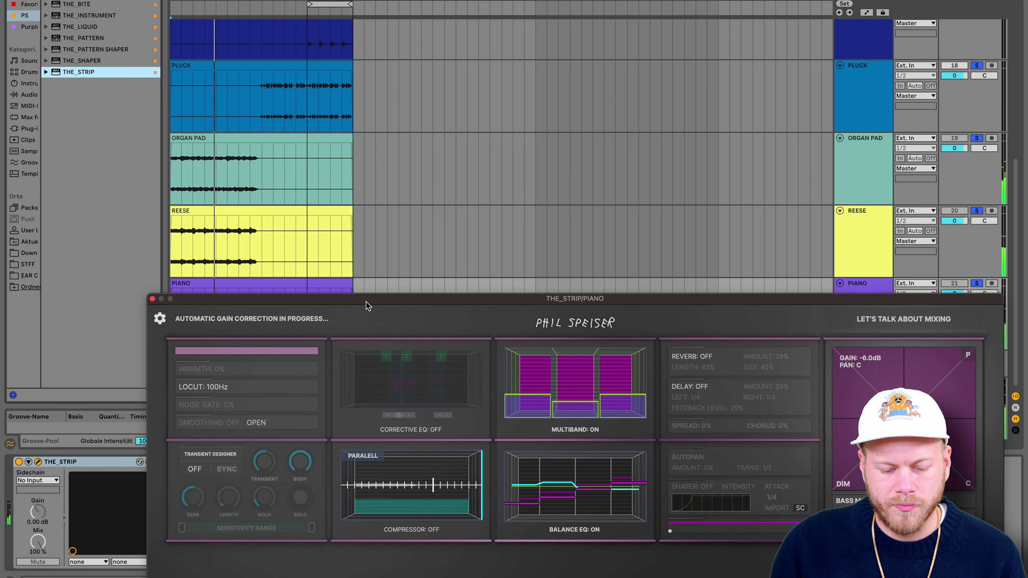
pyautogui.moveTo(366, 300); pyautogui.dragTo(494, 423)
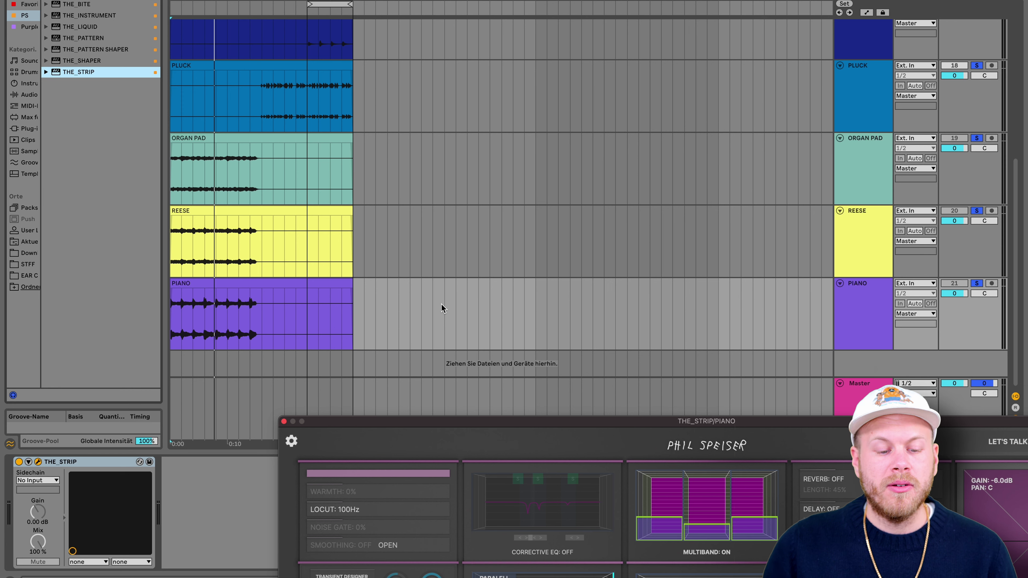
# - Group the ORGAN PAD, REESE and PIANO tracks
pyautogui.click(838, 342)
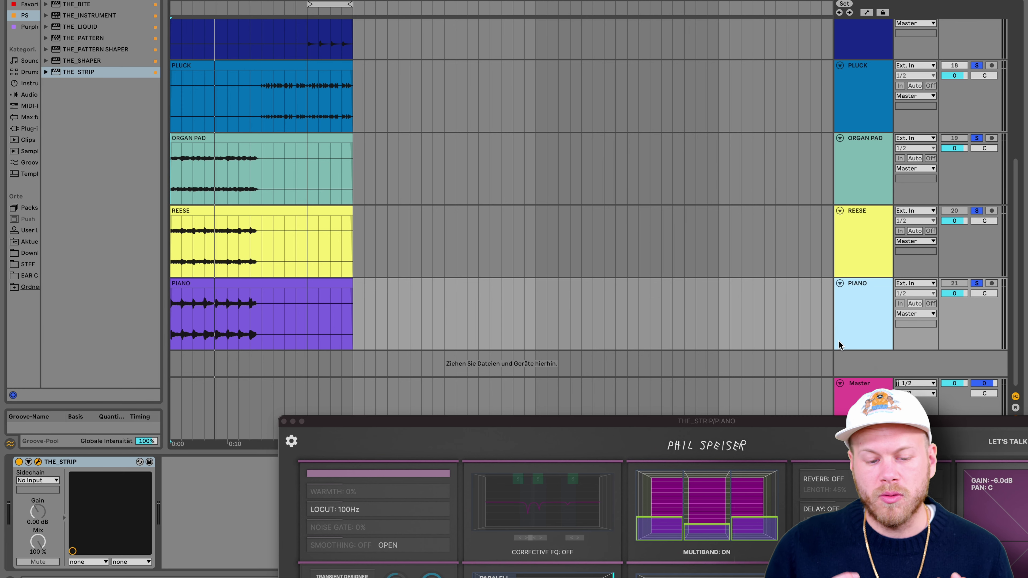
pyautogui.keyDown('shift'); pyautogui.click(853, 186); pyautogui.keyUp('shift')
pyautogui.hotkey('ctrl', 'g')
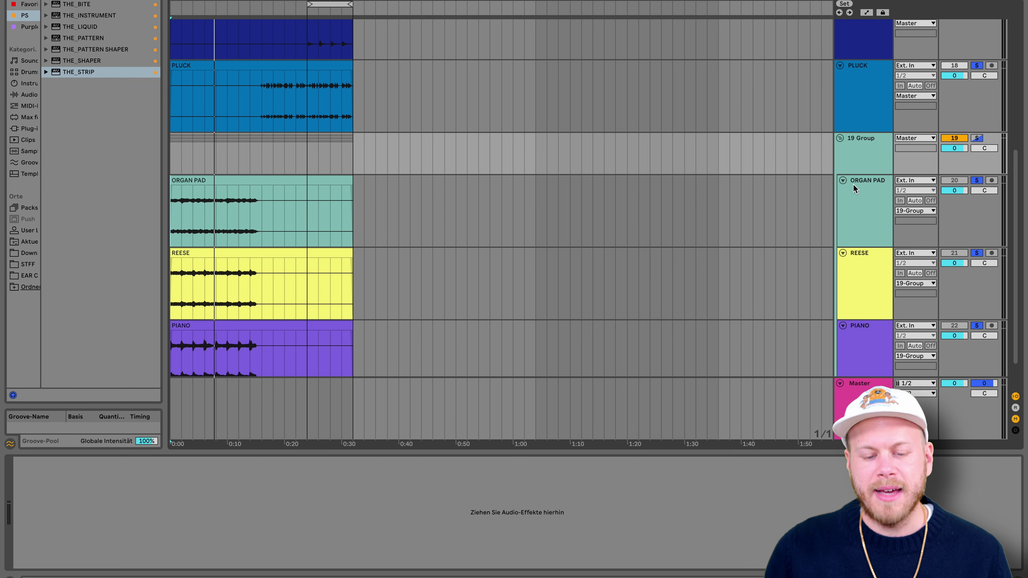
# - Solo the new group of organ pad, reese and piano, and add THE_STRIP to it
pyautogui.click(979, 139)
pyautogui.click(875, 138)
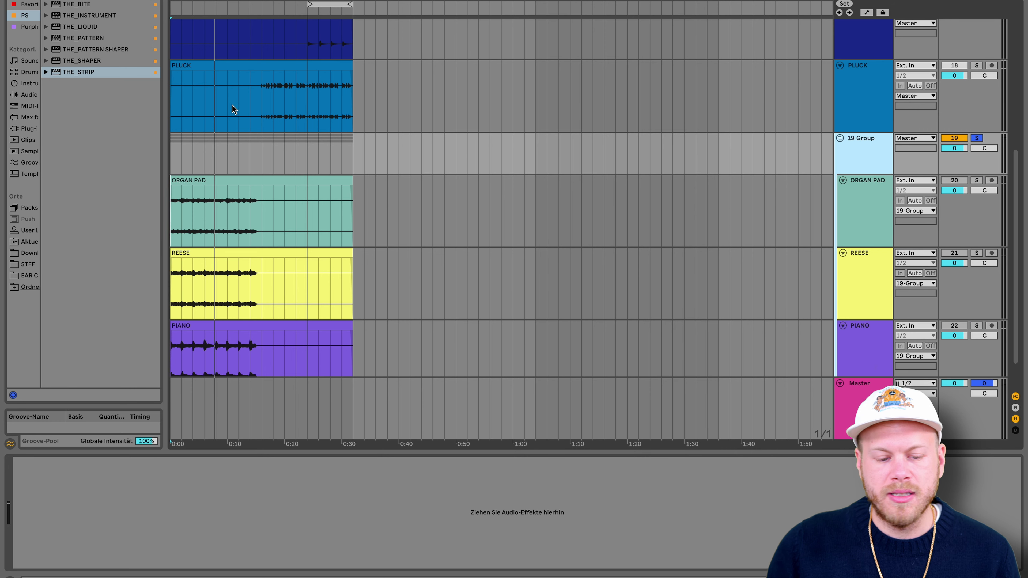
pyautogui.moveTo(121, 73); pyautogui.dragTo(254, 133)
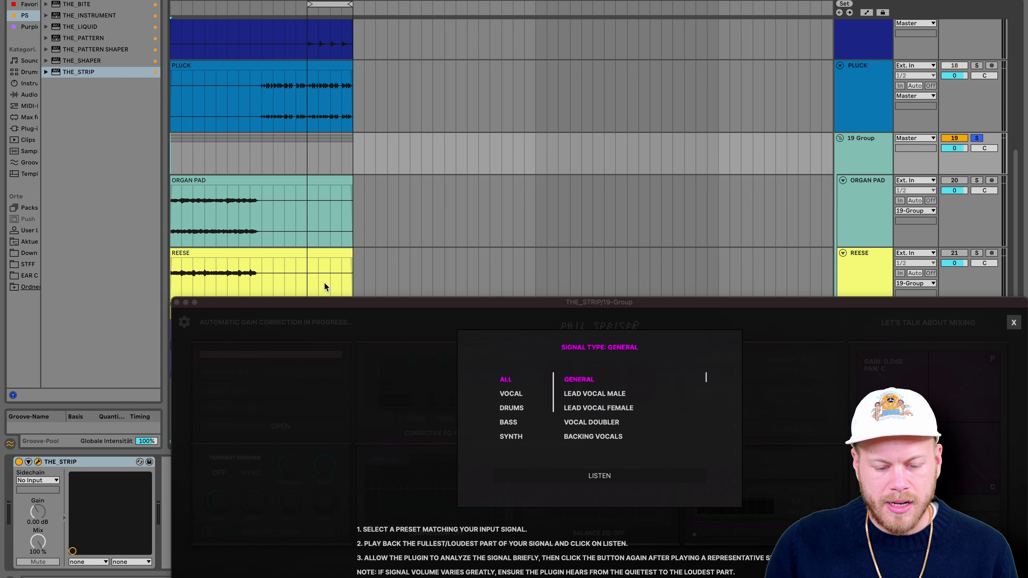
# - Set the group's signal type to Synth Bus (Chords) and analyze it during playback
pyautogui.moveTo(332, 301); pyautogui.dragTo(260, 154)
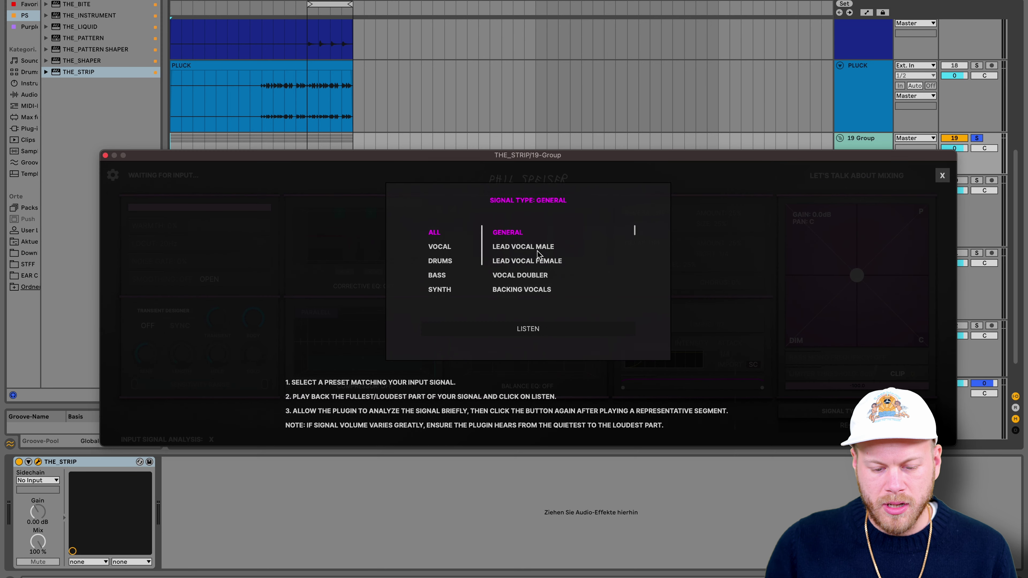
pyautogui.scroll(-4, 443, 262)
pyautogui.scroll(2, 445, 263)
pyautogui.click(445, 264)
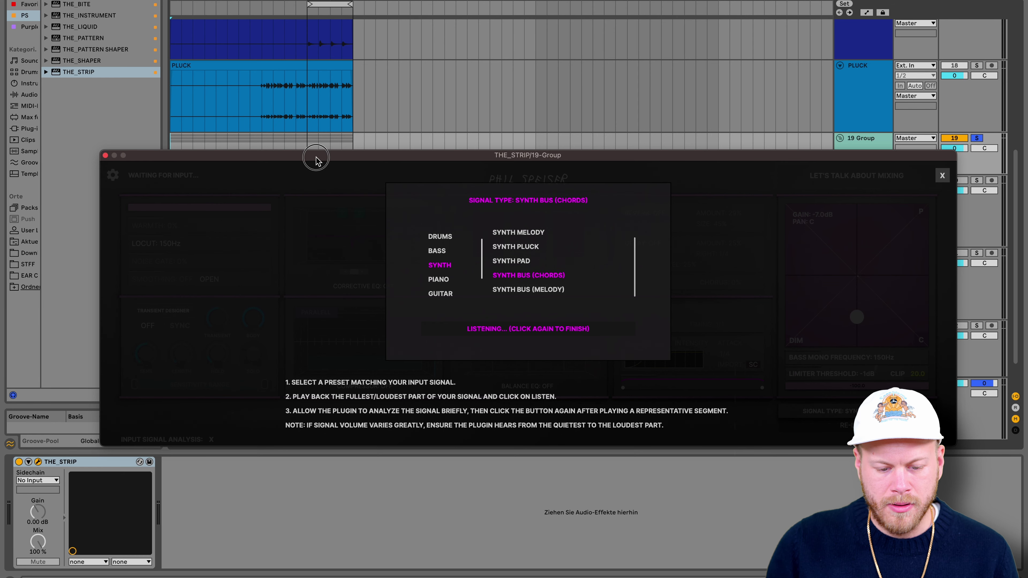
pyautogui.moveTo(315, 159); pyautogui.dragTo(323, 239)
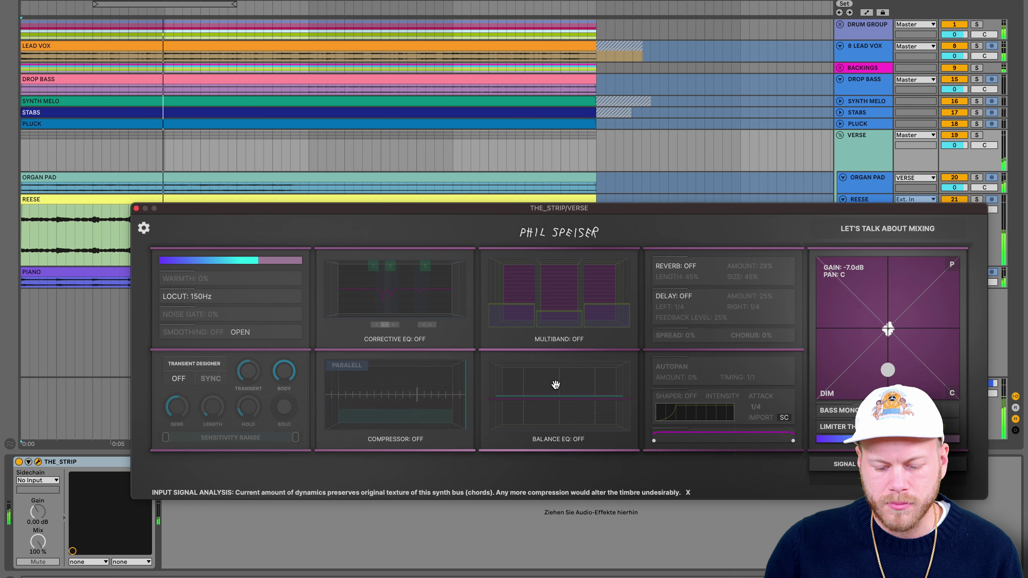
pyautogui.click(555, 384)
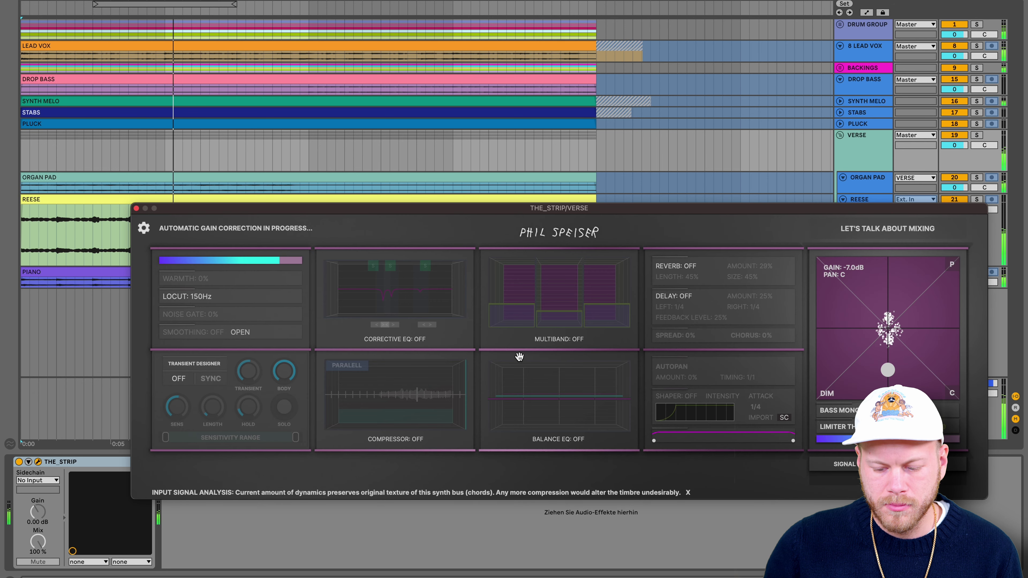
# - Turn on the verse group's Balance EQ and lower its two lowest bands
pyautogui.click(546, 438)
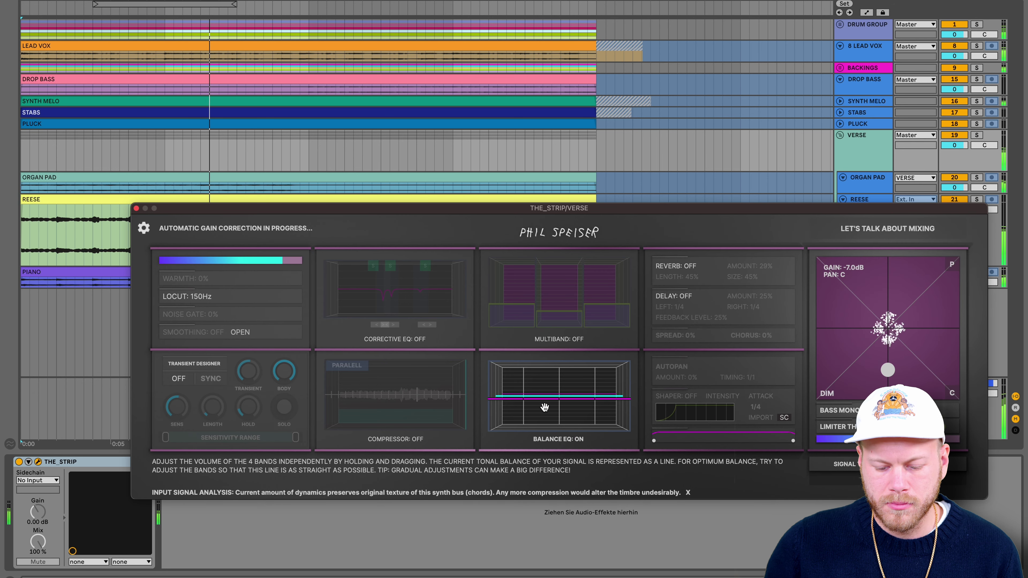
pyautogui.moveTo(543, 399); pyautogui.dragTo(515, 412)
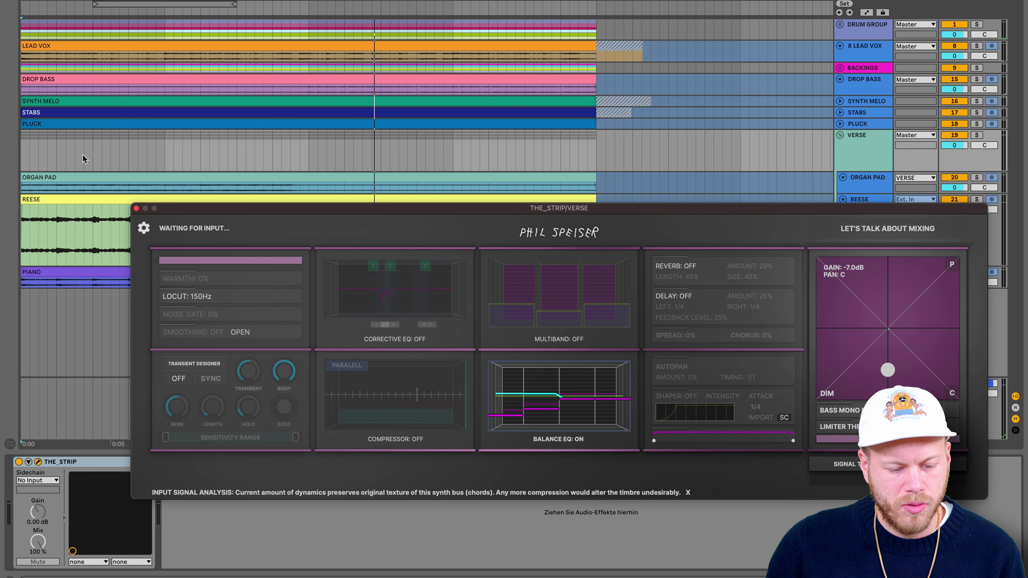
pyautogui.click(66, 154)
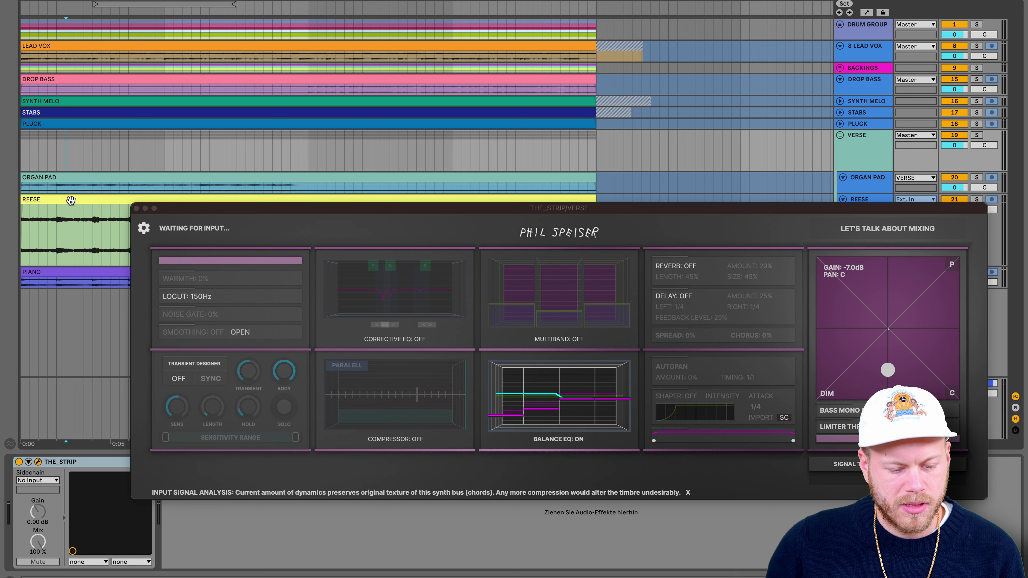
# - Turn on the verse group's compressor, raise its intensity during playback, and adjust the parallel blend
pyautogui.click(400, 441)
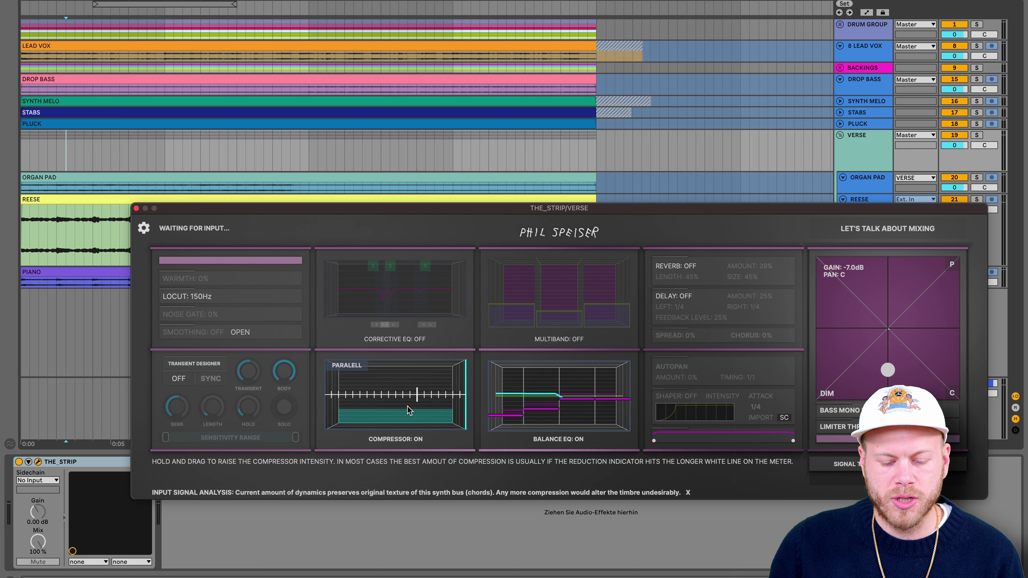
pyautogui.press('space')
pyautogui.moveTo(413, 407)
pyautogui.mouseDown()
pyautogui.moveTo(414, 390)
pyautogui.moveTo(413, 400)
pyautogui.mouseUp()
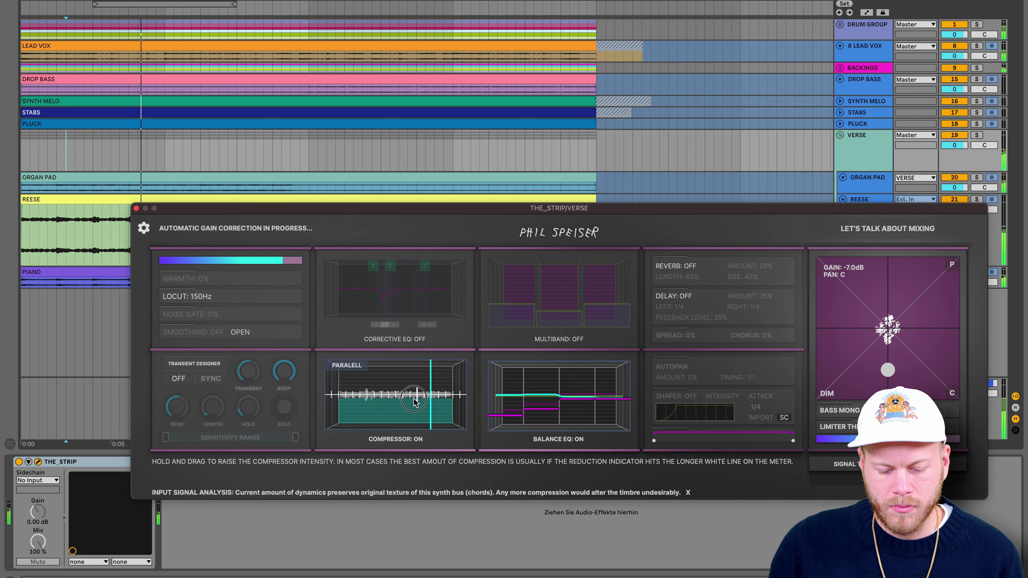
pyautogui.click(350, 365)
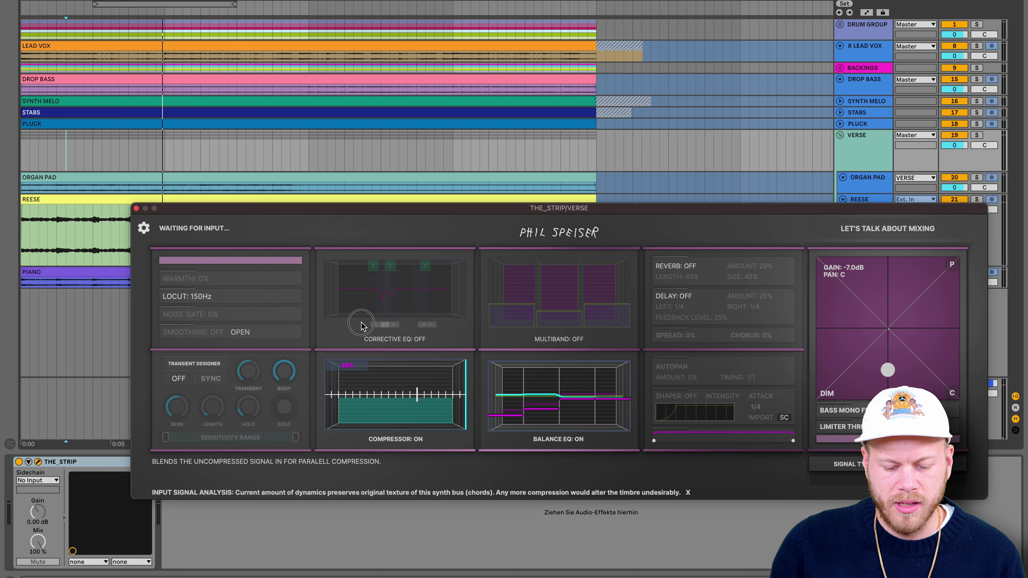
pyautogui.press('space')
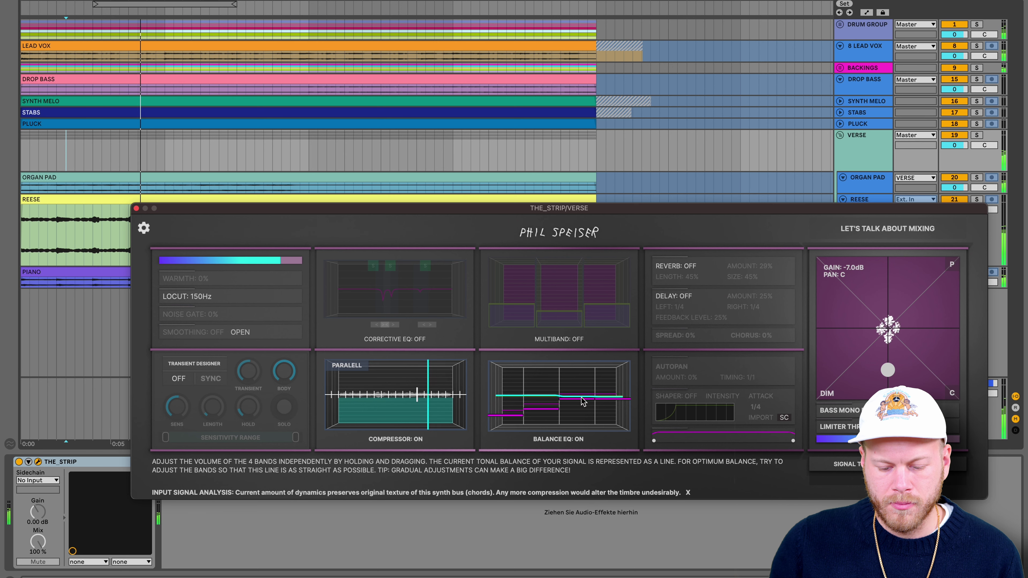
# - Raise the group's two highest Balance EQ bands slightly, then turn on the multiband compressor and raise its mid and high bands
pyautogui.moveTo(581, 399); pyautogui.dragTo(611, 393)
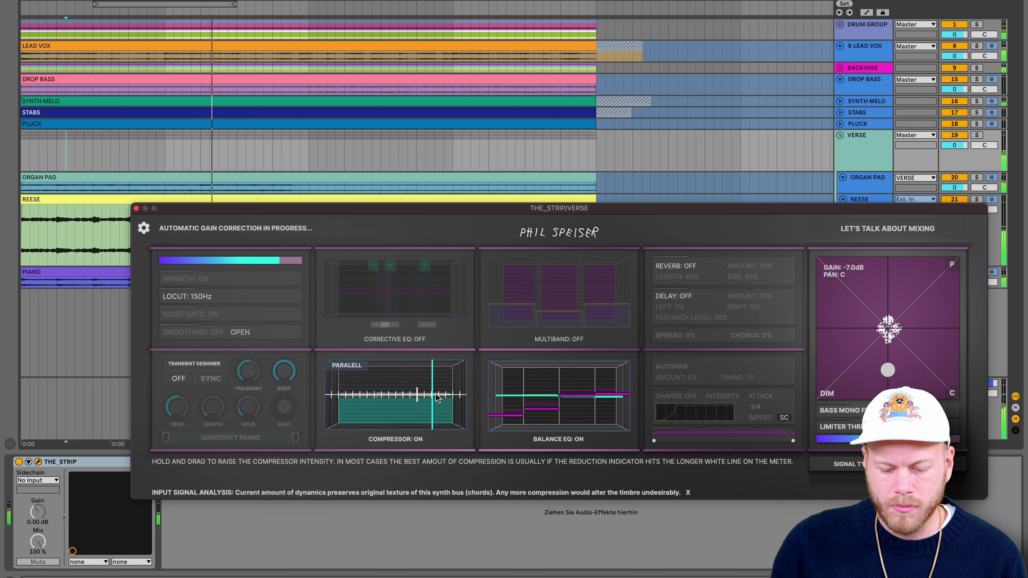
pyautogui.click(570, 339)
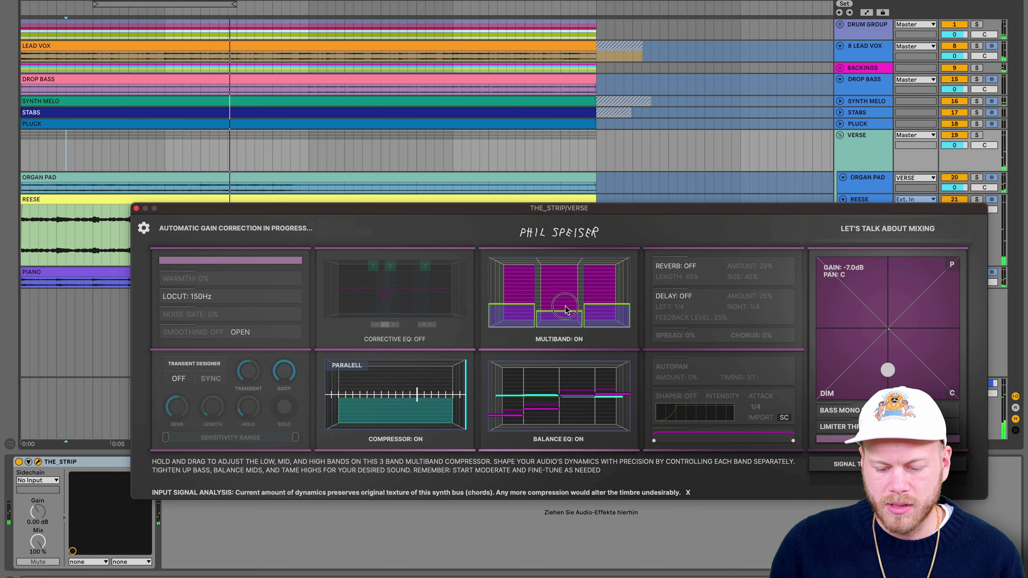
pyautogui.moveTo(565, 310)
pyautogui.mouseDown()
pyautogui.moveTo(572, 280)
pyautogui.moveTo(609, 280)
pyautogui.mouseUp()
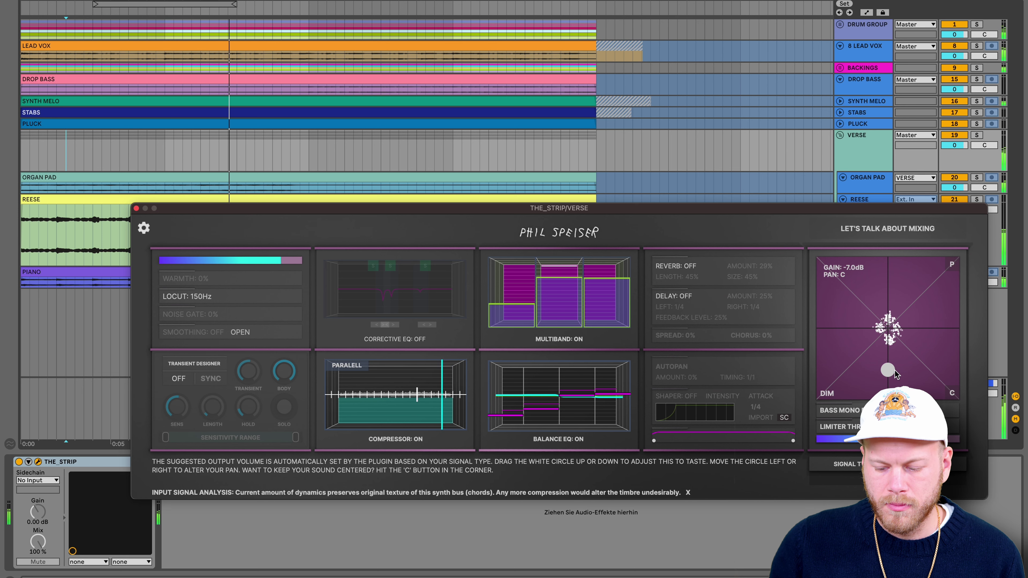
# - Raise the verse group's output gain to -5.4 dB
pyautogui.moveTo(894, 370); pyautogui.dragTo(888, 360)
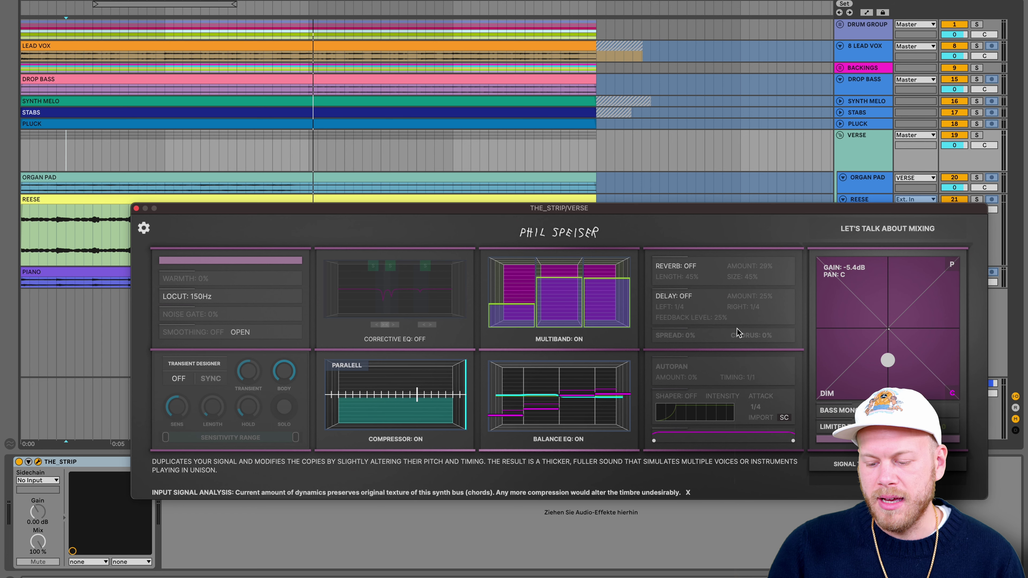
pyautogui.moveTo(872, 327)
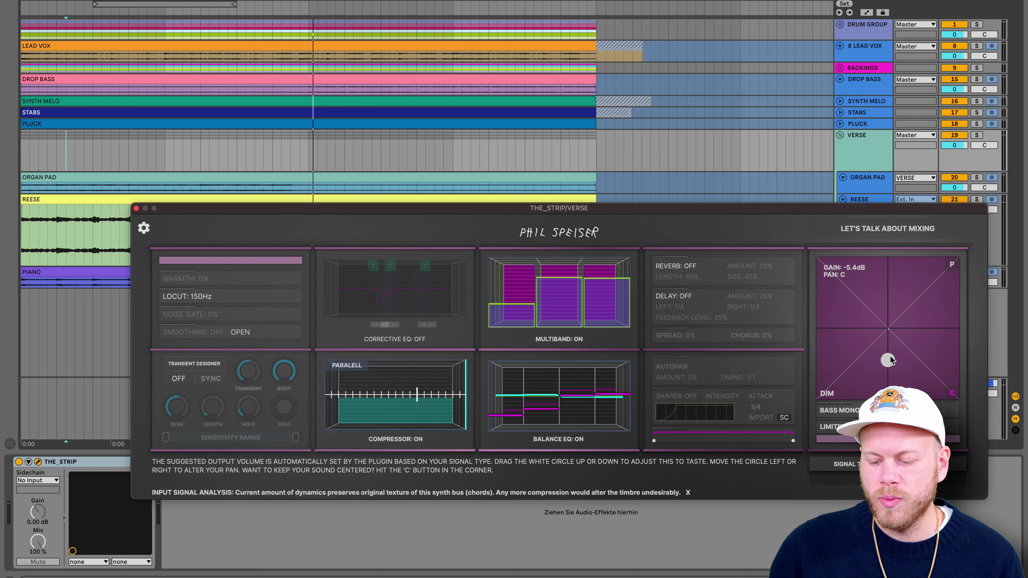
pyautogui.press('space')
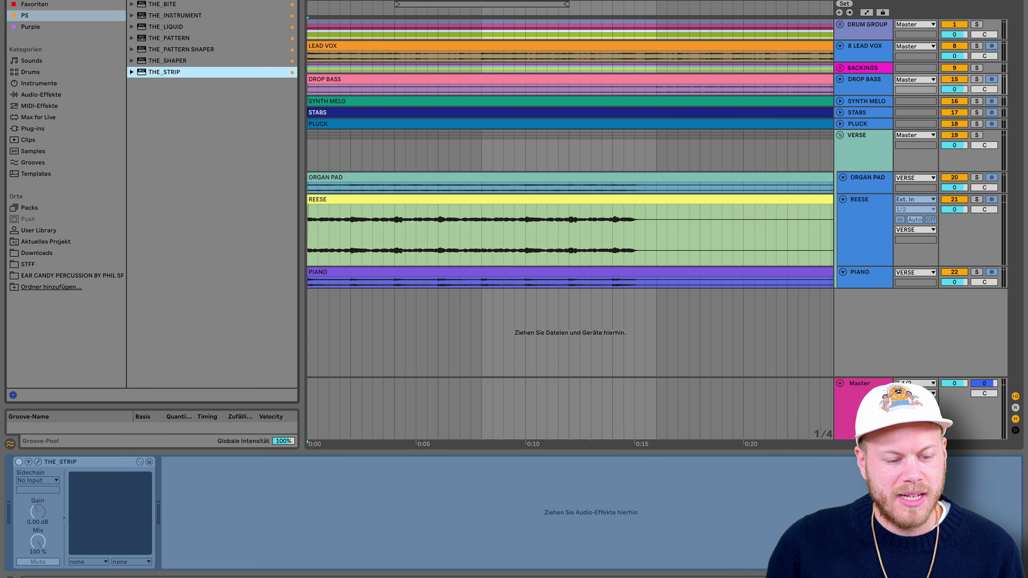
# - Add THE_STRIP to the master track and set the loop over the second half of the arrangement
pyautogui.press('super+alt+b')
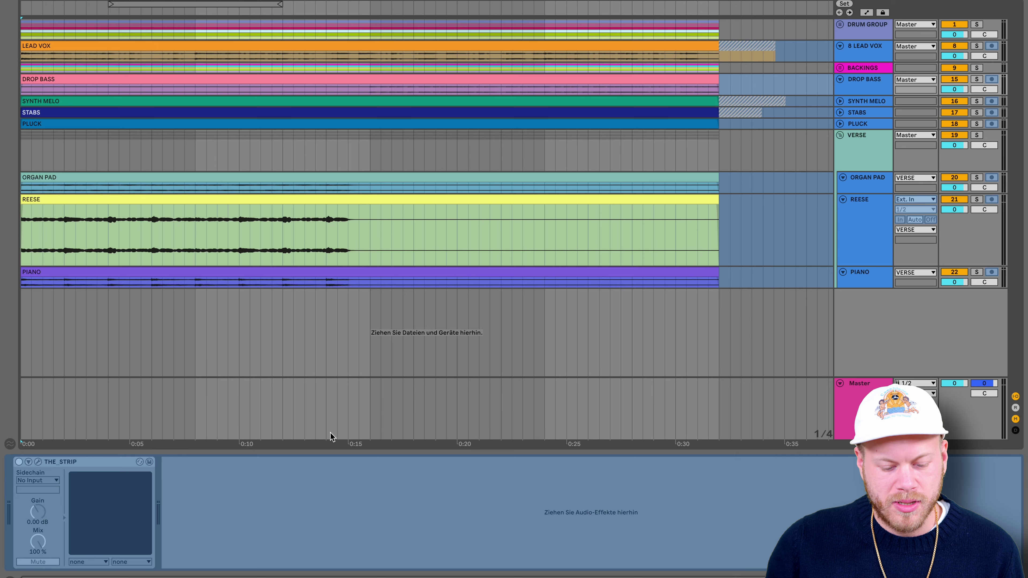
pyautogui.click(298, 412)
pyautogui.press('super+alt+b')
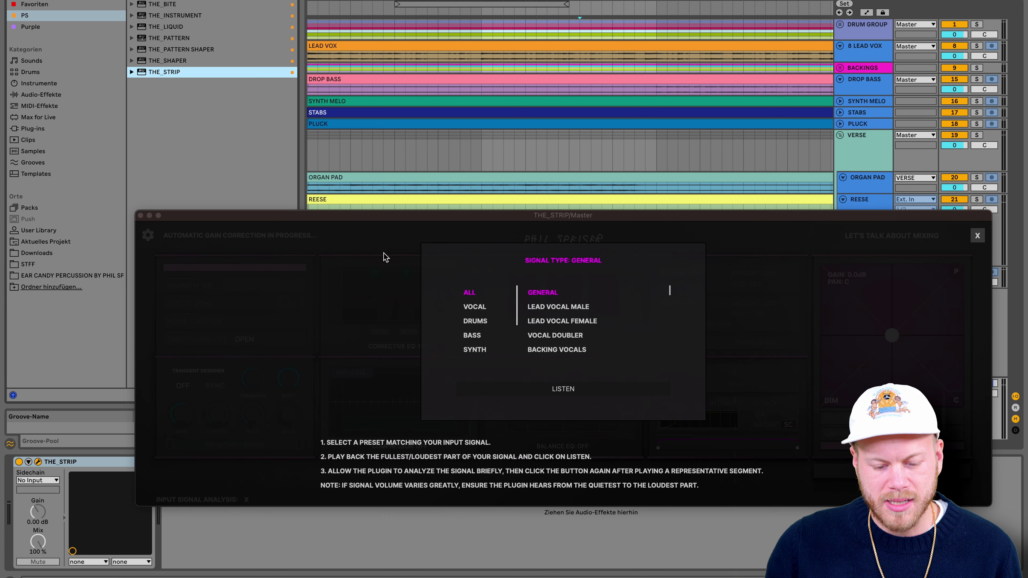
pyautogui.press('super+alt+b')
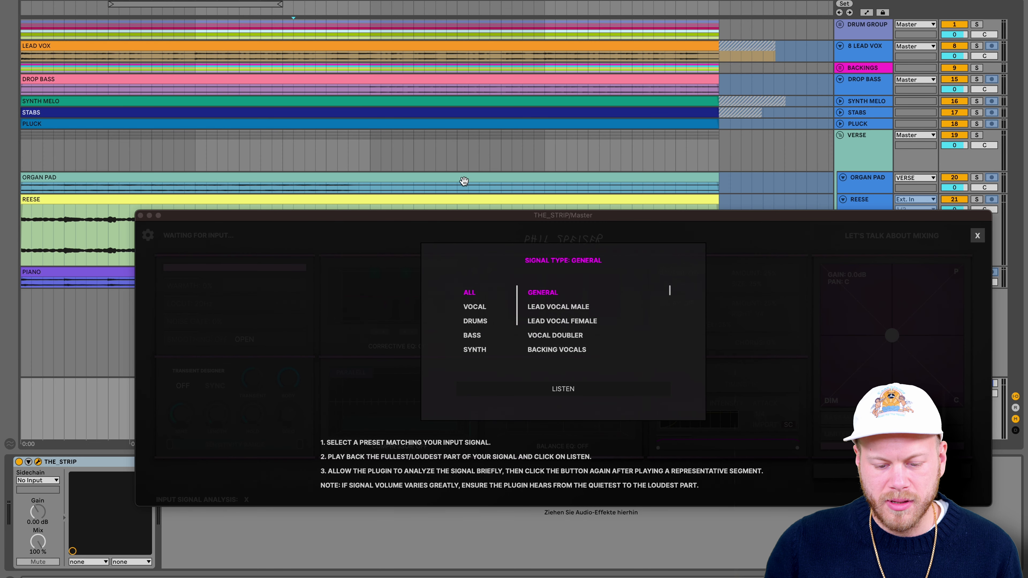
pyautogui.moveTo(472, 215); pyautogui.dragTo(470, 292)
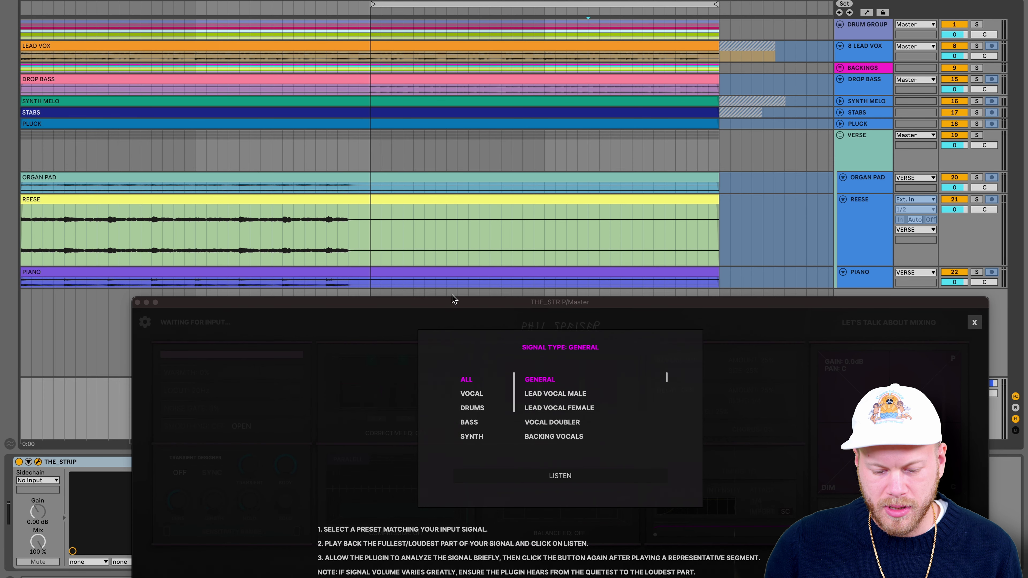
pyautogui.moveTo(451, 298); pyautogui.dragTo(433, 135)
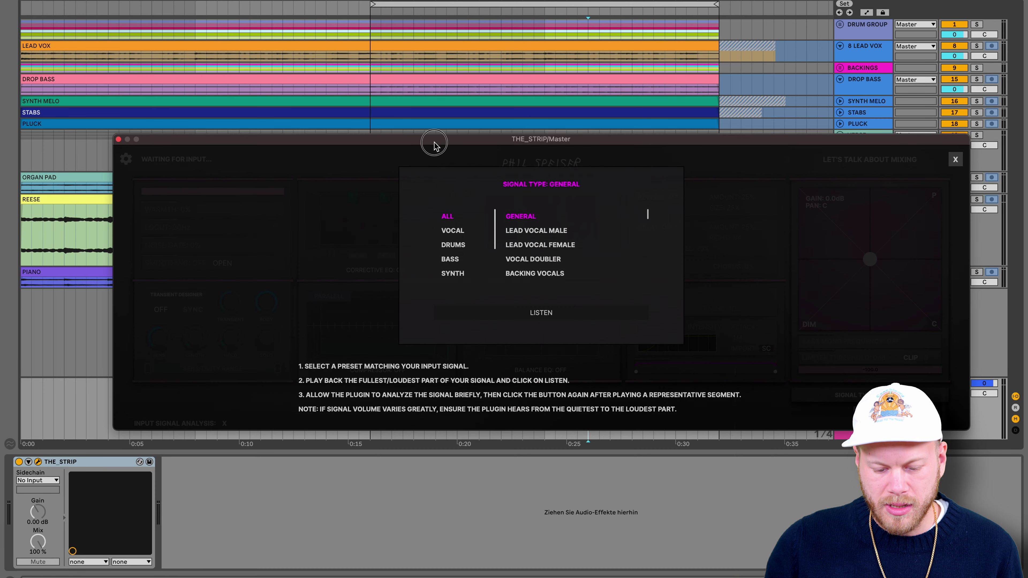
# - Set the master's signal type to Master in the Mix+Master category and analyze it during playback of the loop
pyautogui.scroll(-4, 465, 260)
pyautogui.click(466, 276)
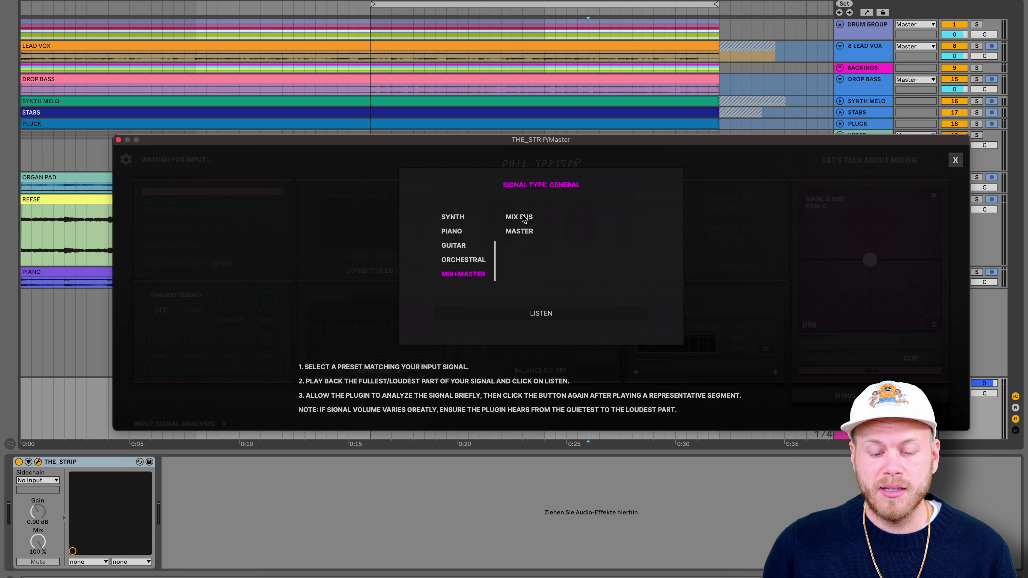
pyautogui.click(519, 231)
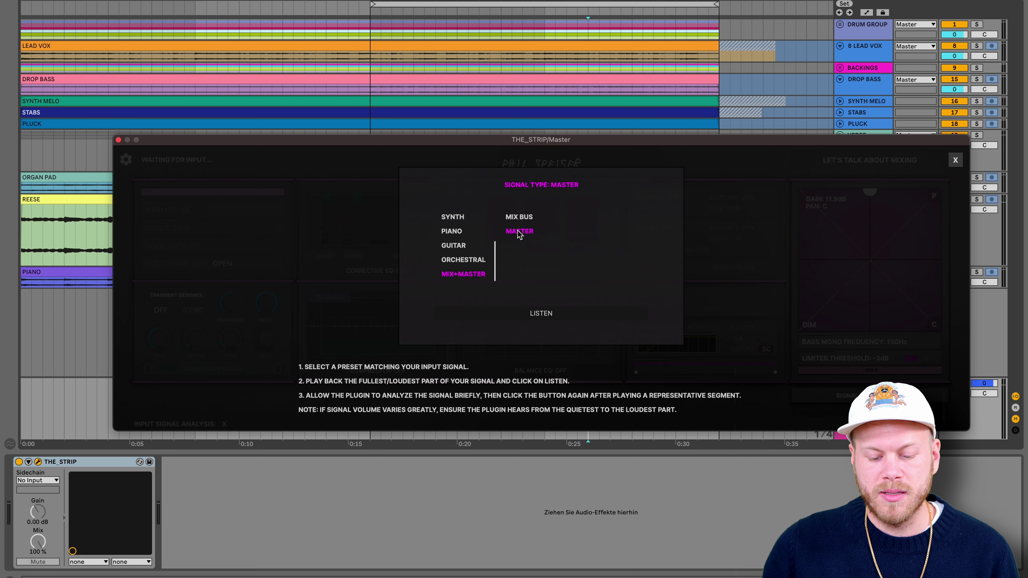
pyautogui.click(531, 313)
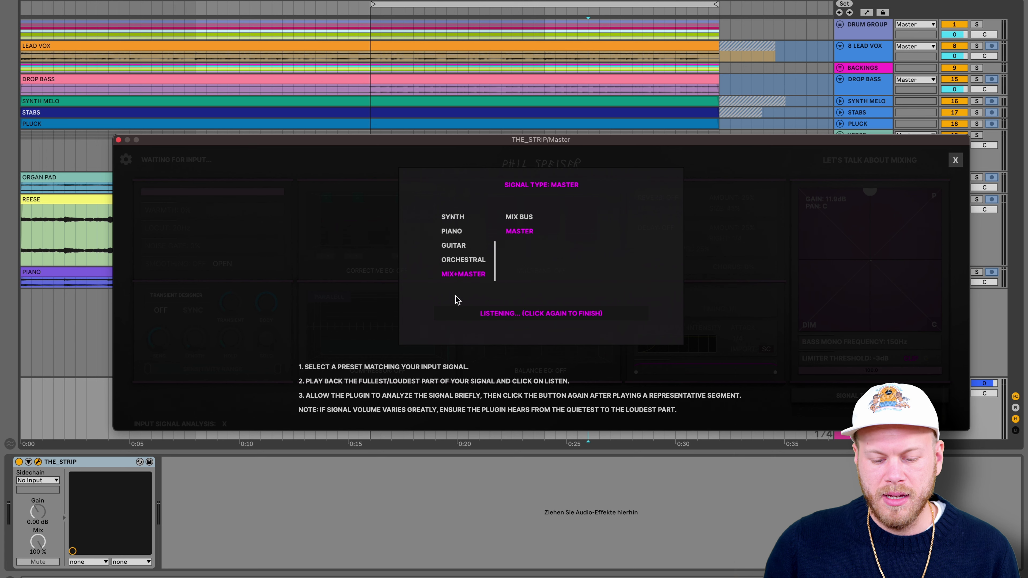
pyautogui.press('space')
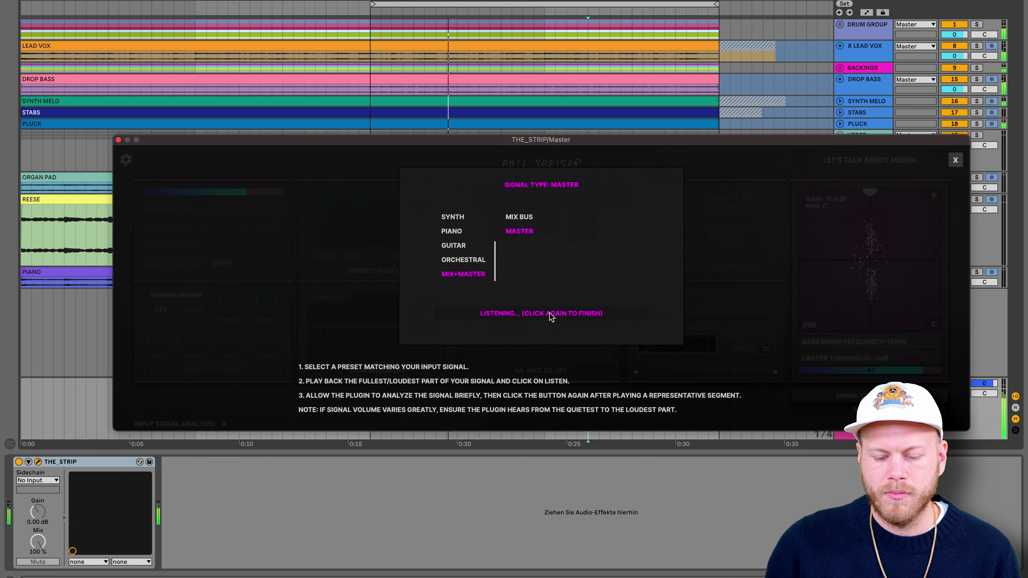
pyautogui.click(551, 314)
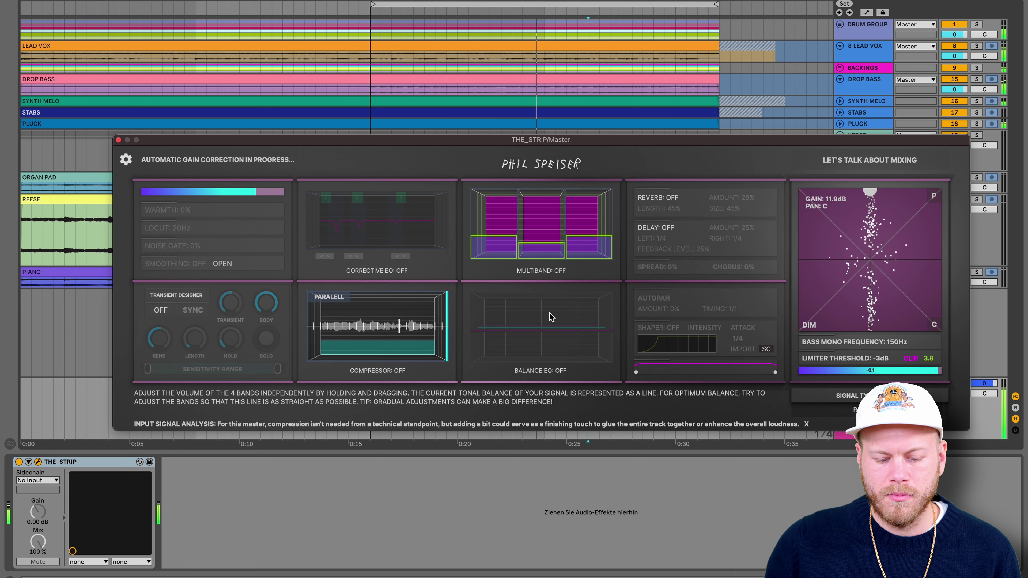
# - Turn on the master's Balance EQ, raise its two highest bands, and turn on the multiband compressor
pyautogui.click(541, 370)
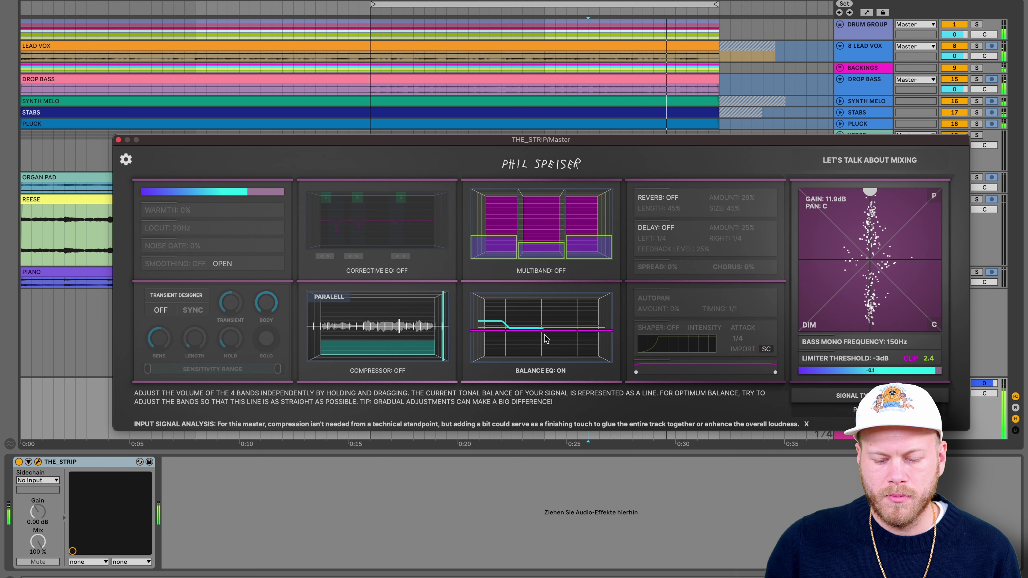
pyautogui.moveTo(565, 333); pyautogui.dragTo(596, 319)
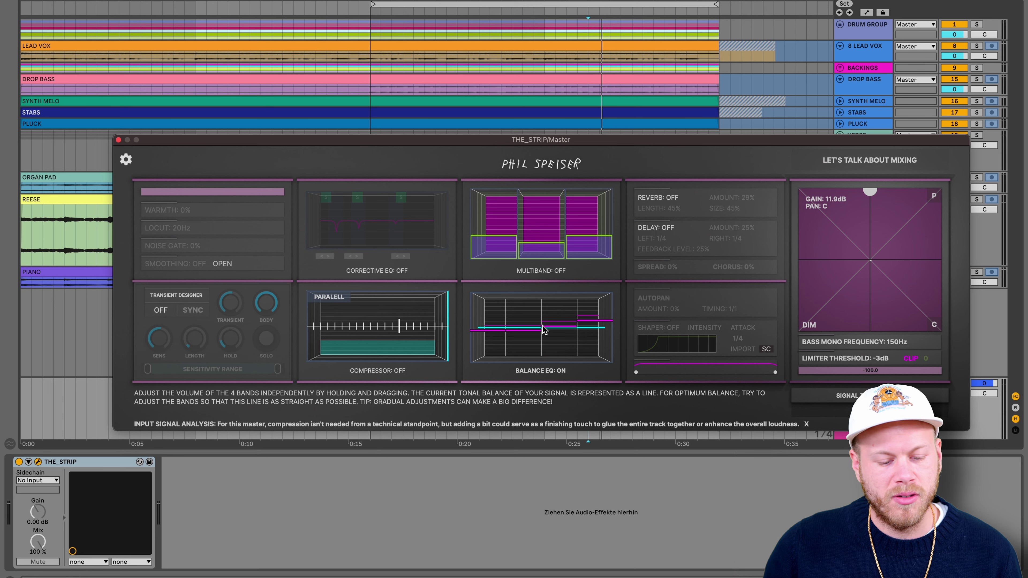
pyautogui.click(576, 241)
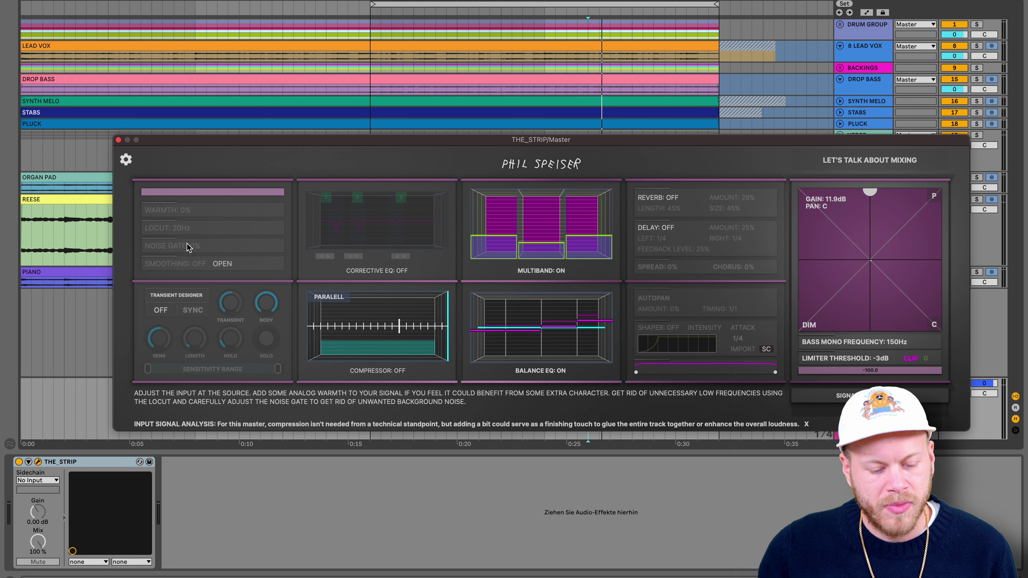
# - Turn on the master's smoothing, solo it to audition, set selectivity to 52% and reduction to 24%, and play back the result
pyautogui.click(219, 265)
pyautogui.click(203, 265)
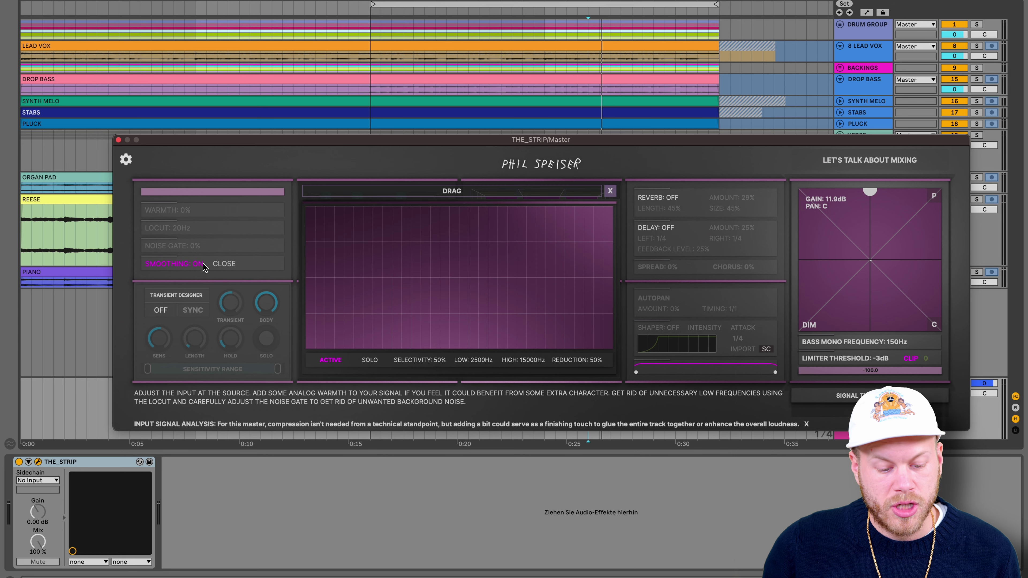
pyautogui.press('space')
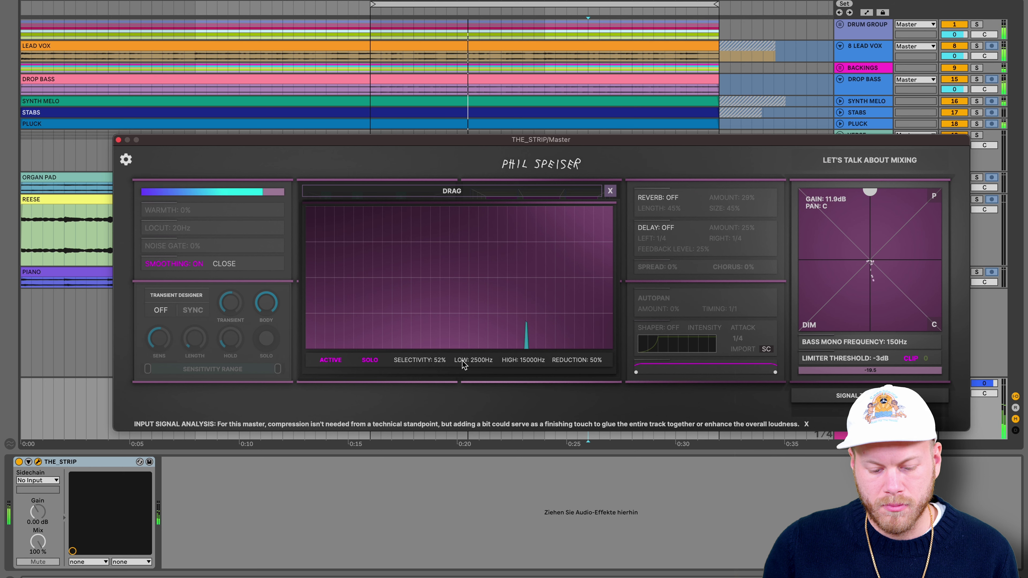
pyautogui.press('space')
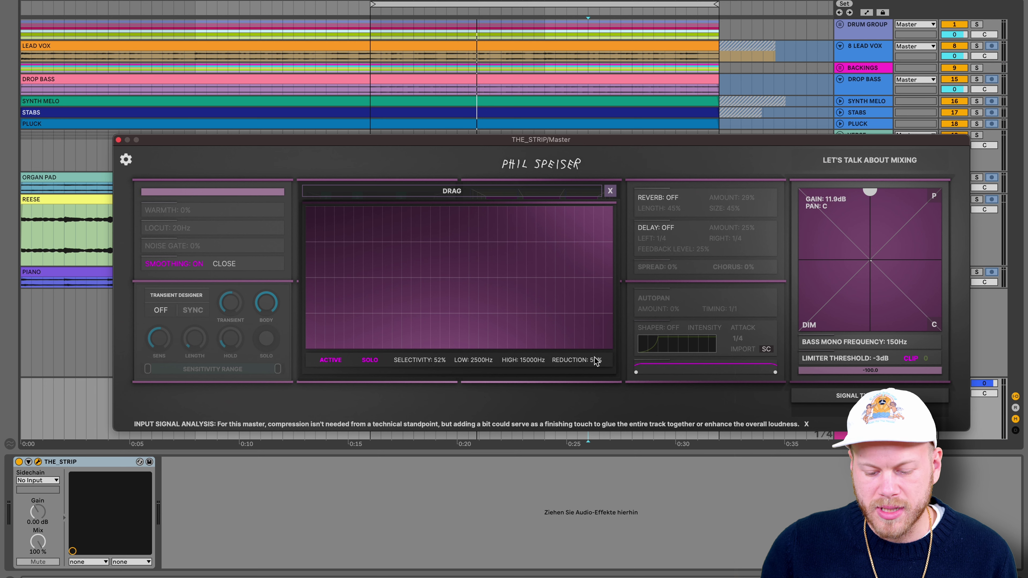
pyautogui.moveTo(593, 360); pyautogui.dragTo(595, 380)
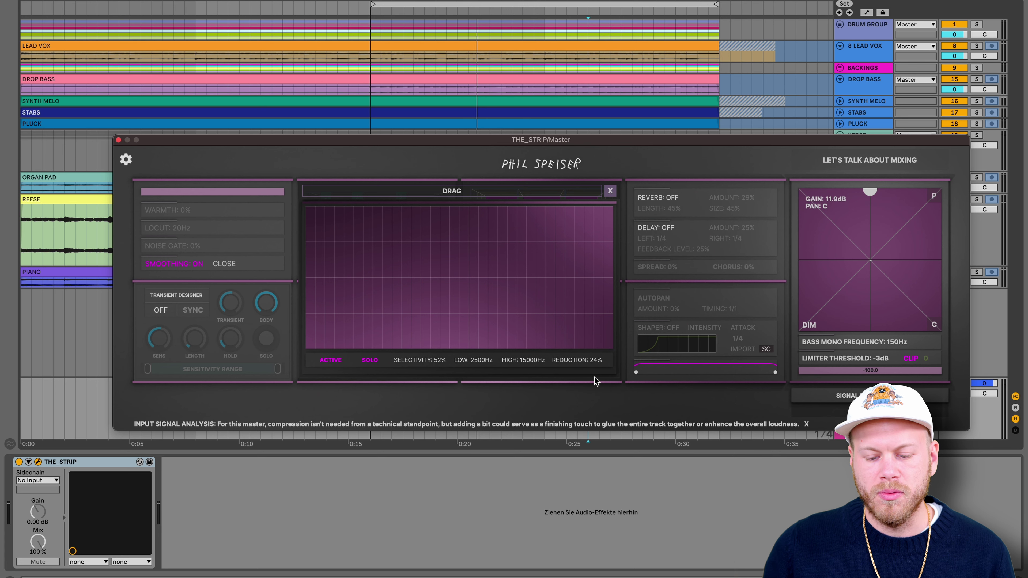
pyautogui.click(201, 269)
pyautogui.press('space')
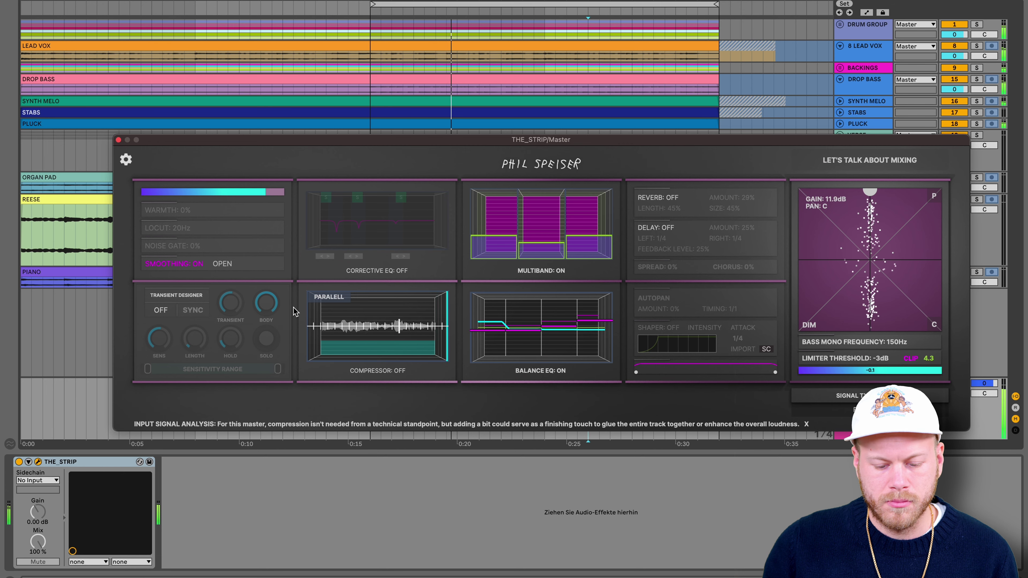
pyautogui.press('space')
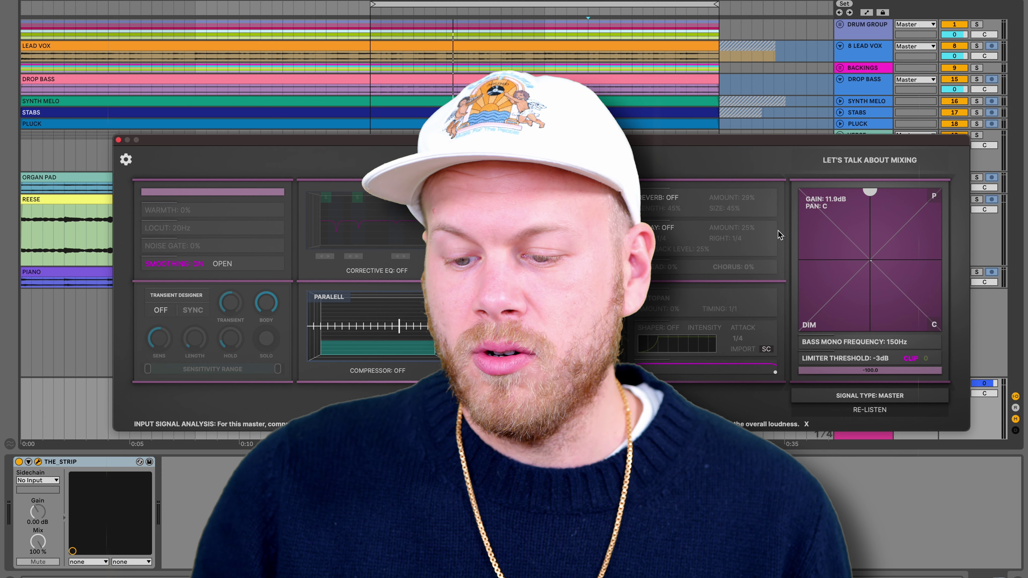
# - Open the plugin's mixing chat, start a question without sending it, and close the chat
pyautogui.click(874, 159)
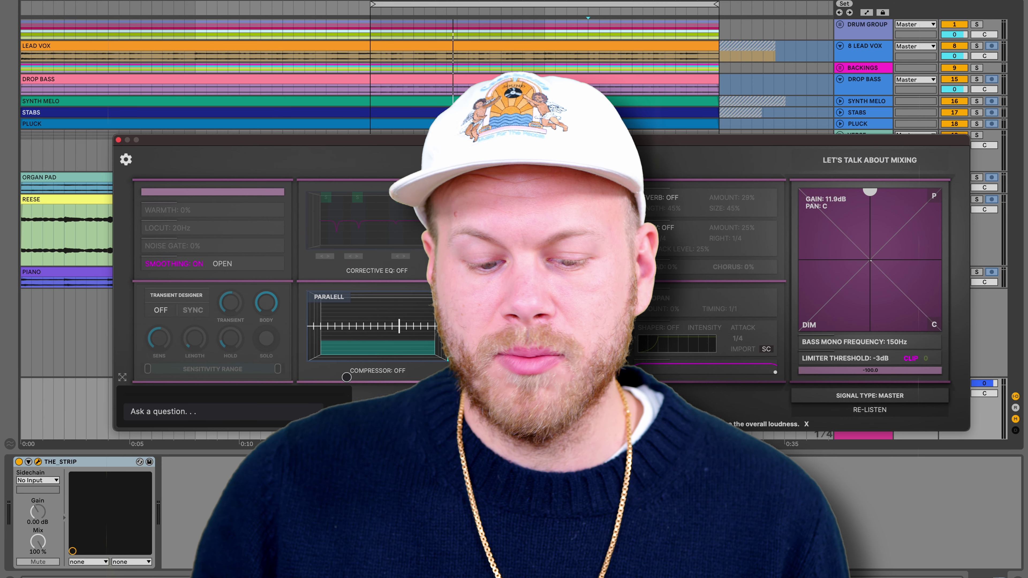
pyautogui.click(184, 417)
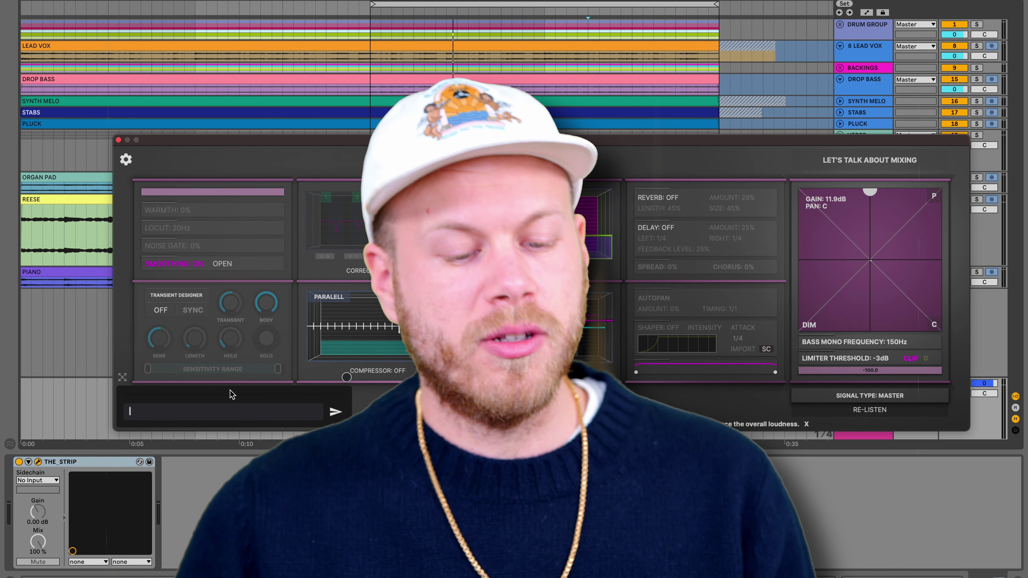
pyautogui.click(344, 376)
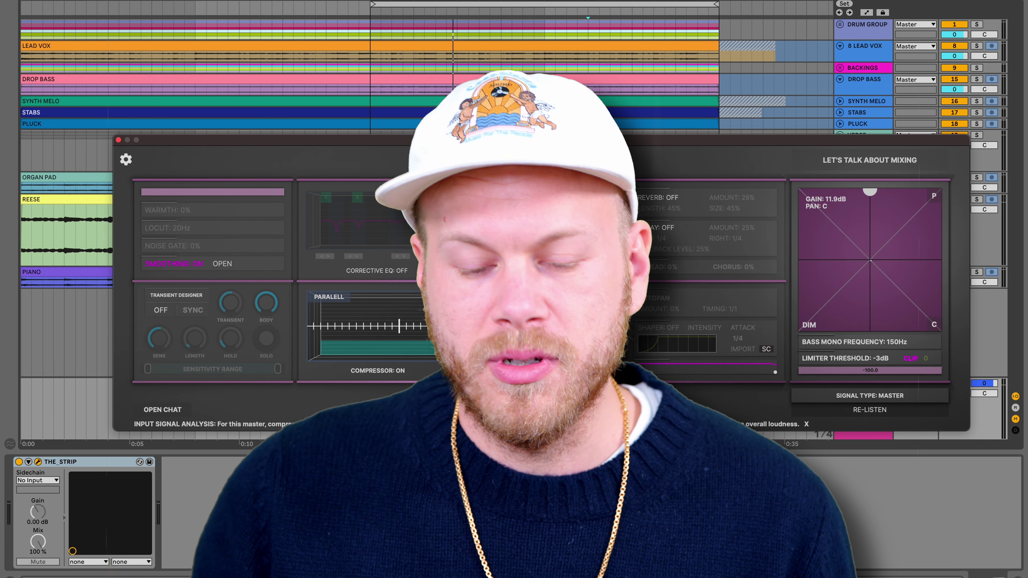